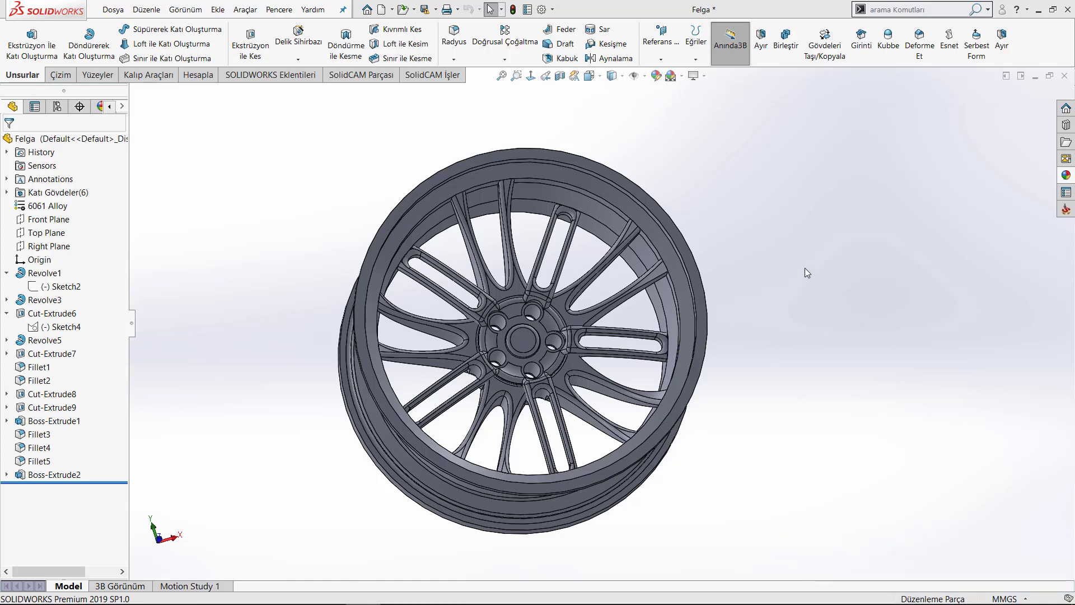
- Orbit the finished wheel rim, then create a new empty Part document (Parça3)
{"action": "mouse_move", "coordinate": [805, 267]}
{"action": "middle_mouse_down"}
{"action": "mouse_move", "coordinate": [804, 336]}
{"action": "mouse_move", "coordinate": [765, 302]}
{"action": "mouse_move", "coordinate": [832, 271]}
{"action": "mouse_move", "coordinate": [835, 300]}
{"action": "mouse_move", "coordinate": [858, 309]}
{"action": "mouse_move", "coordinate": [712, 293]}
{"action": "mouse_move", "coordinate": [590, 245]}
{"action": "middle_mouse_up"}
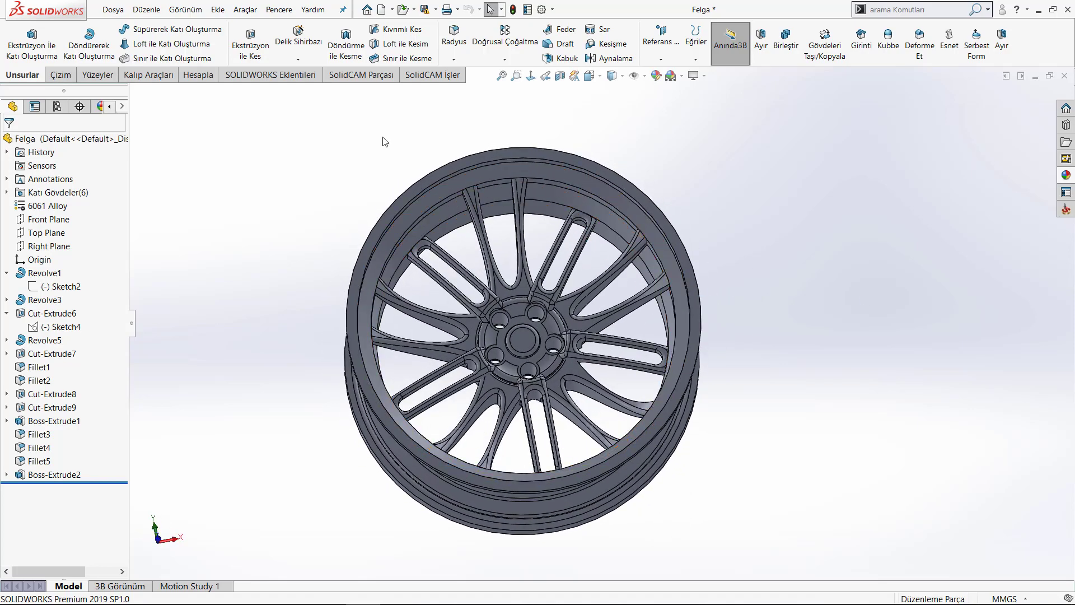
{"action": "left_click", "coordinate": [382, 10]}
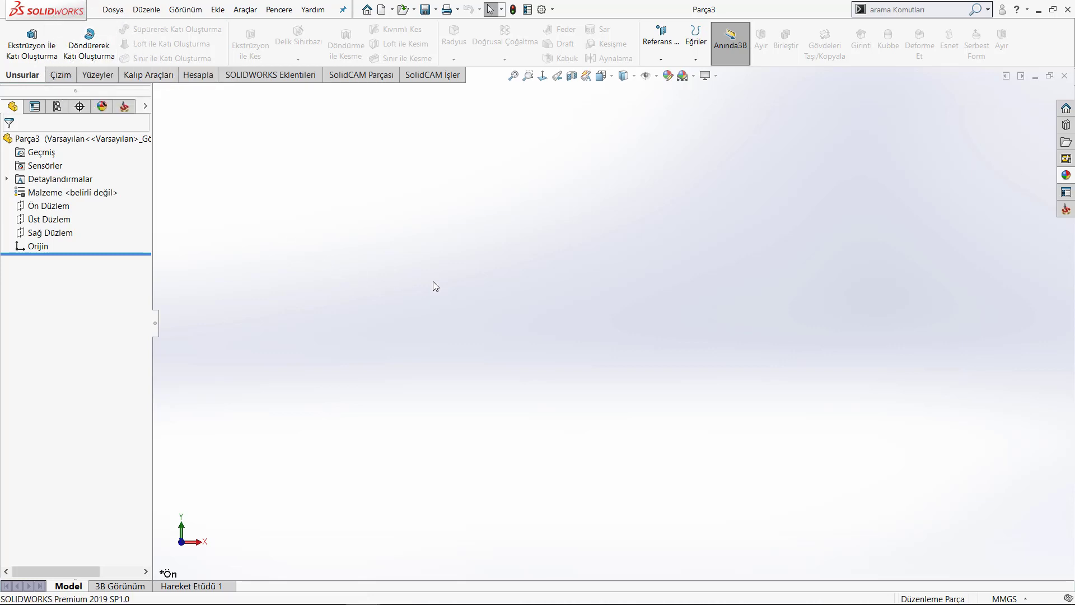
- Start a sketch on Ön Düzlem and draw a four-line rectangle around the origin
{"action": "left_click", "coordinate": [40, 207]}
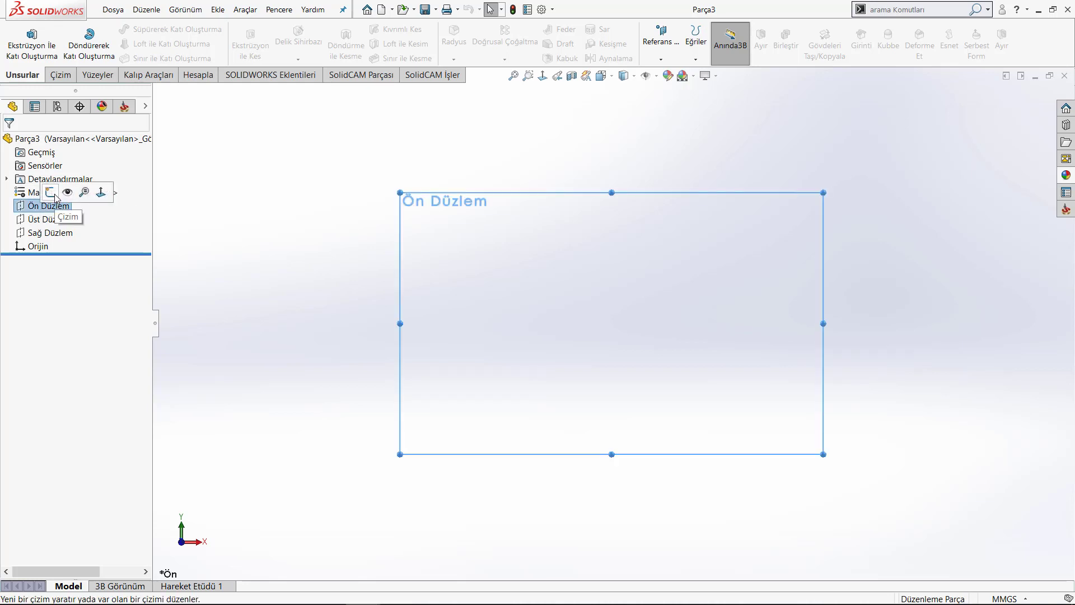
{"action": "left_click", "coordinate": [55, 193]}
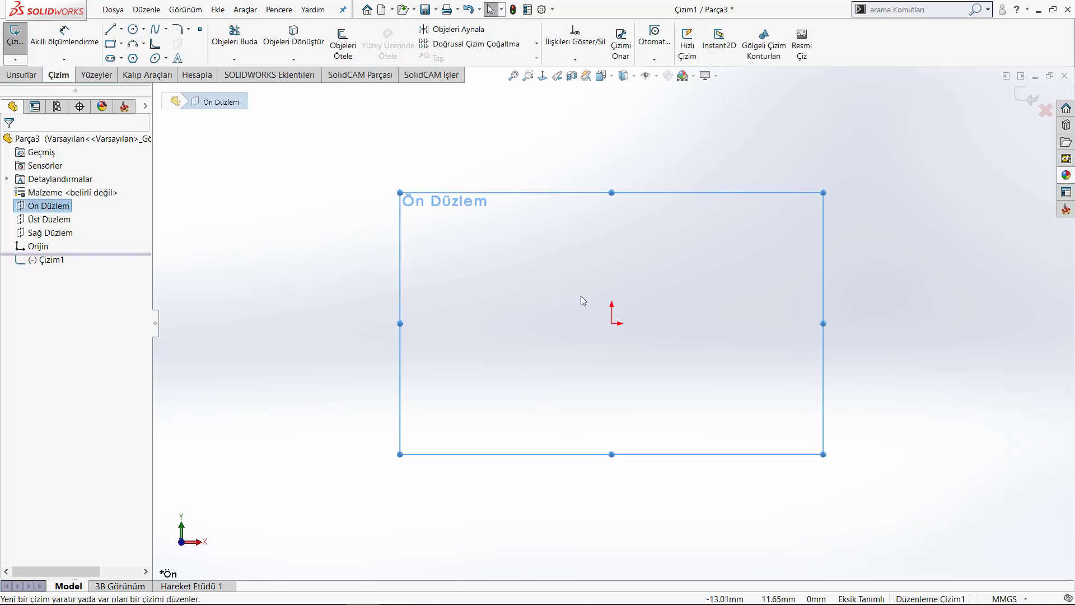
{"action": "key", "text": "l"}
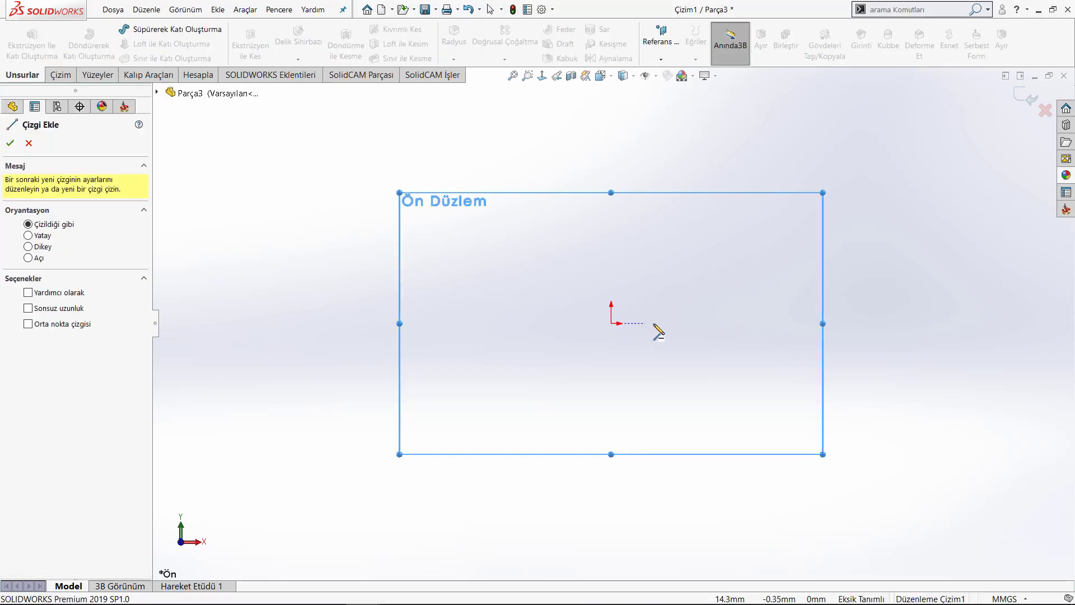
{"action": "left_click", "coordinate": [708, 323]}
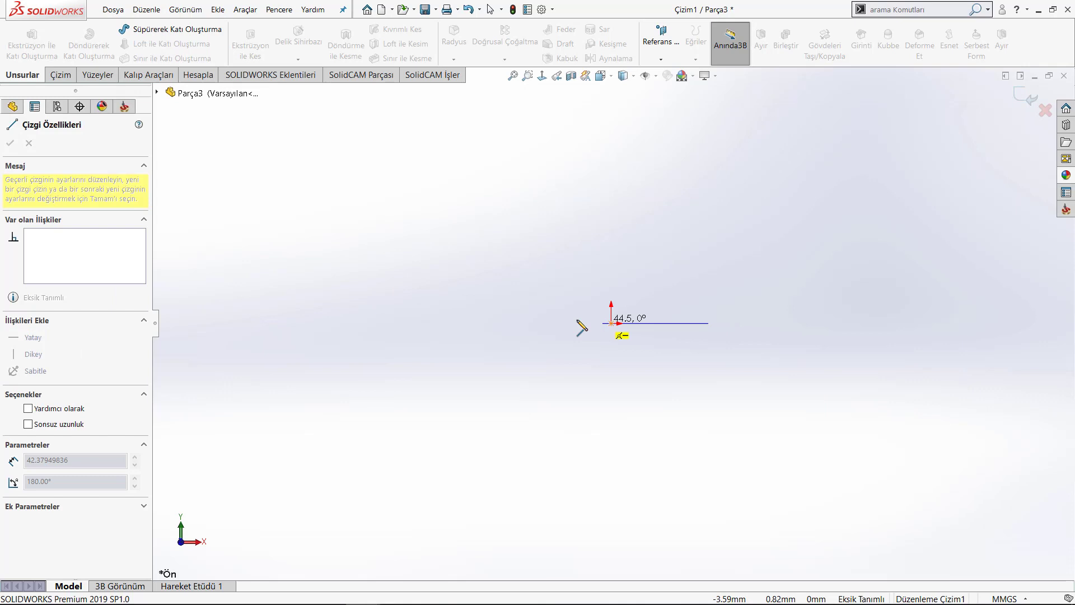
{"action": "left_click", "coordinate": [526, 323]}
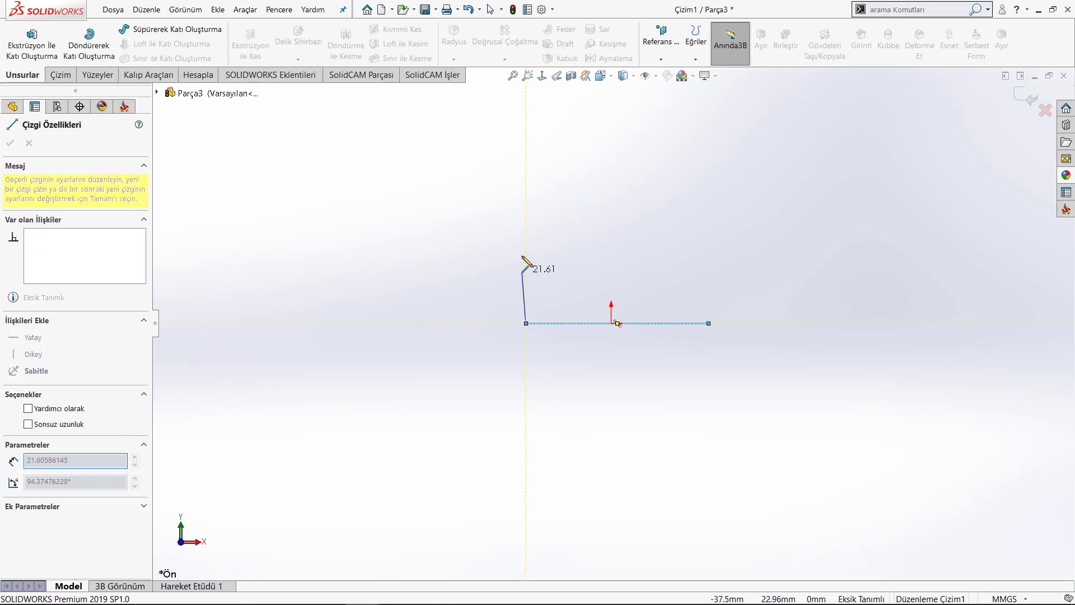
{"action": "left_click", "coordinate": [526, 223]}
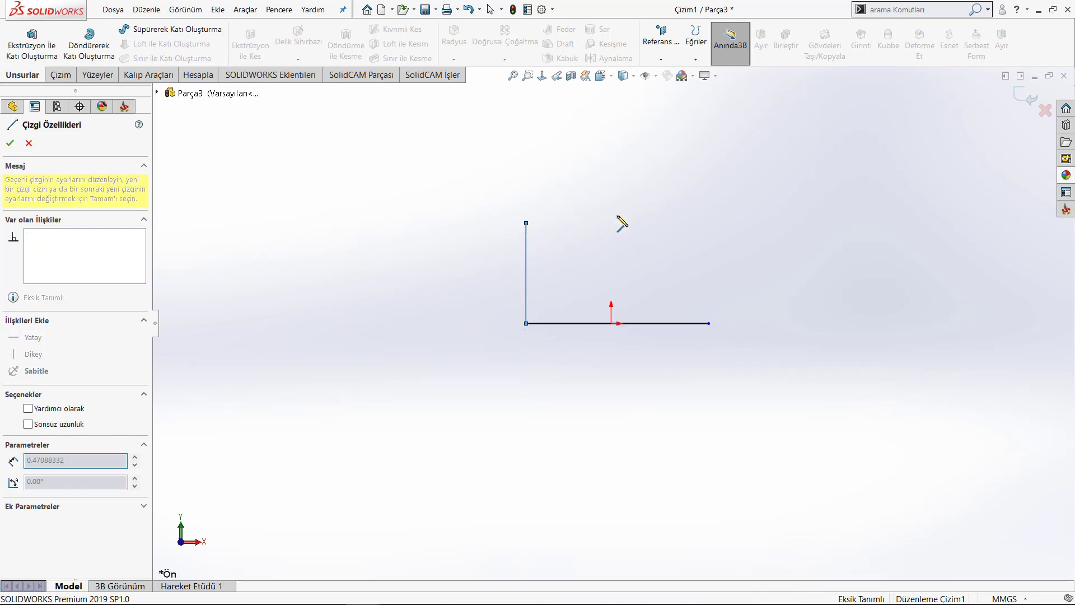
{"action": "left_click", "coordinate": [708, 223]}
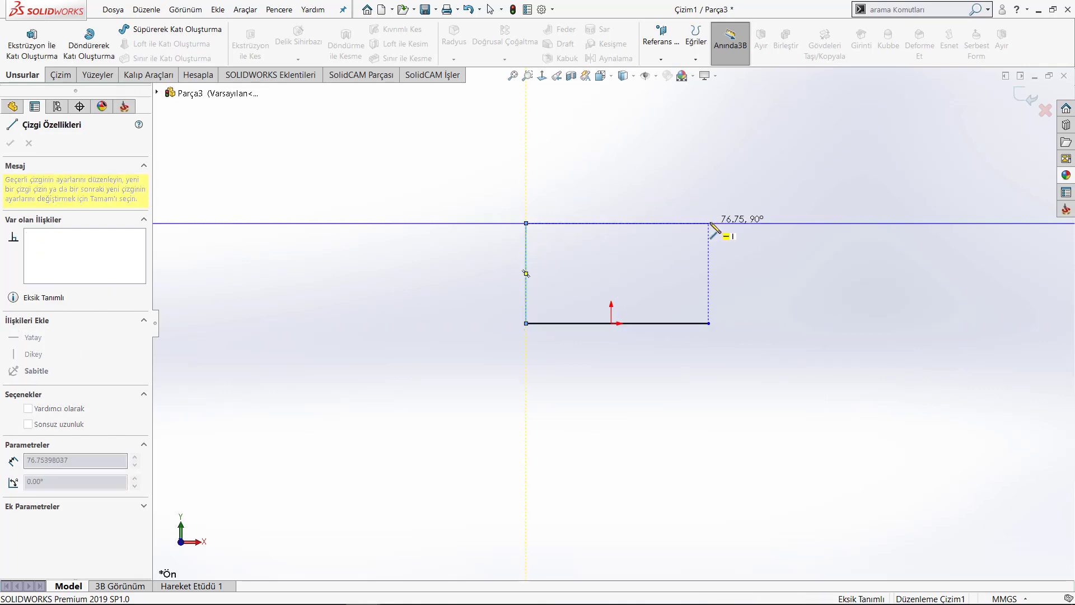
{"action": "left_click", "coordinate": [709, 323]}
{"action": "key", "text": "Escape"}
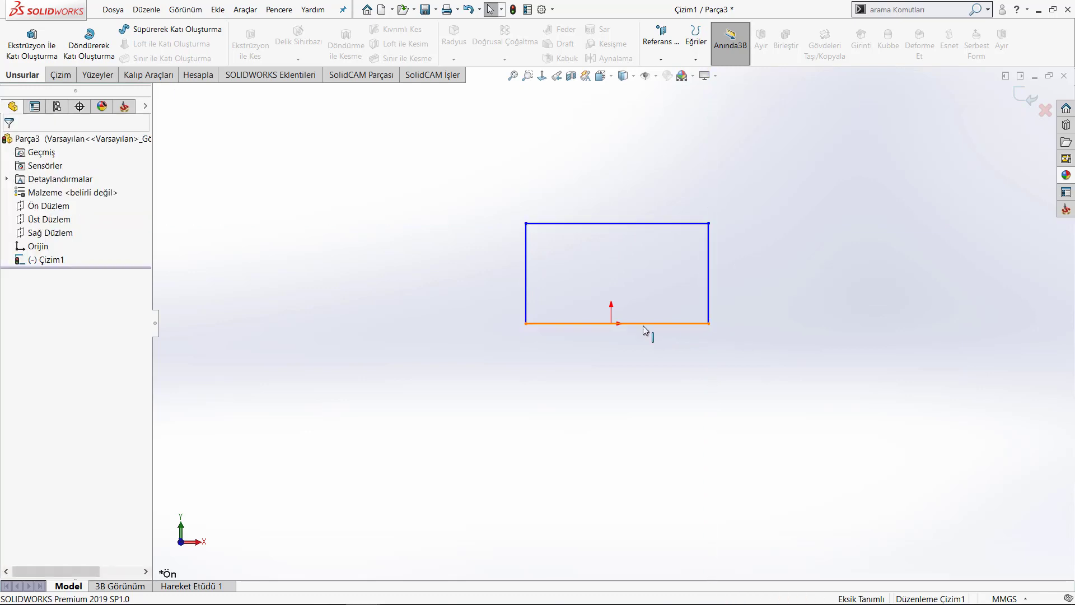
- Make the rectangle's bottom edge construction geometry and delete the other three lines
{"action": "left_click", "coordinate": [644, 330]}
{"action": "left_click", "coordinate": [691, 295]}
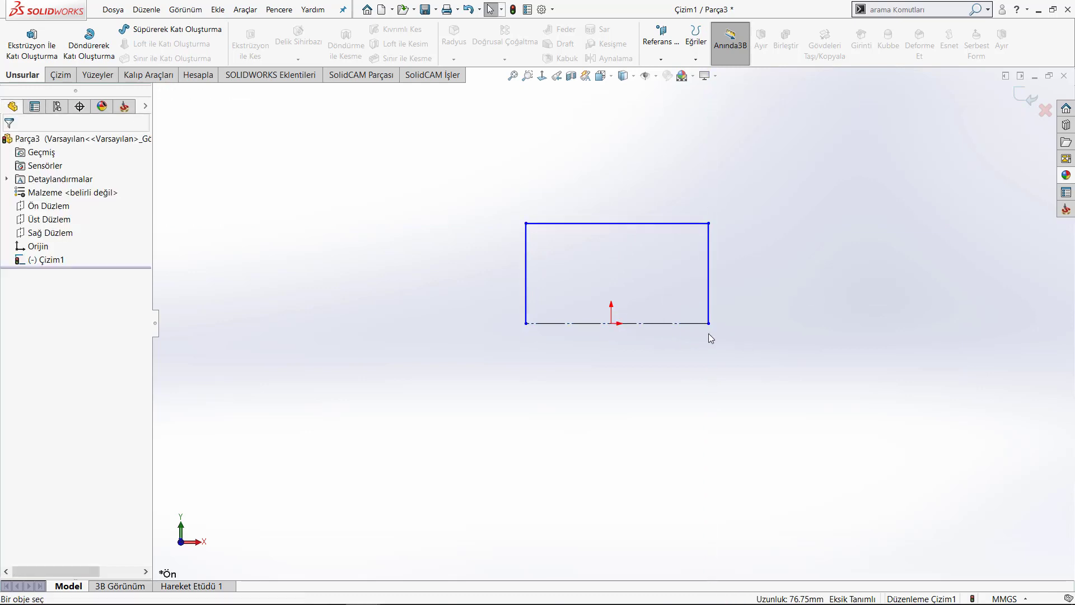
{"action": "left_click_drag", "start_coordinate": [496, 171], "coordinate": [729, 321]}
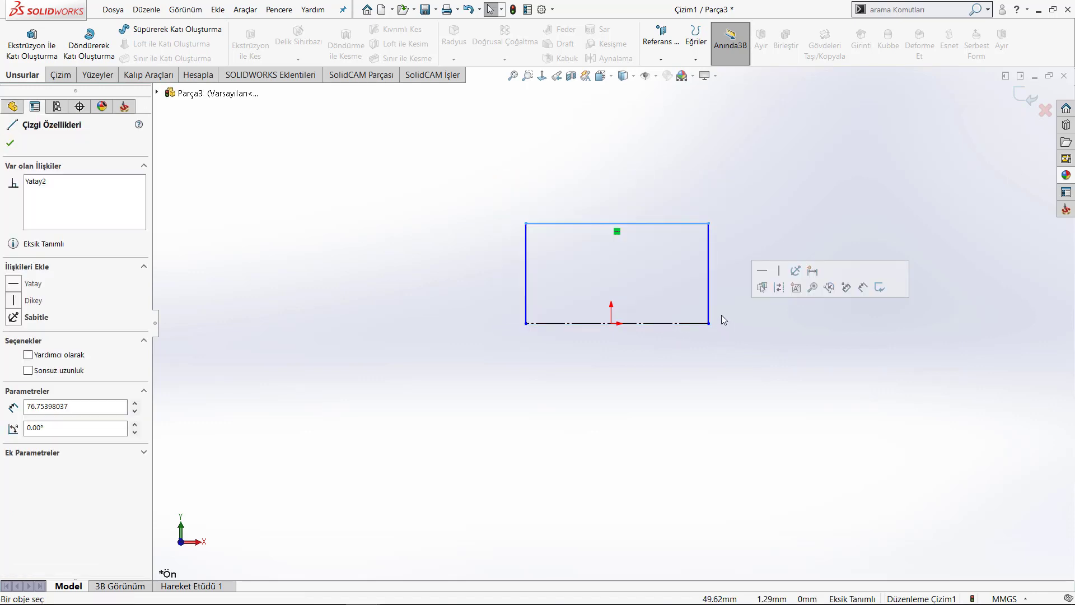
{"action": "key", "text": "Delete"}
{"action": "left_click", "coordinate": [707, 264]}
{"action": "key", "text": "Delete"}
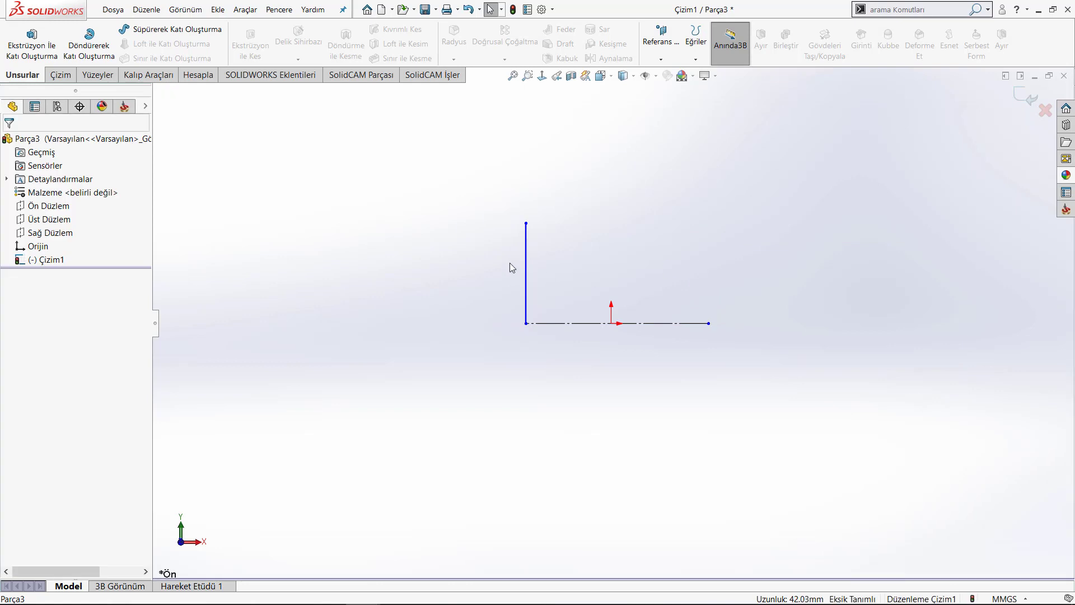
{"action": "left_click", "coordinate": [524, 250]}
{"action": "key", "text": "Delete"}
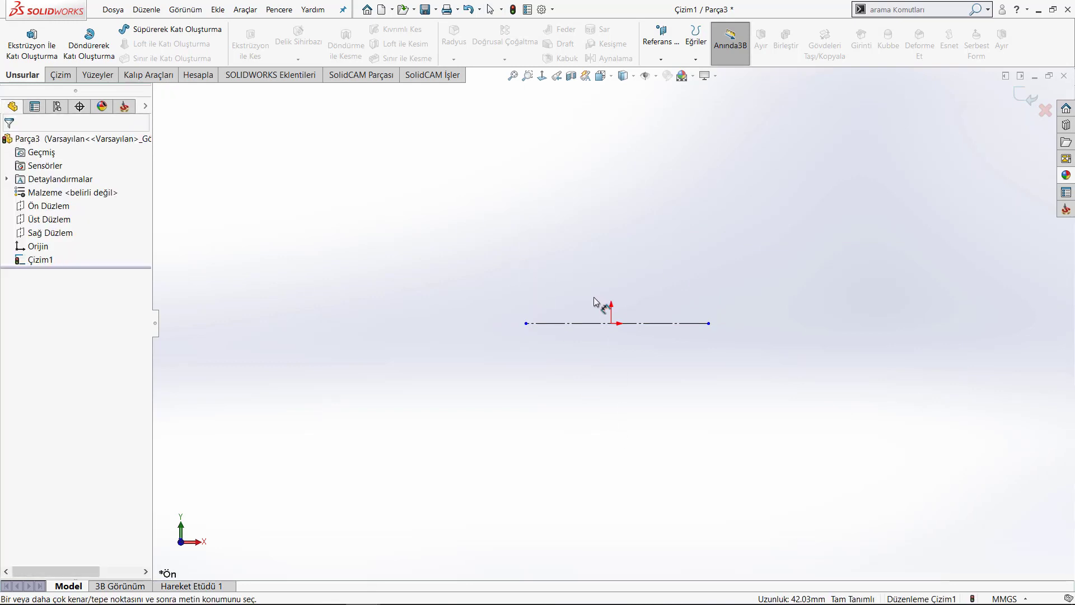
- Dimension the horizontal construction line to 200 mm
{"action": "left_click", "coordinate": [582, 324]}
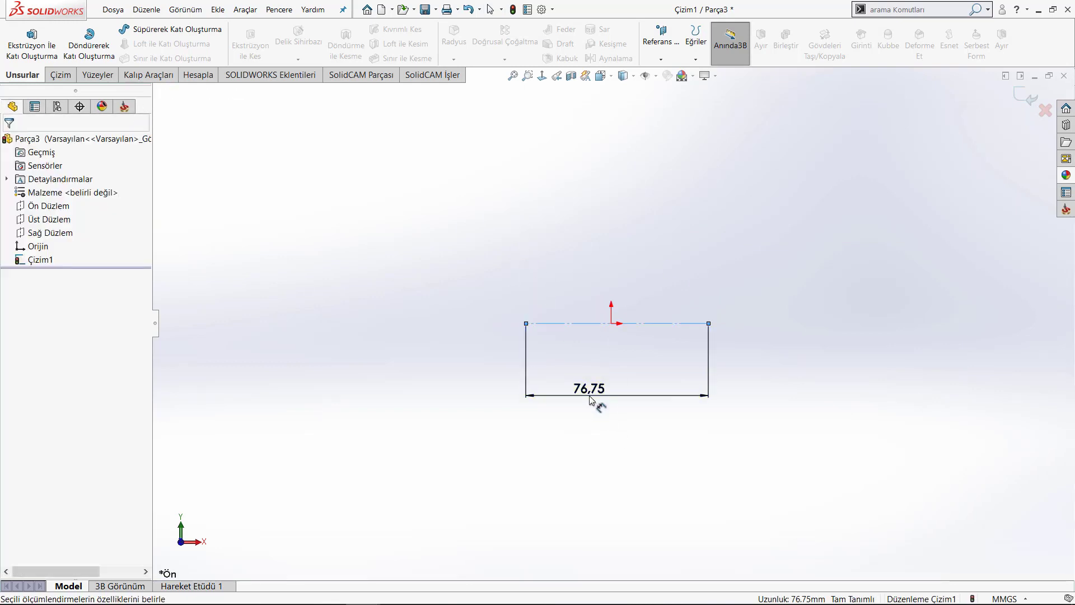
{"action": "left_click", "coordinate": [590, 397]}
{"action": "type", "text": "200"}
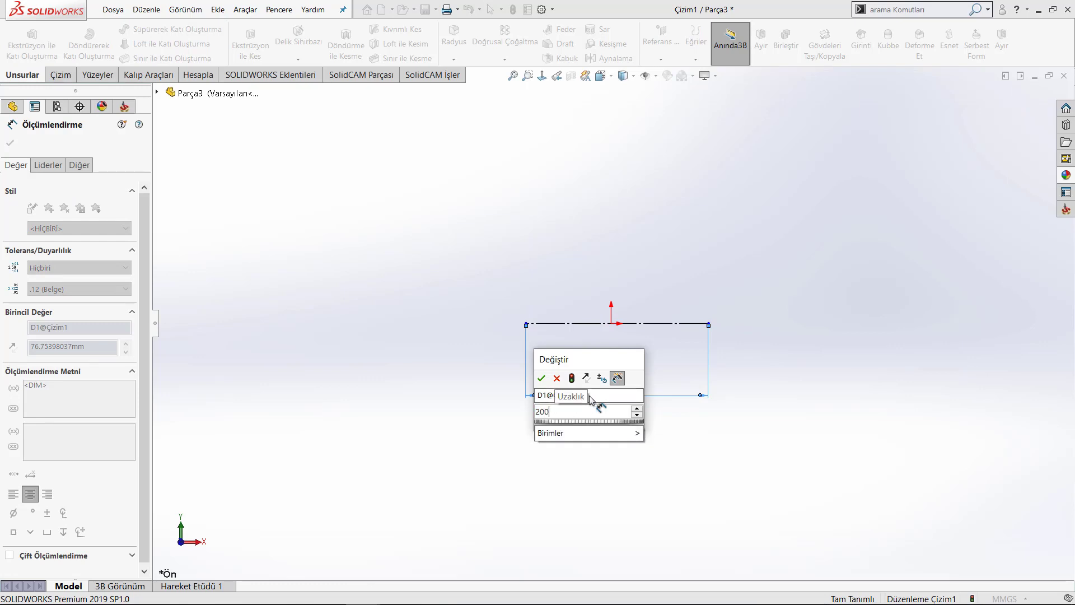
{"action": "key", "text": "Return"}
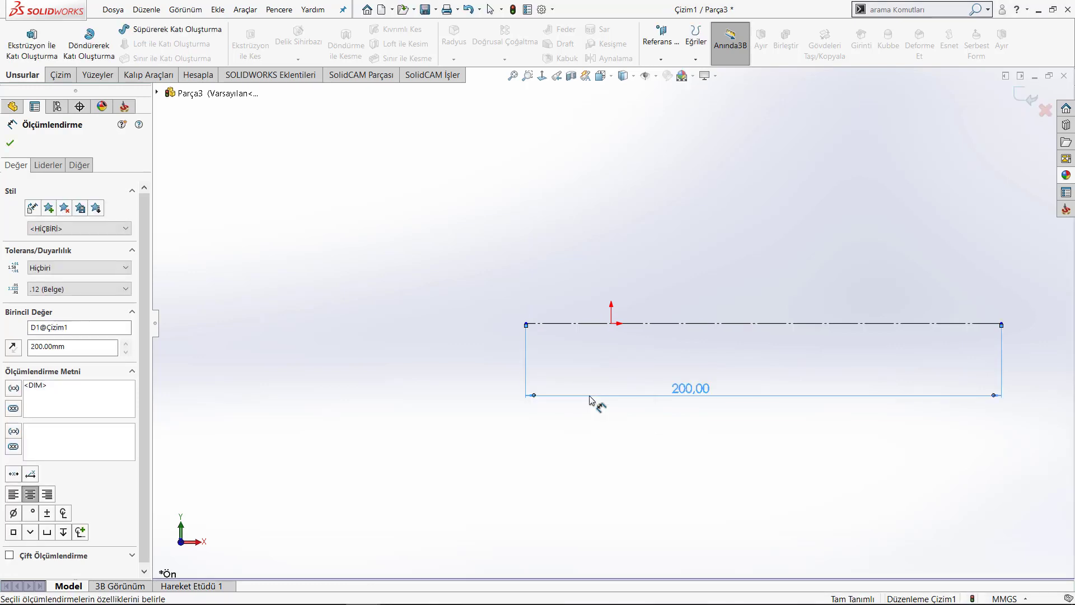
{"action": "key", "text": "Escape"}
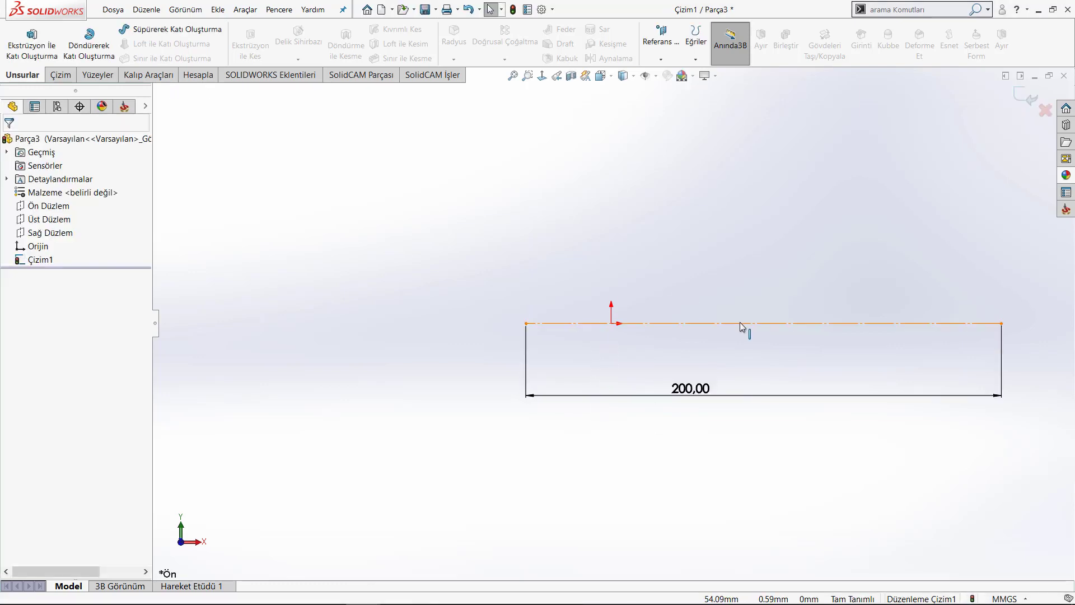
{"action": "left_click", "coordinate": [741, 326]}
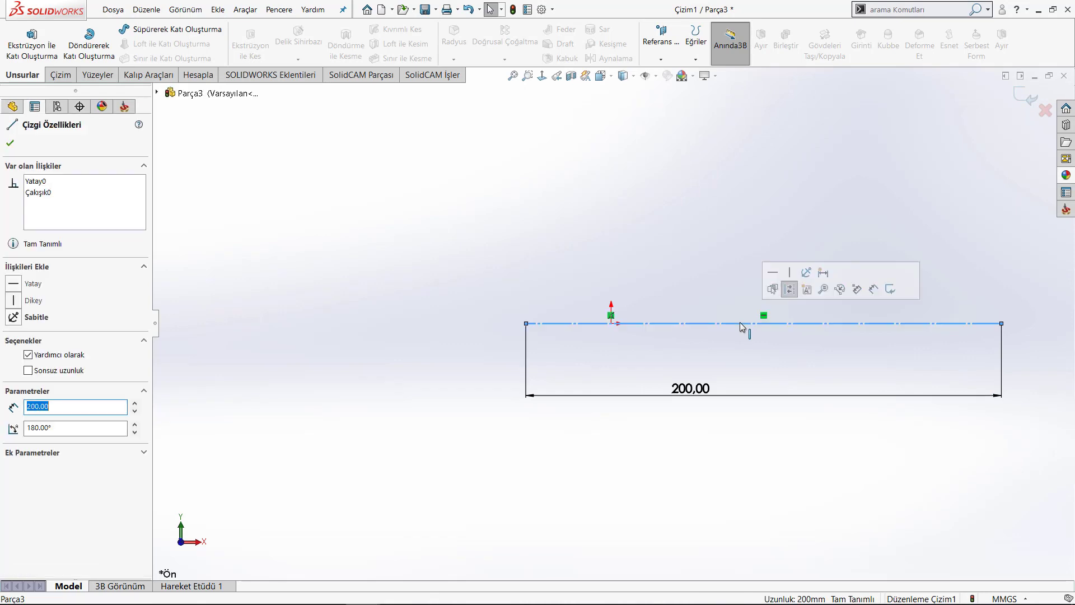
{"action": "left_click", "coordinate": [612, 323], "text": "ctrl"}
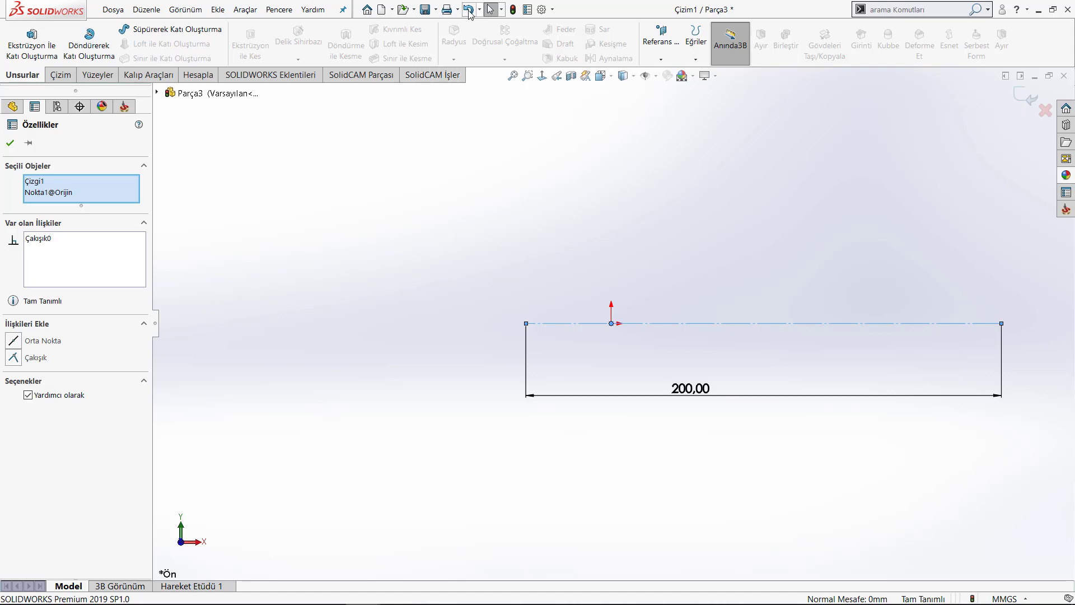
{"action": "left_click", "coordinate": [469, 13]}
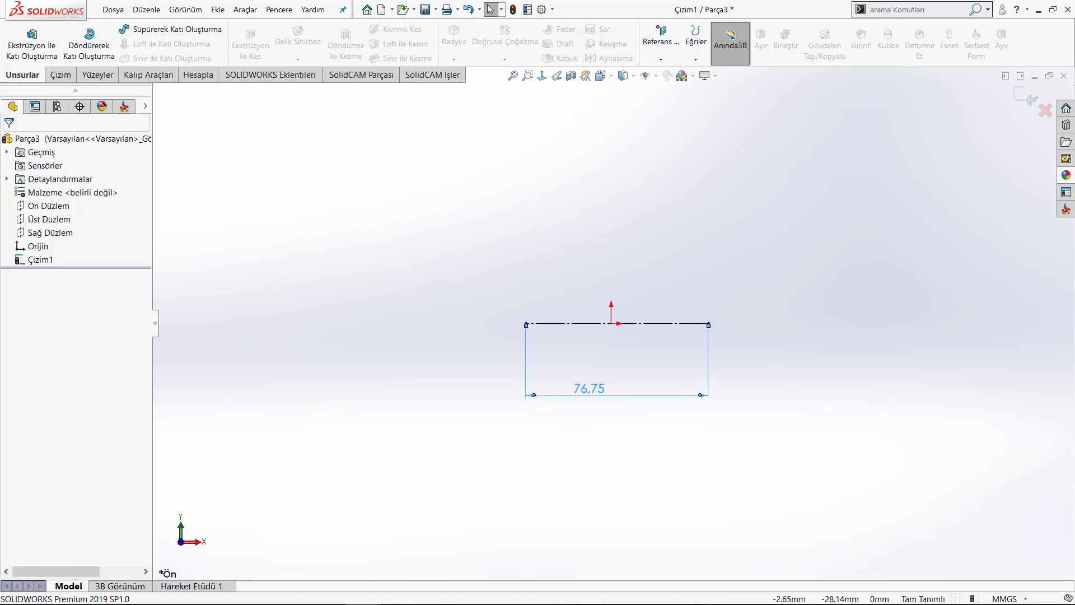
{"action": "double_click", "coordinate": [593, 391]}
{"action": "type", "text": "200"}
{"action": "key", "text": "Return"}
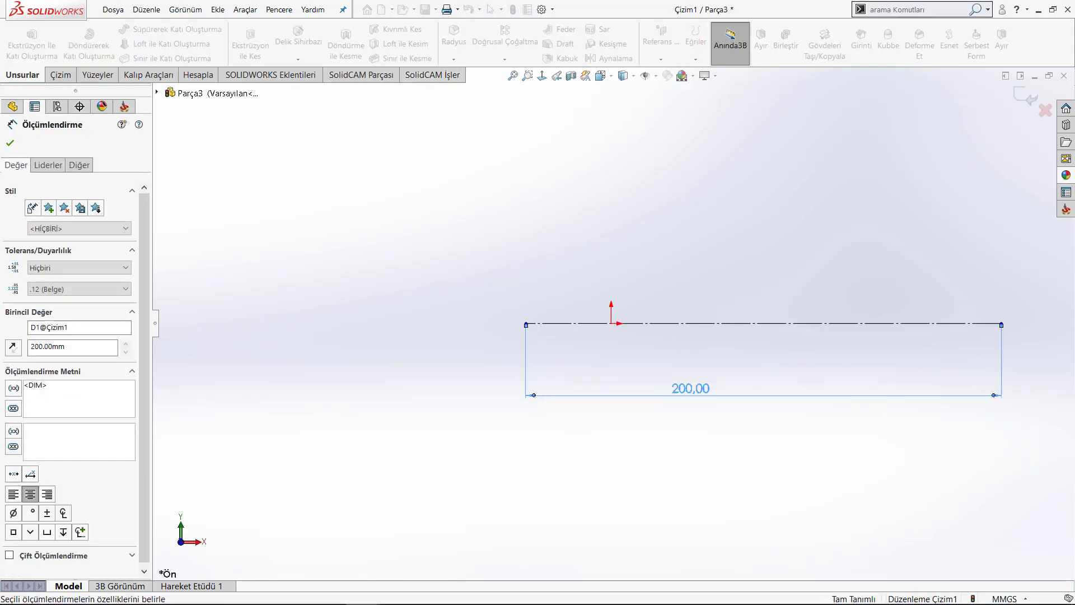
- Make the construction line's midpoint coincident with the origin
{"action": "right_click", "coordinate": [747, 324]}
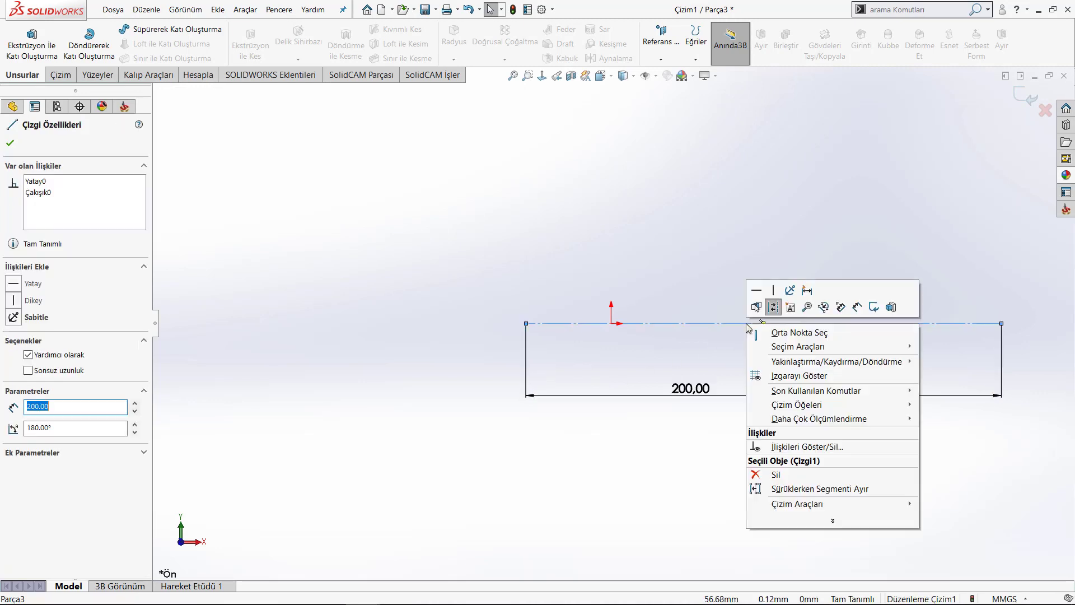
{"action": "left_click", "coordinate": [793, 337]}
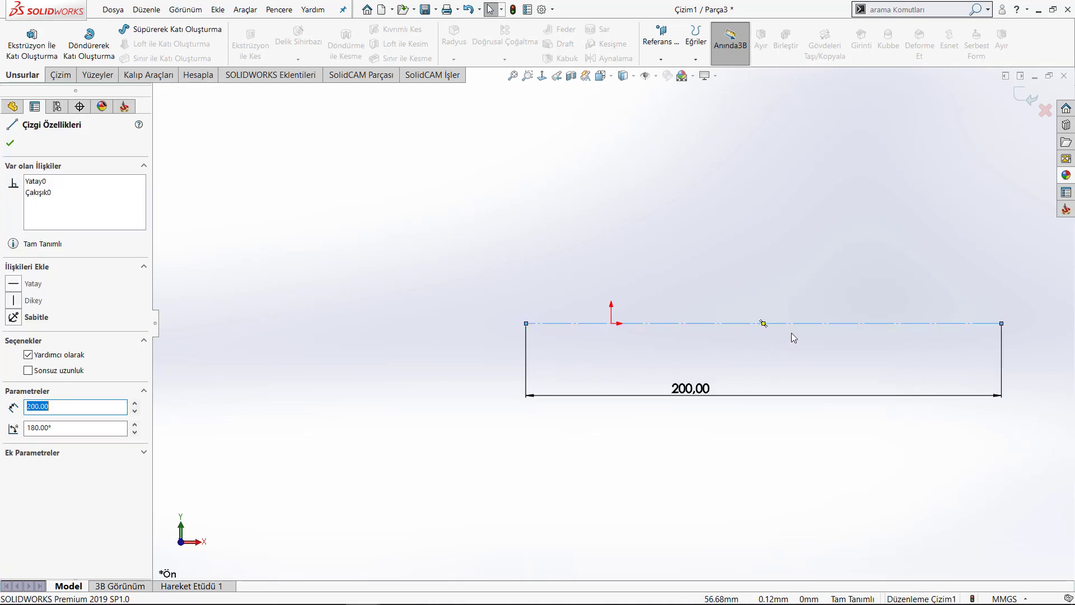
{"action": "left_click", "coordinate": [612, 325], "text": "ctrl"}
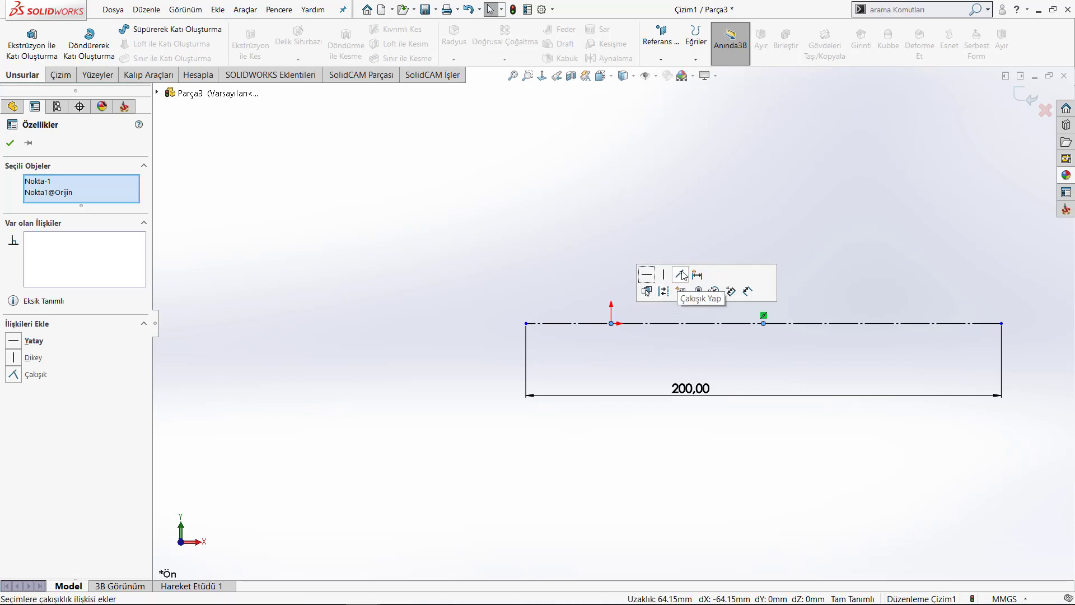
{"action": "left_click", "coordinate": [683, 274]}
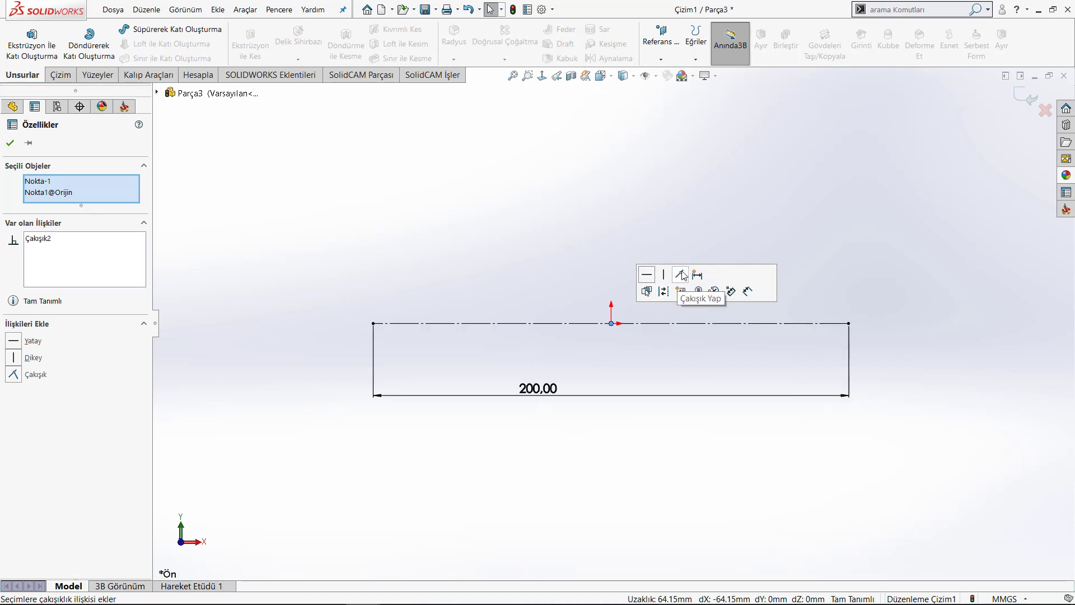
{"action": "left_click", "coordinate": [576, 235]}
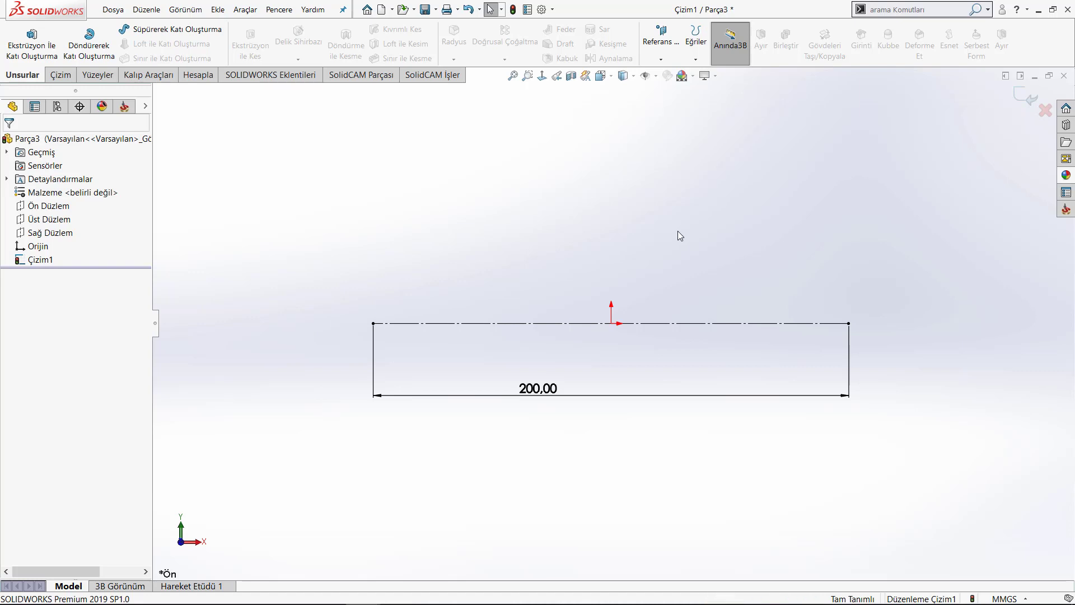
- Draw an open box from the origin: up, across, and back down to the centerline
{"action": "key", "text": "l"}
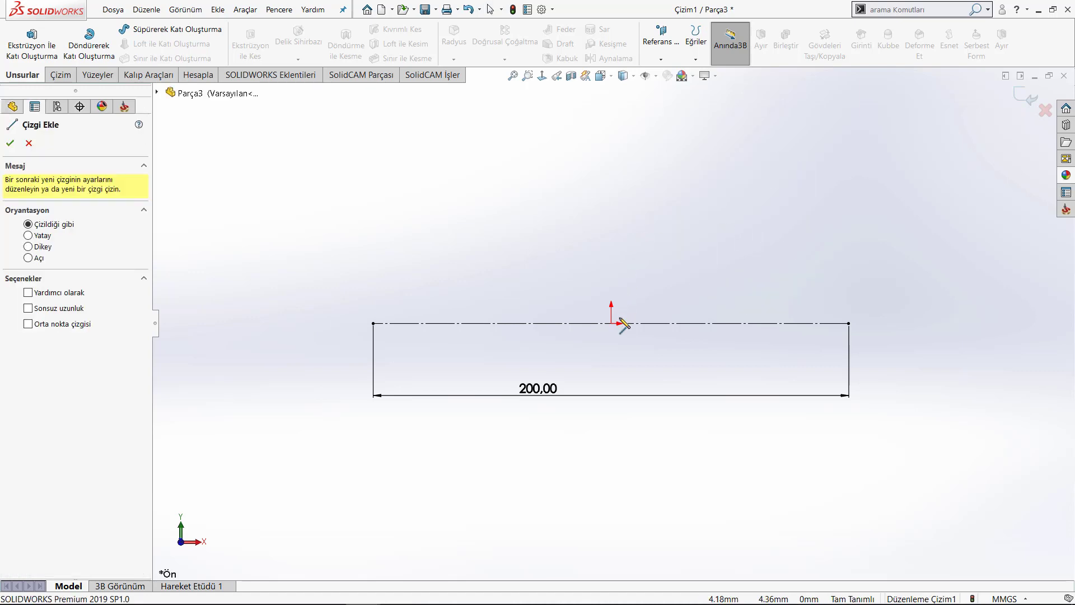
{"action": "left_click", "coordinate": [611, 323]}
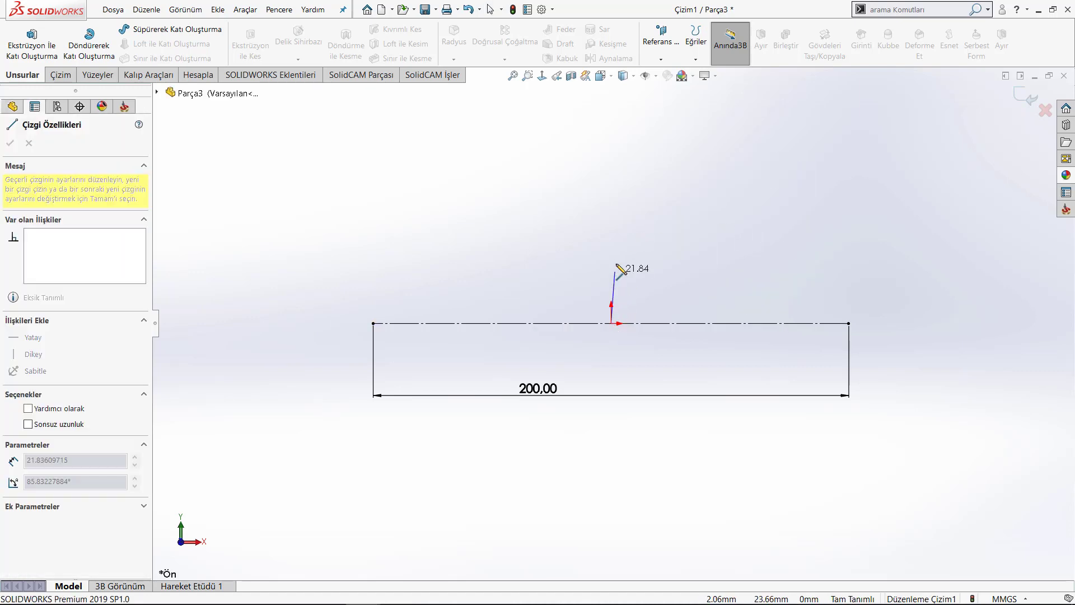
{"action": "left_click", "coordinate": [611, 236]}
{"action": "left_click", "coordinate": [698, 236]}
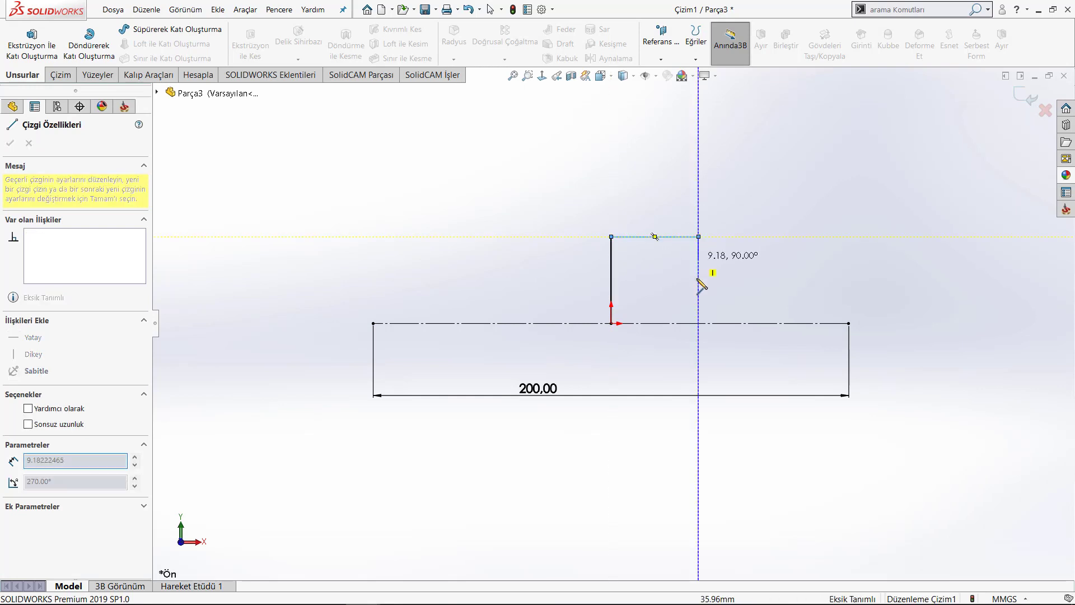
{"action": "left_click", "coordinate": [698, 323]}
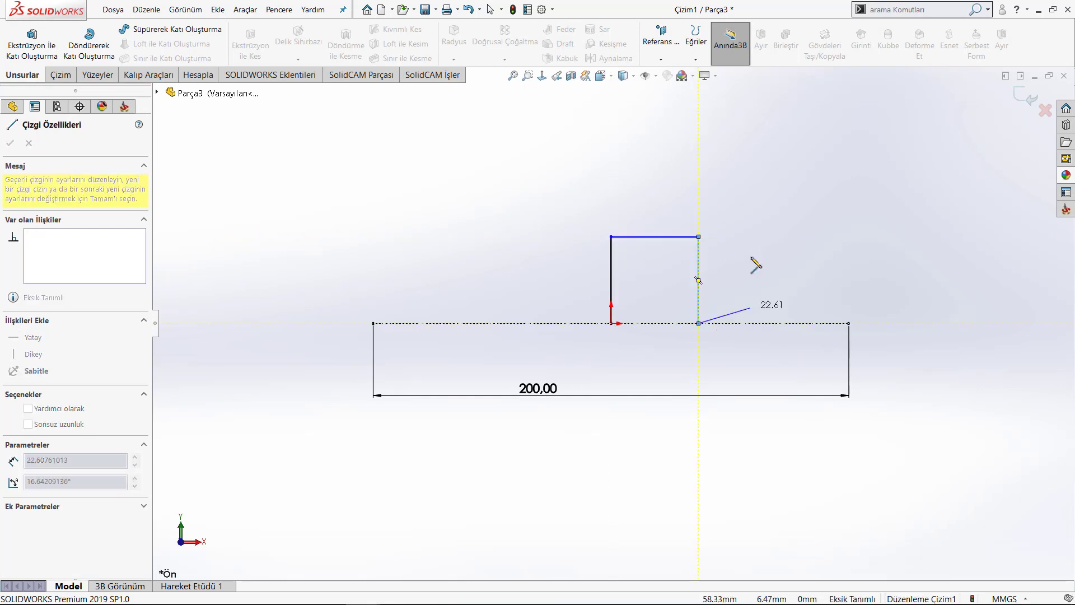
- Dimension the box's top line to 55 mm
{"action": "key", "text": "d"}
{"action": "left_click", "coordinate": [680, 237]}
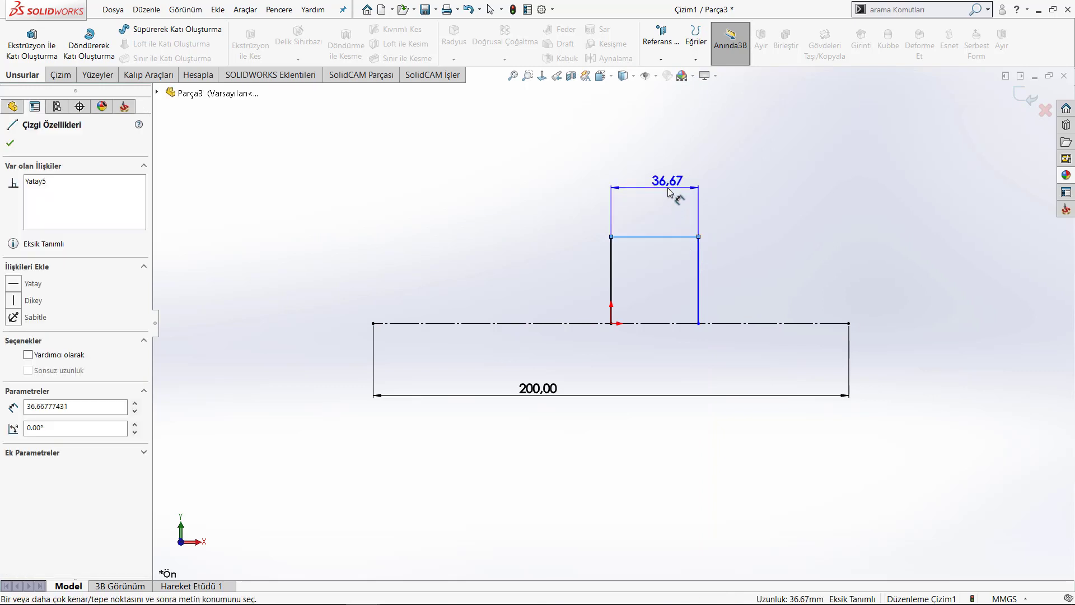
{"action": "left_click", "coordinate": [669, 192]}
{"action": "type", "text": "50"}
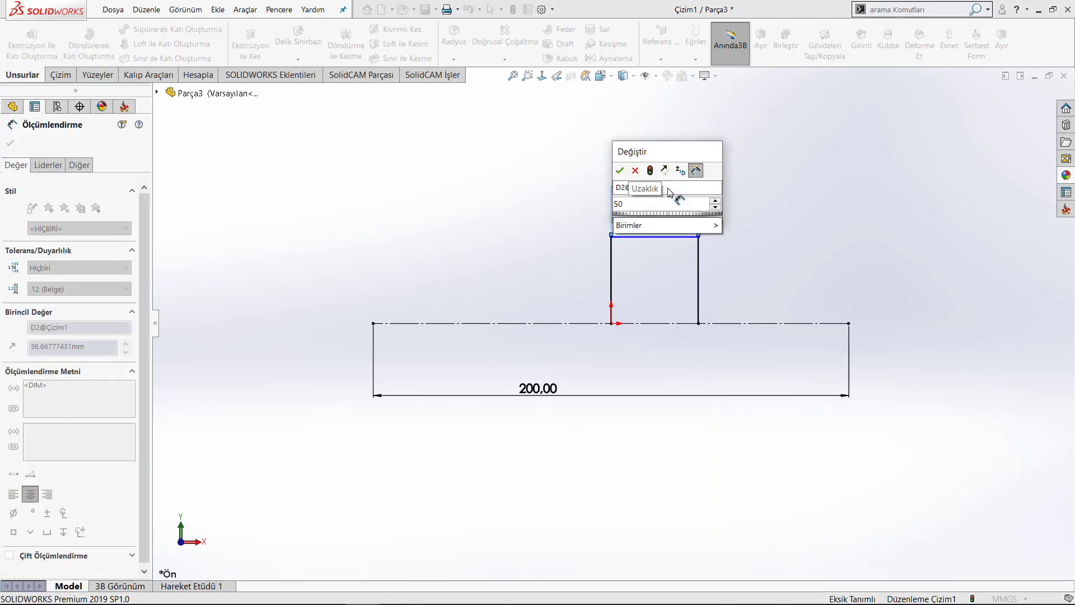
{"action": "key", "text": "BackSpace"}
{"action": "type", "text": "5"}
{"action": "key", "text": "Return"}
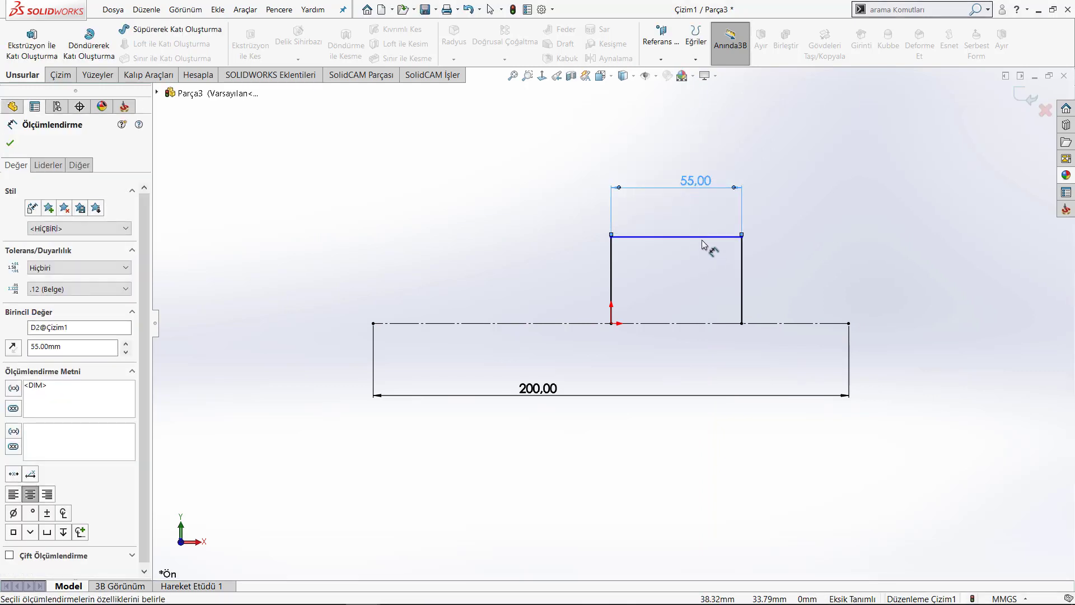
- Add a vertical dimension to the box top, first 50 then changed to 100 mm
{"action": "left_click", "coordinate": [704, 237]}
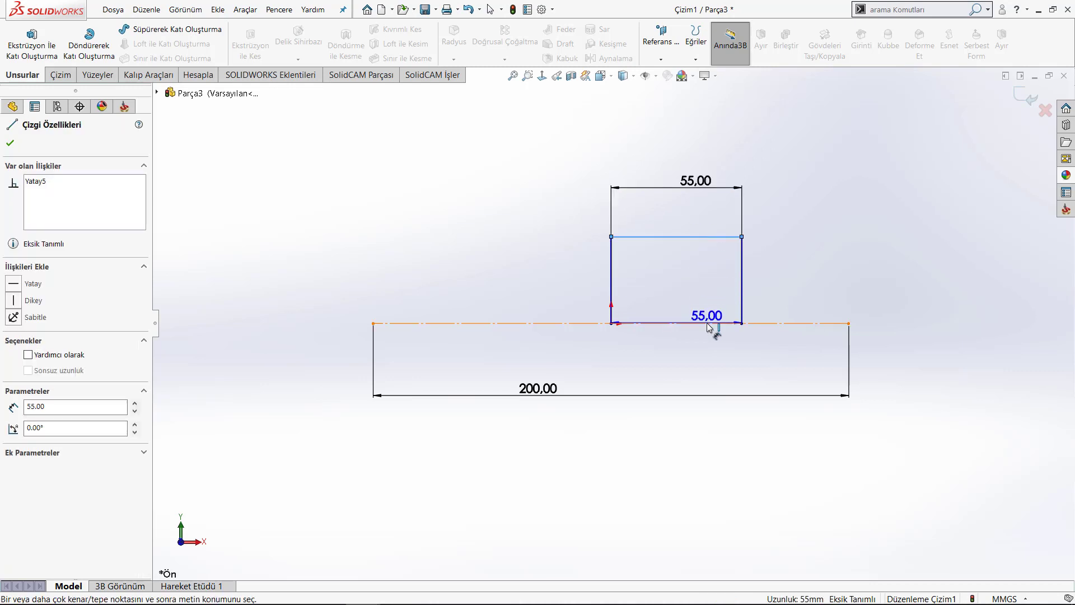
{"action": "left_click", "coordinate": [743, 410]}
{"action": "left_click", "coordinate": [822, 367]}
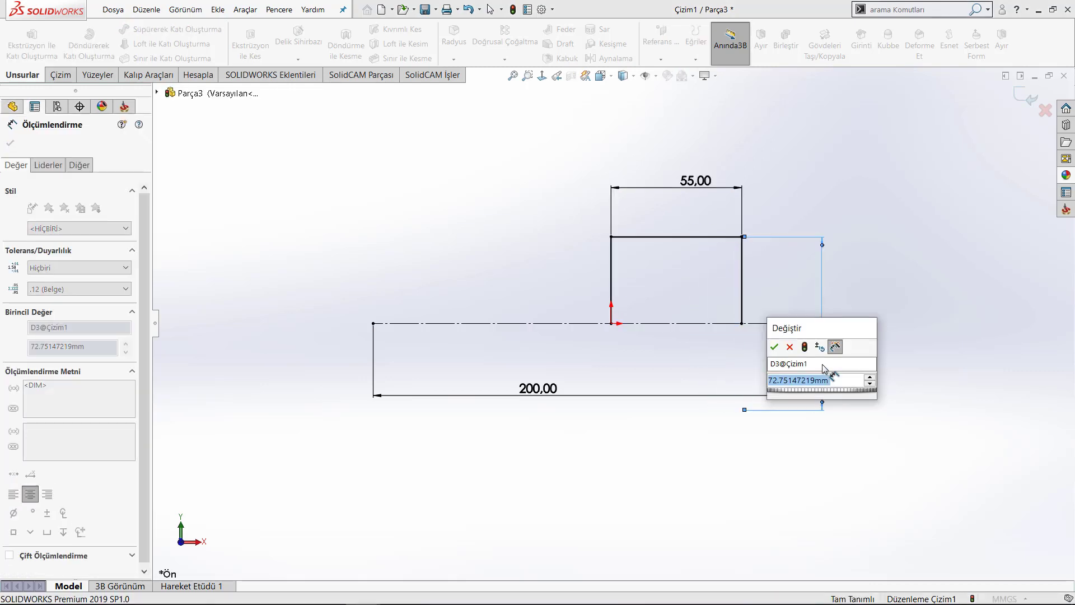
{"action": "type", "text": "50"}
{"action": "key", "text": "Return"}
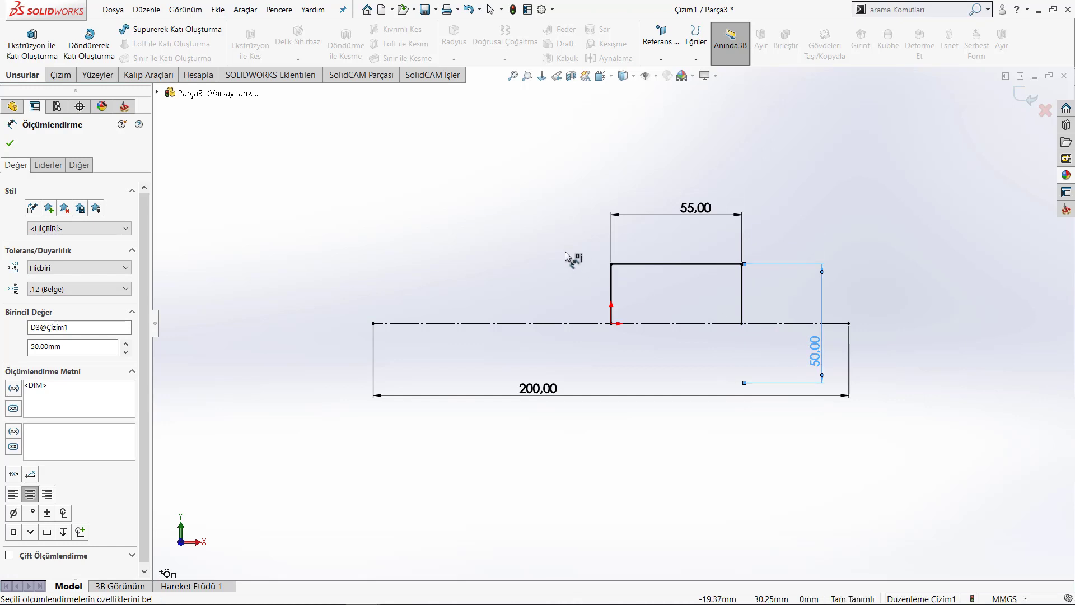
{"action": "key", "text": "Escape"}
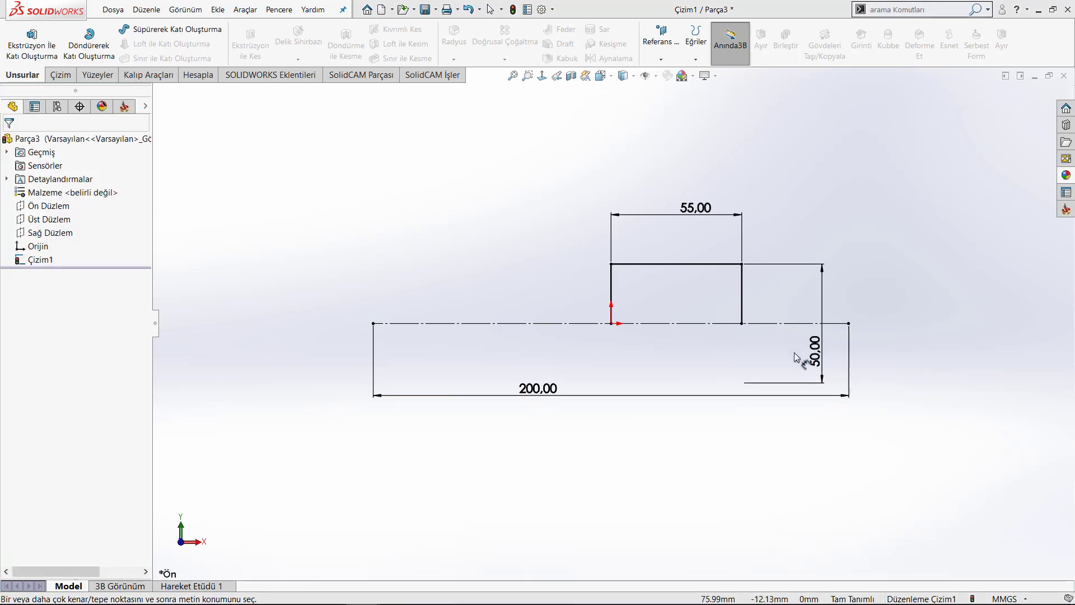
{"action": "double_click", "coordinate": [812, 352]}
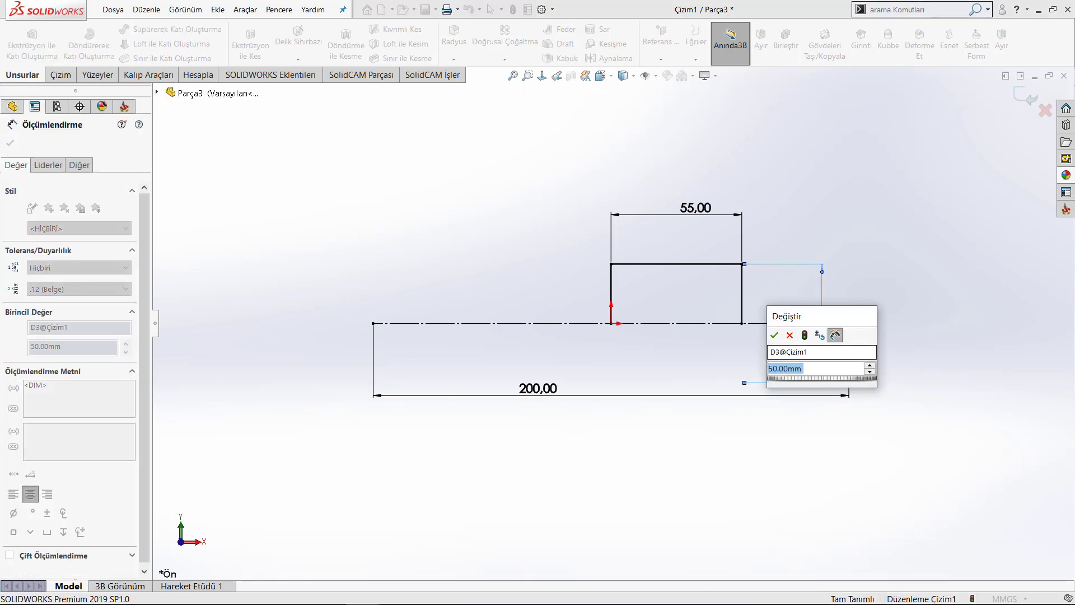
{"action": "type", "text": "100"}
{"action": "key", "text": "Return"}
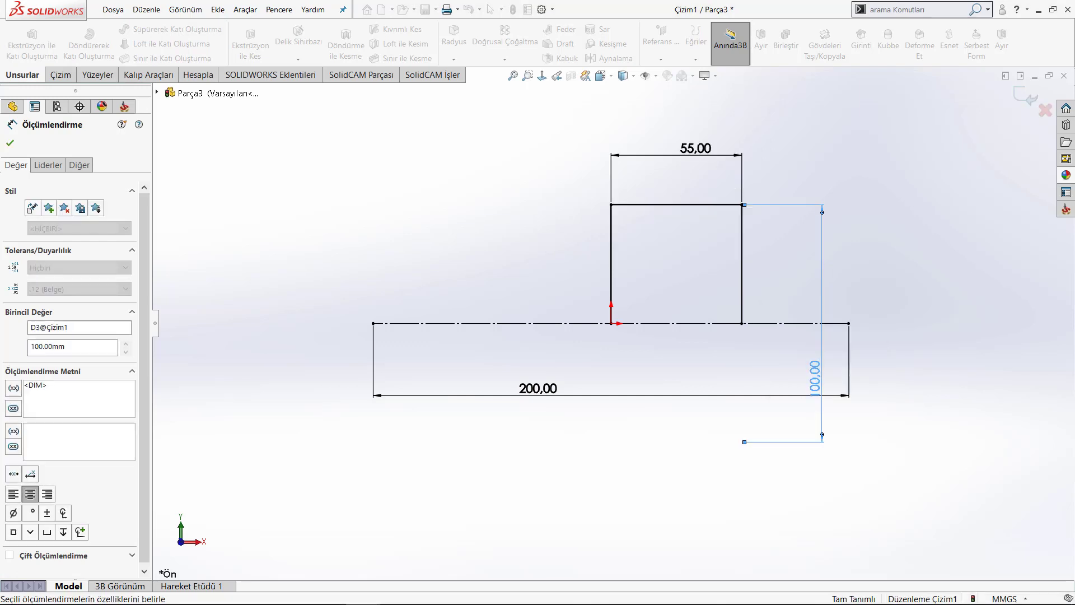
{"action": "left_click", "coordinate": [537, 233]}
{"action": "scroll", "coordinate": [710, 216], "scroll_direction": "up", "scroll_amount": 3}
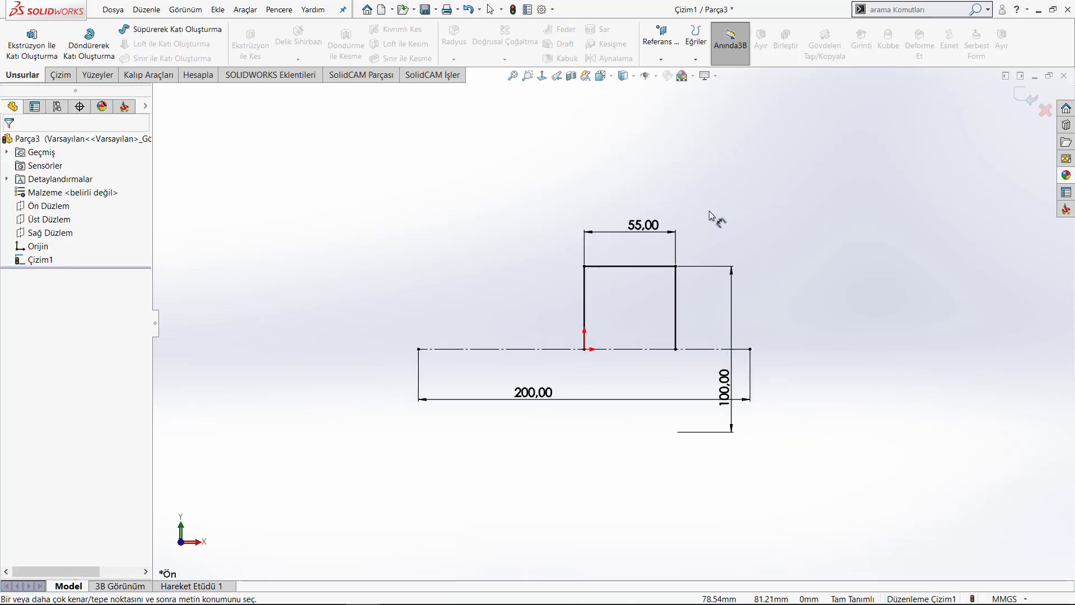
{"action": "right_click", "coordinate": [782, 178]}
{"action": "left_click", "coordinate": [800, 189]}
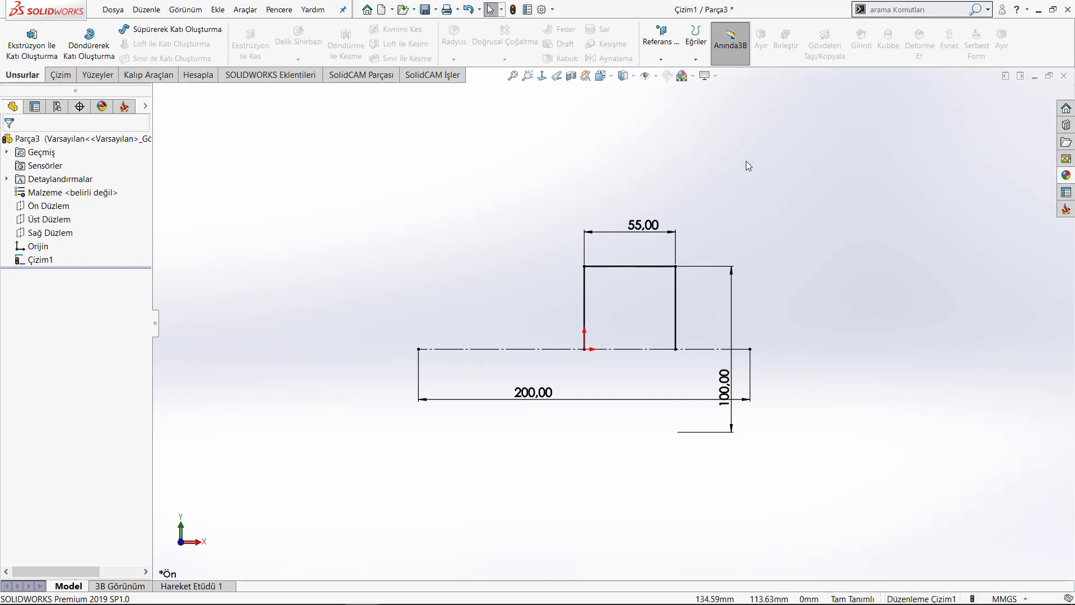
- Draw a stepped outline with a slanted segment and a horizontal line above the box
{"action": "key", "text": "l"}
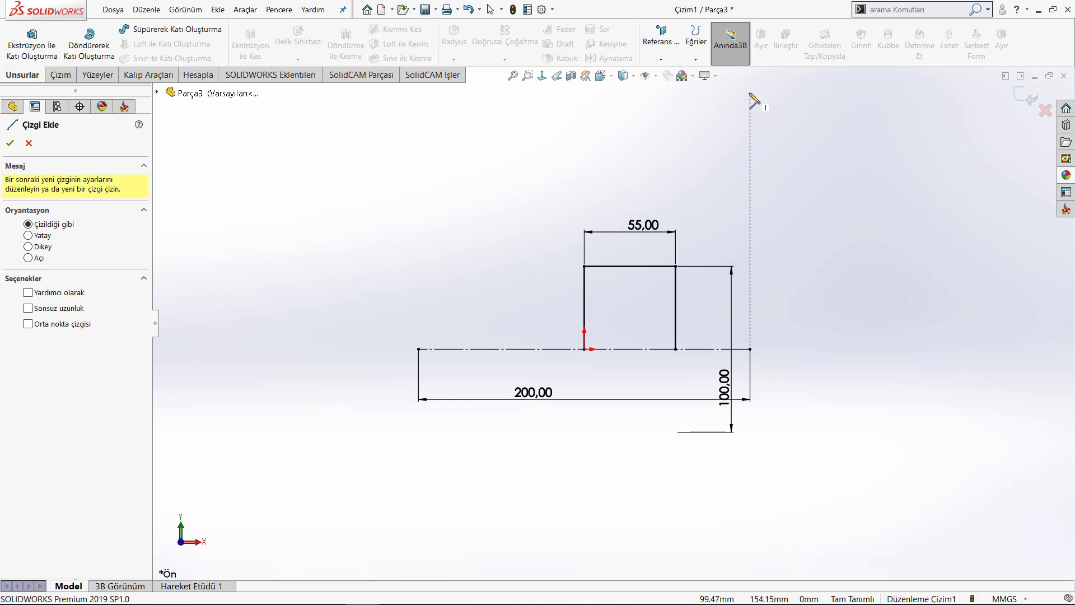
{"action": "left_click", "coordinate": [751, 93]}
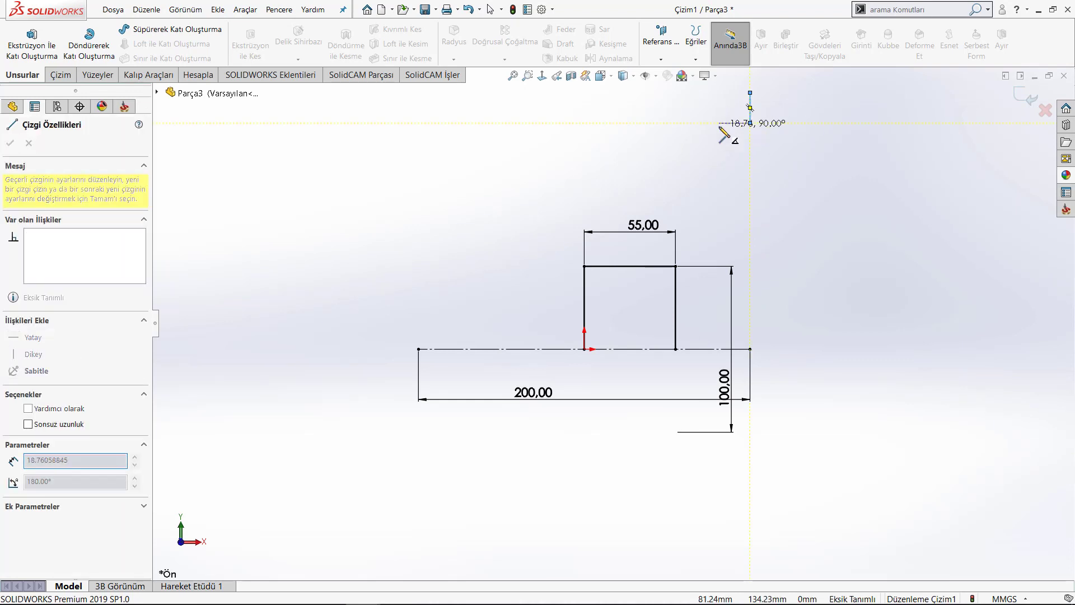
{"action": "left_click", "coordinate": [711, 122]}
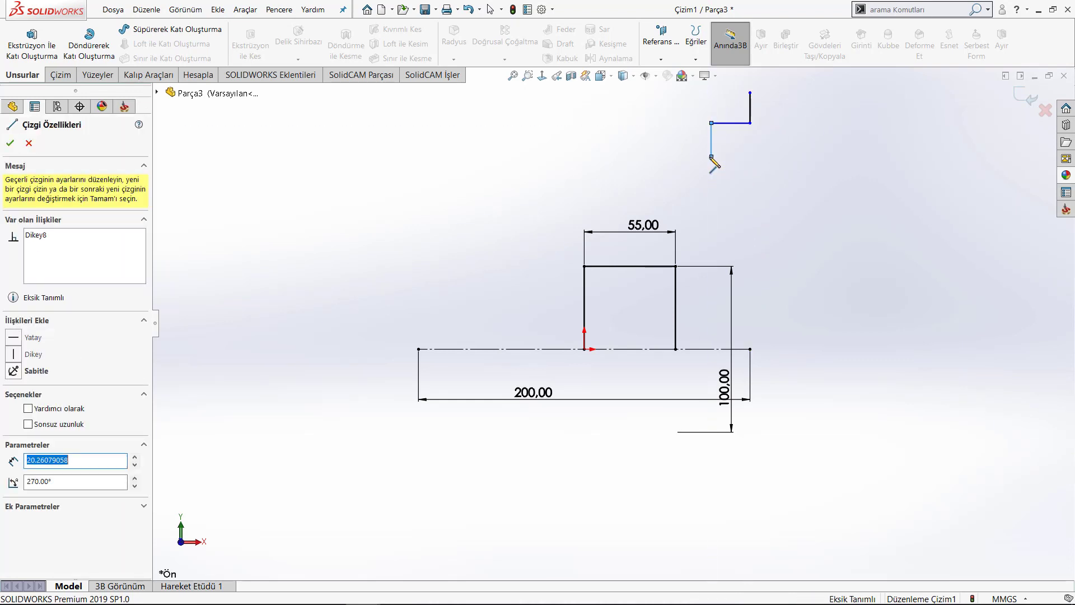
{"action": "left_click", "coordinate": [711, 156]}
{"action": "left_click", "coordinate": [676, 156]}
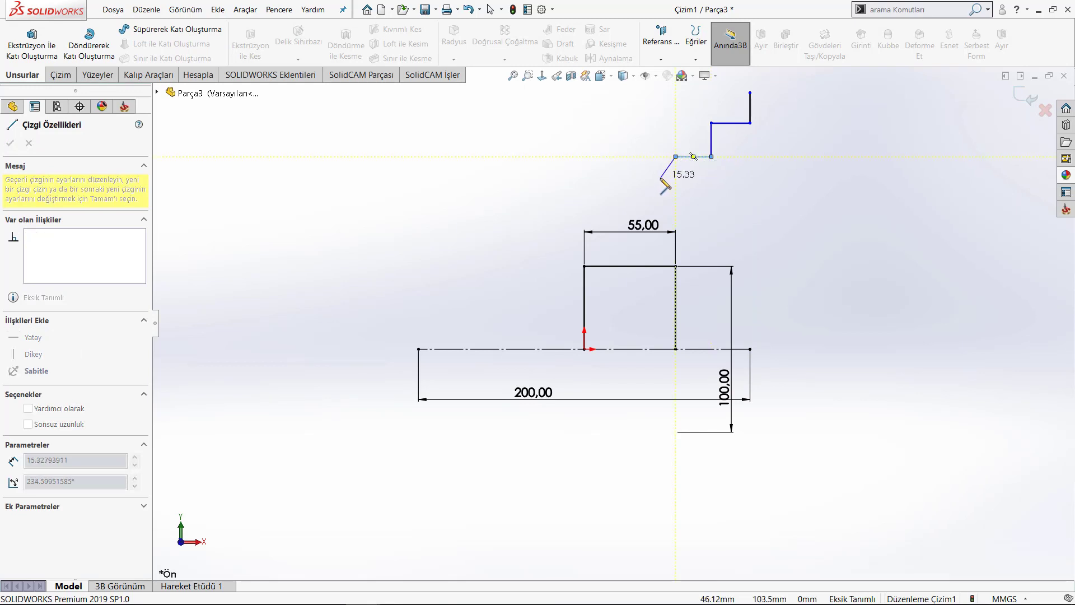
{"action": "left_click", "coordinate": [657, 183]}
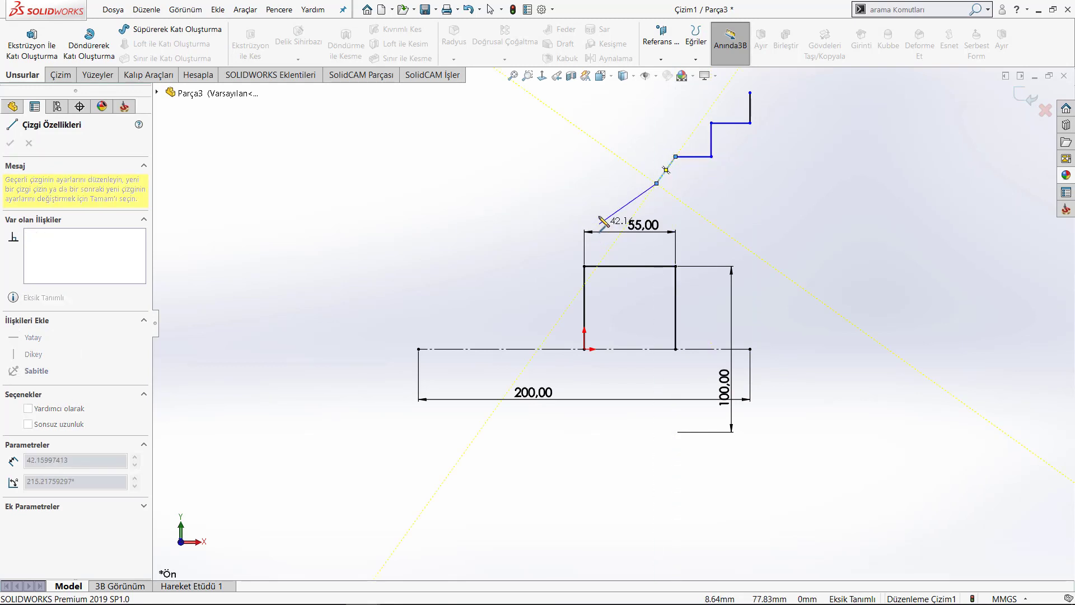
{"action": "key", "text": "Escape"}
{"action": "key", "text": "f"}
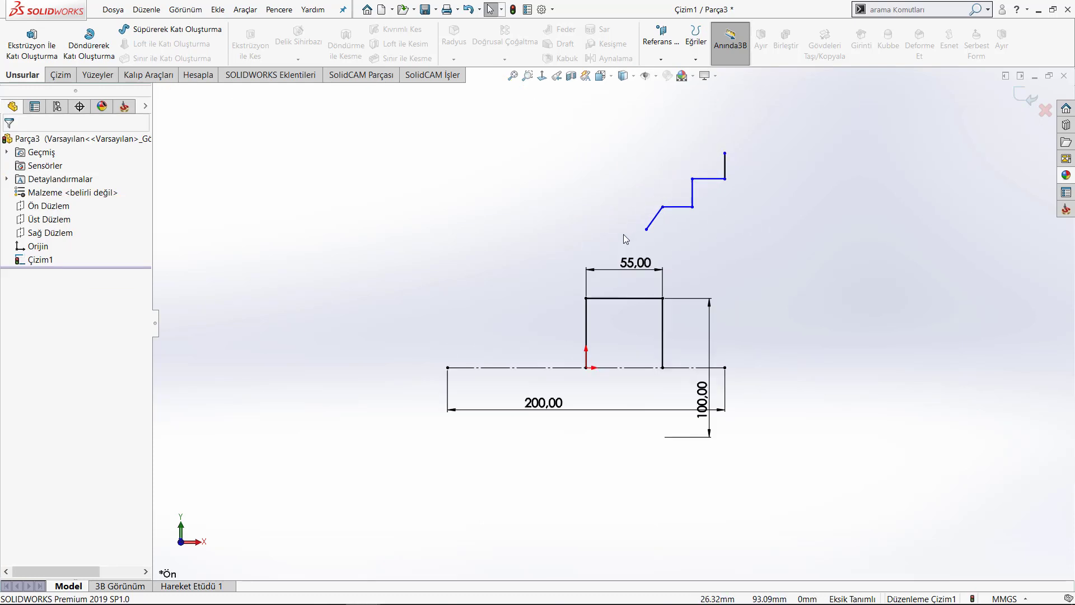
{"action": "key", "text": "l"}
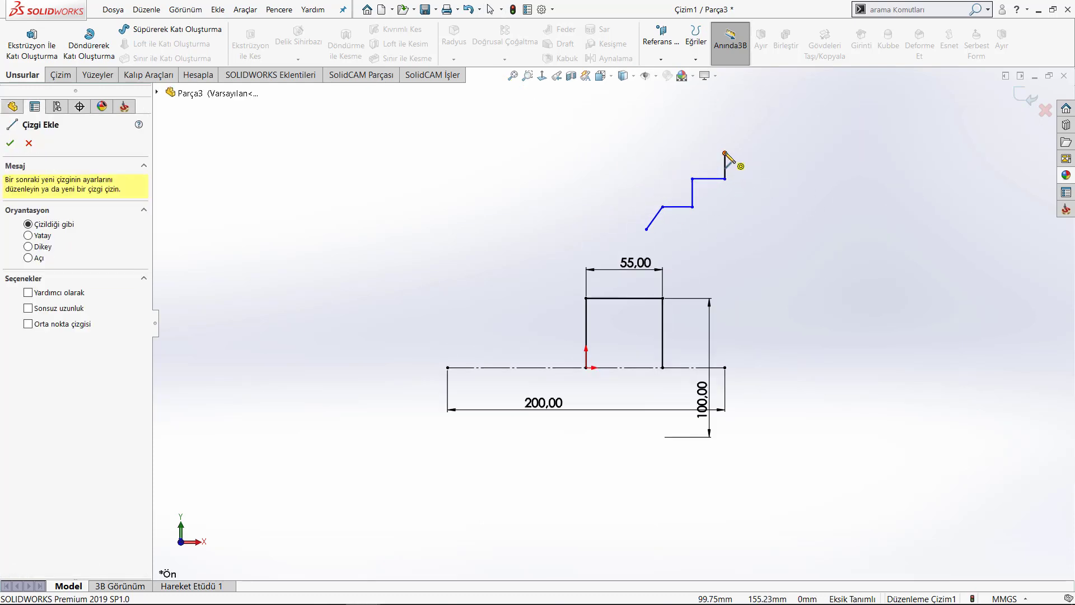
{"action": "left_click_drag", "start_coordinate": [725, 152], "coordinate": [659, 153]}
{"action": "key", "text": "Escape"}
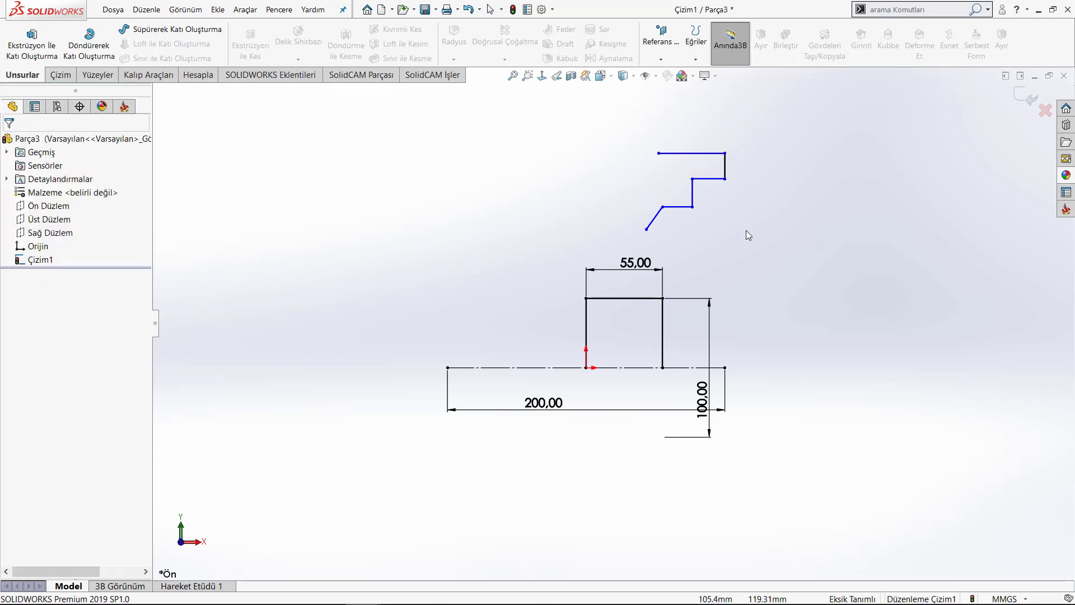
- Dimension the upper outline's top line 200 mm from the centerline
{"action": "key", "text": "d"}
{"action": "left_click", "coordinate": [704, 156]}
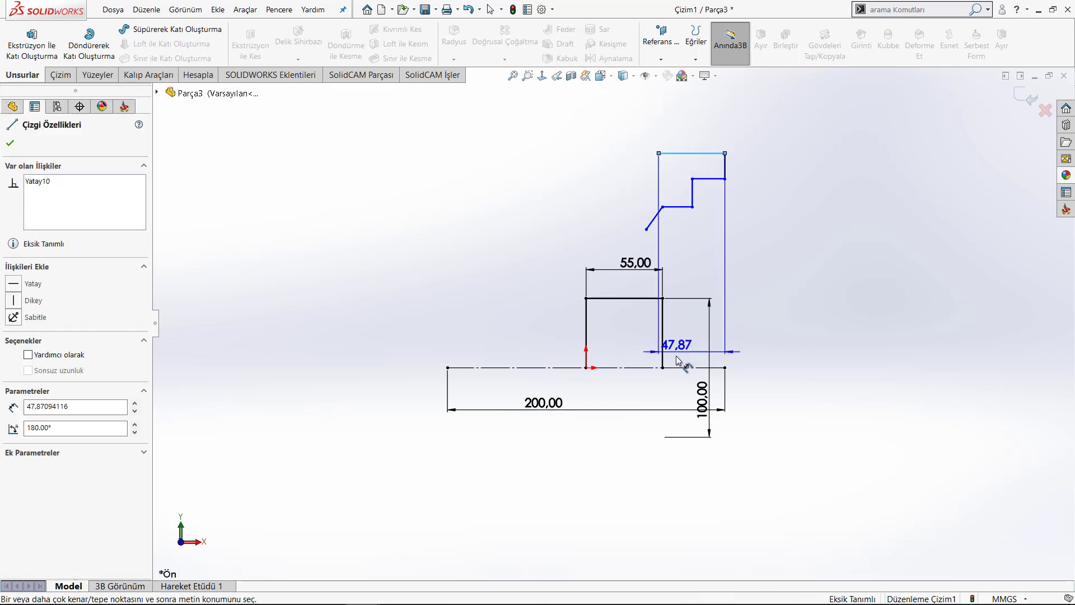
{"action": "left_click", "coordinate": [683, 374]}
{"action": "left_click", "coordinate": [820, 403]}
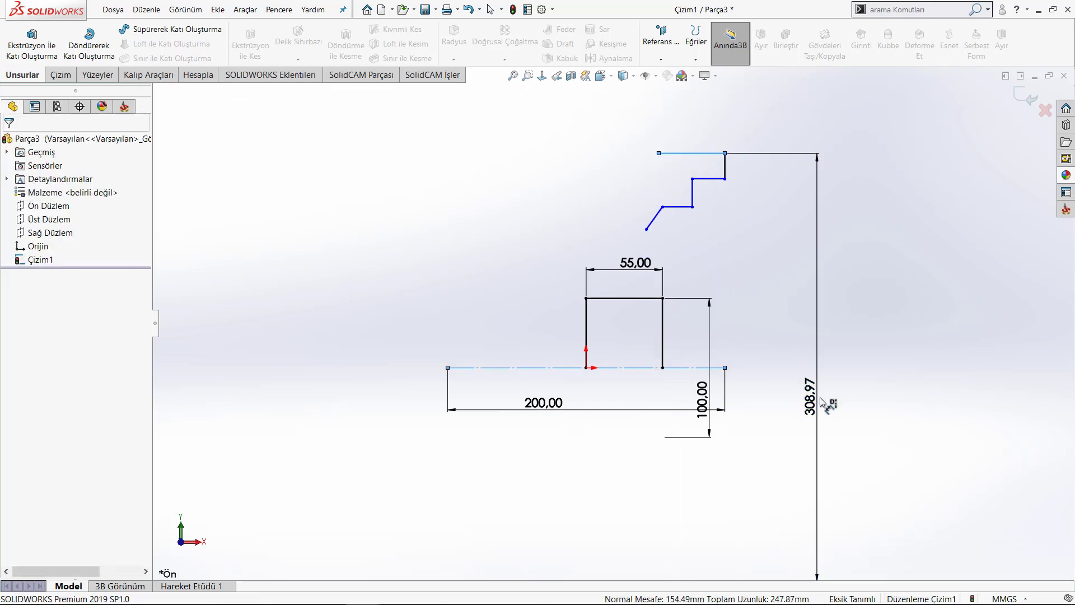
{"action": "type", "text": "200"}
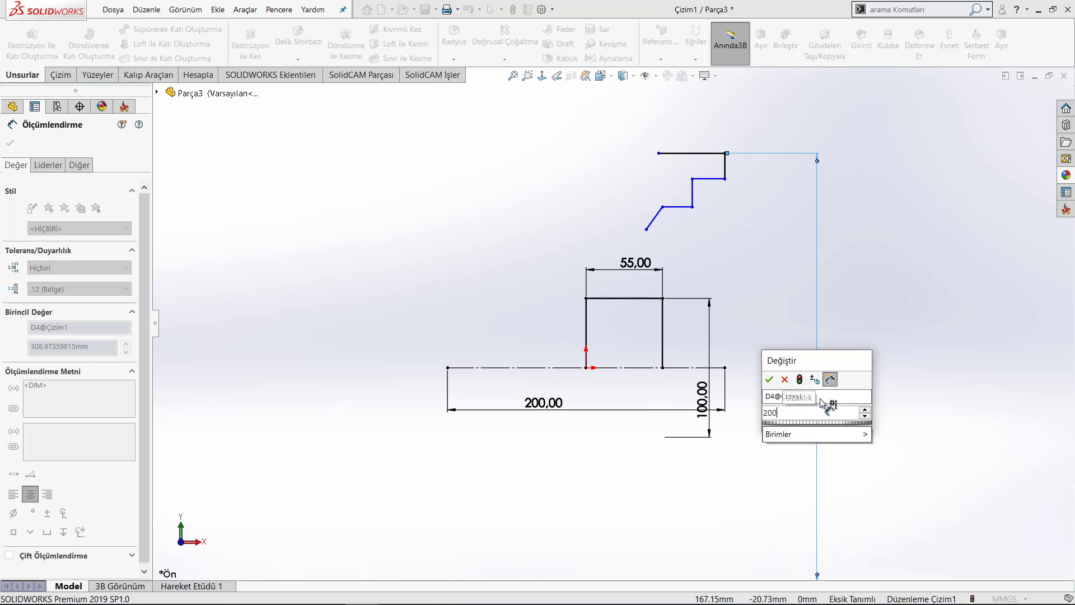
{"action": "key", "text": "Return"}
{"action": "key", "text": "Escape"}
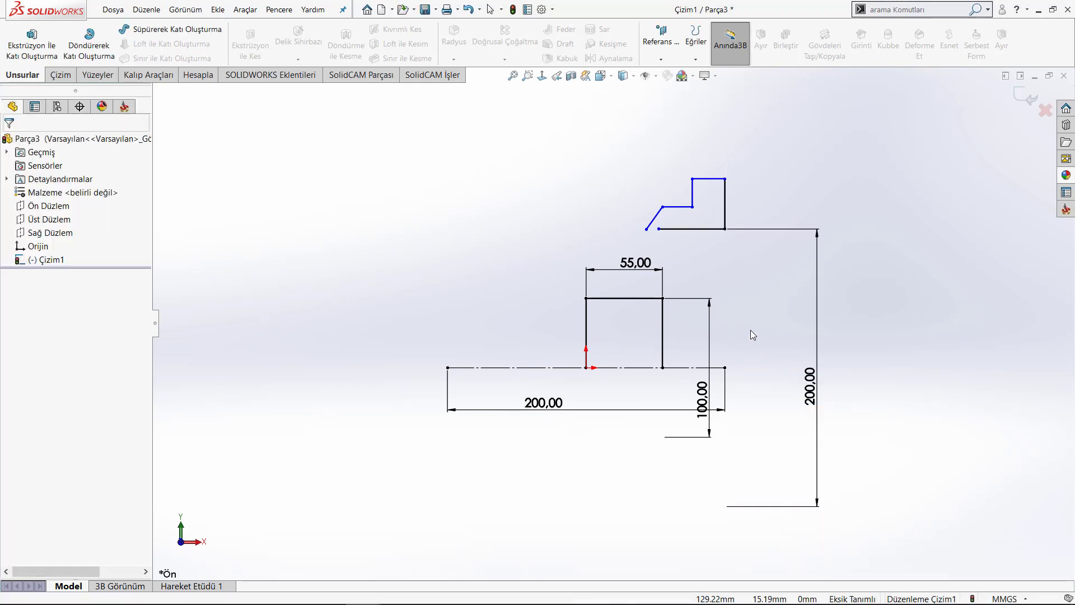
- Drag the outline's top, horizontal and slanted lines lower to reshape the step
{"action": "scroll", "coordinate": [697, 221], "scroll_direction": "down", "scroll_amount": 3}
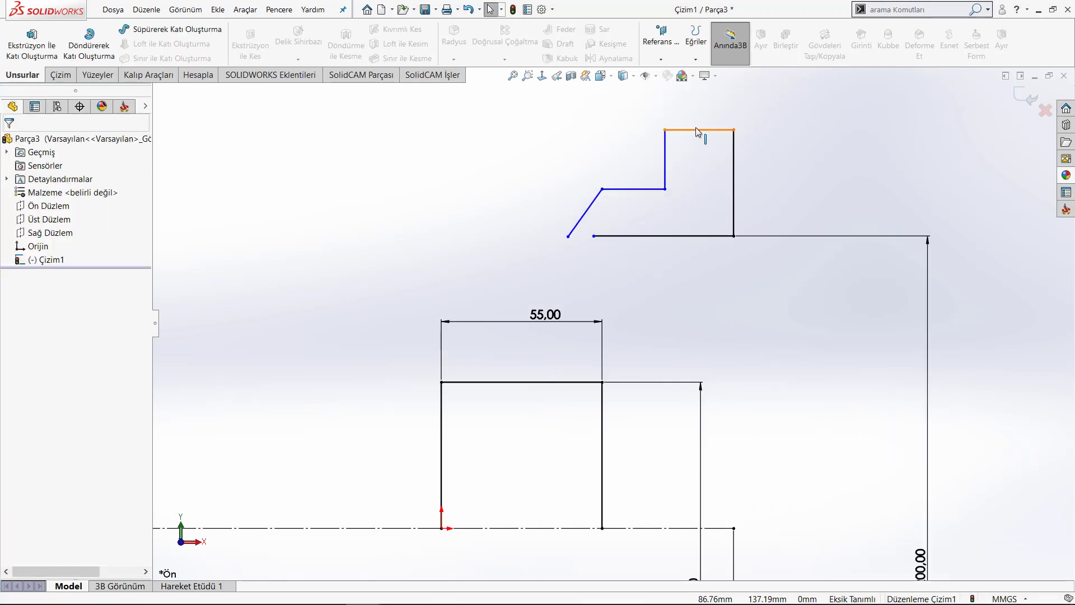
{"action": "left_click_drag", "start_coordinate": [700, 130], "coordinate": [701, 270]}
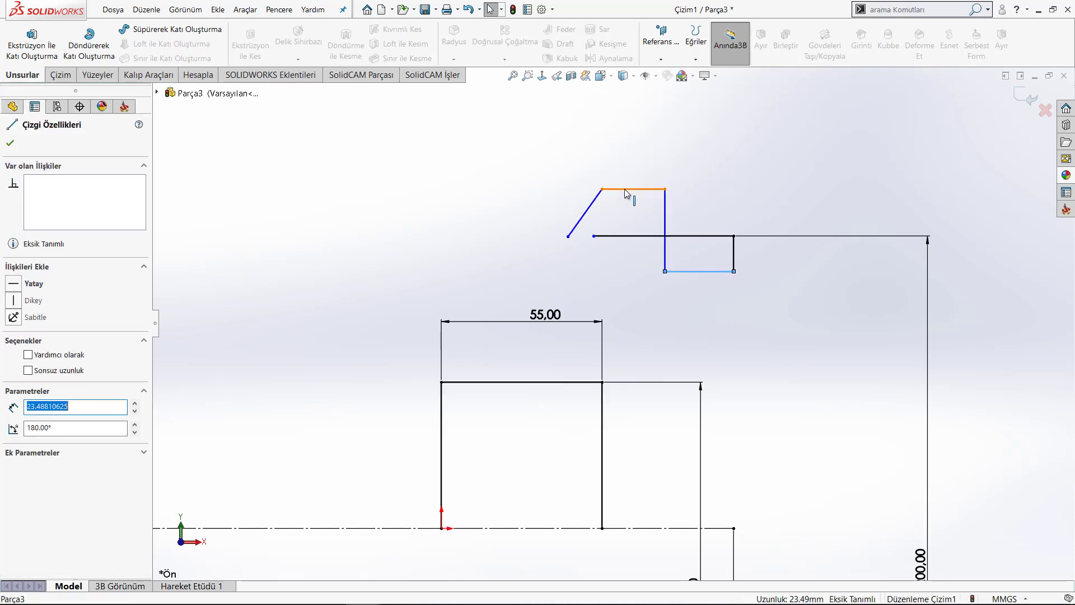
{"action": "left_click_drag", "start_coordinate": [628, 191], "coordinate": [630, 288]}
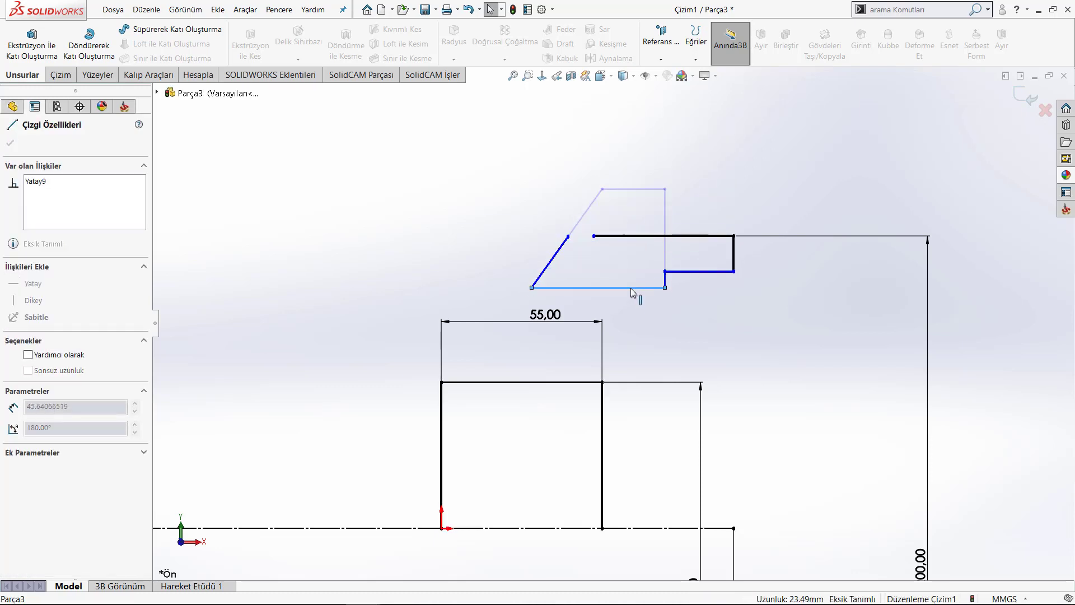
{"action": "left_click_drag", "start_coordinate": [569, 237], "coordinate": [514, 311]}
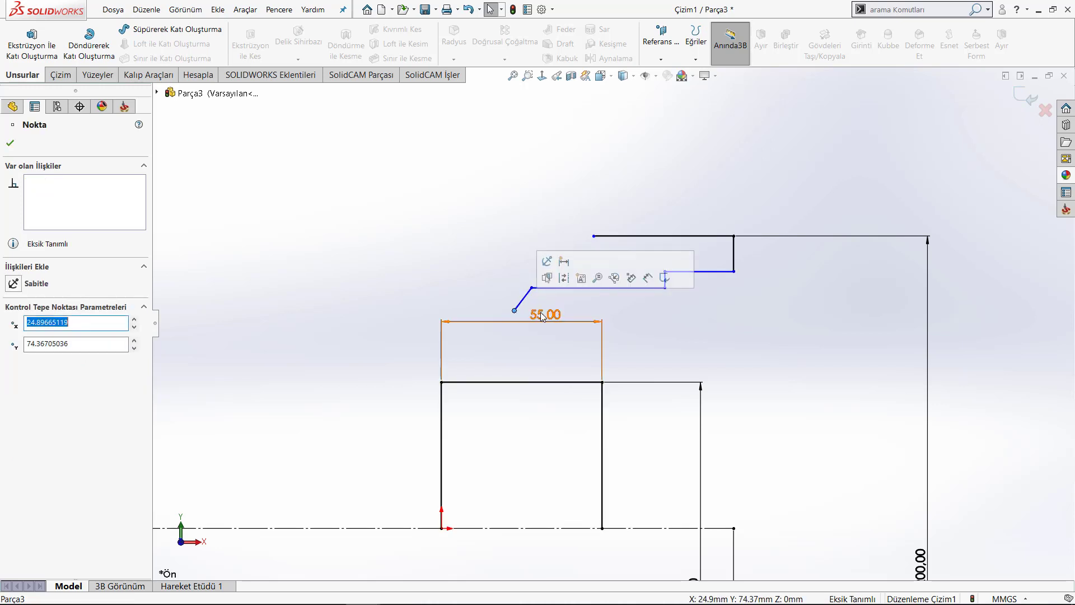
{"action": "left_click", "coordinate": [531, 375]}
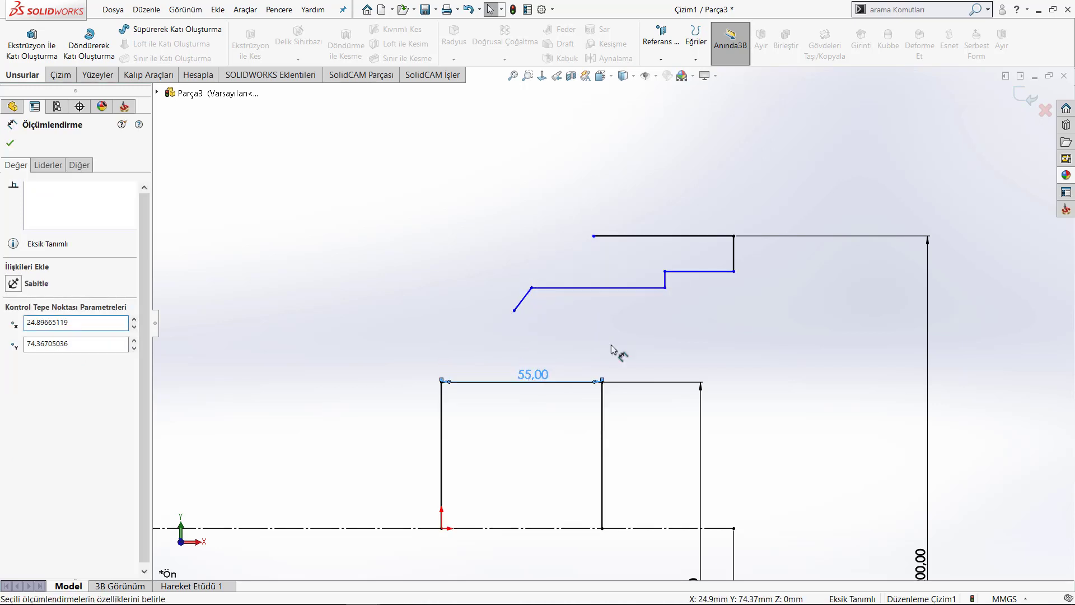
{"action": "left_click", "coordinate": [779, 354]}
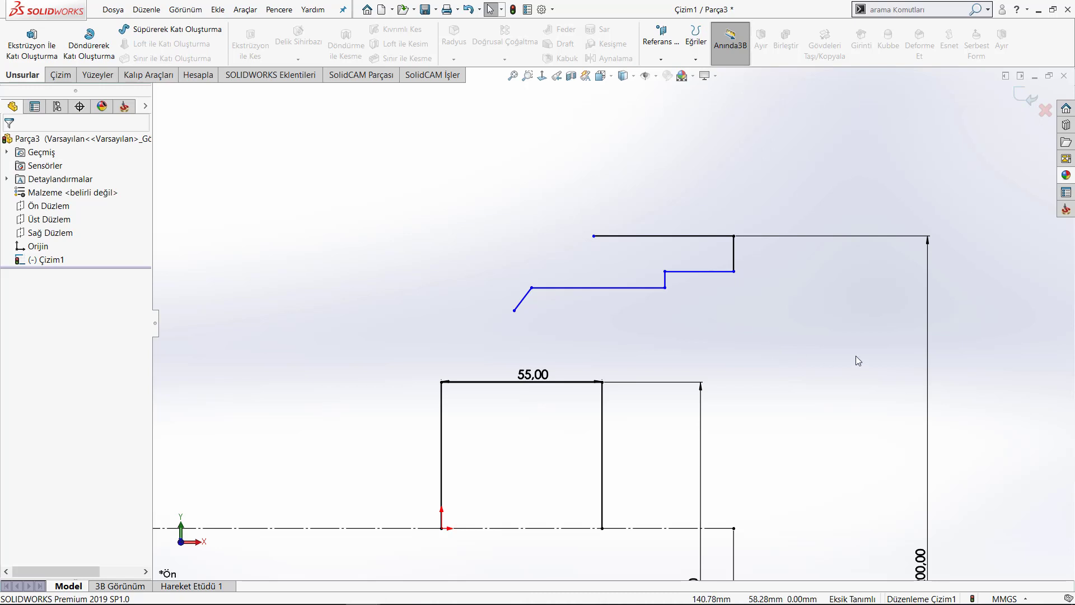
{"action": "key", "text": "l"}
{"action": "scroll", "coordinate": [480, 456], "scroll_direction": "up", "scroll_amount": 2}
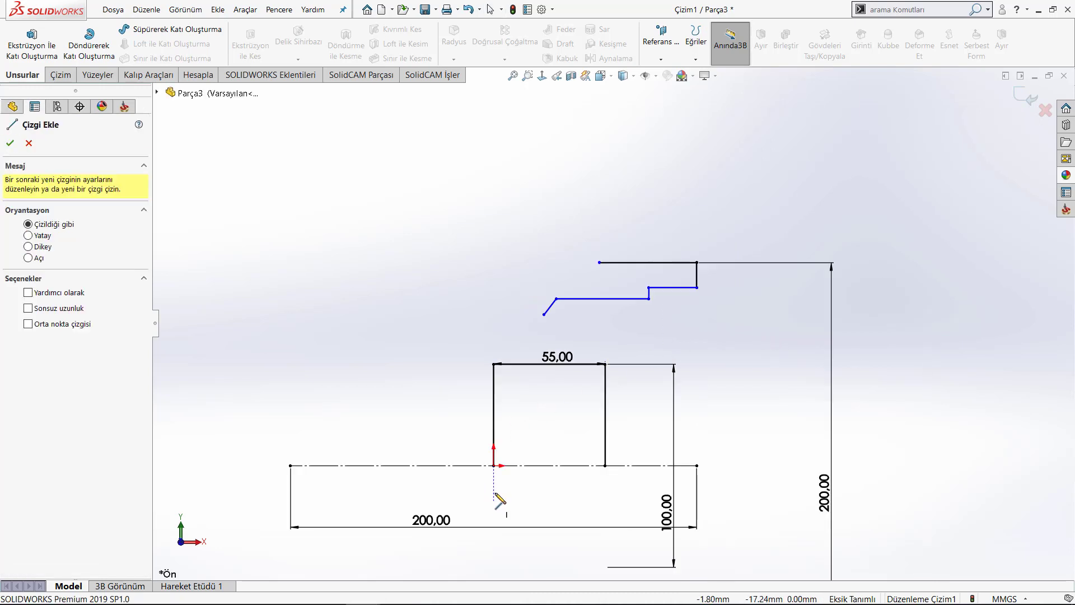
- Draw a vertical construction line up from the origin
{"action": "left_click", "coordinate": [493, 465]}
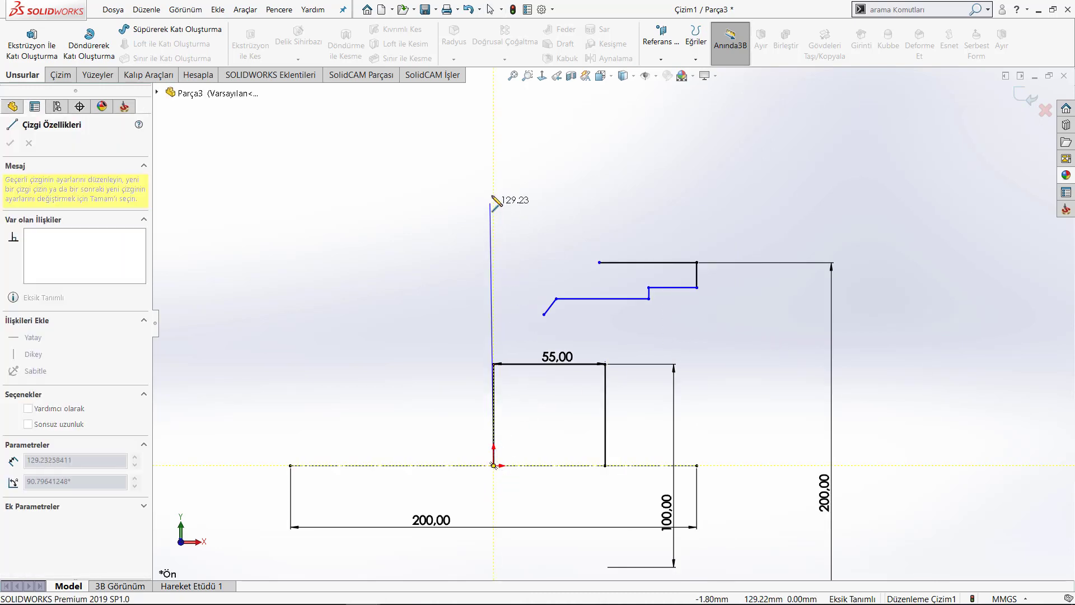
{"action": "left_click", "coordinate": [494, 183]}
{"action": "key", "text": "Escape"}
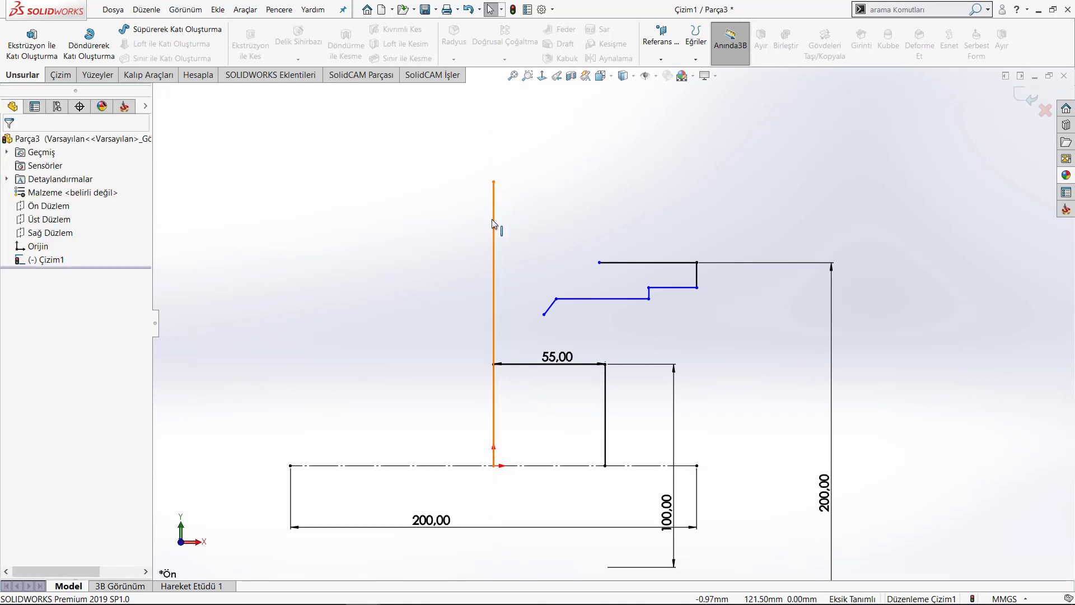
{"action": "left_click", "coordinate": [494, 202]}
{"action": "left_click", "coordinate": [578, 191]}
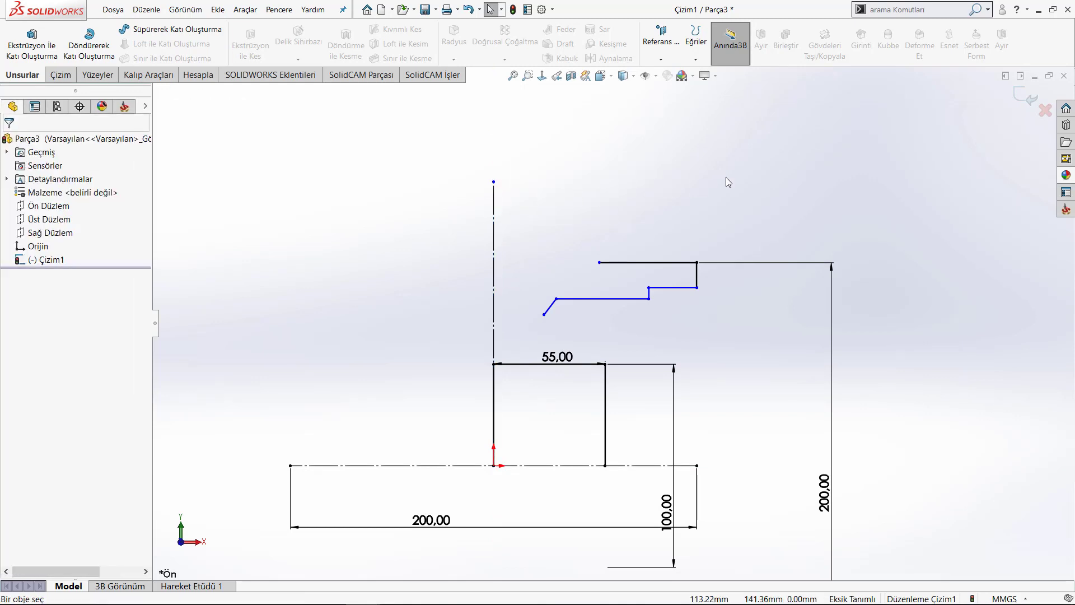
- Extend the profile's open end left to the vertical line and shorten the top edge to about 81 mm
{"action": "key", "text": "l"}
{"action": "left_click", "coordinate": [544, 315]}
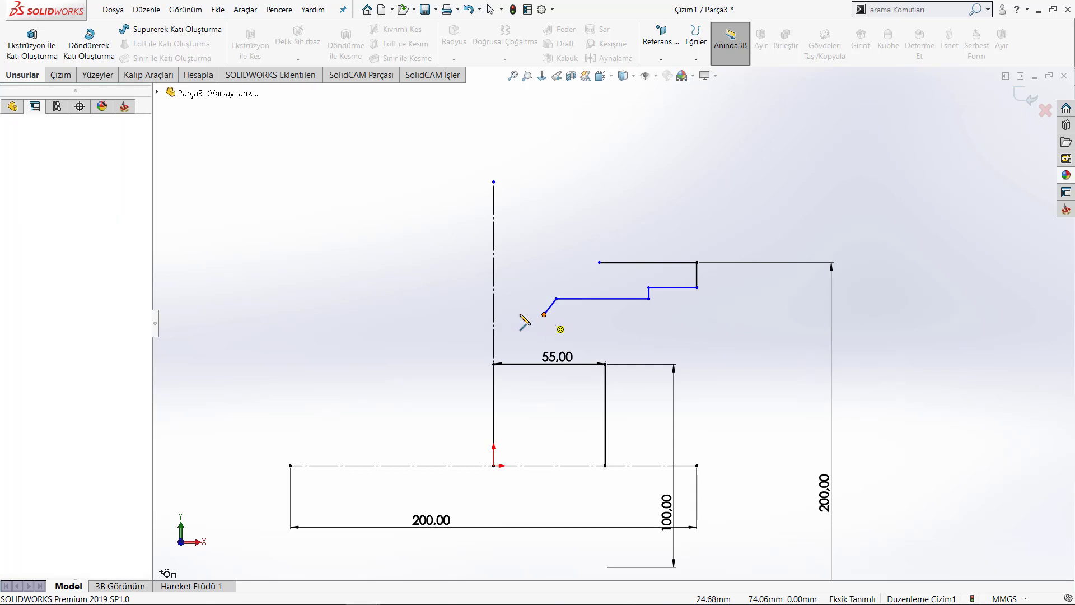
{"action": "left_click", "coordinate": [493, 314]}
{"action": "key", "text": "Escape"}
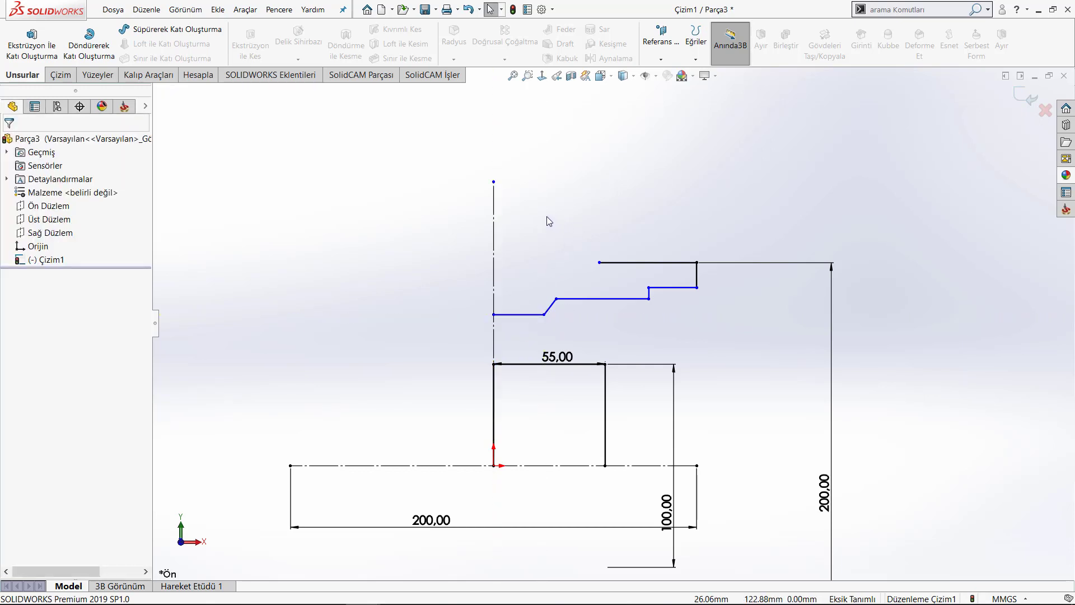
{"action": "left_click_drag", "start_coordinate": [600, 263], "coordinate": [661, 263]}
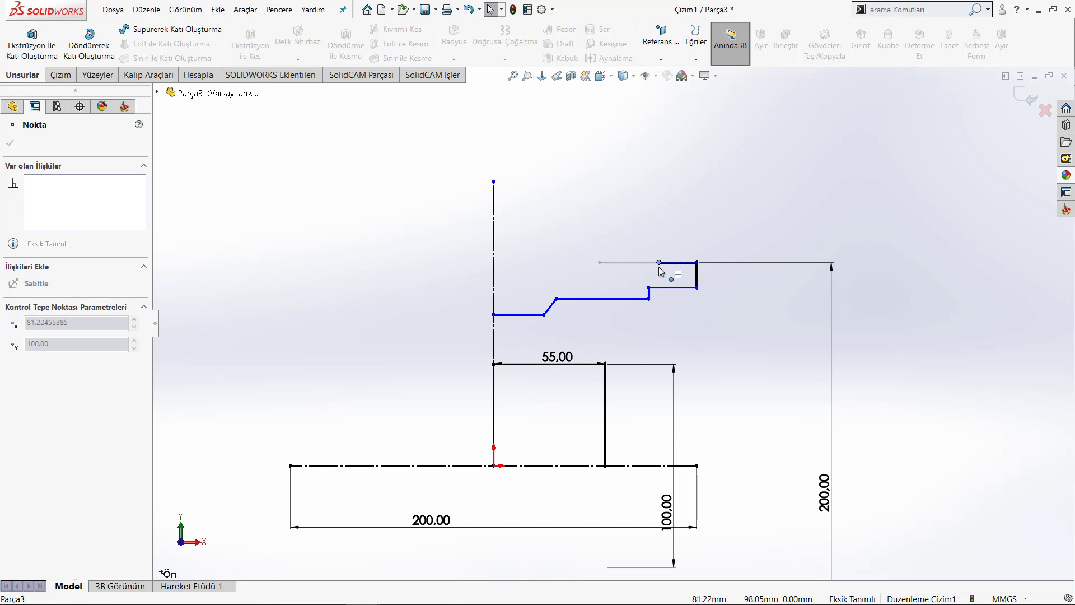
{"action": "key", "text": "Escape"}
- Draw the inner stepped wall parallel beneath the outer profile, ending on the vertical construction line
{"action": "right_click_drag", "start_coordinate": [789, 189], "coordinate": [789, 140]}
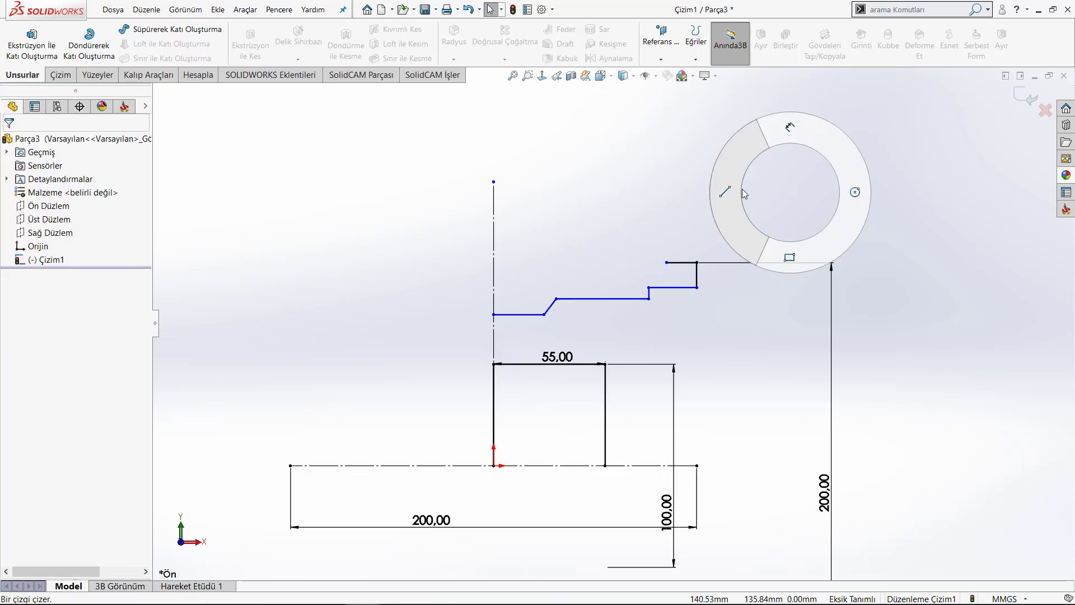
{"action": "left_click", "coordinate": [666, 262]}
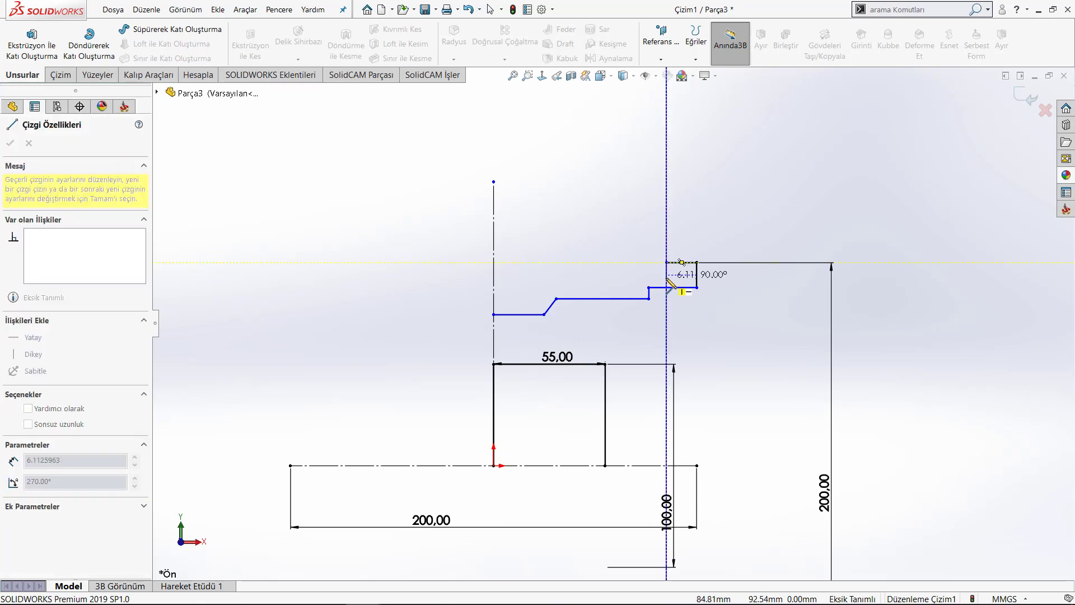
{"action": "left_click", "coordinate": [666, 274]}
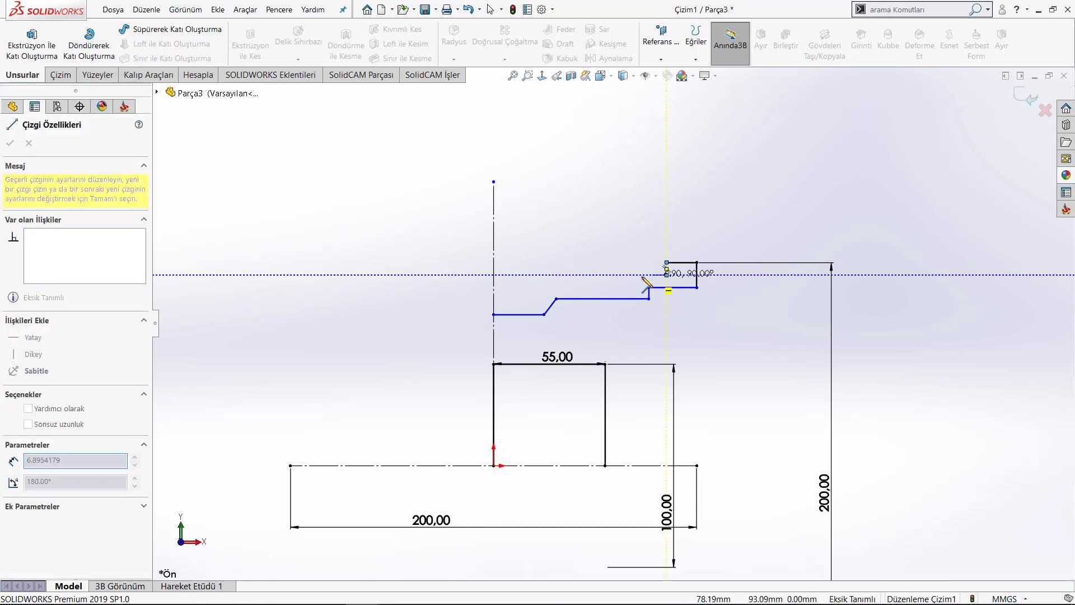
{"action": "left_click", "coordinate": [632, 274]}
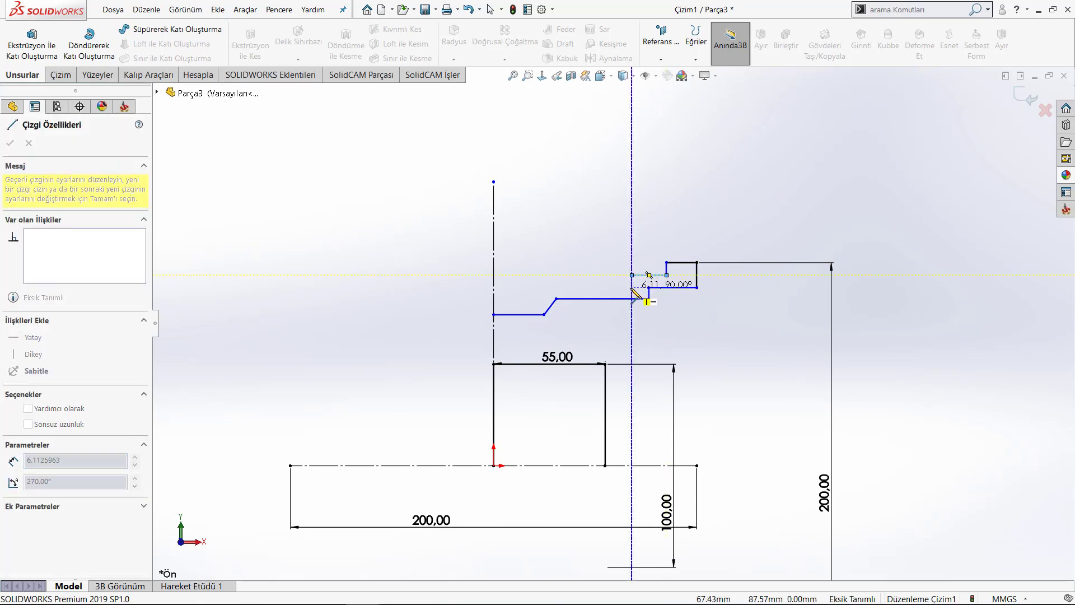
{"action": "left_click", "coordinate": [631, 287]}
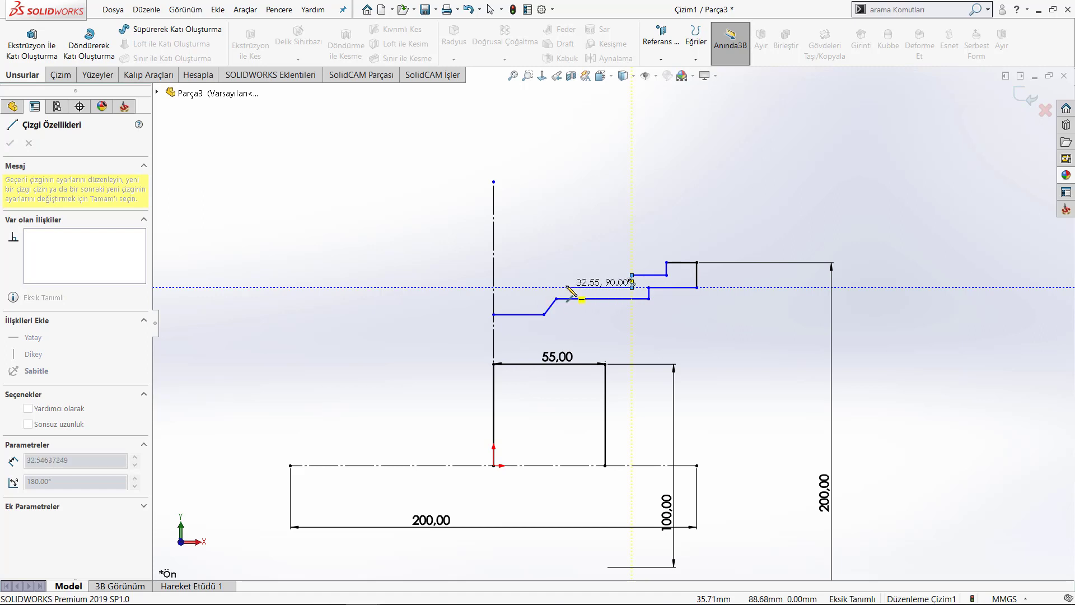
{"action": "left_click", "coordinate": [544, 287]}
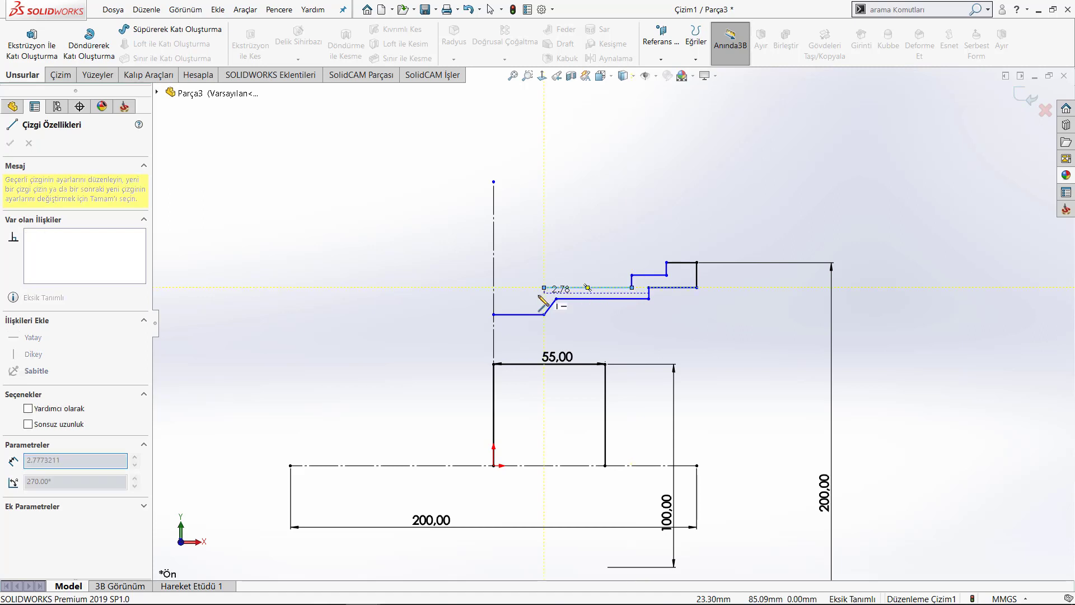
{"action": "left_click", "coordinate": [531, 304]}
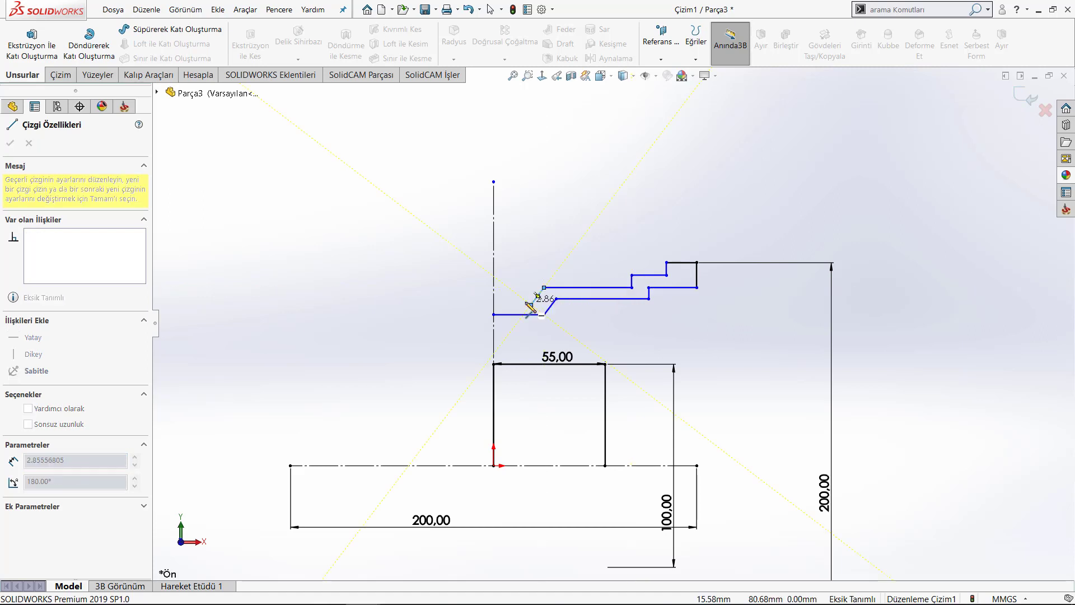
{"action": "left_click", "coordinate": [494, 305]}
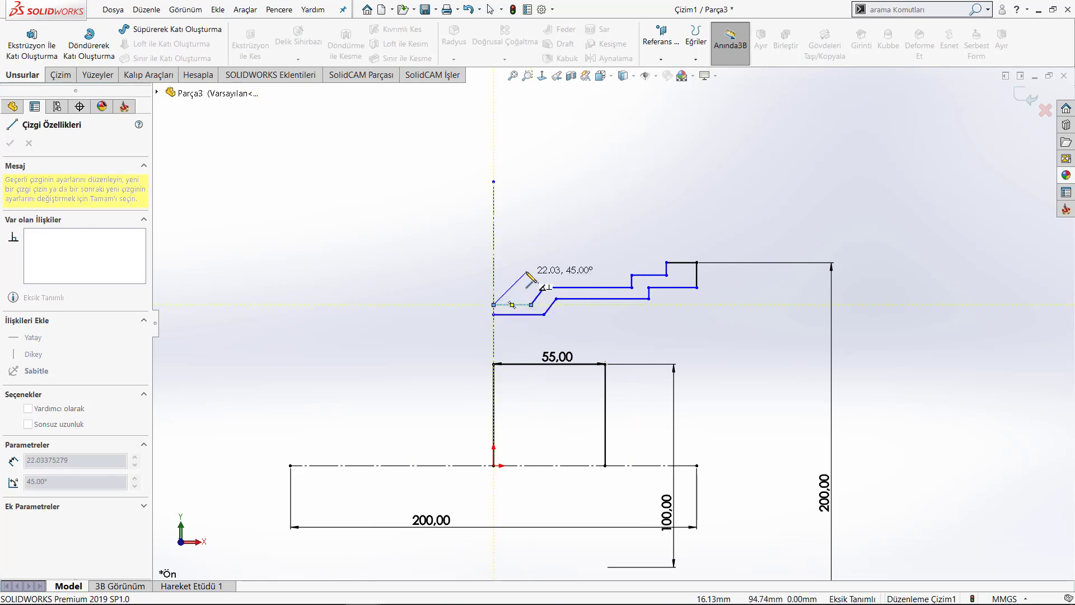
{"action": "key", "text": "Escape"}
{"action": "key", "text": "d"}
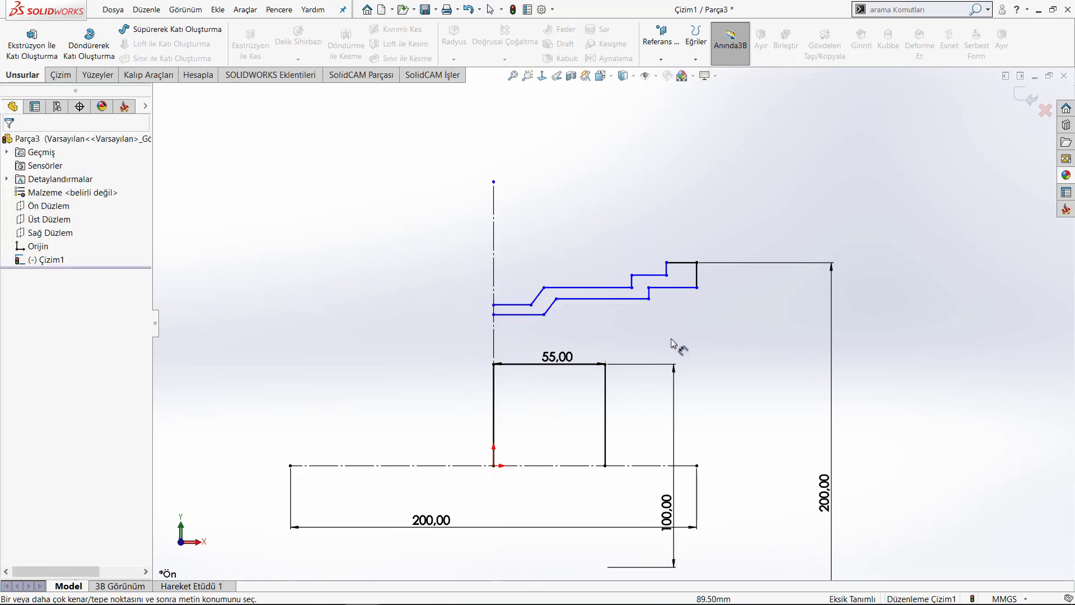
{"action": "scroll", "coordinate": [676, 356], "scroll_direction": "up", "scroll_amount": 3}
{"action": "scroll", "coordinate": [621, 388], "scroll_direction": "down", "scroll_amount": 2}
- Dimension the three inner rim edges as diameters of 175, 165 and 150 mm about the centerline
{"action": "scroll", "coordinate": [621, 388], "scroll_direction": "down", "scroll_amount": 1}
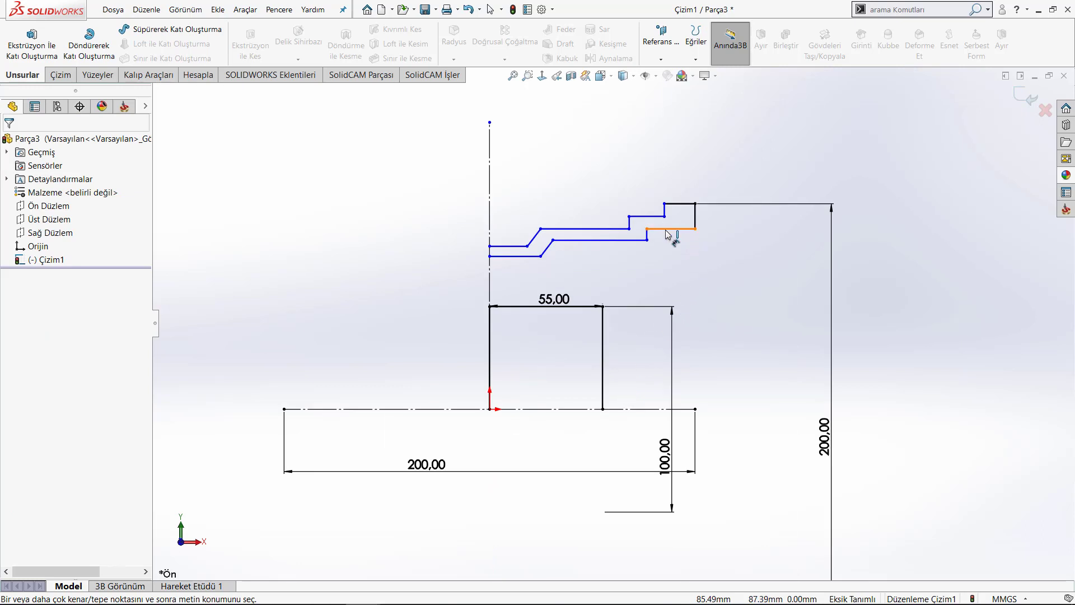
{"action": "left_click", "coordinate": [667, 230]}
{"action": "left_click", "coordinate": [644, 409]}
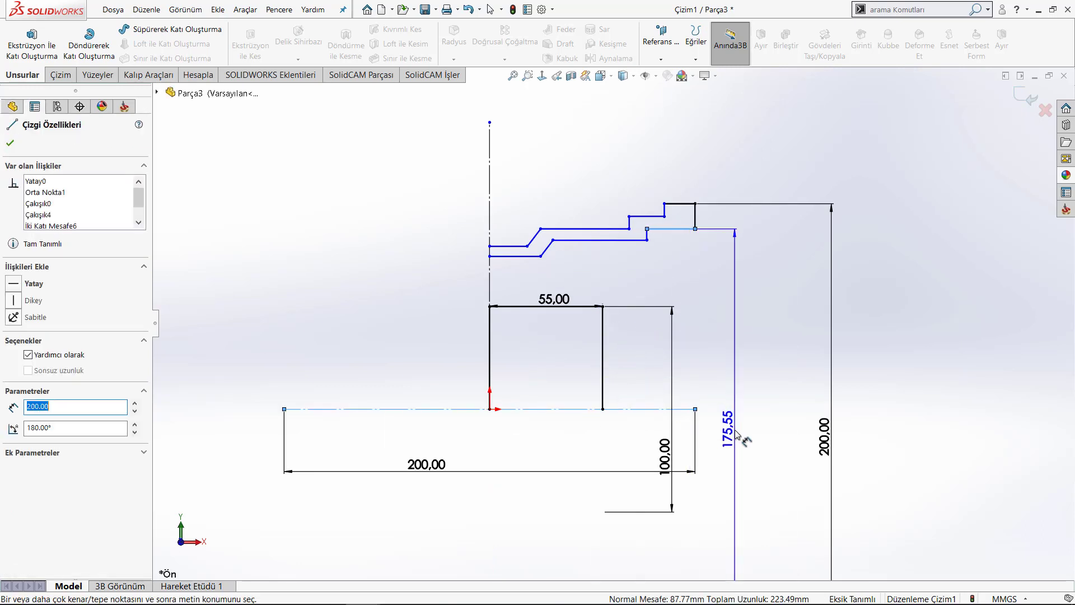
{"action": "left_click", "coordinate": [753, 436]}
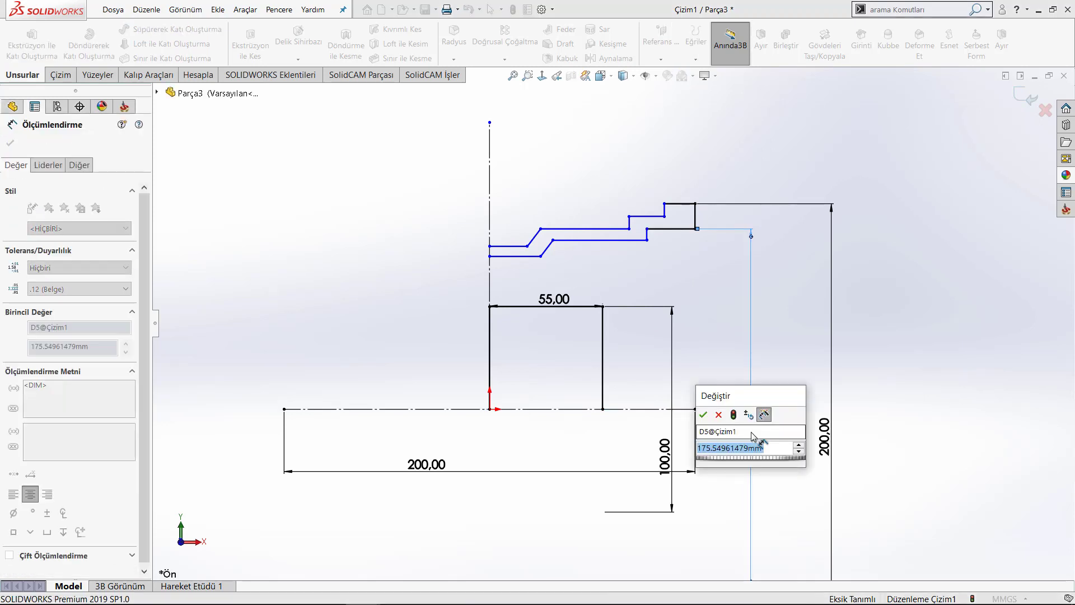
{"action": "type", "text": "175"}
{"action": "key", "text": "Return"}
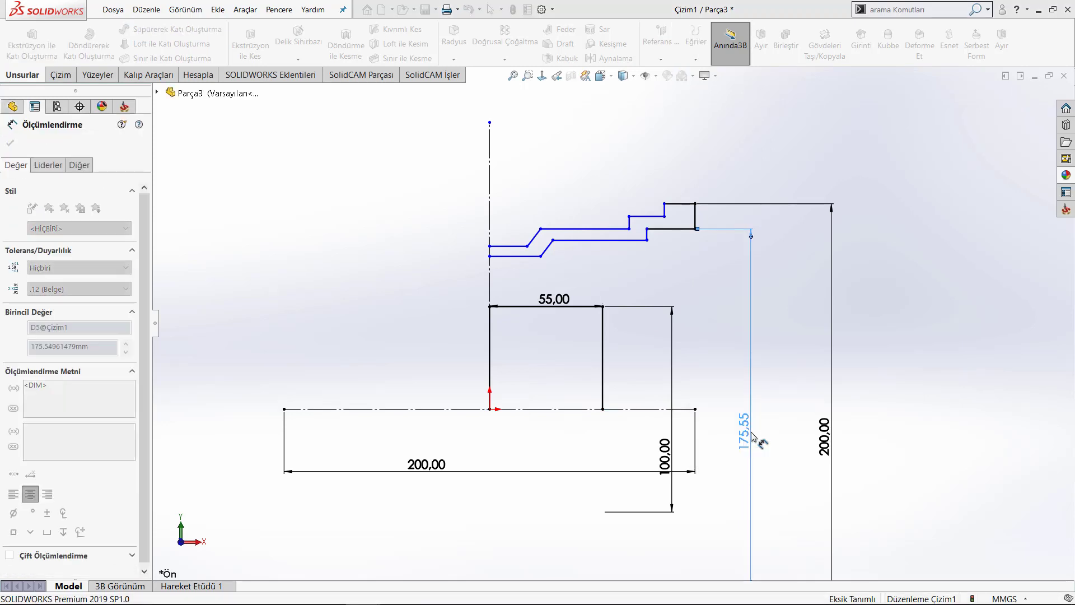
{"action": "left_click", "coordinate": [632, 240]}
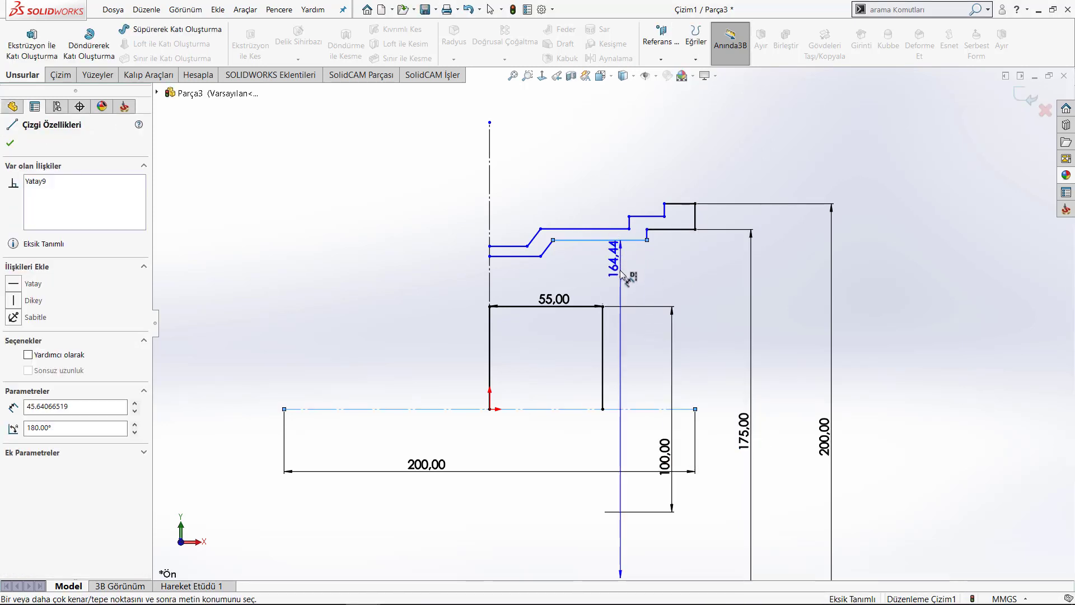
{"action": "left_click", "coordinate": [720, 403]}
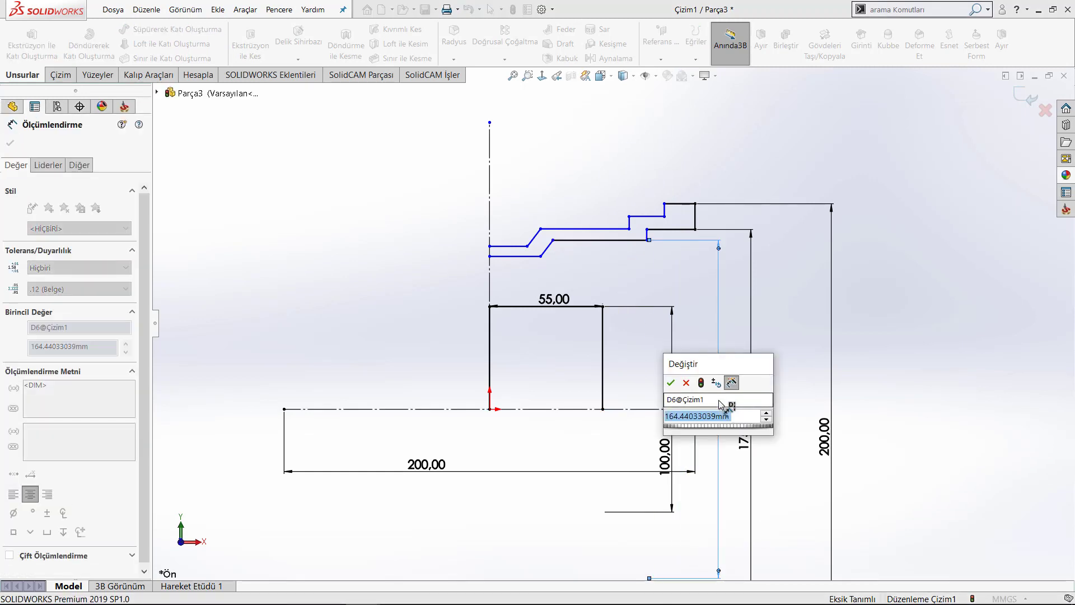
{"action": "type", "text": "165"}
{"action": "key", "text": "Return"}
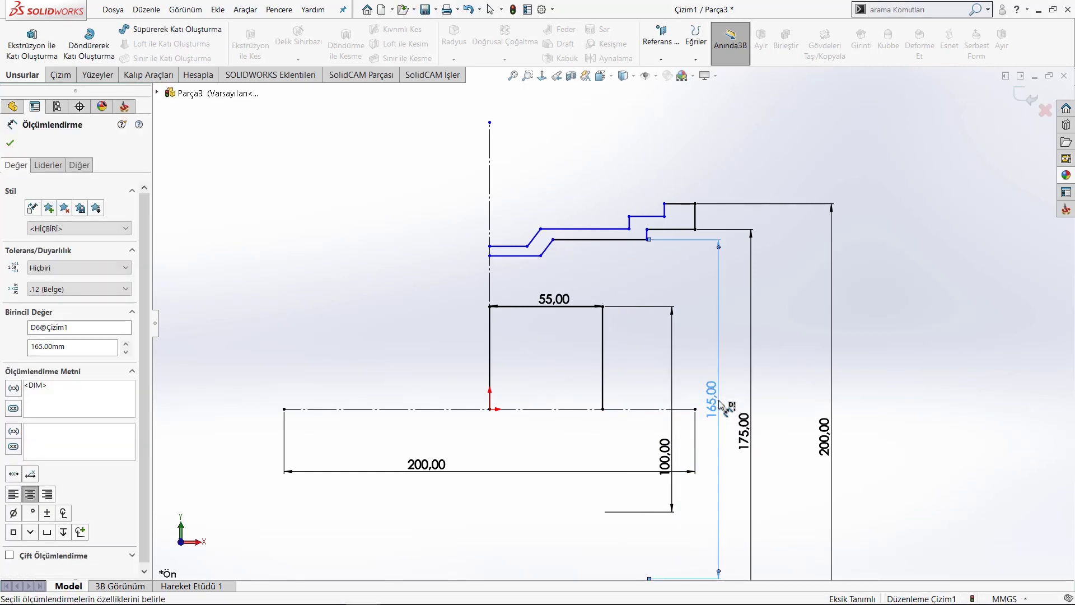
{"action": "left_click", "coordinate": [529, 255]}
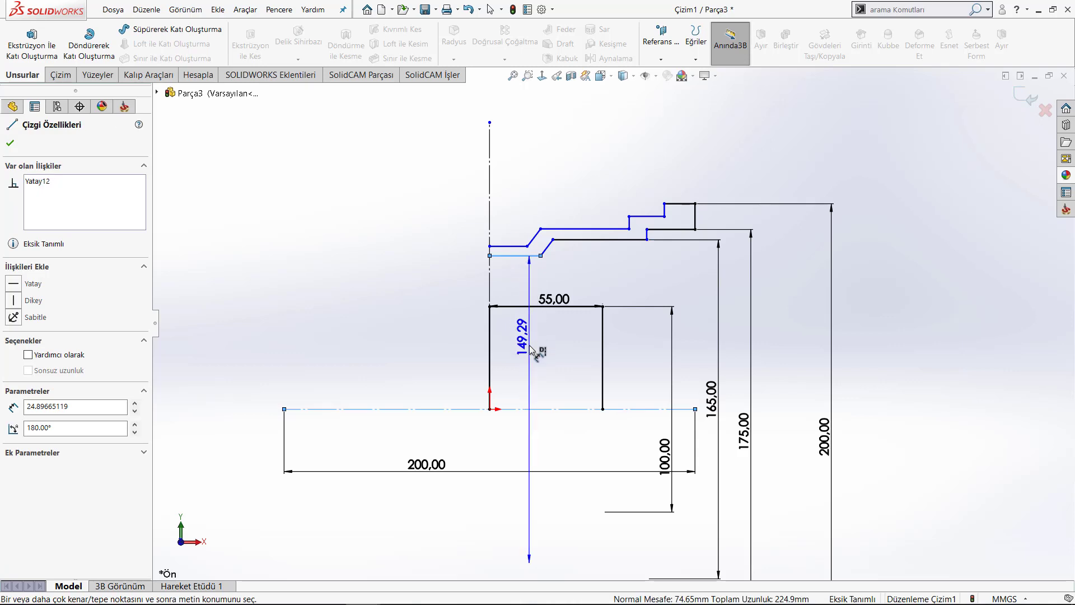
{"action": "left_click", "coordinate": [530, 350]}
{"action": "type", "text": "150"}
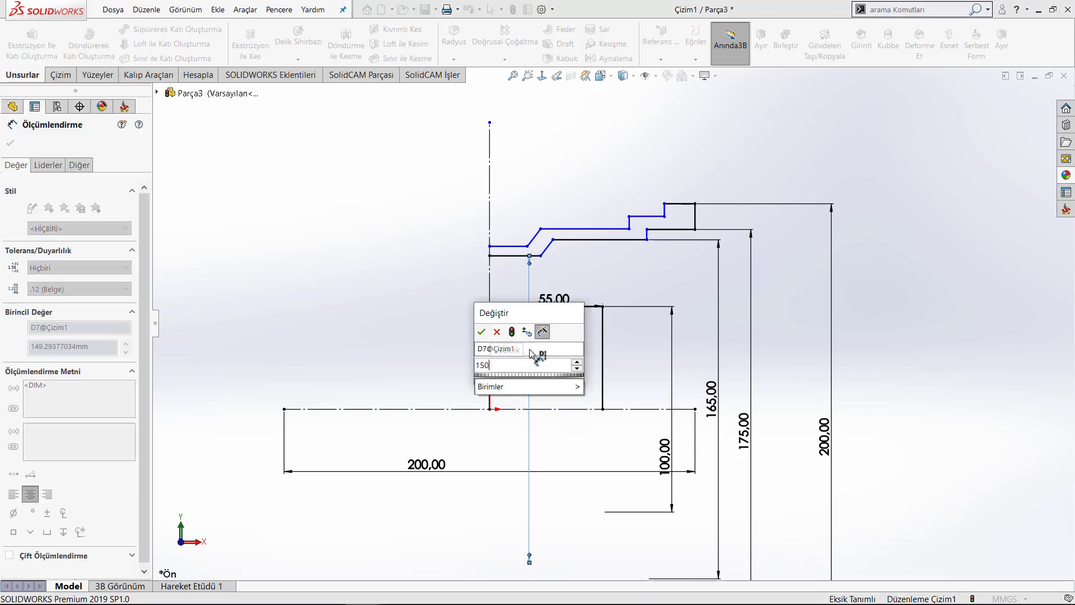
{"action": "key", "text": "Return"}
{"action": "key", "text": "Escape"}
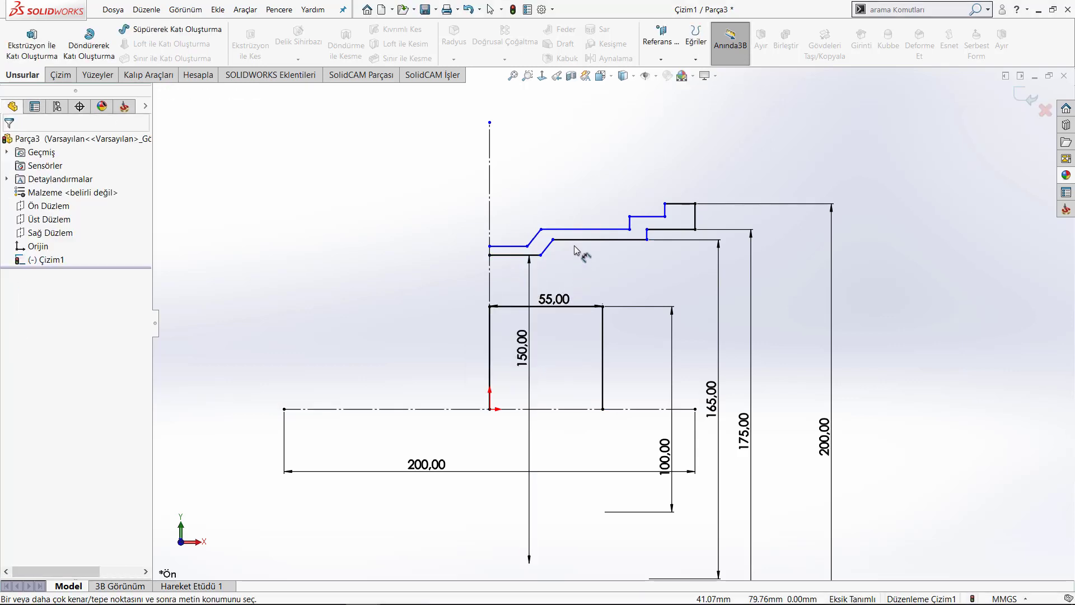
- Set the angle between the chamfer line and the centerline to 60°
{"action": "scroll", "coordinate": [571, 247], "scroll_direction": "down", "scroll_amount": 3}
{"action": "left_click", "coordinate": [532, 270]}
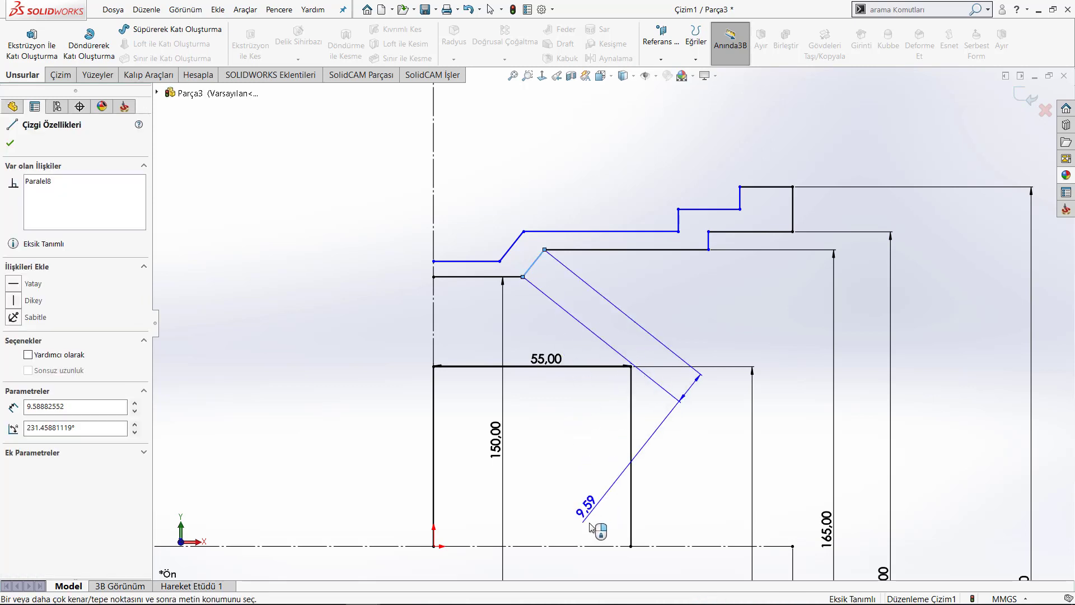
{"action": "left_click", "coordinate": [589, 546]}
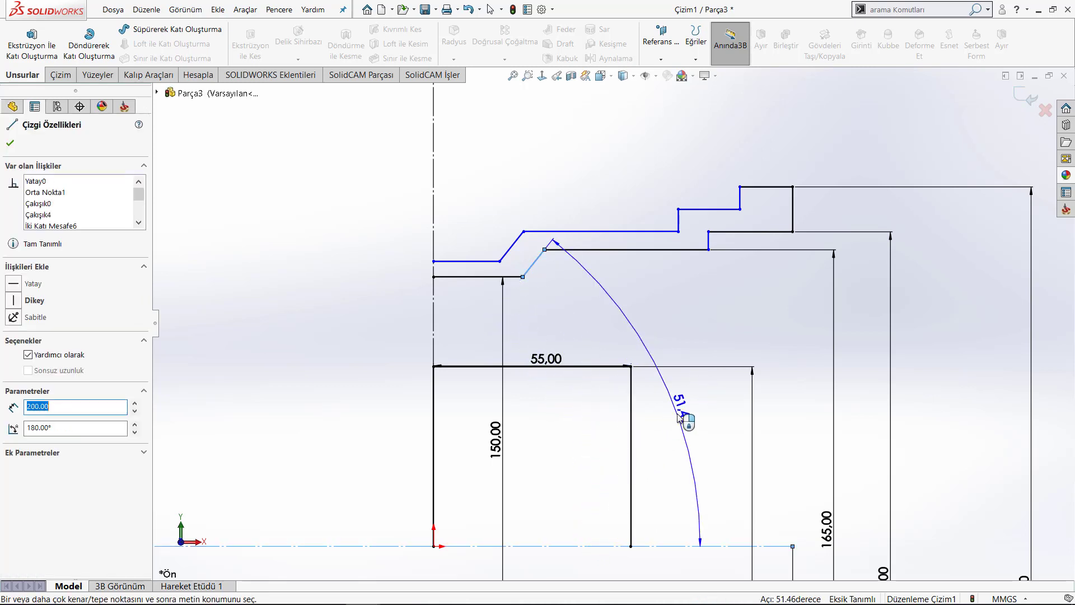
{"action": "left_click", "coordinate": [642, 419]}
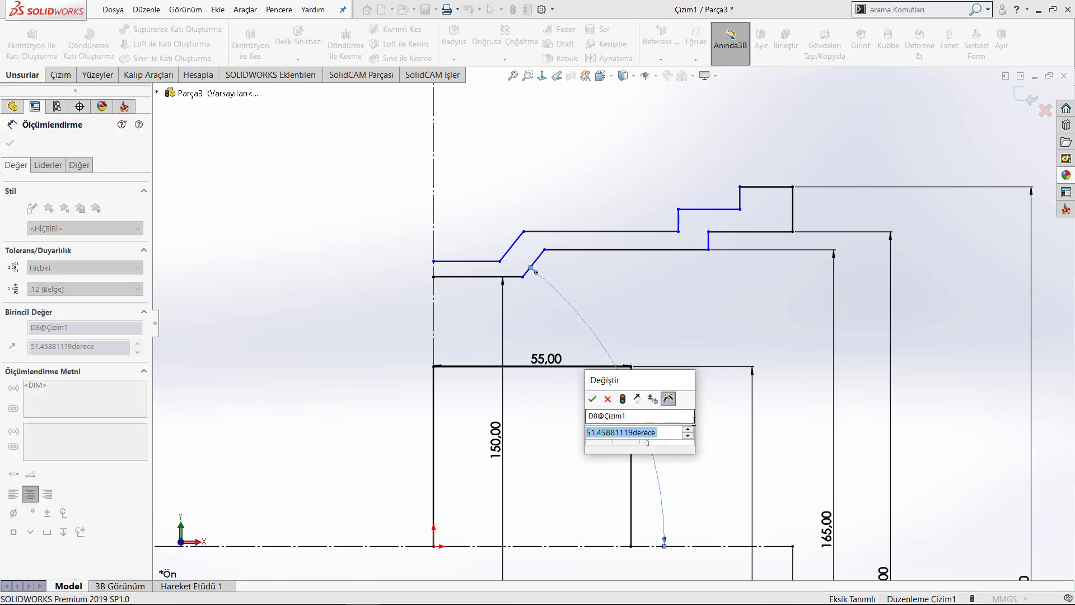
{"action": "type", "text": "50"}
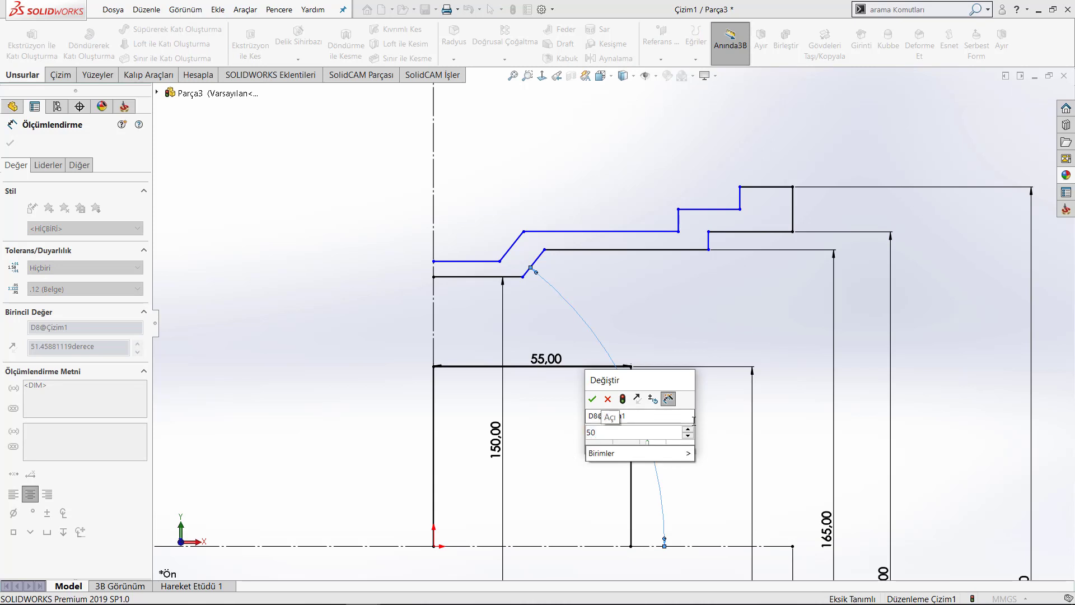
{"action": "key", "text": "BackSpace"}
{"action": "key", "text": "BackSpace"}
{"action": "type", "text": "60"}
{"action": "key", "text": "Return"}
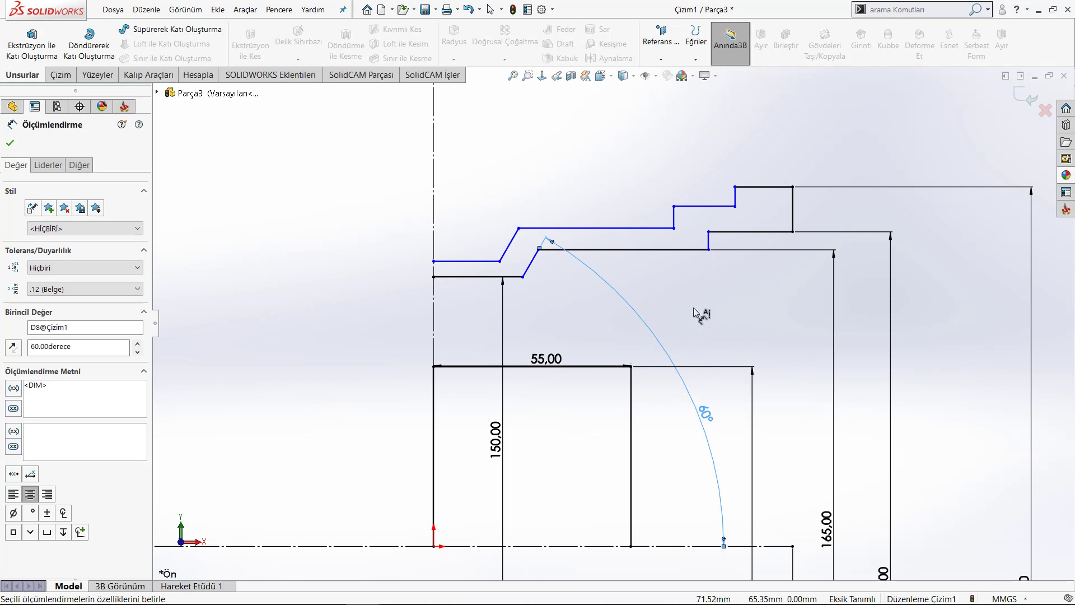
{"action": "left_click", "coordinate": [700, 312]}
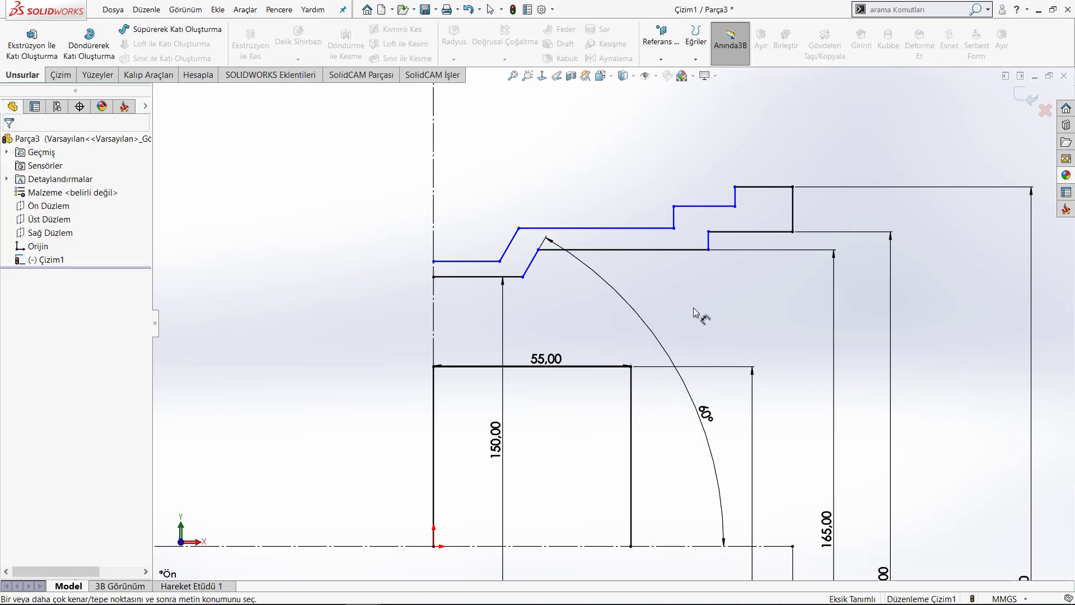
- Fix the chamfer vertex 25 mm from the vertical centerline
{"action": "left_click", "coordinate": [502, 277]}
{"action": "key", "text": "Escape"}
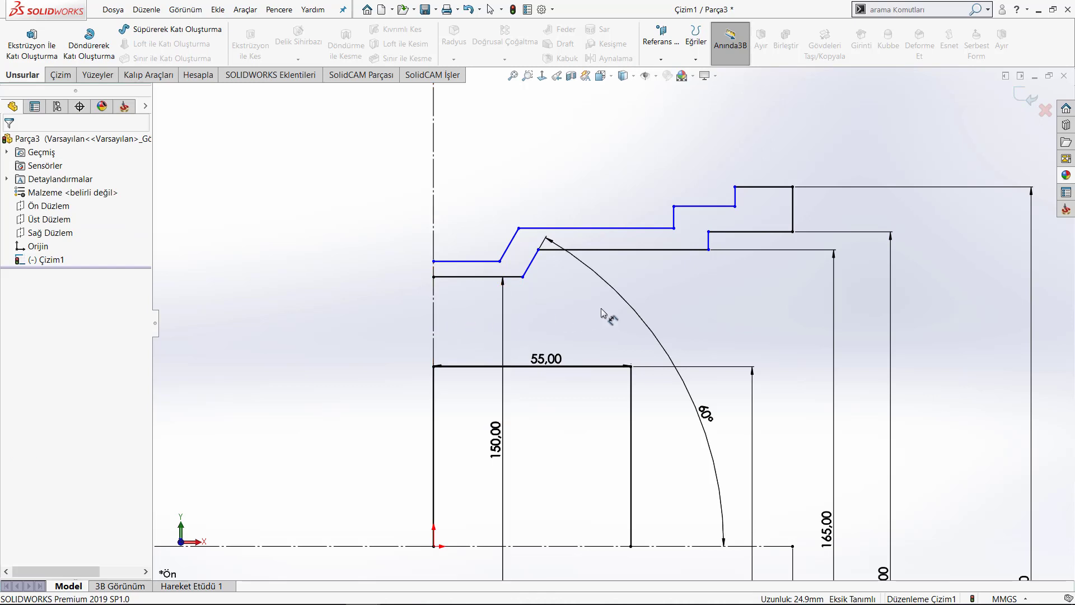
{"action": "left_click", "coordinate": [434, 296]}
{"action": "left_click", "coordinate": [523, 277]}
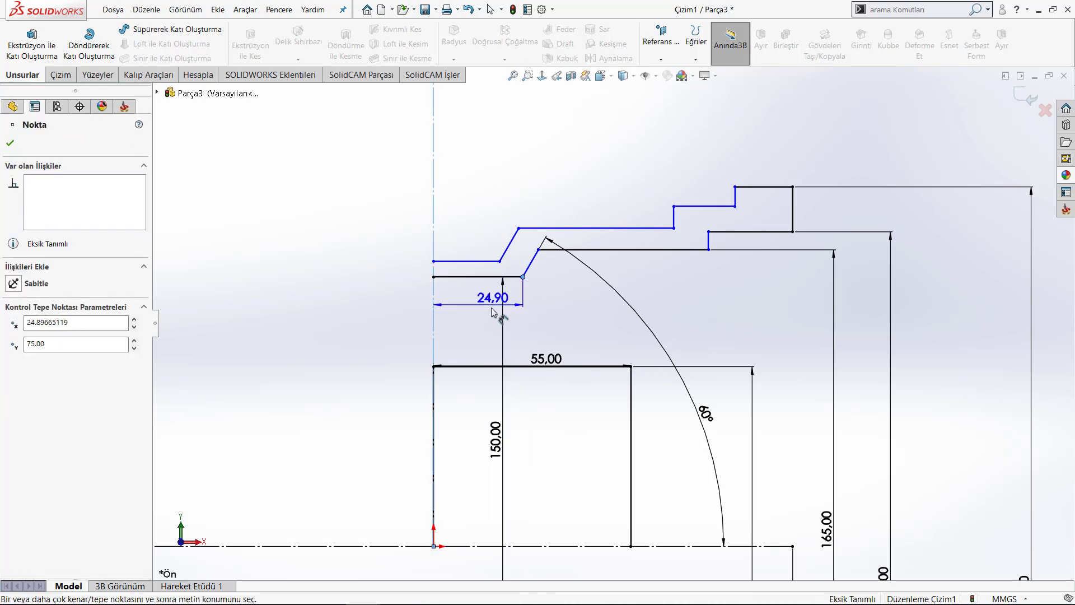
{"action": "left_click", "coordinate": [487, 325]}
{"action": "type", "text": "25"}
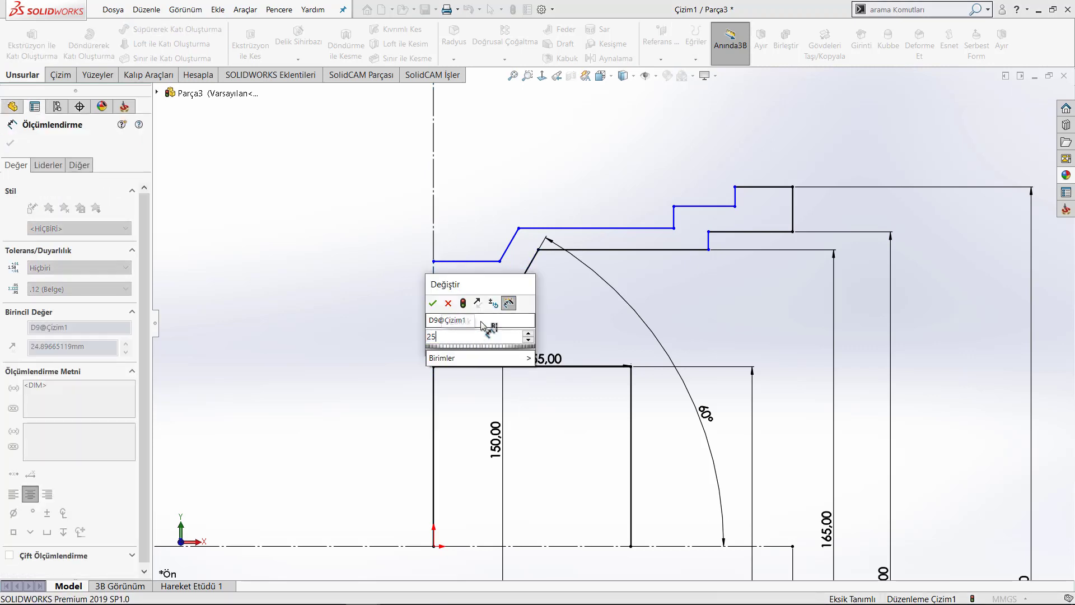
{"action": "key", "text": "Return"}
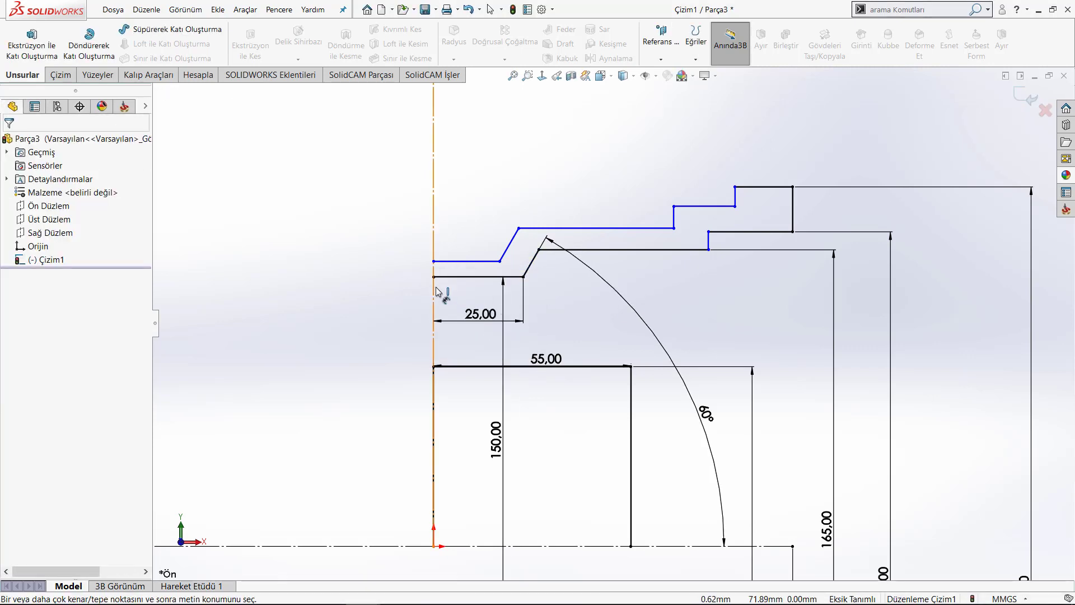
- Dimension the inner step line from the centerline, first as 80 mm, then corrected to 90 mm
{"action": "left_click", "coordinate": [434, 293]}
{"action": "left_click", "coordinate": [709, 244]}
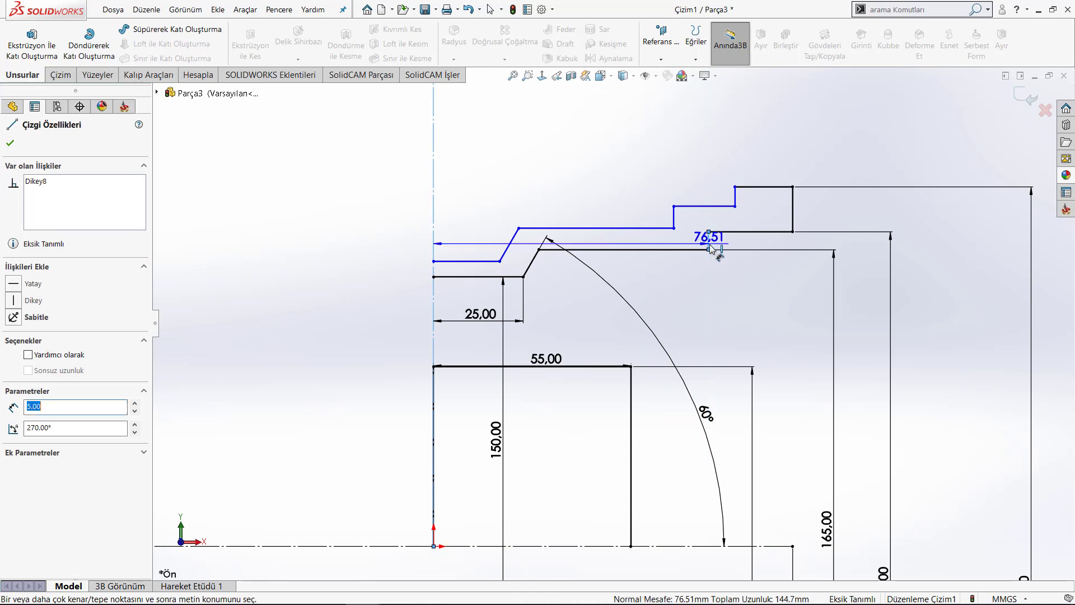
{"action": "left_click", "coordinate": [604, 337]}
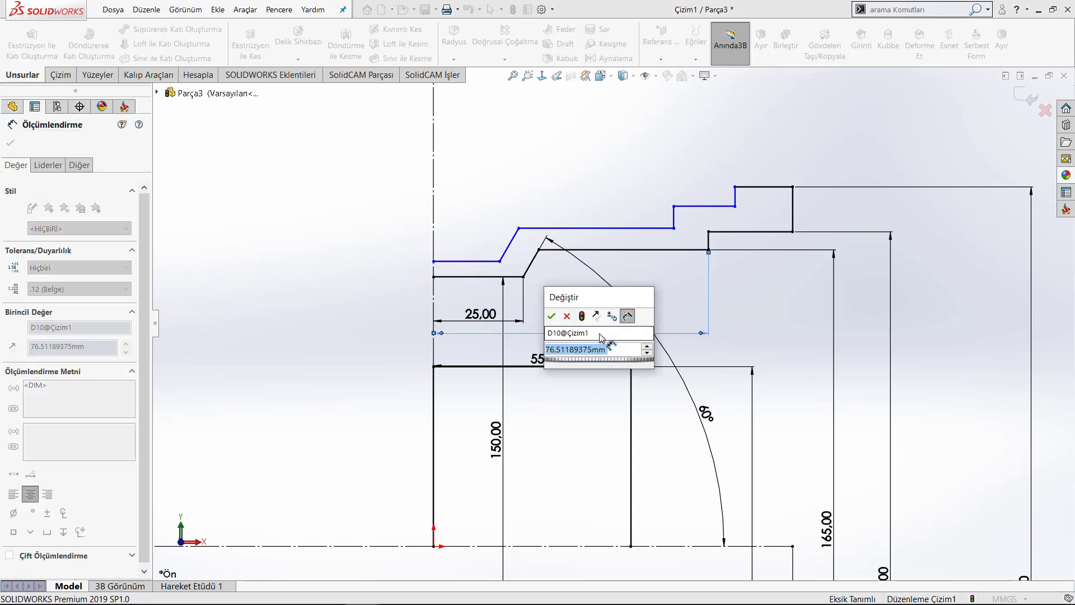
{"action": "type", "text": "80"}
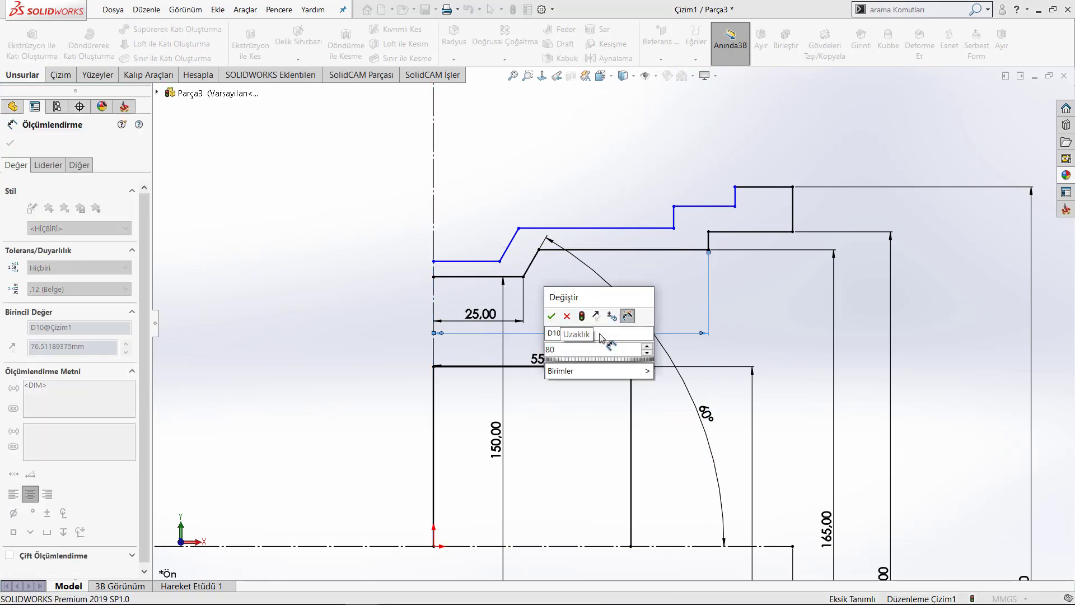
{"action": "key", "text": "Return"}
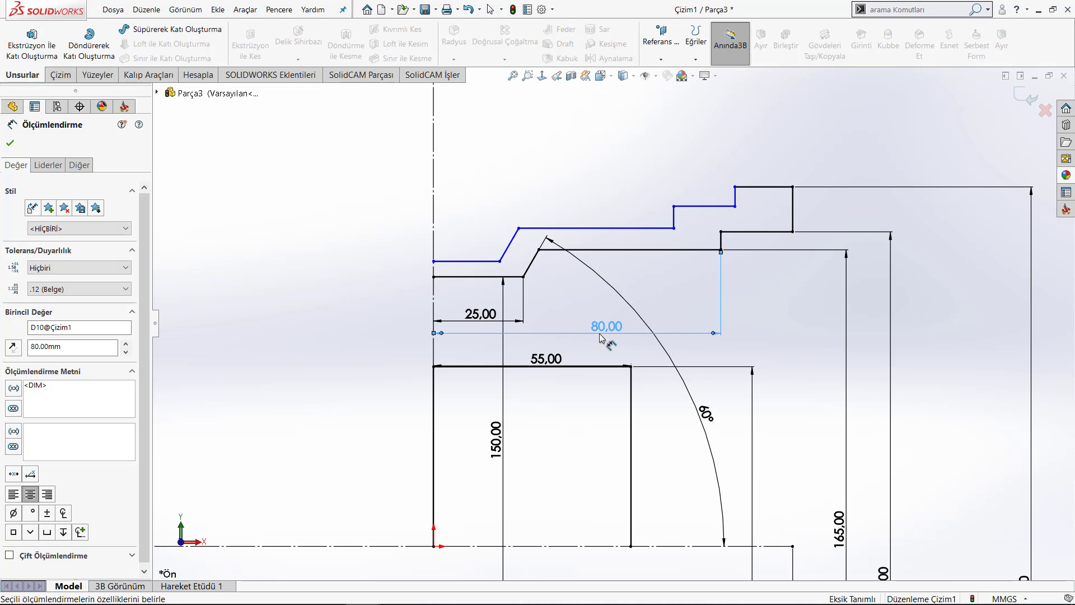
{"action": "double_click", "coordinate": [602, 336]}
{"action": "type", "text": "90"}
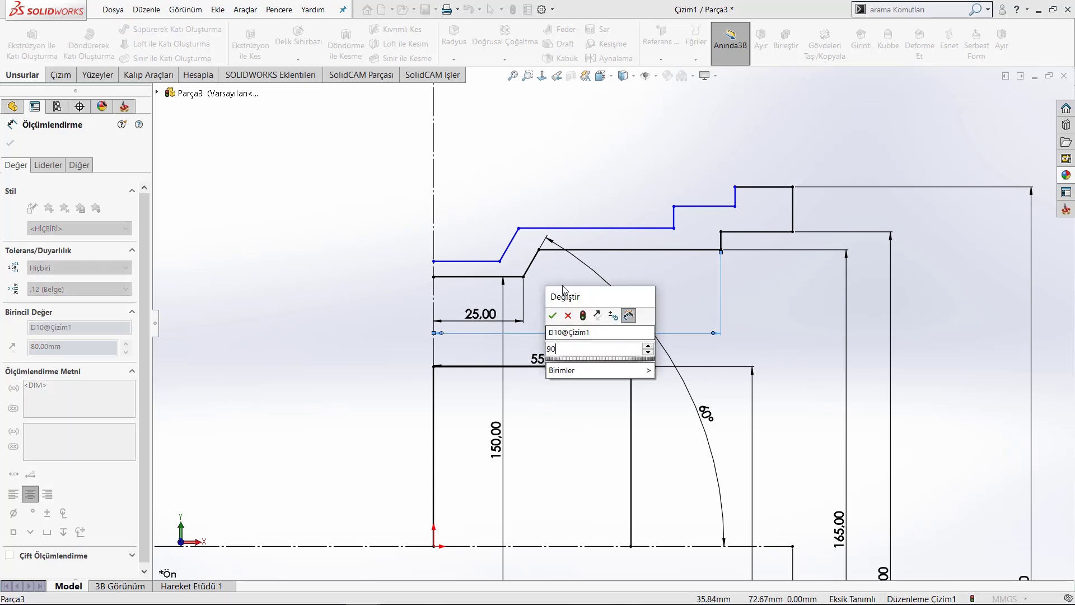
{"action": "key", "text": "Return"}
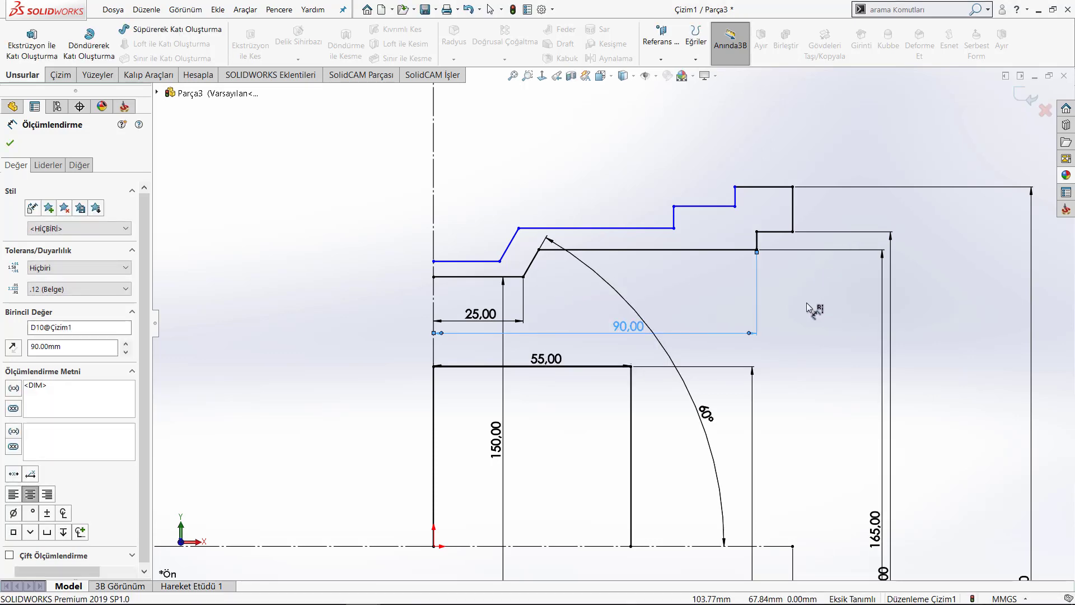
{"action": "key", "text": "Escape"}
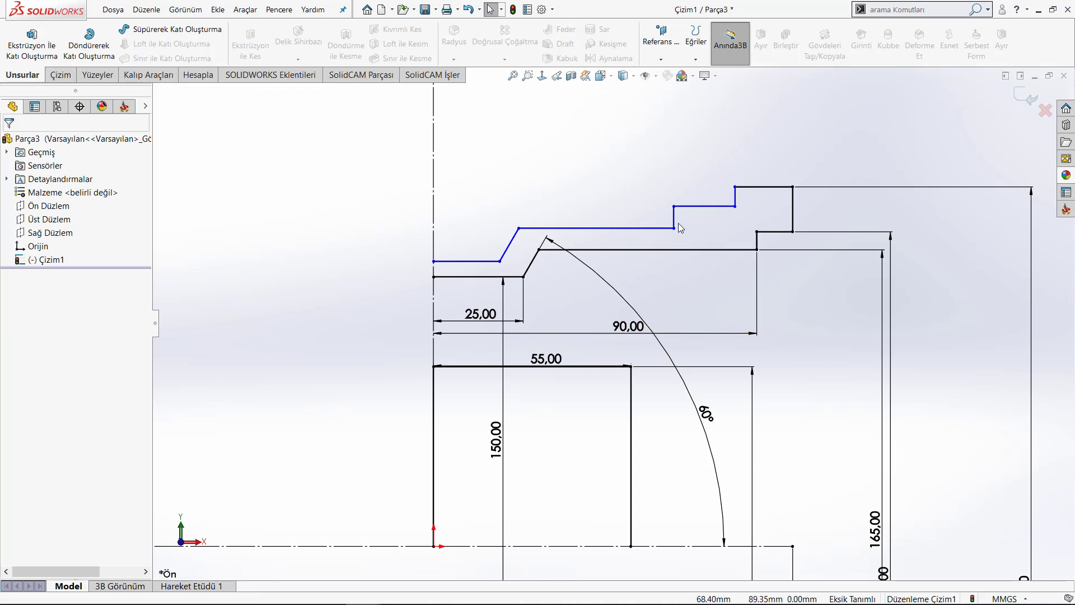
- Drag the two vertical flange step segments further to the right
{"action": "left_click_drag", "start_coordinate": [737, 202], "coordinate": [751, 202]}
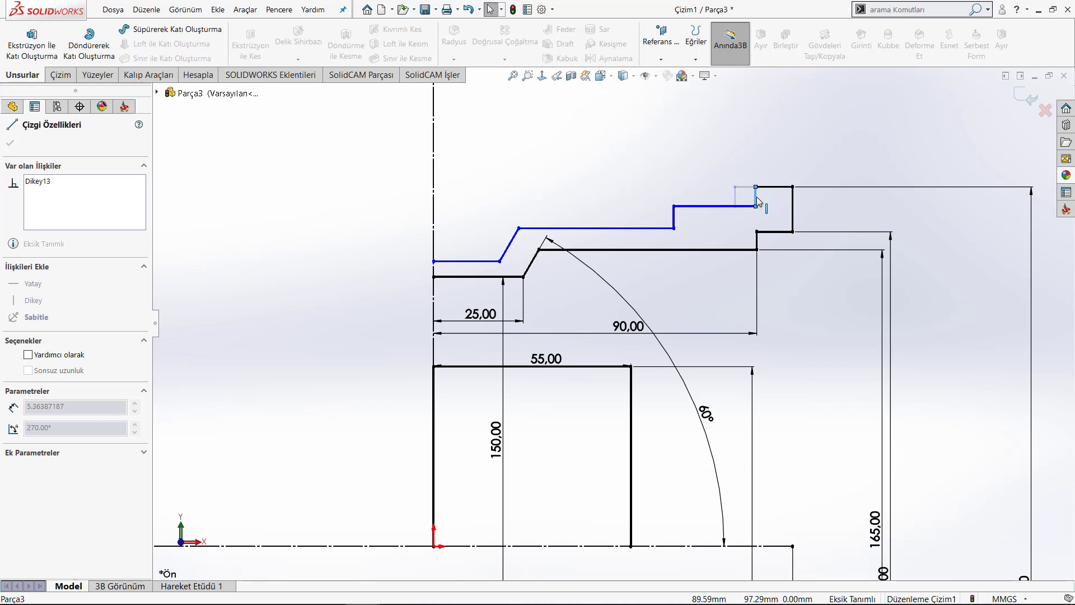
{"action": "left_click_drag", "start_coordinate": [758, 199], "coordinate": [758, 199]}
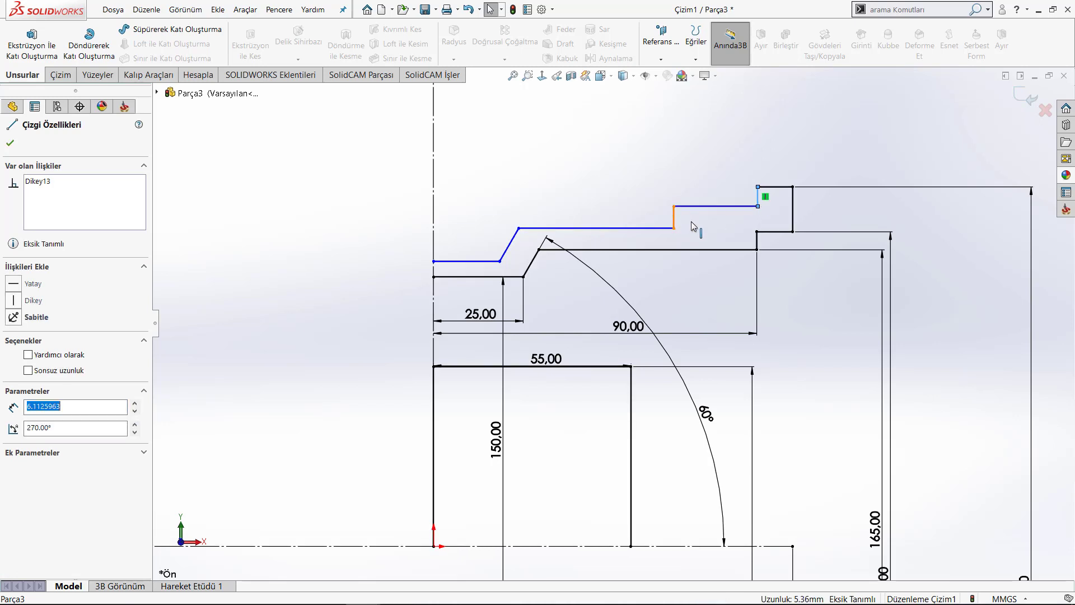
{"action": "left_click_drag", "start_coordinate": [692, 223], "coordinate": [734, 226]}
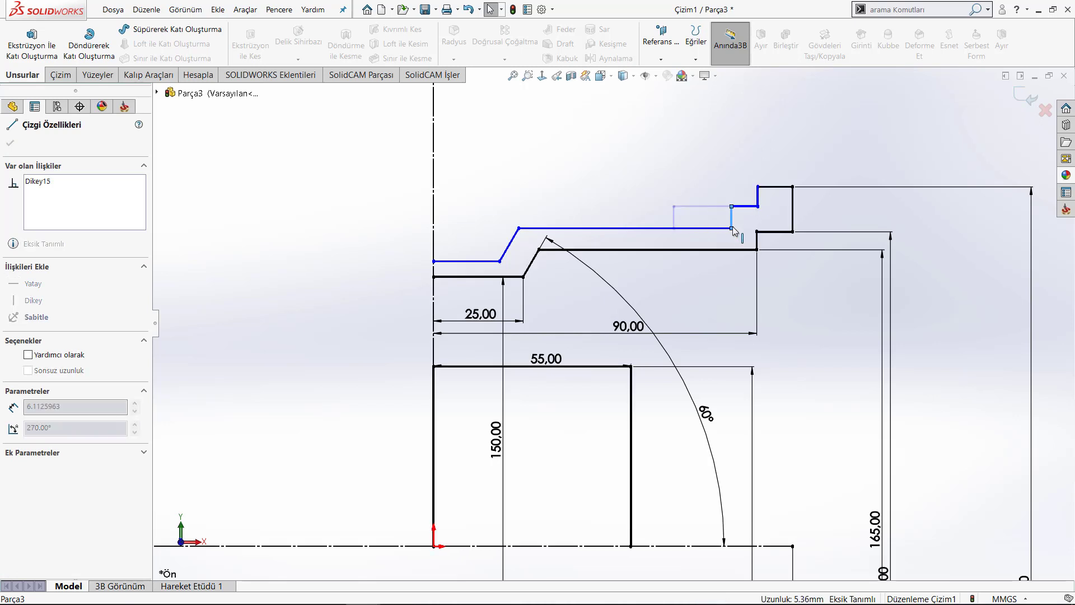
{"action": "left_click", "coordinate": [603, 186]}
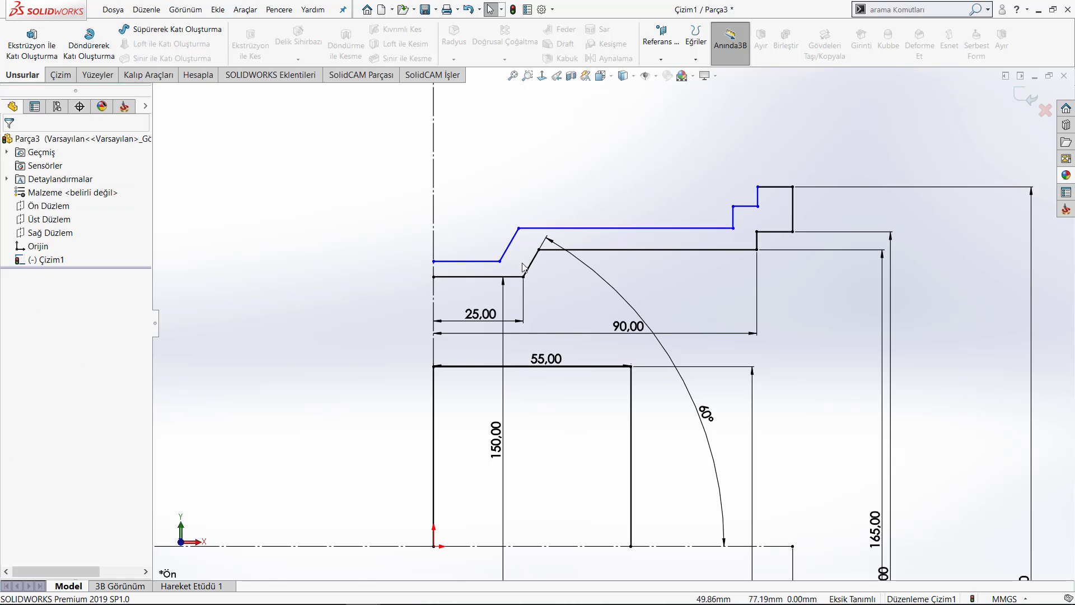
- Set the horizontal wall gap and the left-end wall gap both to 5 mm
{"action": "right_click_drag", "start_coordinate": [652, 310], "coordinate": [655, 228]}
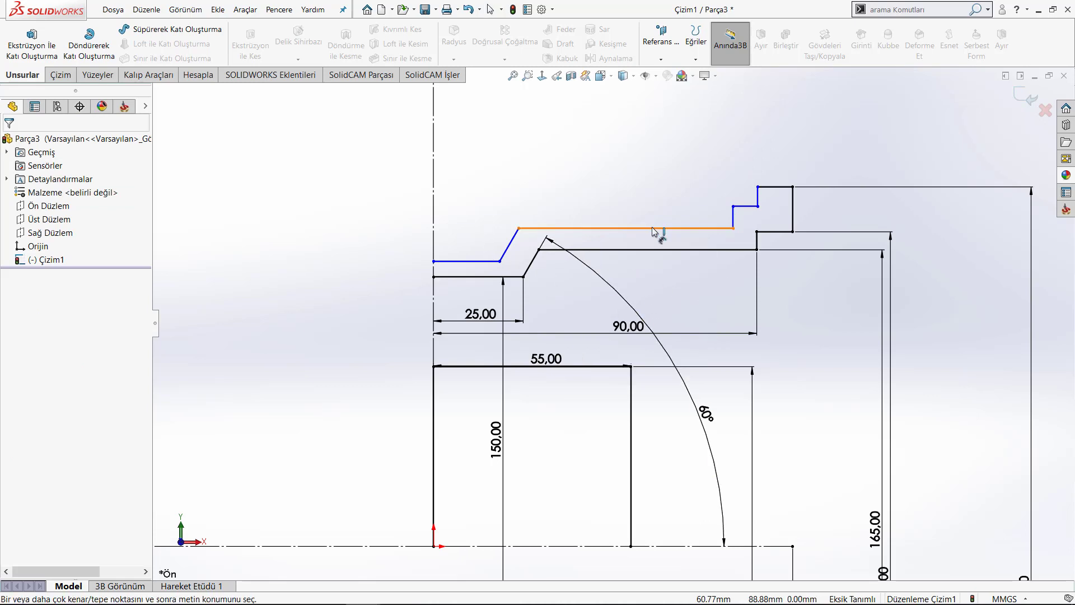
{"action": "left_click", "coordinate": [655, 228]}
{"action": "left_click", "coordinate": [655, 249]}
{"action": "left_click", "coordinate": [660, 200]}
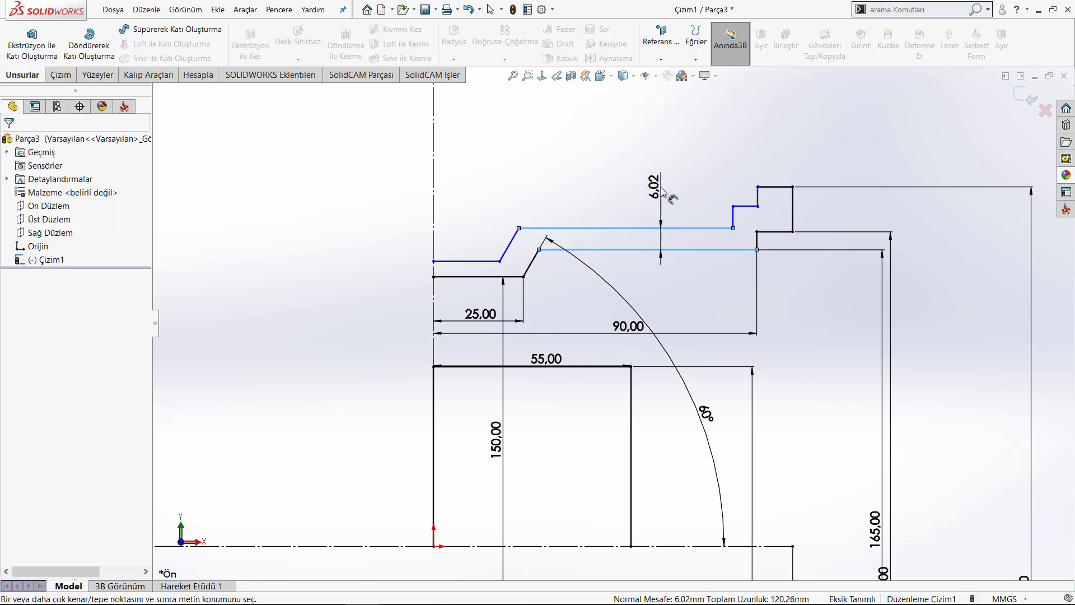
{"action": "type", "text": "5"}
{"action": "key", "text": "Return"}
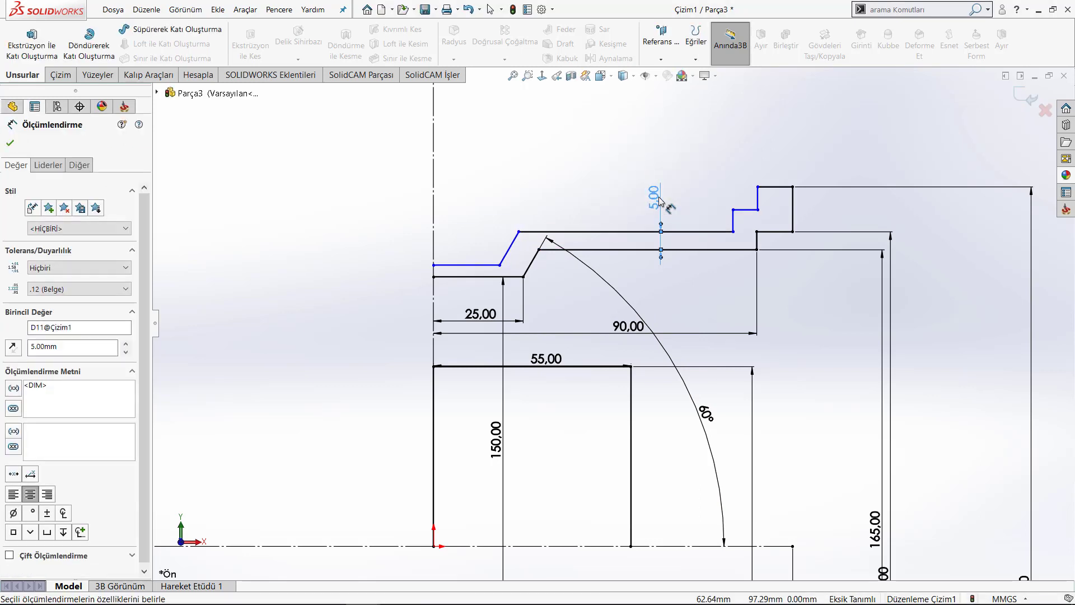
{"action": "left_click", "coordinate": [556, 205]}
{"action": "left_click", "coordinate": [471, 266]}
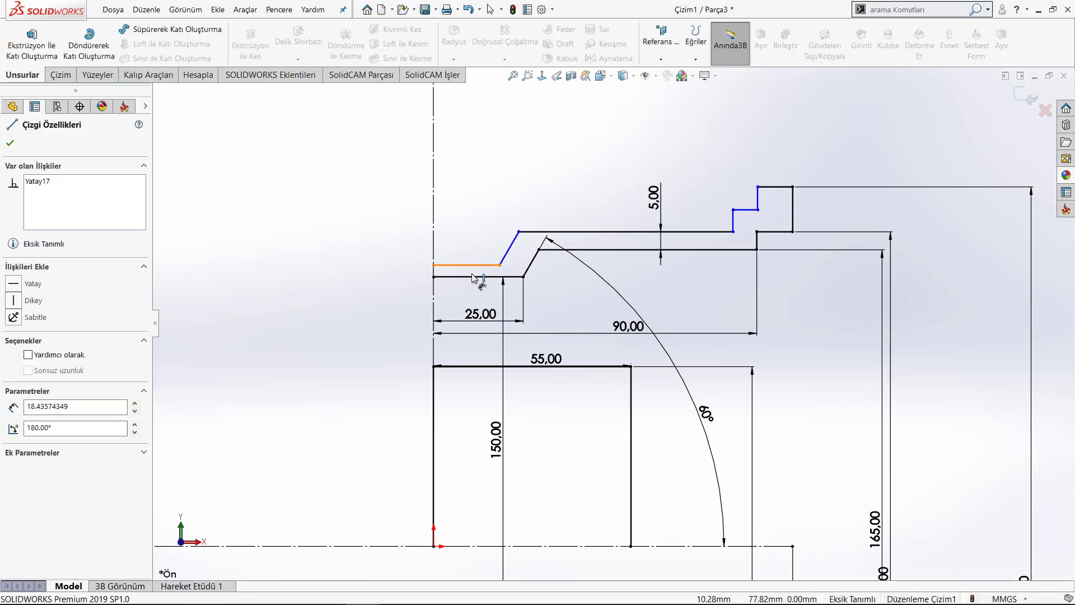
{"action": "left_click", "coordinate": [467, 276]}
{"action": "left_click", "coordinate": [466, 220]}
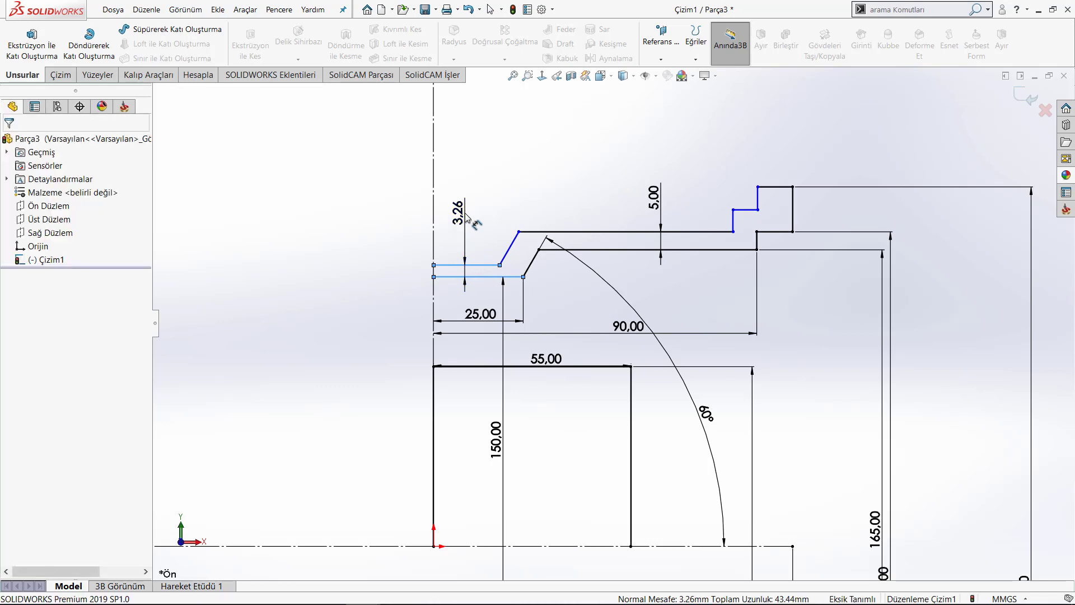
{"action": "type", "text": "5"}
{"action": "key", "text": "Return"}
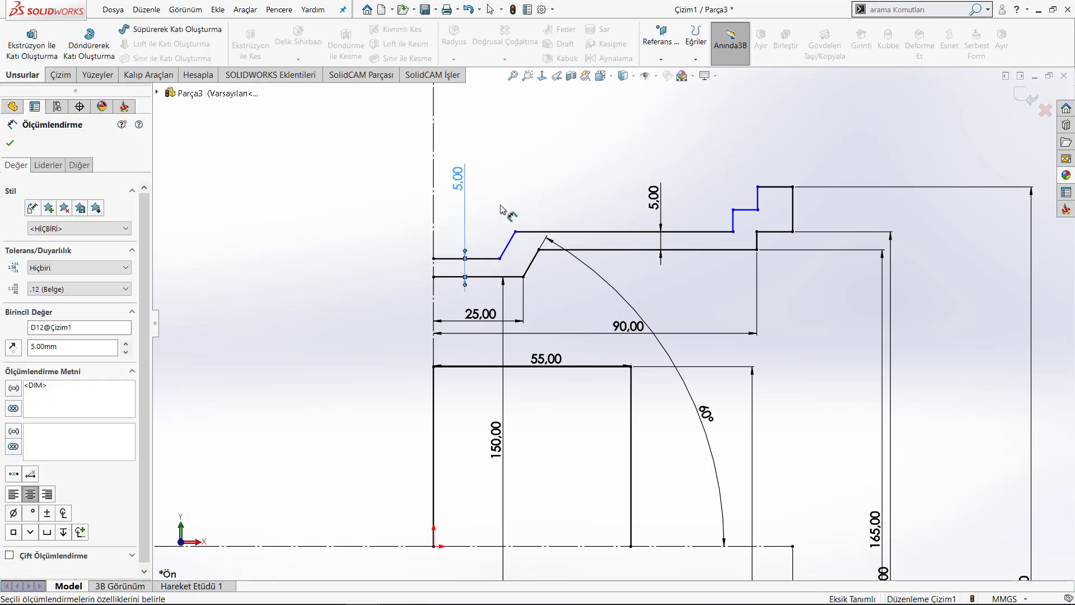
{"action": "left_click", "coordinate": [501, 208]}
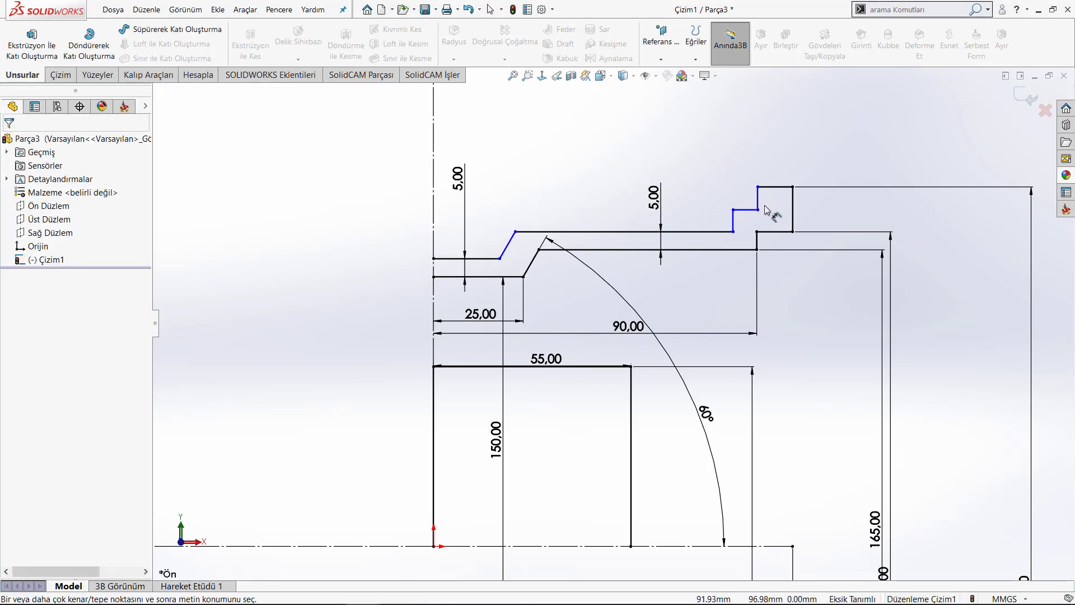
- Give the flange step a 5 mm height and a 10 mm width
{"action": "left_click", "coordinate": [753, 210]}
{"action": "left_click", "coordinate": [776, 231]}
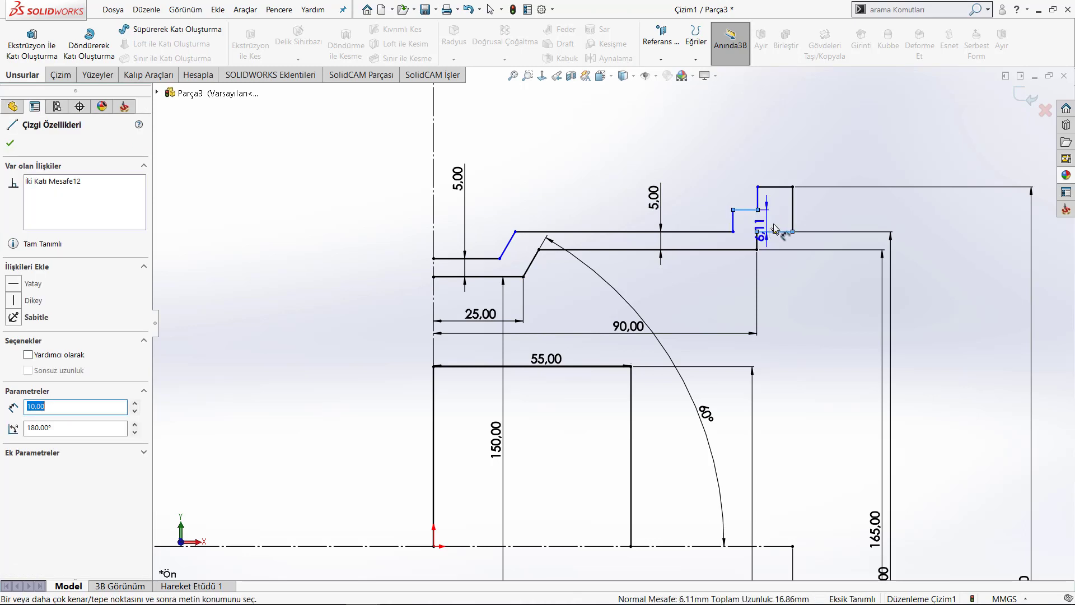
{"action": "left_click", "coordinate": [783, 143]}
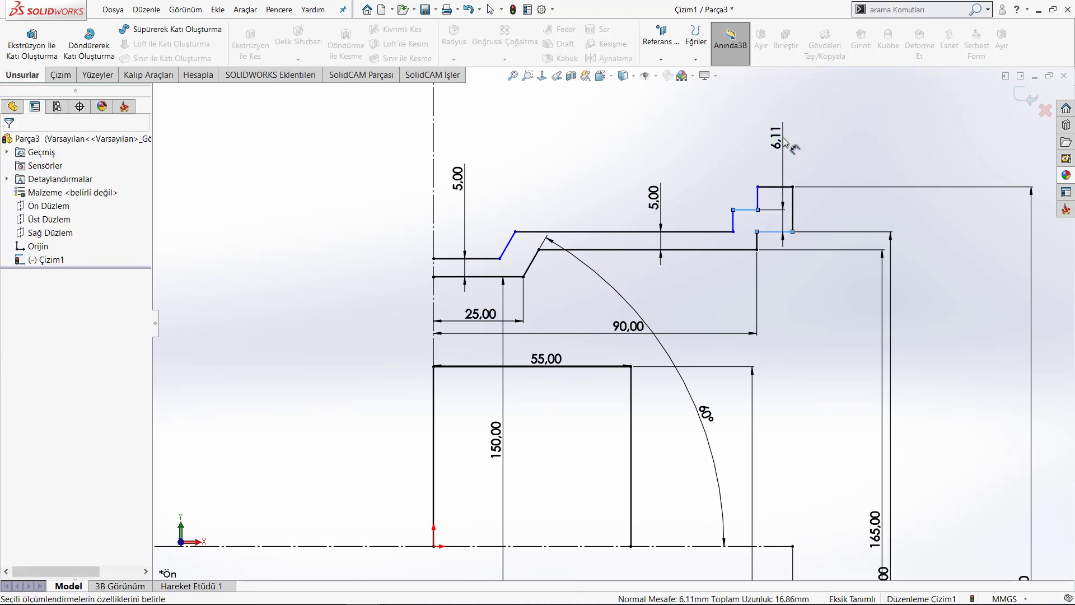
{"action": "type", "text": "5"}
{"action": "key", "text": "Return"}
{"action": "left_click", "coordinate": [767, 168]}
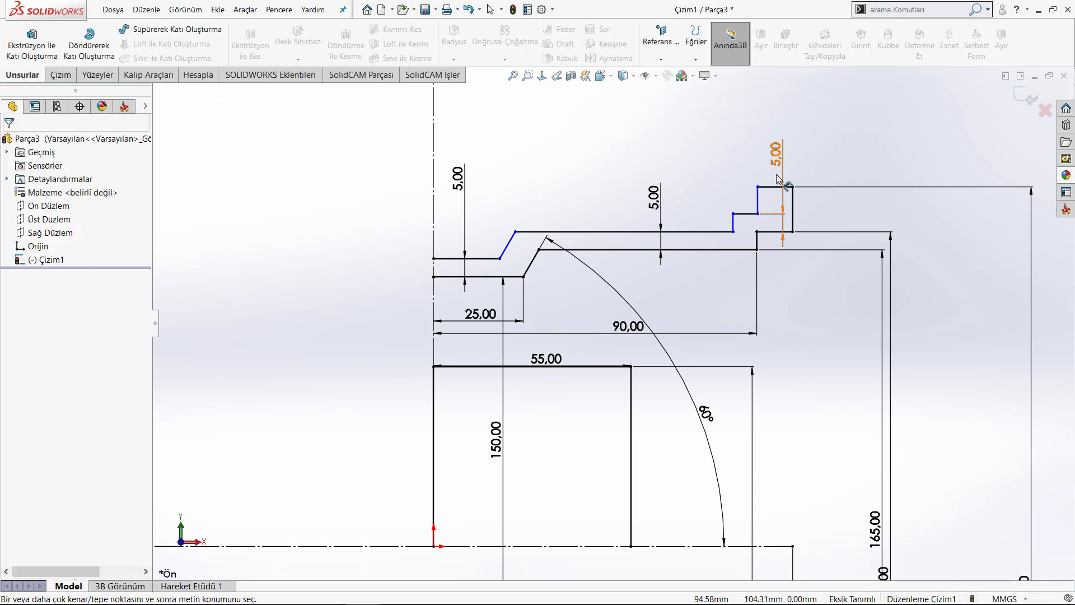
{"action": "left_click", "coordinate": [775, 194]}
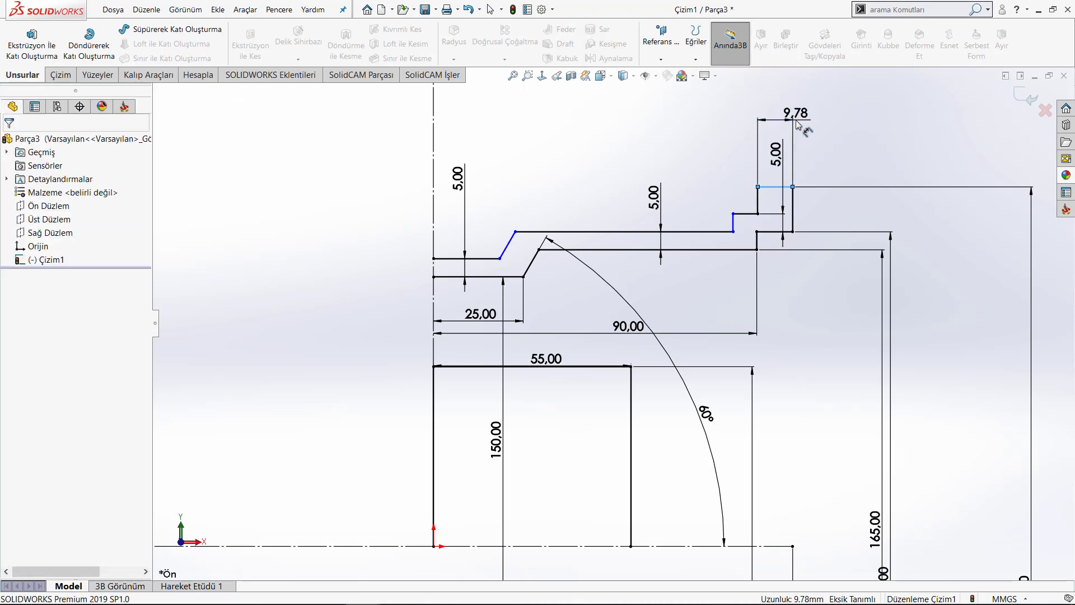
{"action": "left_click", "coordinate": [797, 114]}
{"action": "type", "text": "10"}
{"action": "key", "text": "Return"}
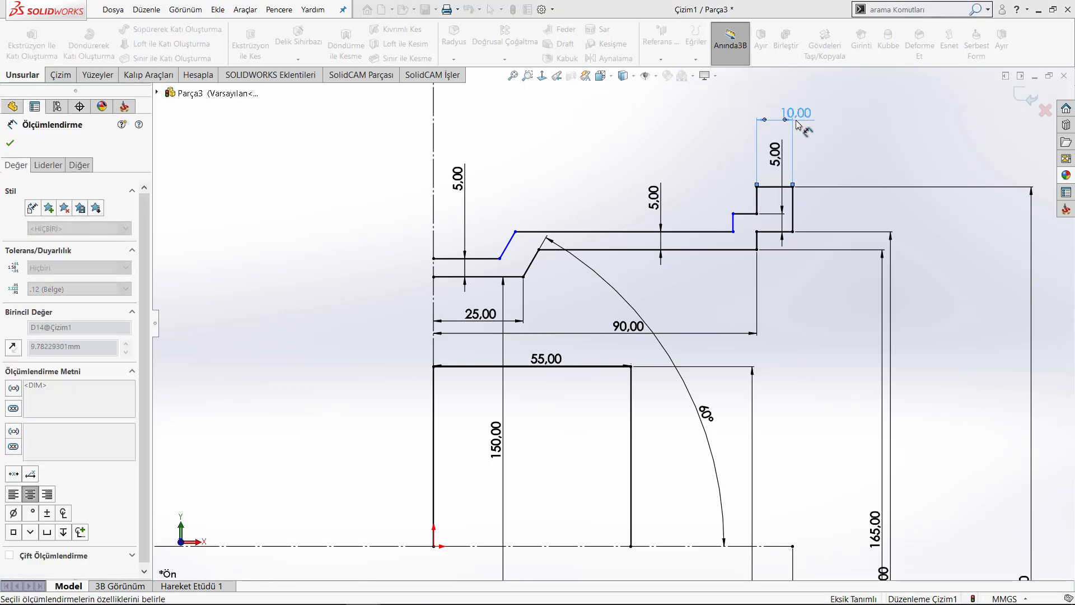
- Set the distance between the step's two vertical edges to 18 mm
{"action": "left_click", "coordinate": [735, 226]}
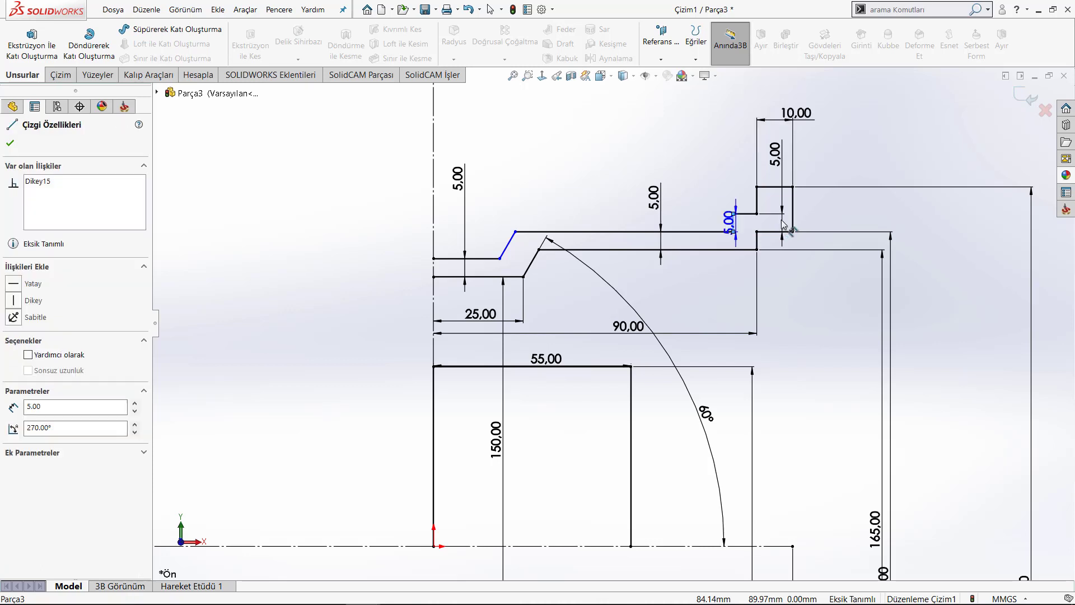
{"action": "left_click", "coordinate": [792, 221]}
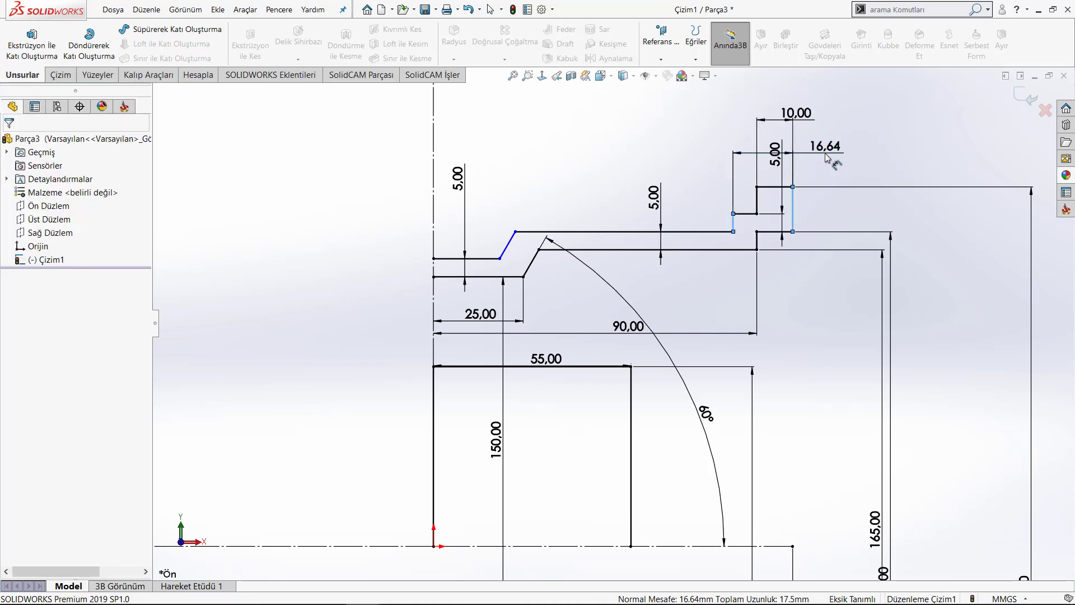
{"action": "left_click", "coordinate": [825, 158]}
{"action": "type", "text": "18"}
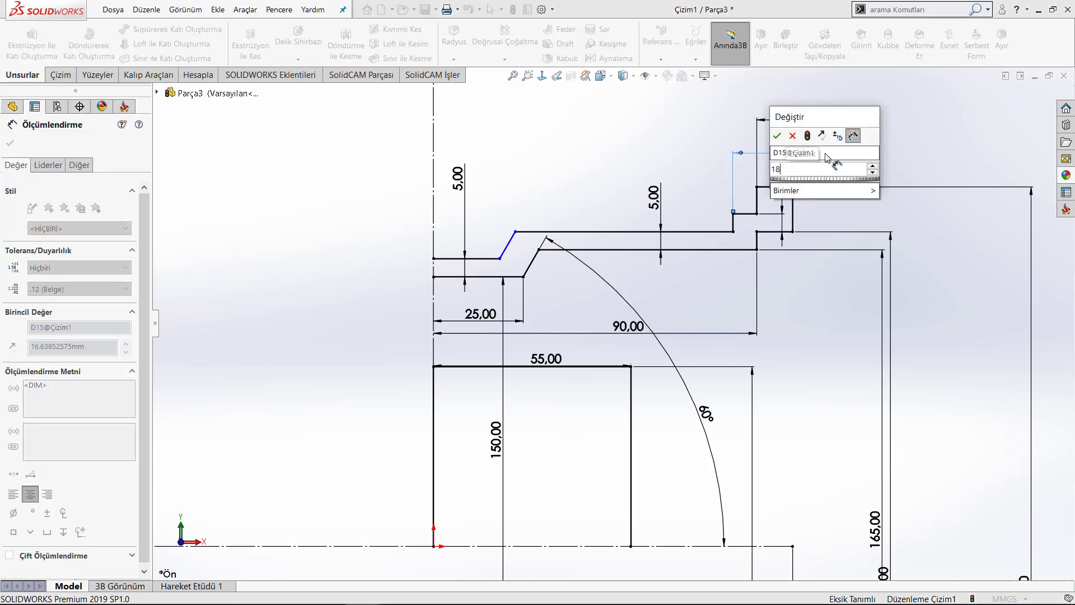
{"action": "key", "text": "Return"}
{"action": "left_click", "coordinate": [609, 167]}
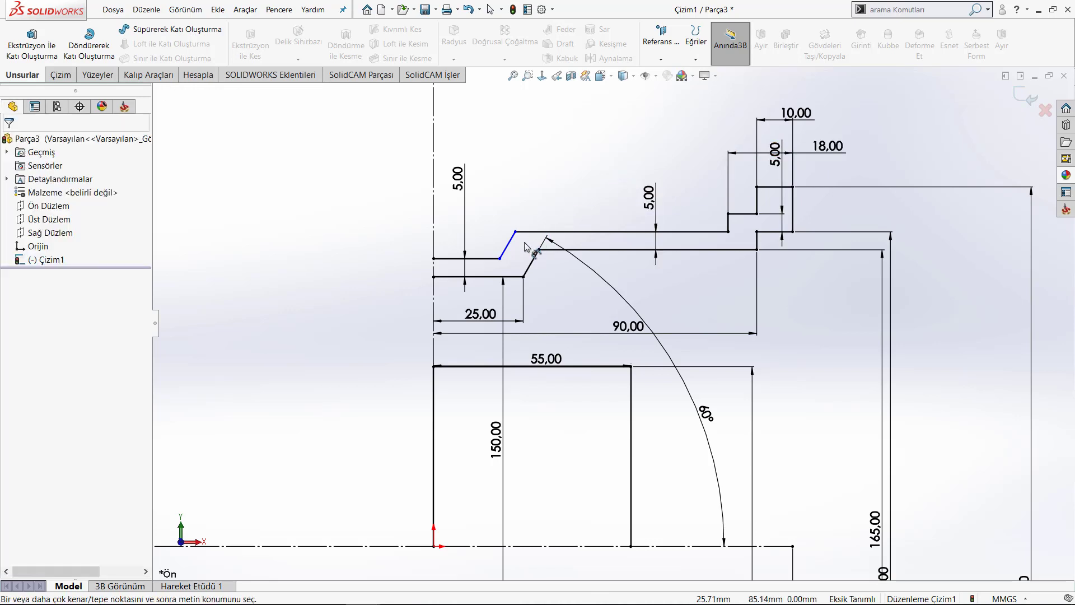
- Set the slanted wall thickness between its two lines to 5 mm
{"action": "left_click", "coordinate": [511, 247]}
{"action": "left_click", "coordinate": [532, 261]}
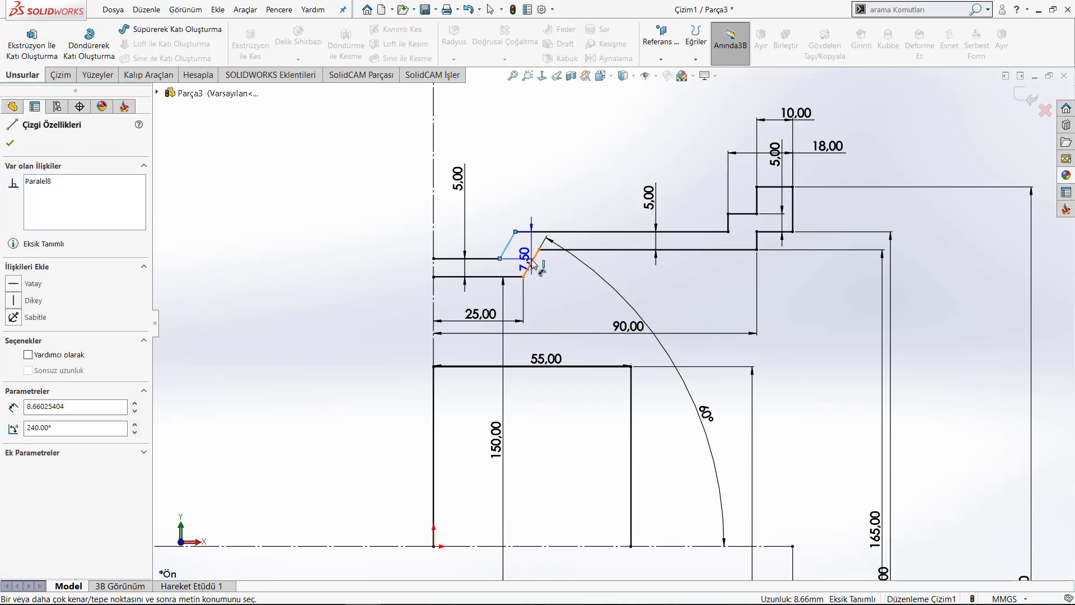
{"action": "left_click", "coordinate": [562, 205]}
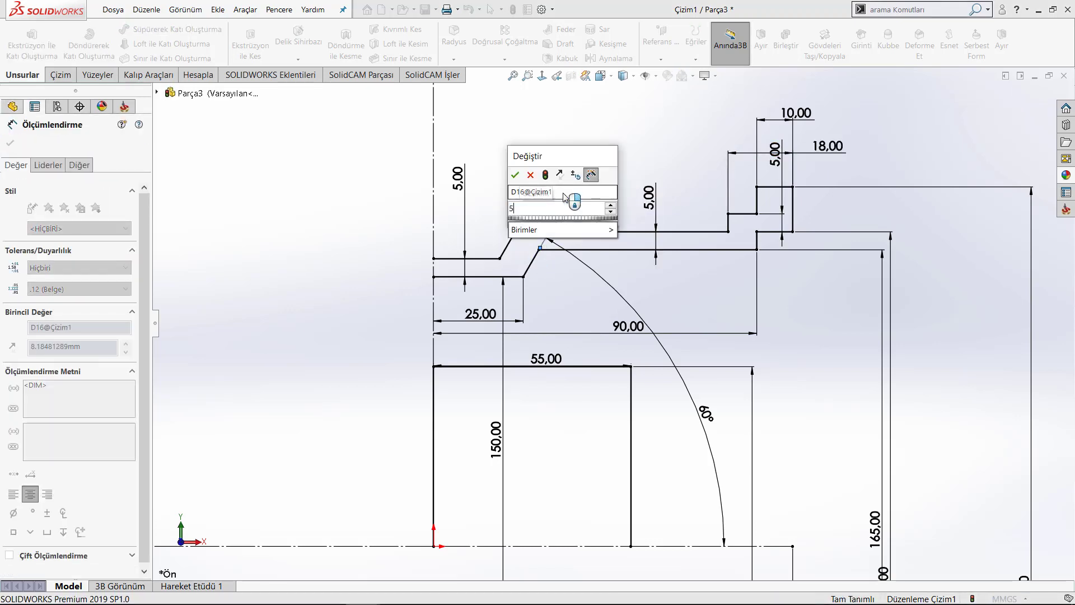
{"action": "type", "text": "5"}
{"action": "key", "text": "Return"}
{"action": "key", "text": "Escape"}
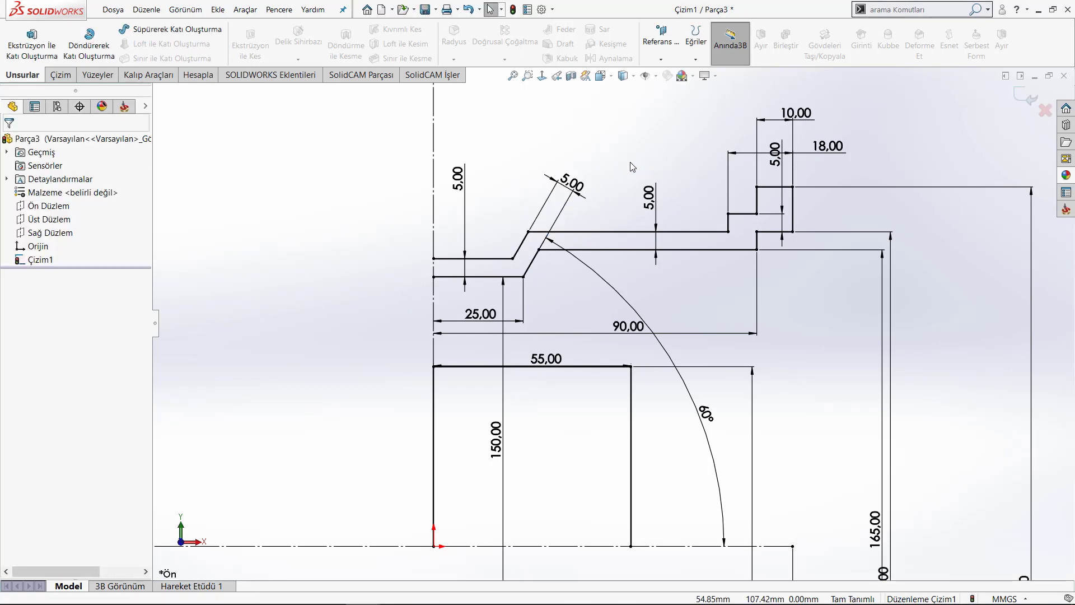
{"action": "scroll", "coordinate": [612, 278], "scroll_direction": "up", "scroll_amount": 2}
{"action": "scroll", "coordinate": [612, 278], "scroll_direction": "up", "scroll_amount": 2}
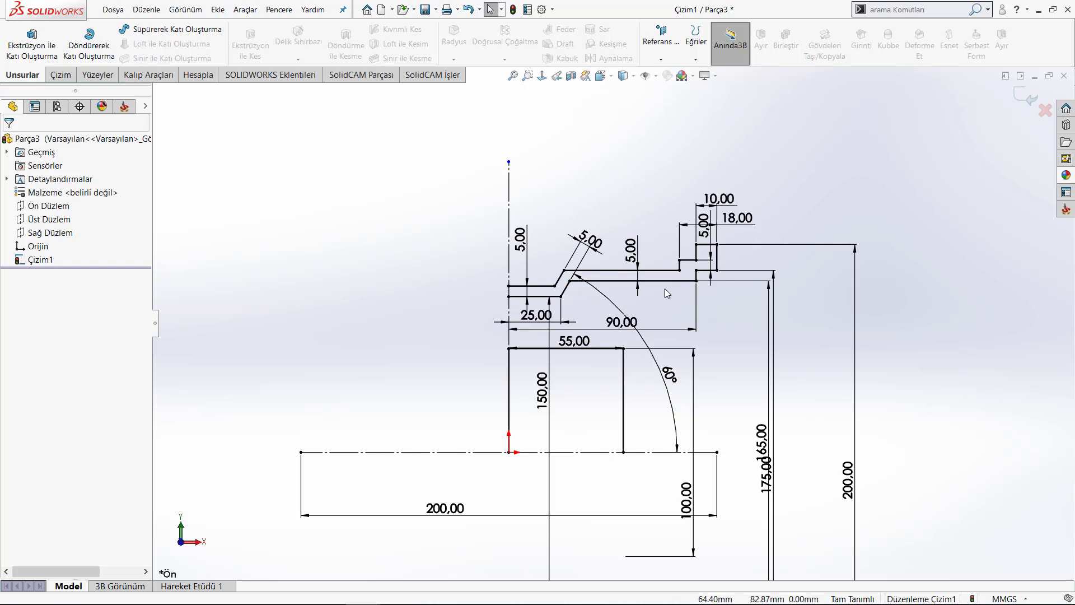
{"action": "left_click", "coordinate": [696, 280]}
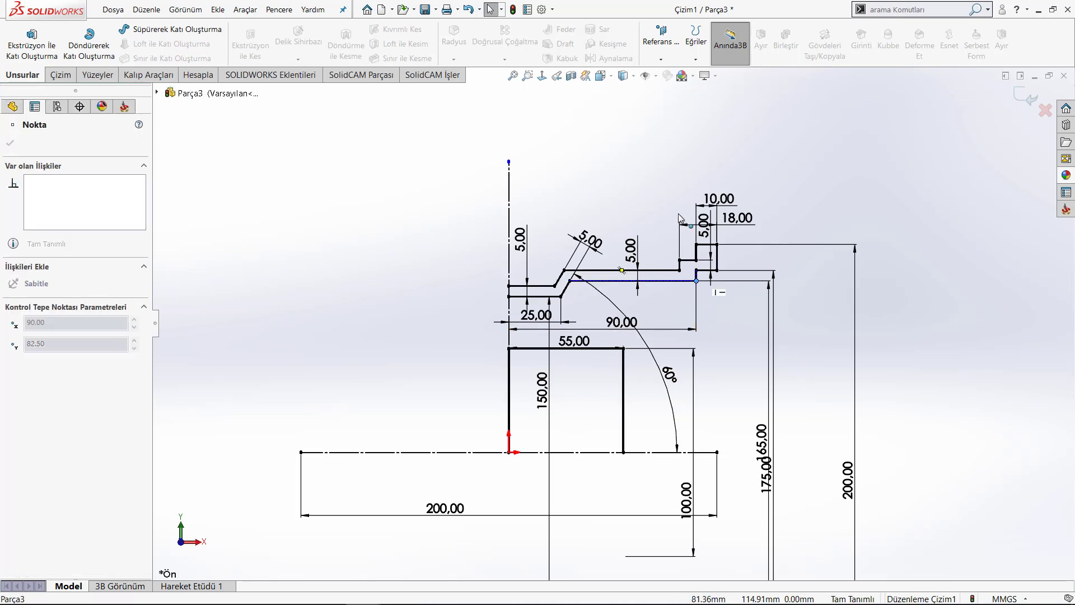
{"action": "left_click", "coordinate": [632, 153]}
{"action": "scroll", "coordinate": [706, 273], "scroll_direction": "down", "scroll_amount": 2}
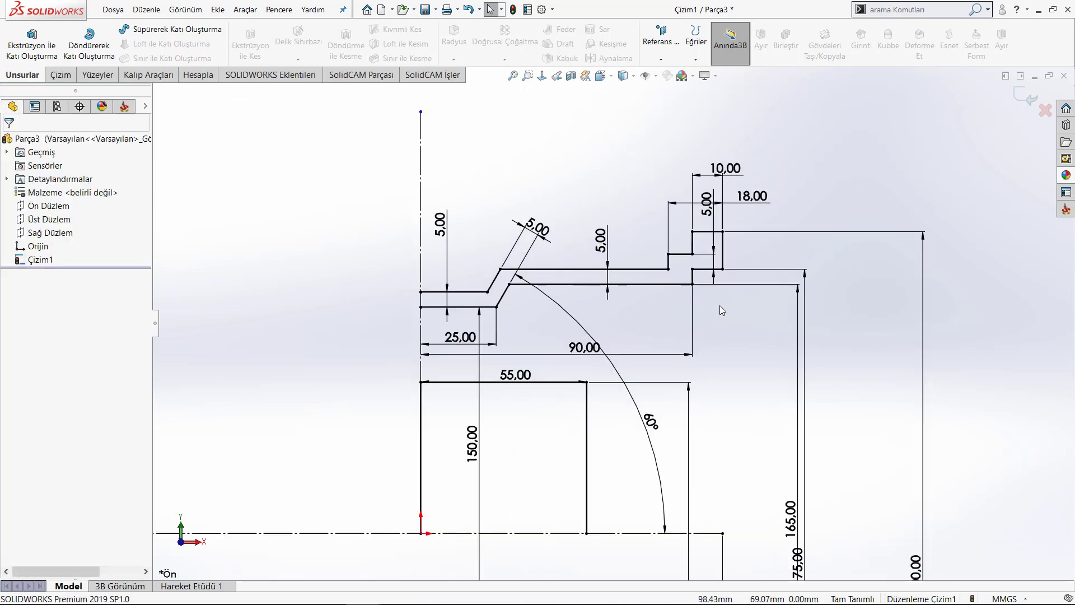
{"action": "scroll", "coordinate": [706, 246], "scroll_direction": "down", "scroll_amount": 2}
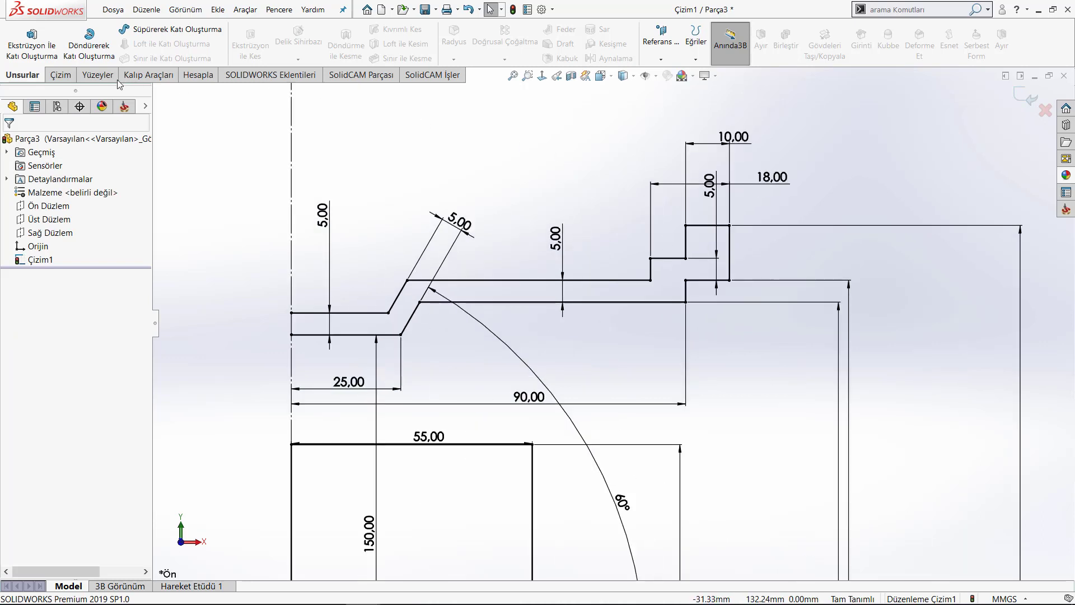
- Round the inner step corner with a 5 mm sketch fillet
{"action": "left_click", "coordinate": [61, 74]}
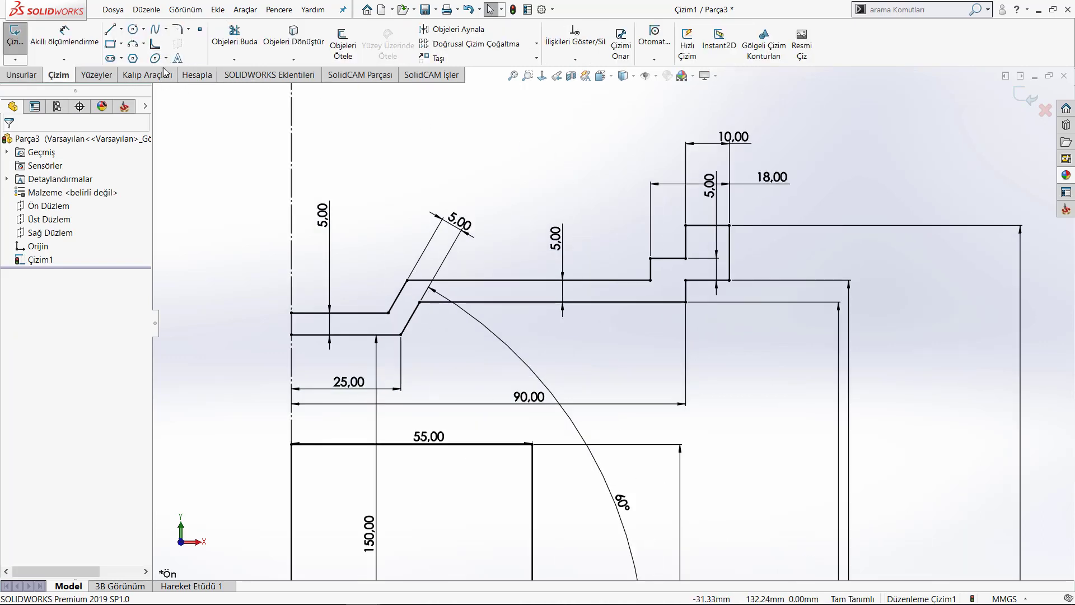
{"action": "left_click", "coordinate": [180, 31]}
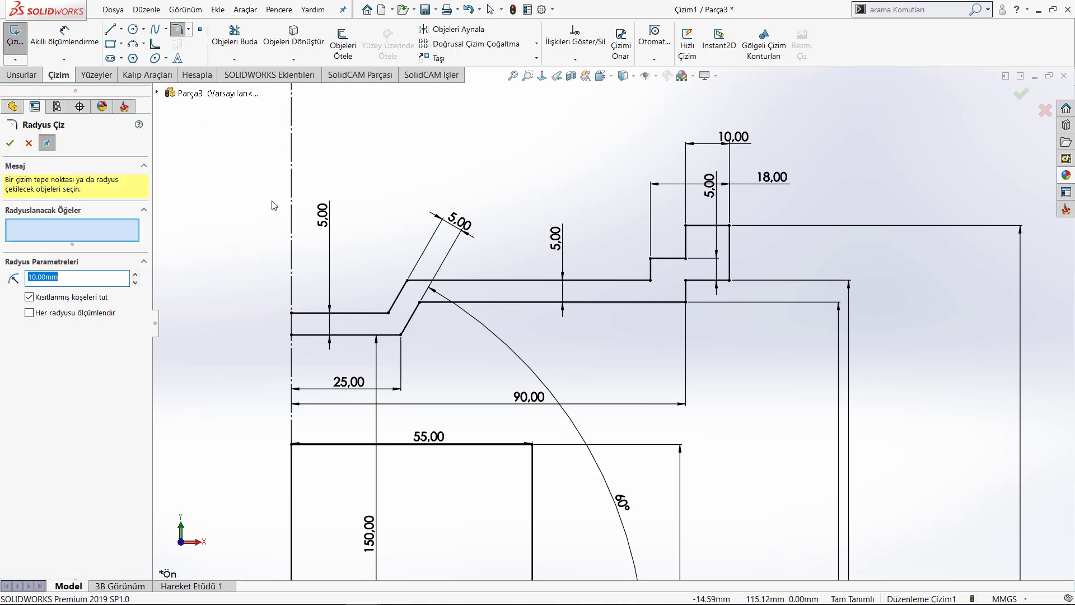
{"action": "scroll", "coordinate": [697, 337], "scroll_direction": "down", "scroll_amount": 4}
{"action": "scroll", "coordinate": [649, 178], "scroll_direction": "up", "scroll_amount": 1}
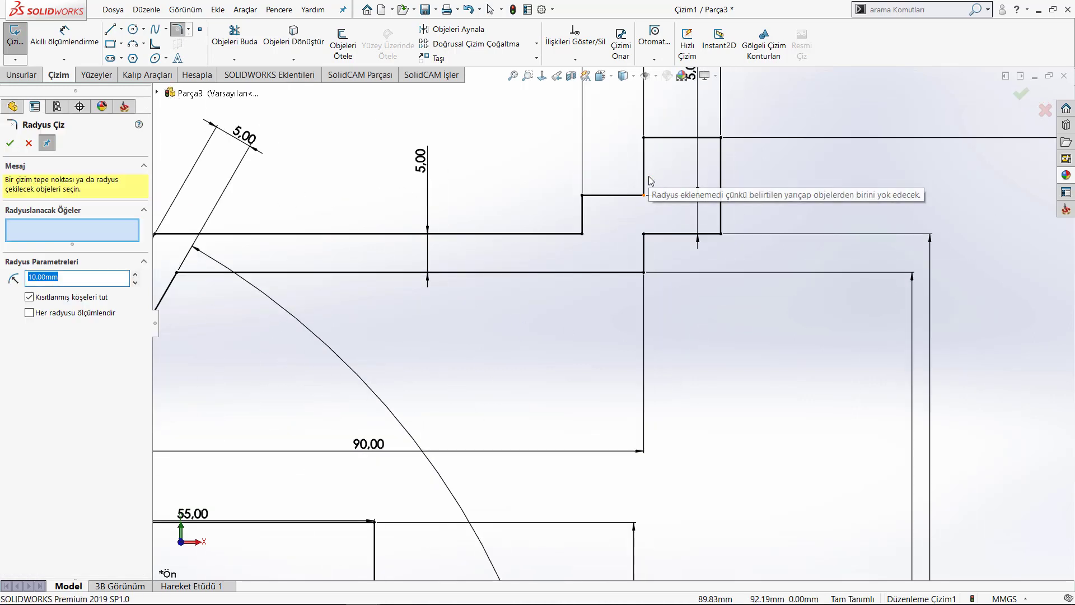
{"action": "left_click", "coordinate": [644, 195]}
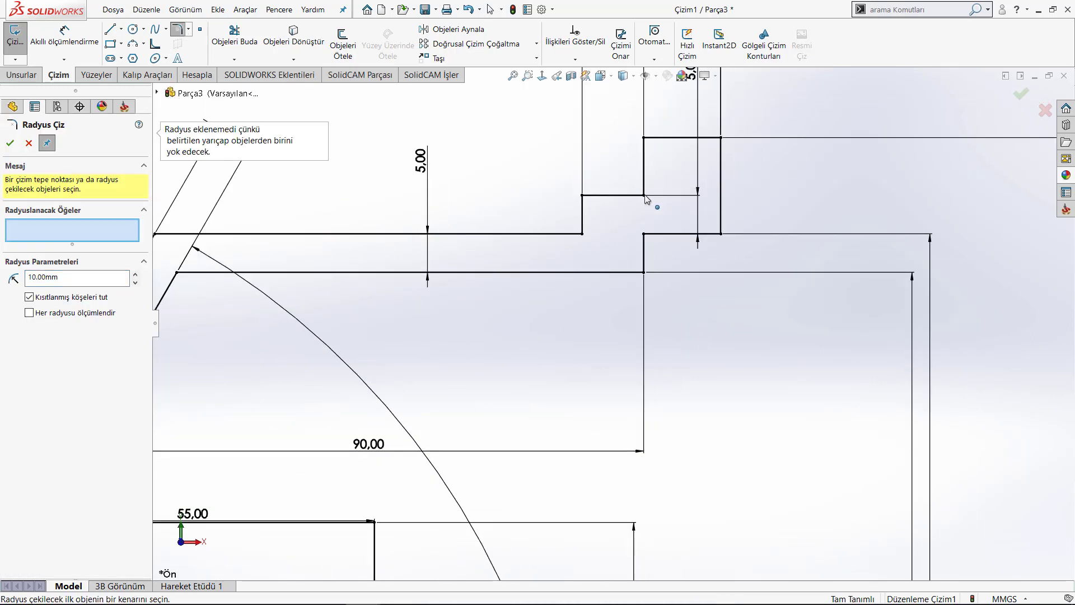
{"action": "left_click", "coordinate": [112, 279]}
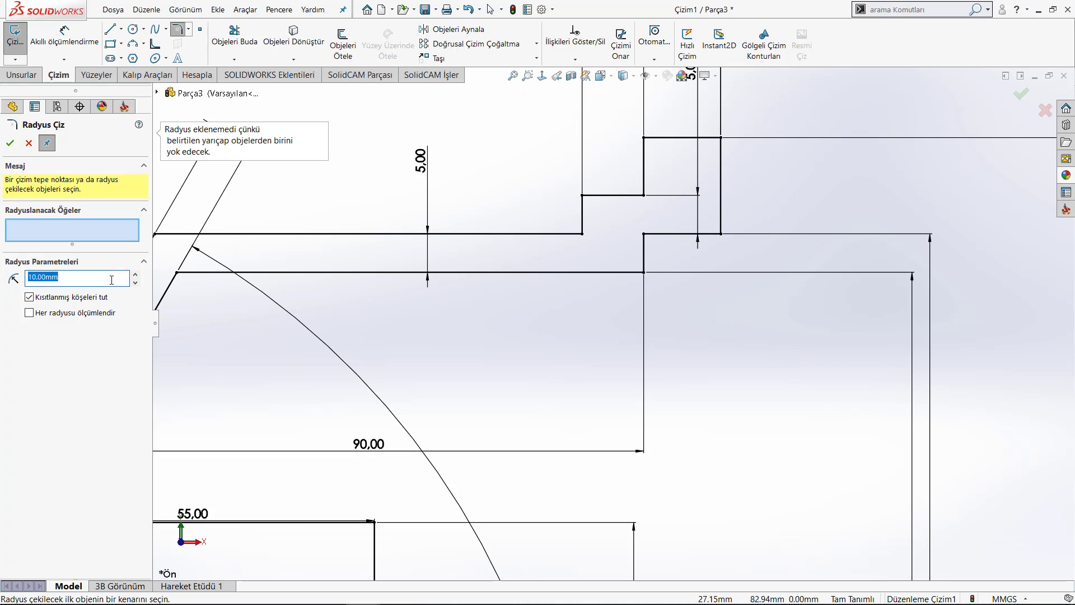
{"action": "type", "text": "5"}
{"action": "key", "text": "Return"}
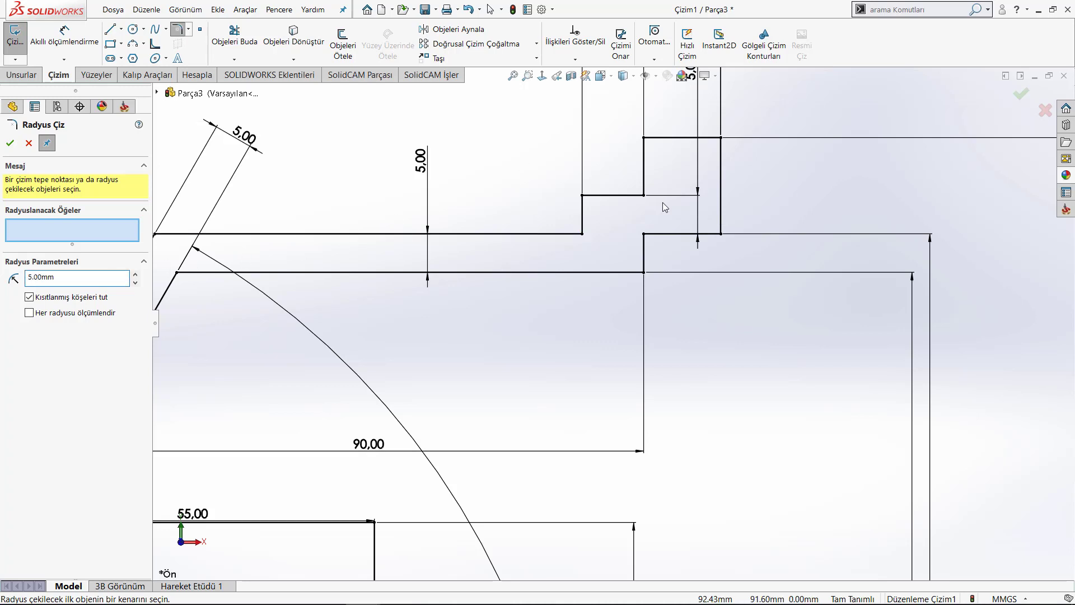
{"action": "left_click", "coordinate": [644, 195]}
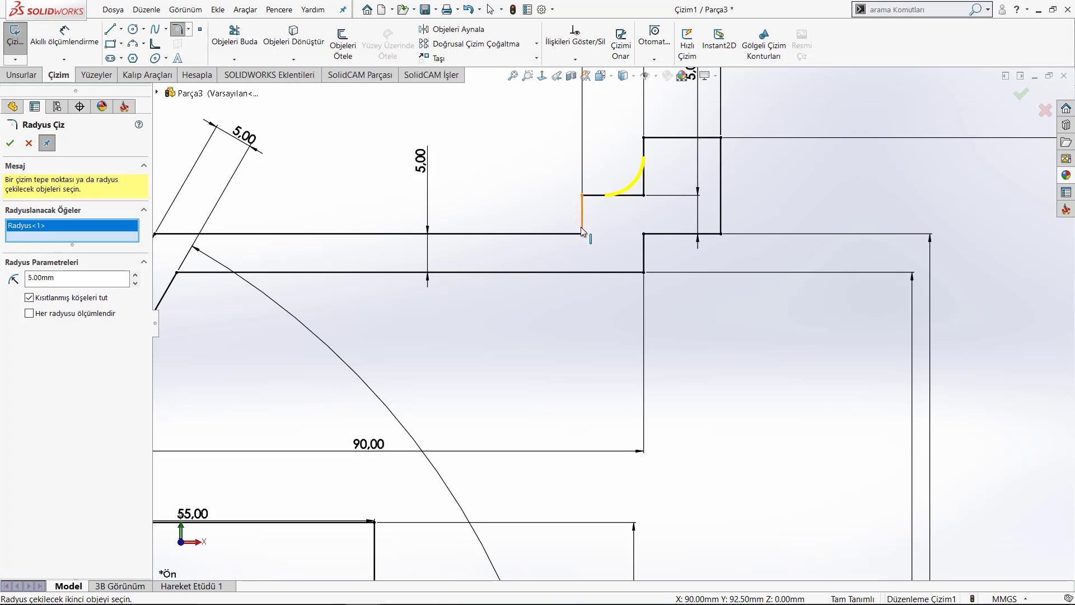
{"action": "left_click", "coordinate": [10, 144]}
{"action": "type", "text": "3"}
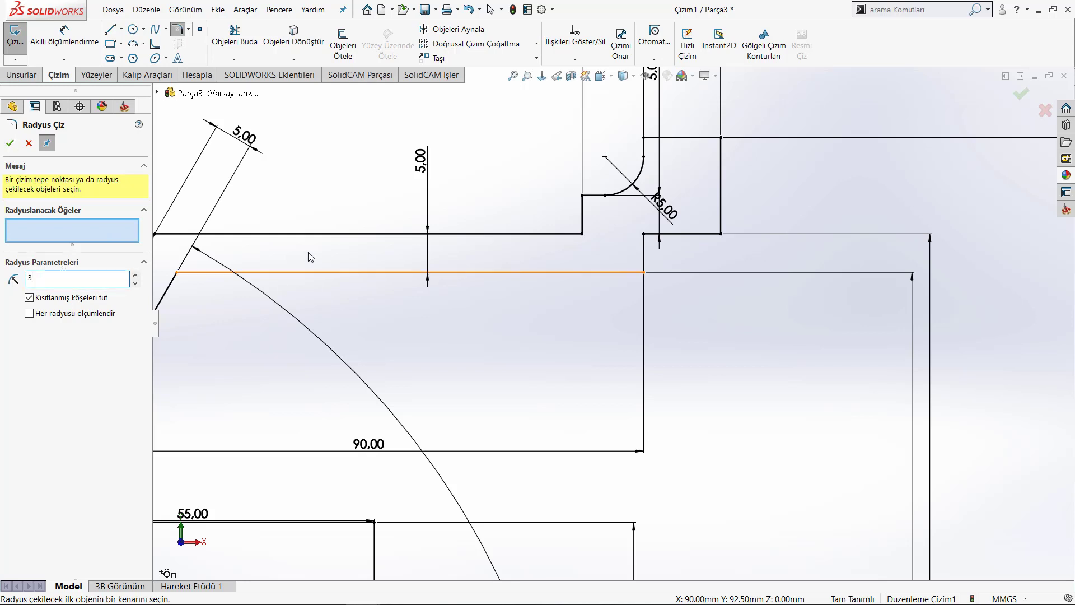
- Fillet the lower step corner at 3 mm and the small step corner at 1 mm
{"action": "left_click", "coordinate": [582, 235]}
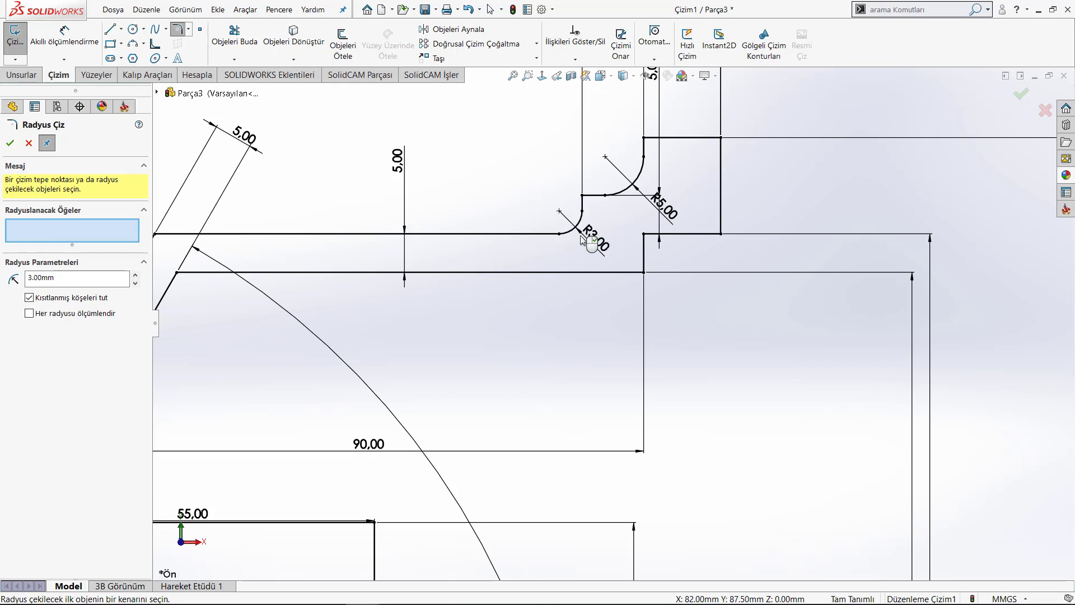
{"action": "double_click", "coordinate": [85, 279]}
{"action": "type", "text": "2"}
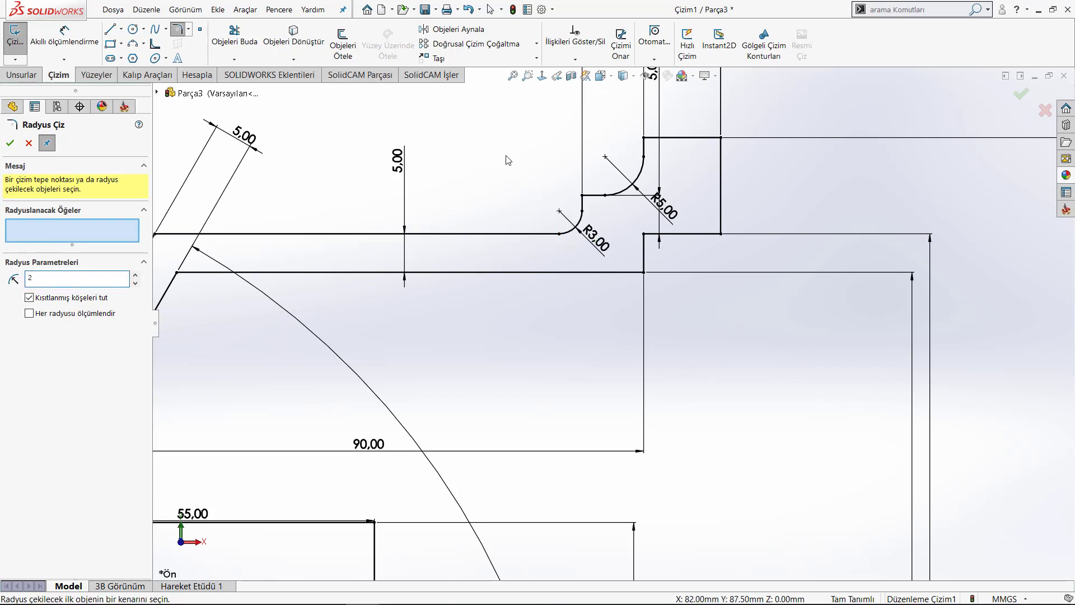
{"action": "left_click", "coordinate": [582, 198]}
{"action": "type", "text": "1"}
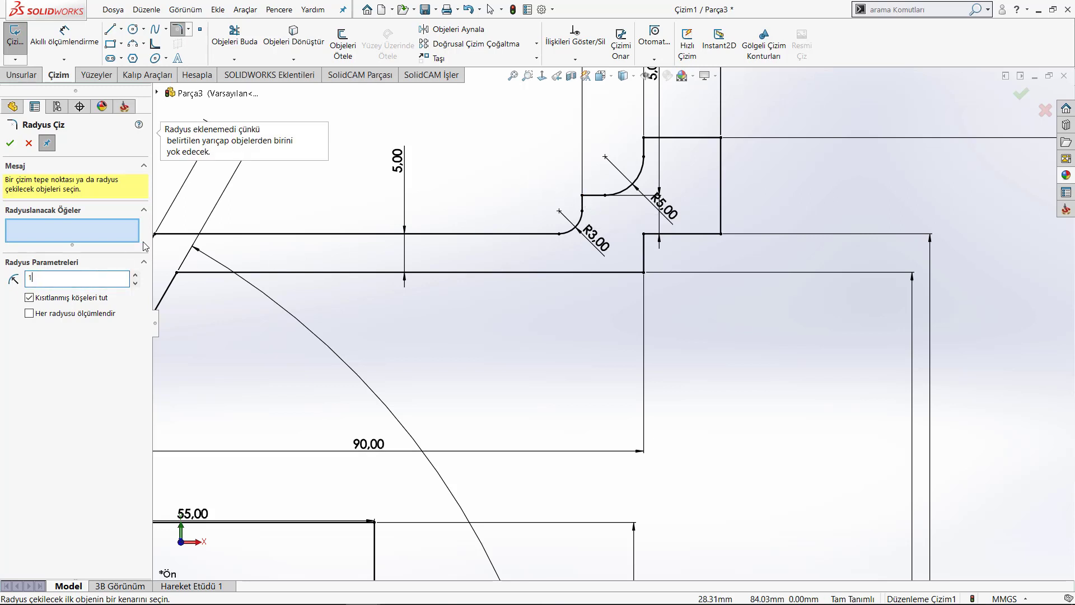
{"action": "key", "text": "Return"}
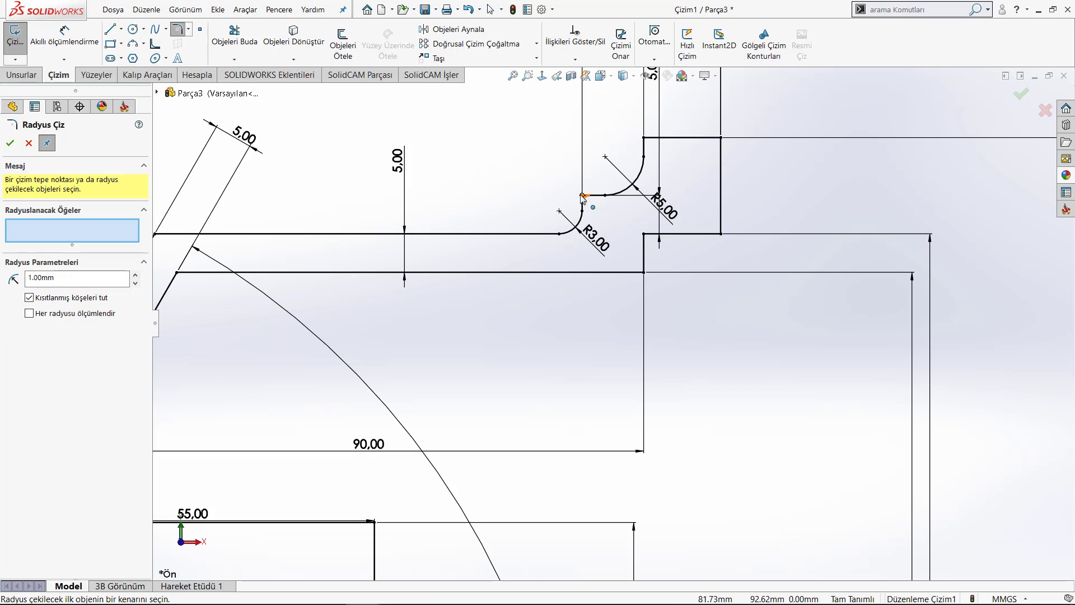
{"action": "left_click", "coordinate": [582, 197]}
{"action": "key", "text": "Escape"}
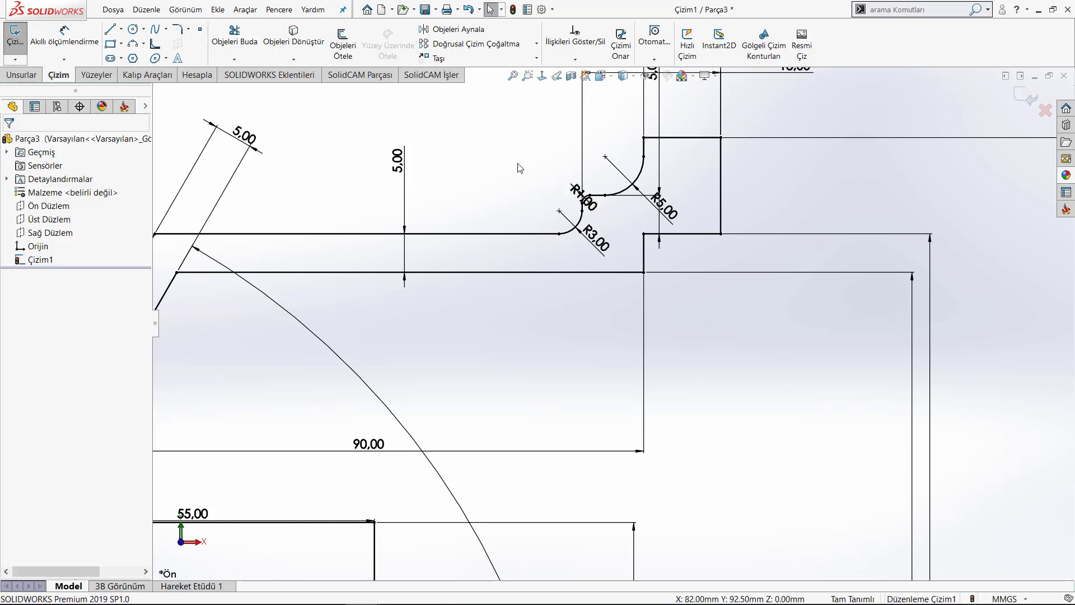
- Zoom out and round the top flange corner with a 2 mm fillet
{"action": "key", "text": "z"}
{"action": "scroll", "coordinate": [644, 243], "scroll_direction": "down", "scroll_amount": 3}
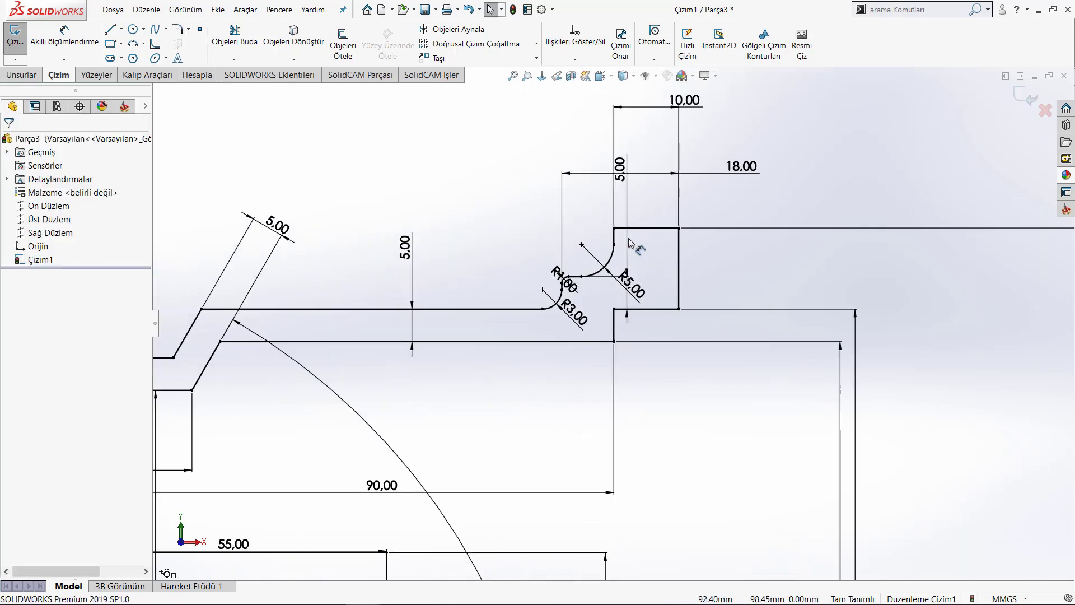
{"action": "left_click", "coordinate": [178, 29]}
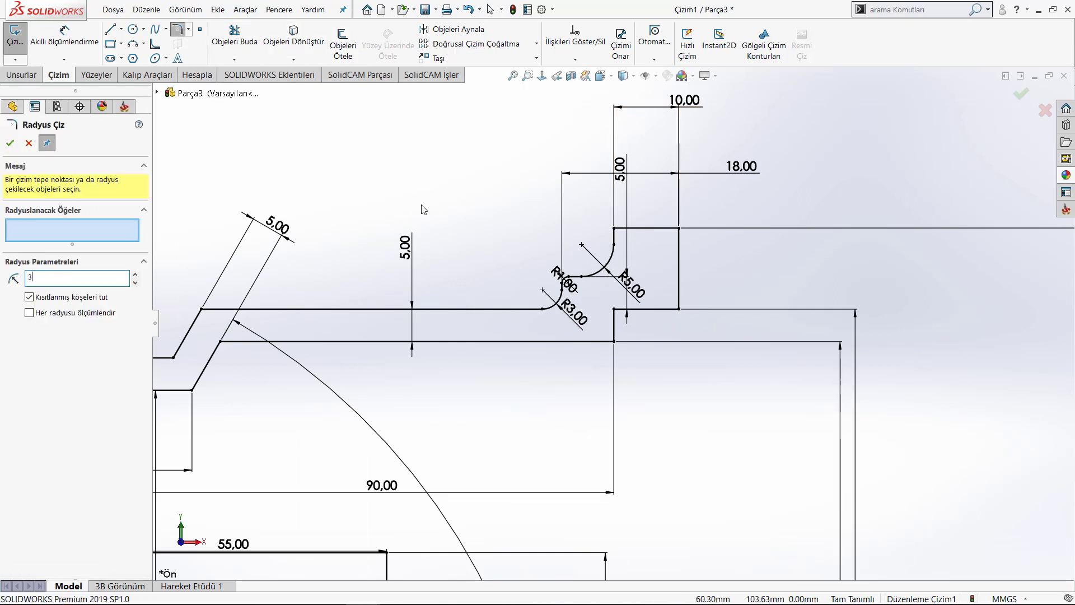
{"action": "scroll", "coordinate": [615, 224], "scroll_direction": "down", "scroll_amount": 3}
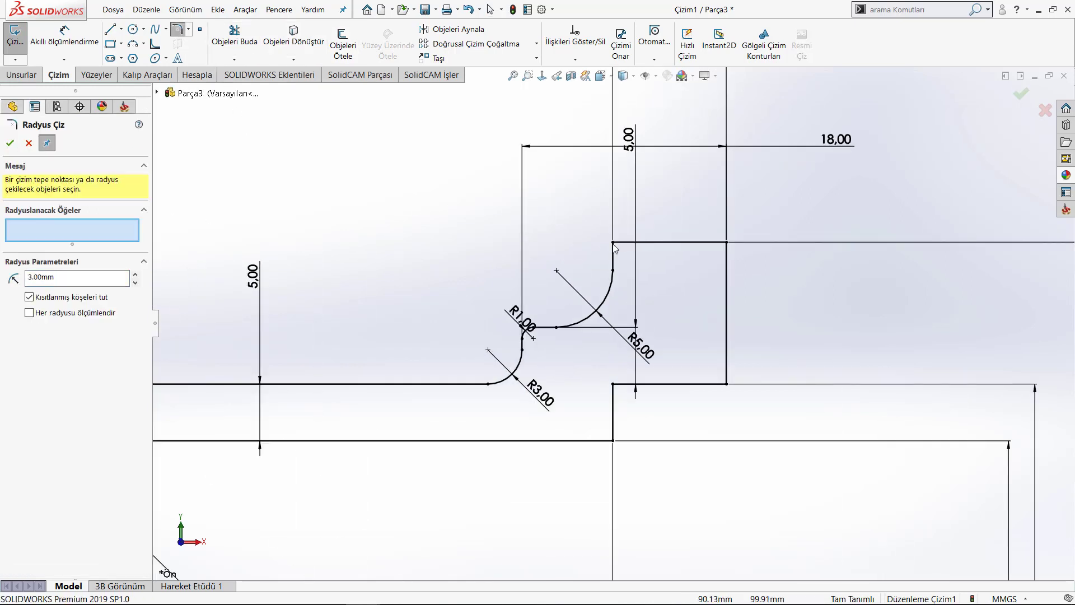
{"action": "left_click", "coordinate": [613, 243]}
{"action": "type", "text": "2"}
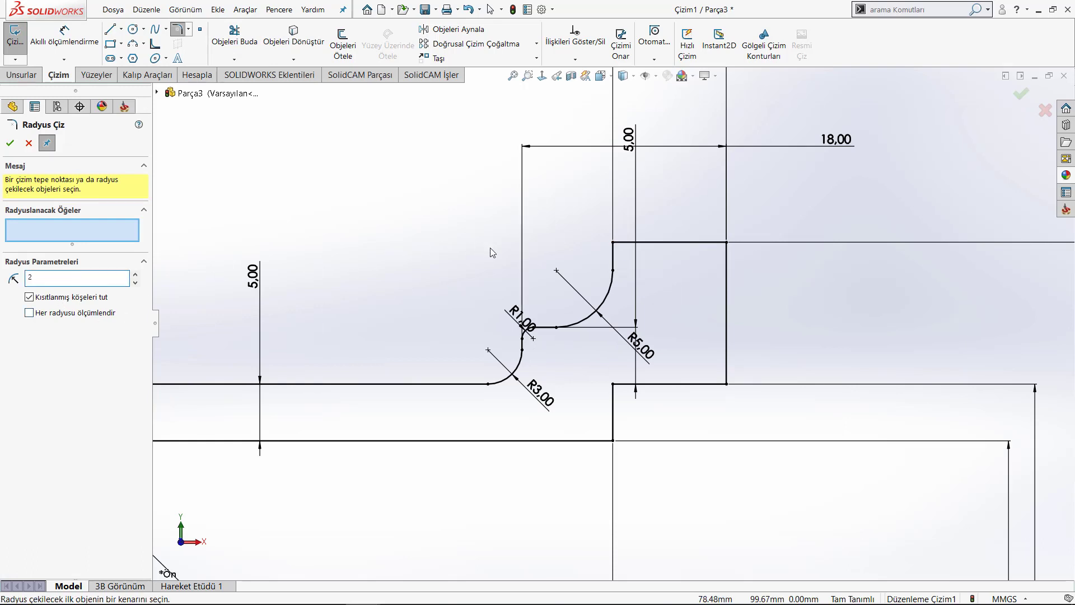
{"action": "key", "text": "Return"}
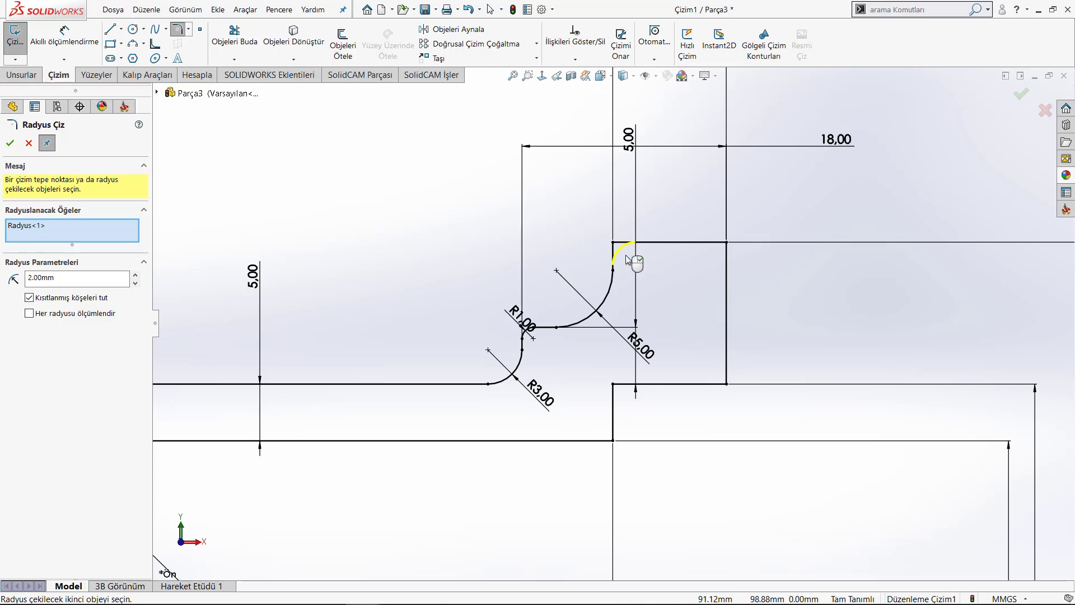
{"action": "left_click", "coordinate": [627, 259]}
{"action": "key", "text": "Escape"}
{"action": "scroll", "coordinate": [498, 338], "scroll_direction": "up", "scroll_amount": 3}
{"action": "scroll", "coordinate": [499, 338], "scroll_direction": "up", "scroll_amount": 1}
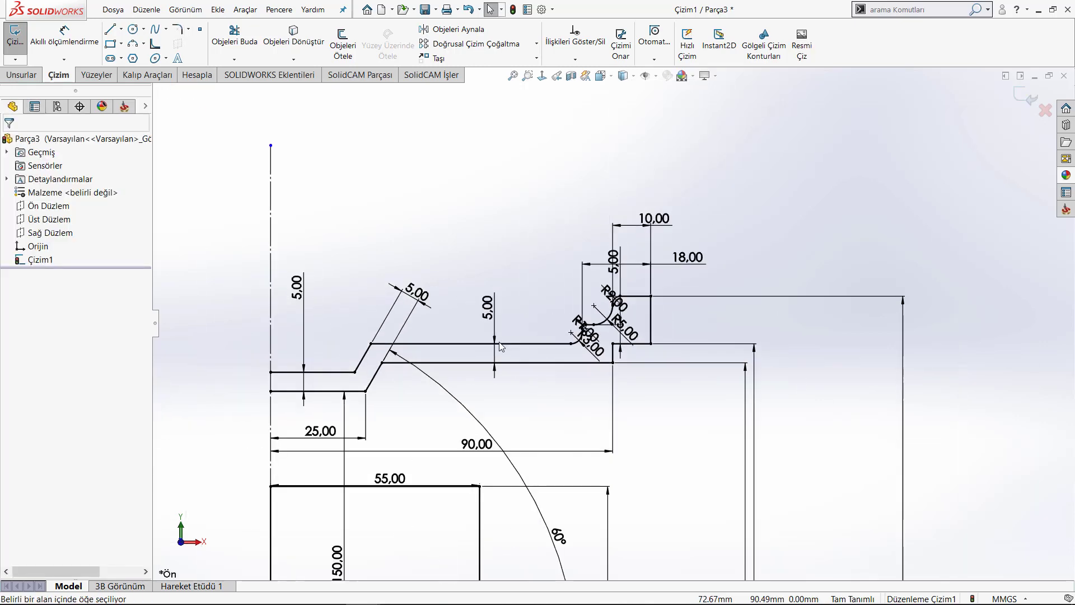
{"action": "scroll", "coordinate": [499, 347], "scroll_direction": "up", "scroll_amount": 3}
{"action": "scroll", "coordinate": [495, 372], "scroll_direction": "down", "scroll_amount": 3}
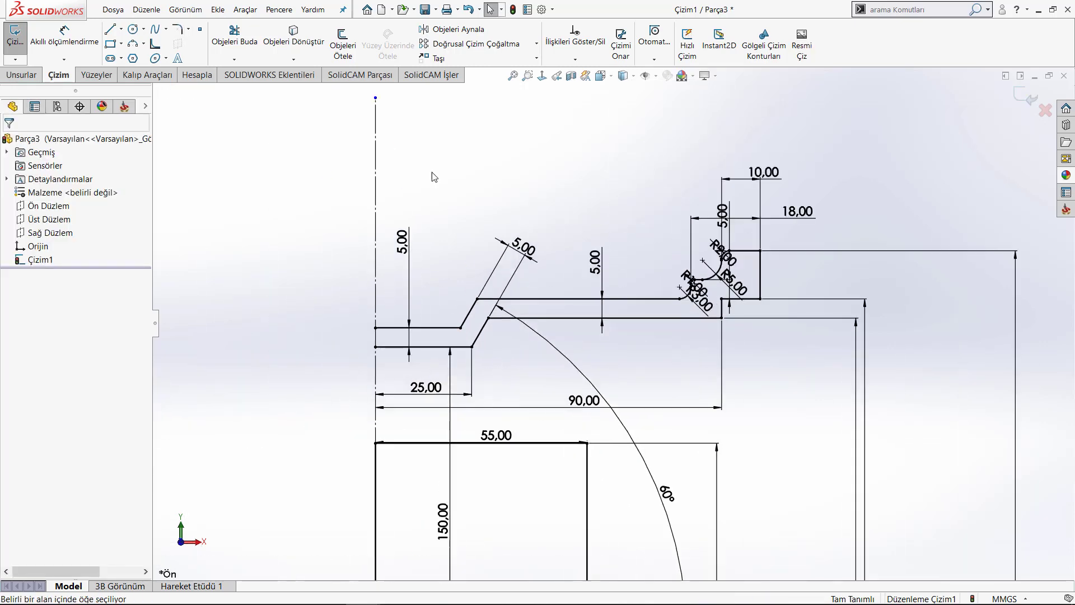
- Apply 2 mm fillets to the two corners of the slope
{"action": "left_click", "coordinate": [178, 30]}
{"action": "scroll", "coordinate": [459, 291], "scroll_direction": "down", "scroll_amount": 2}
{"action": "scroll", "coordinate": [459, 292], "scroll_direction": "down", "scroll_amount": 2}
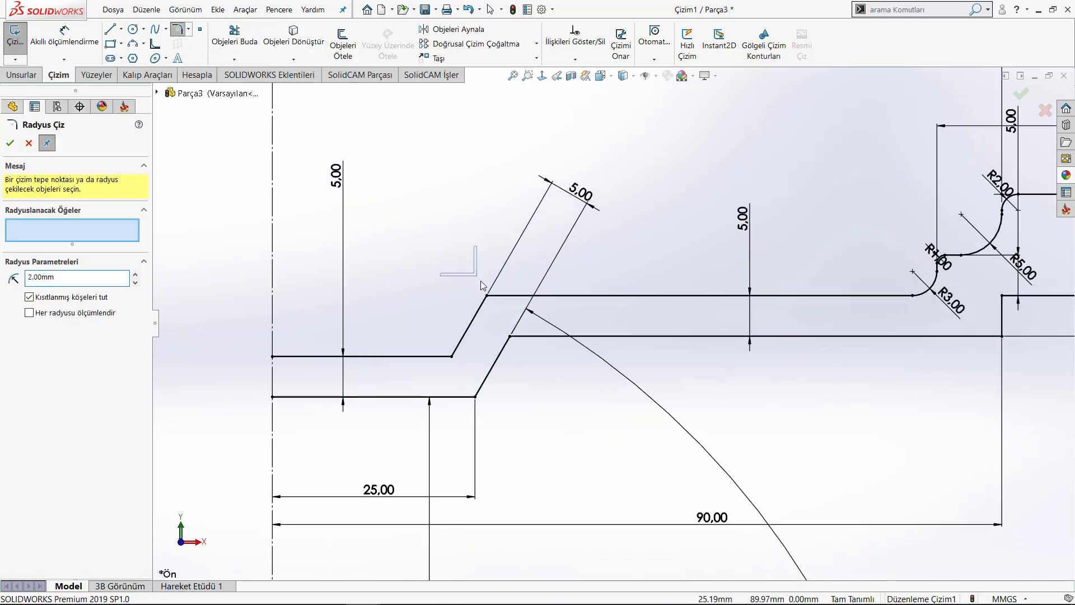
{"action": "left_click_drag", "start_coordinate": [506, 304], "coordinate": [506, 303]}
{"action": "left_click_drag", "start_coordinate": [429, 335], "coordinate": [465, 367]}
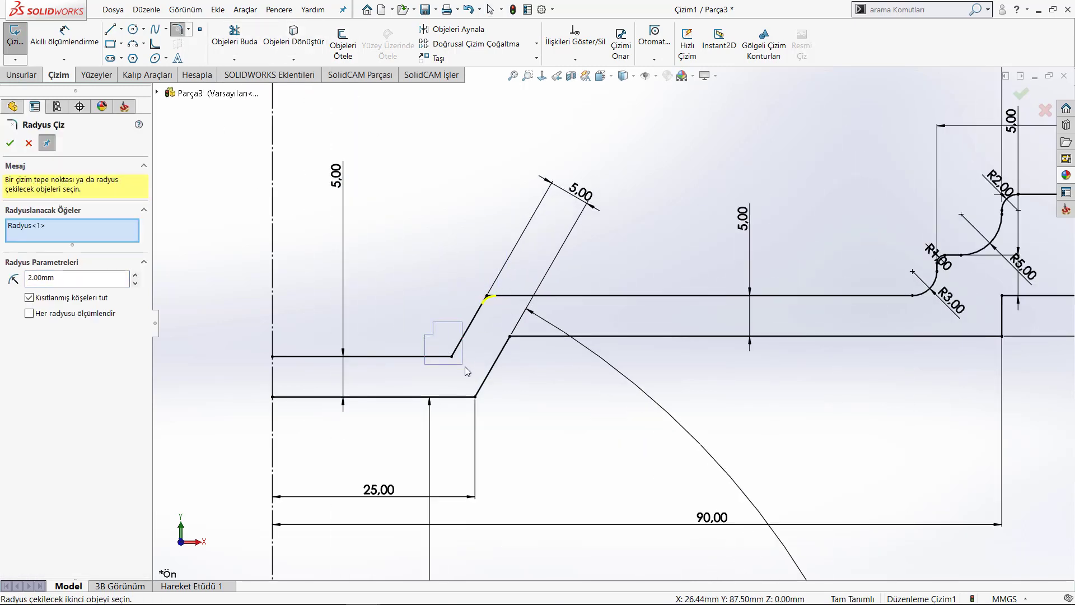
{"action": "key", "text": "Return"}
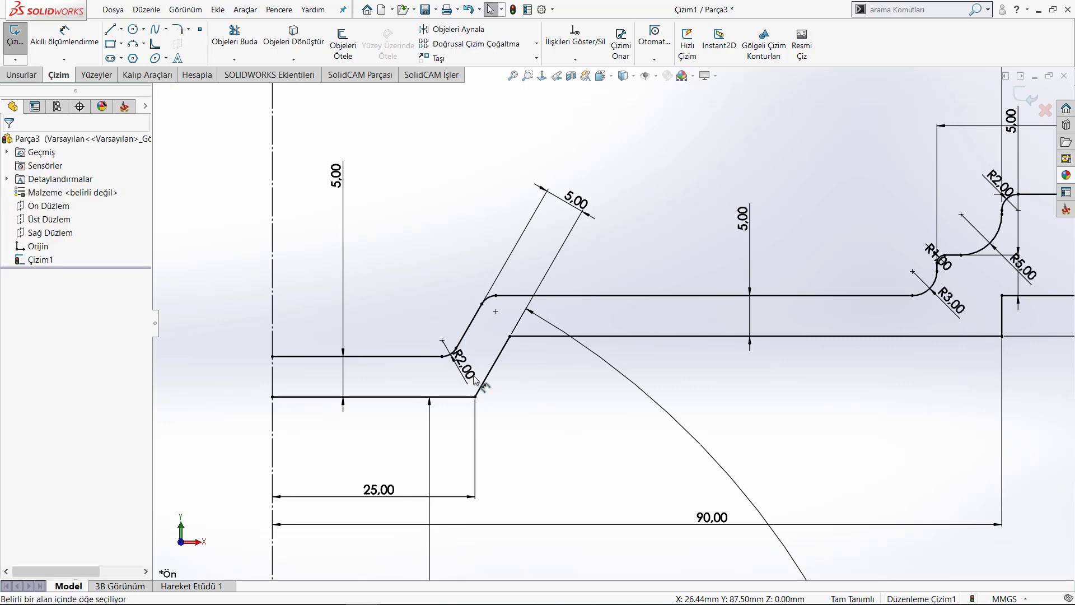
{"action": "scroll", "coordinate": [611, 358], "scroll_direction": "up", "scroll_amount": 3}
{"action": "scroll", "coordinate": [643, 381], "scroll_direction": "up", "scroll_amount": 3}
{"action": "scroll", "coordinate": [616, 369], "scroll_direction": "down", "scroll_amount": 2}
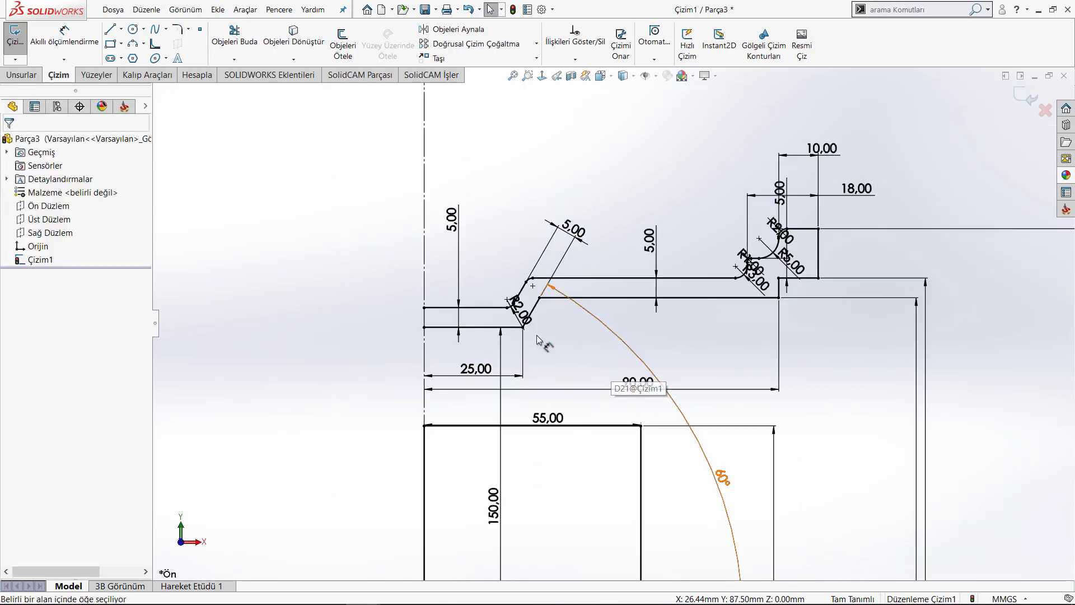
{"action": "scroll", "coordinate": [610, 336], "scroll_direction": "down", "scroll_amount": 2}
{"action": "scroll", "coordinate": [632, 331], "scroll_direction": "up", "scroll_amount": 3}
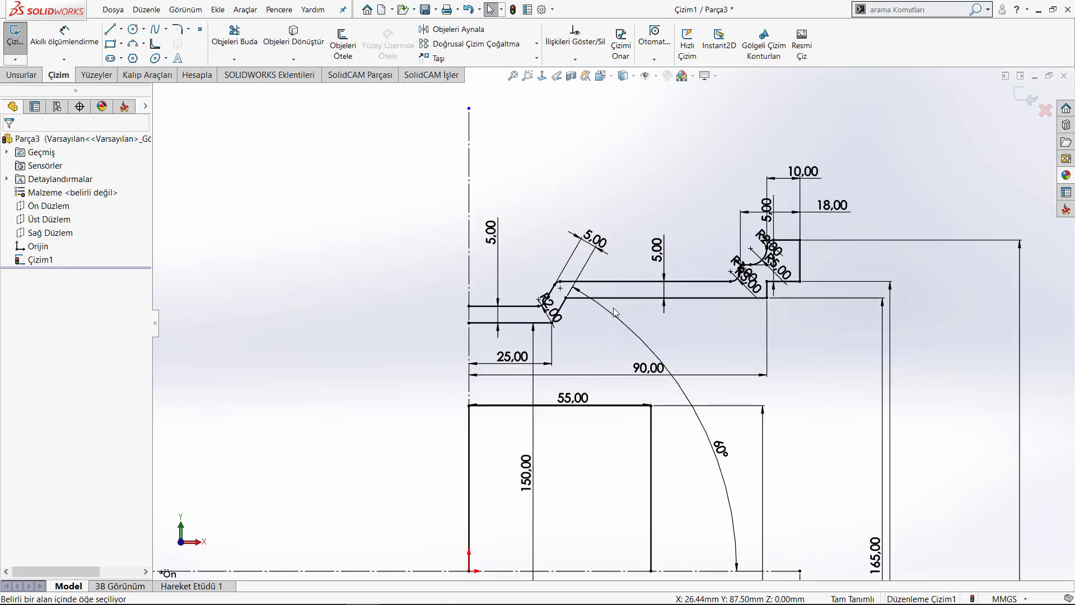
{"action": "scroll", "coordinate": [714, 317], "scroll_direction": "up", "scroll_amount": 3}
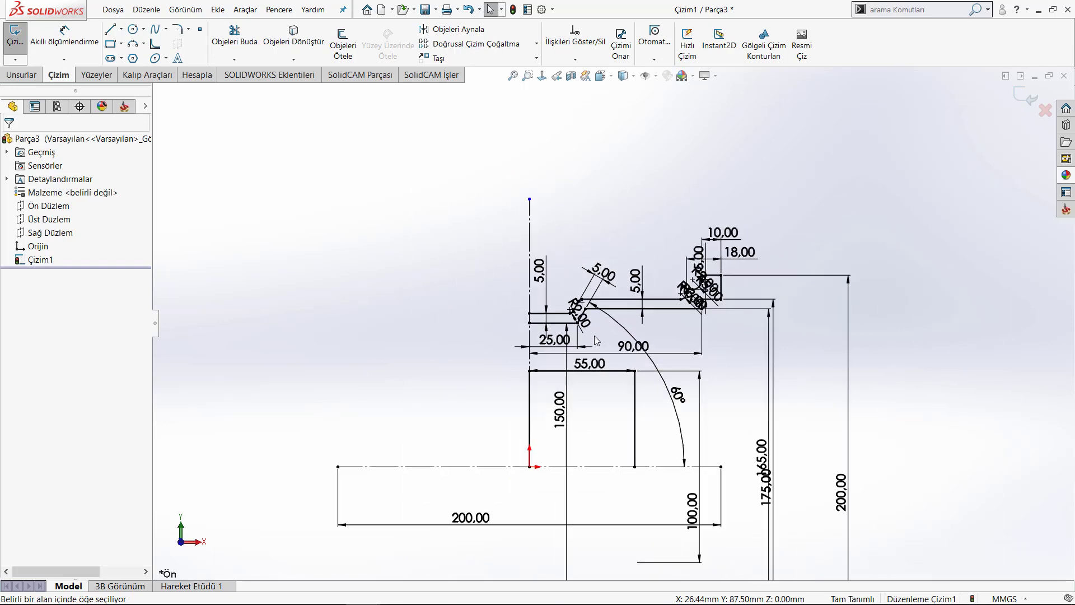
{"action": "scroll", "coordinate": [651, 335], "scroll_direction": "down", "scroll_amount": 3}
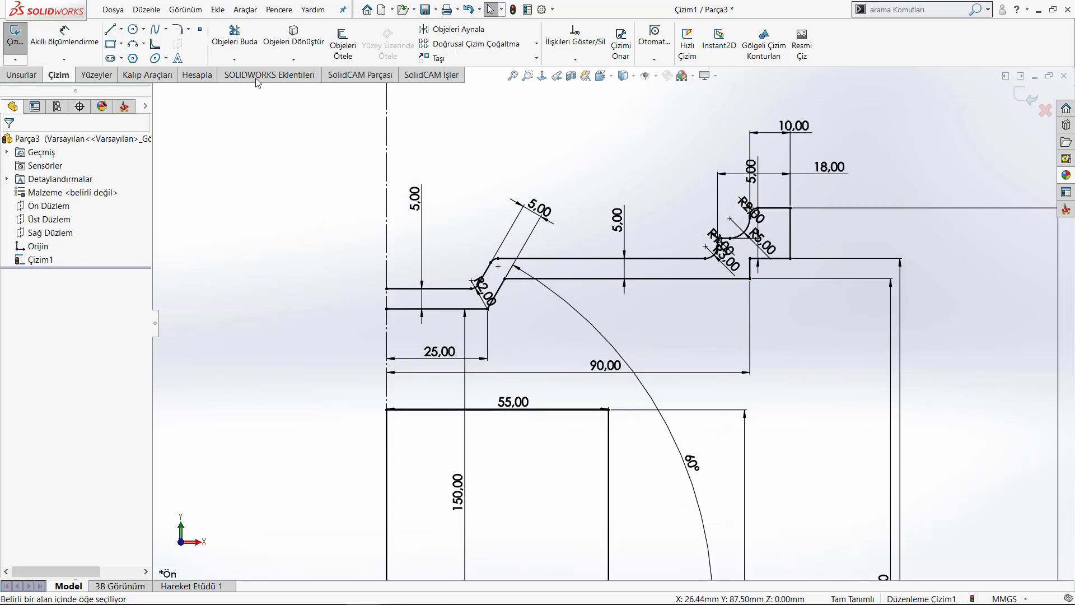
- Fillet the inner slope corners and the flange step corners at 2 mm
{"action": "left_click", "coordinate": [180, 30]}
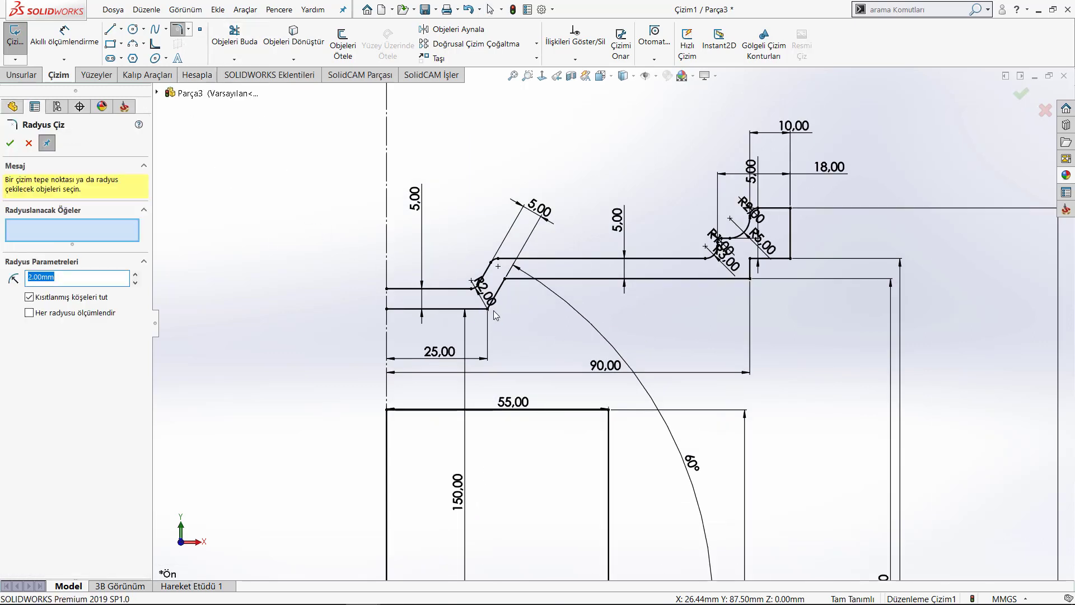
{"action": "scroll", "coordinate": [487, 320], "scroll_direction": "down", "scroll_amount": 2}
{"action": "left_click_drag", "start_coordinate": [479, 331], "coordinate": [554, 263]}
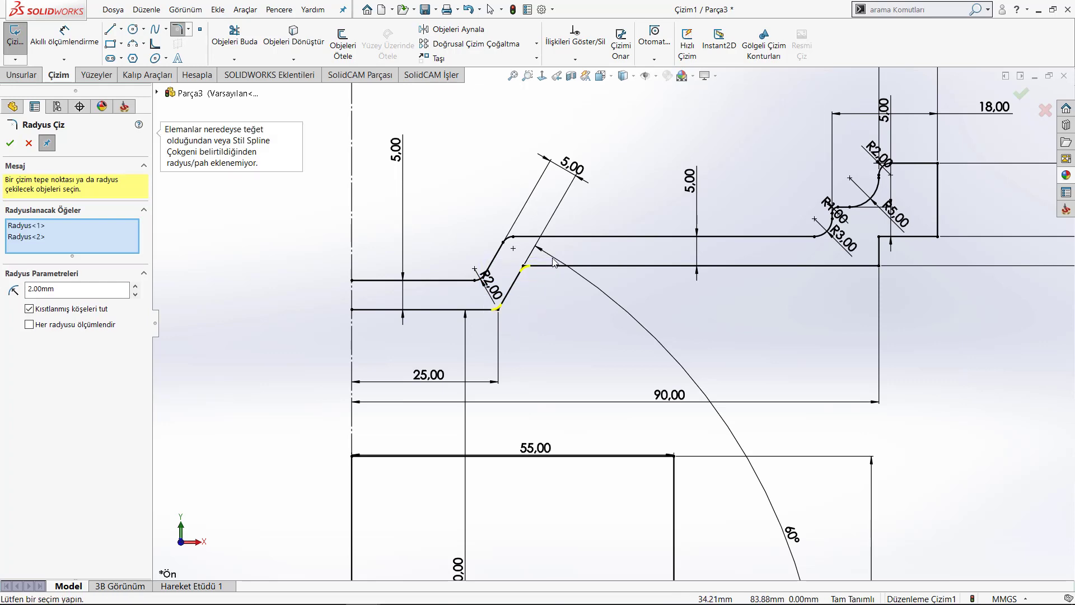
{"action": "scroll", "coordinate": [679, 291], "scroll_direction": "up", "scroll_amount": 3}
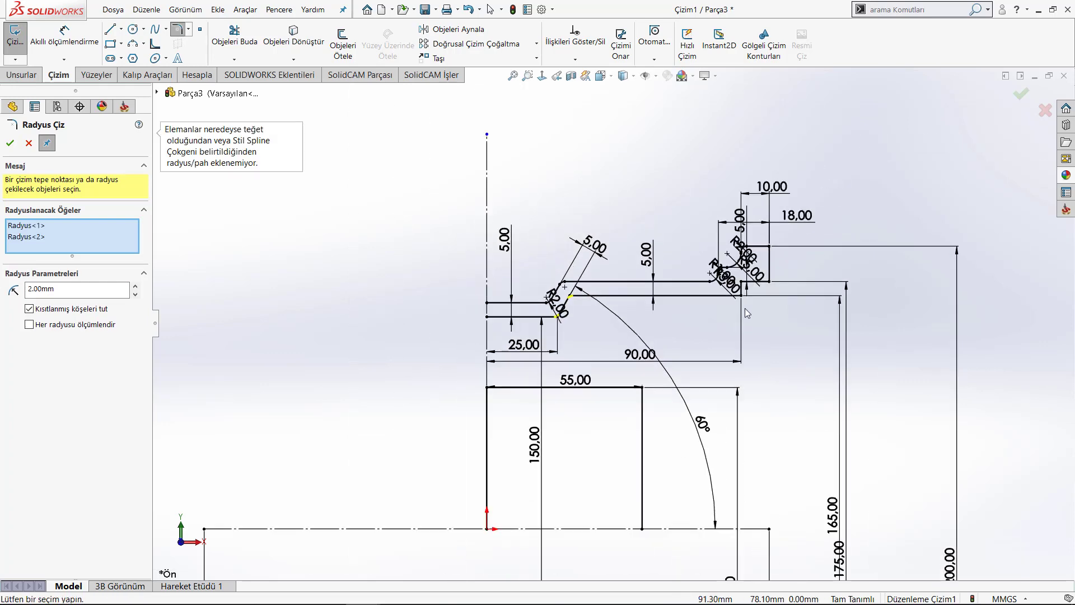
{"action": "scroll", "coordinate": [745, 308], "scroll_direction": "down", "scroll_amount": 3}
{"action": "left_click_drag", "start_coordinate": [713, 302], "coordinate": [745, 248]}
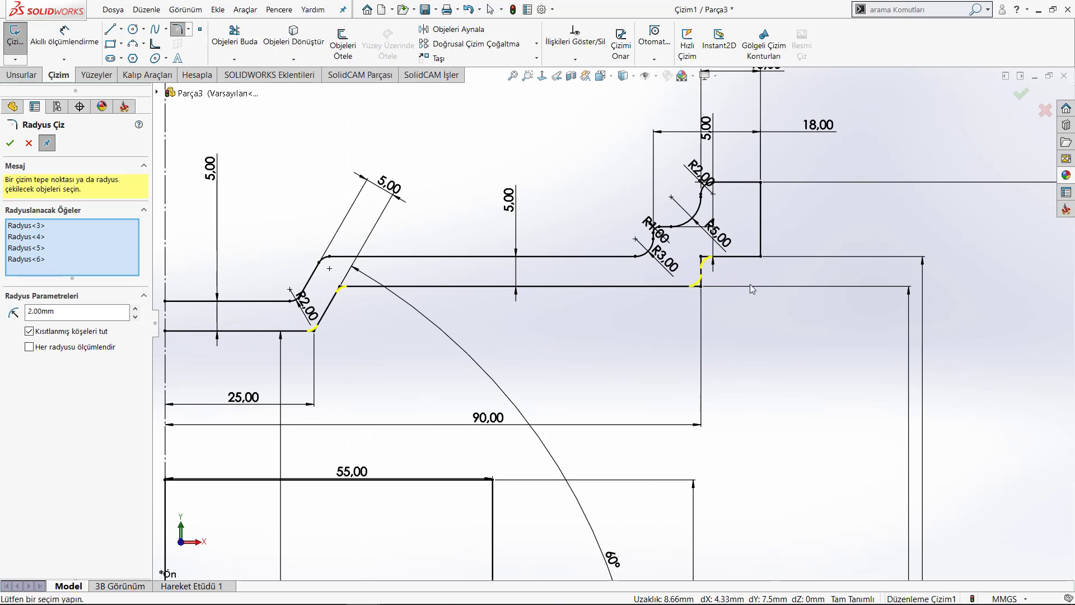
{"action": "left_click", "coordinate": [761, 256]}
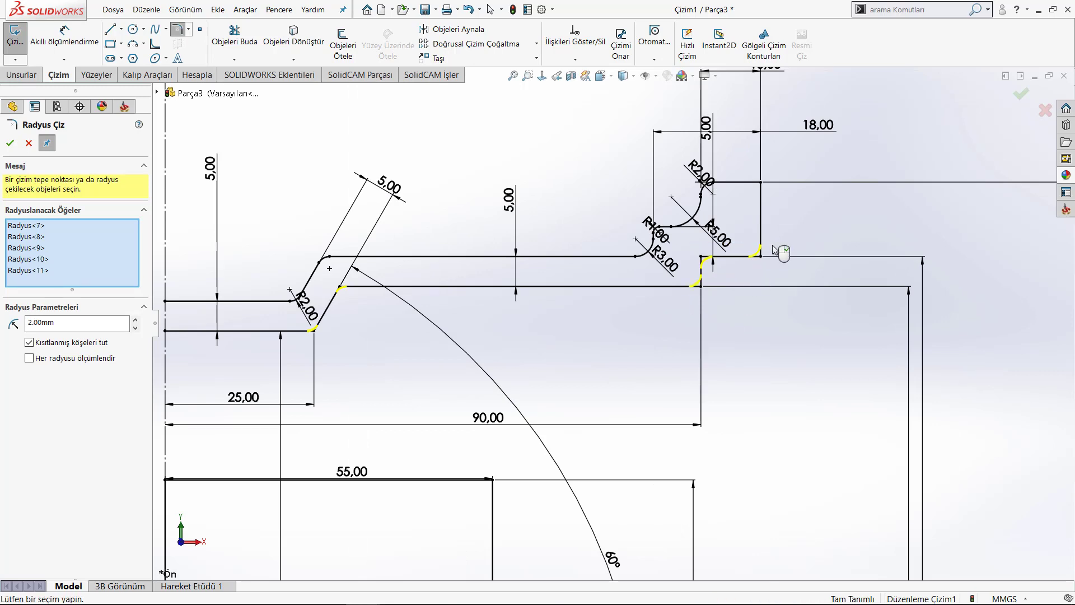
{"action": "right_click", "coordinate": [775, 249]}
{"action": "key", "text": "f"}
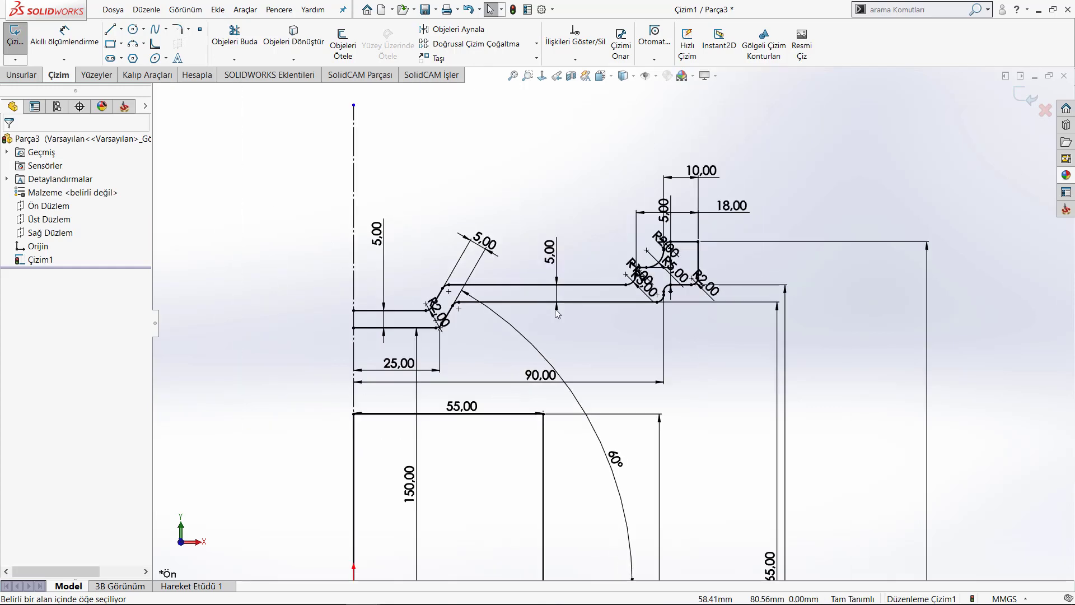
{"action": "scroll", "coordinate": [611, 322], "scroll_direction": "up", "scroll_amount": 3}
{"action": "scroll", "coordinate": [596, 371], "scroll_direction": "up", "scroll_amount": 1}
{"action": "scroll", "coordinate": [597, 370], "scroll_direction": "up", "scroll_amount": 1}
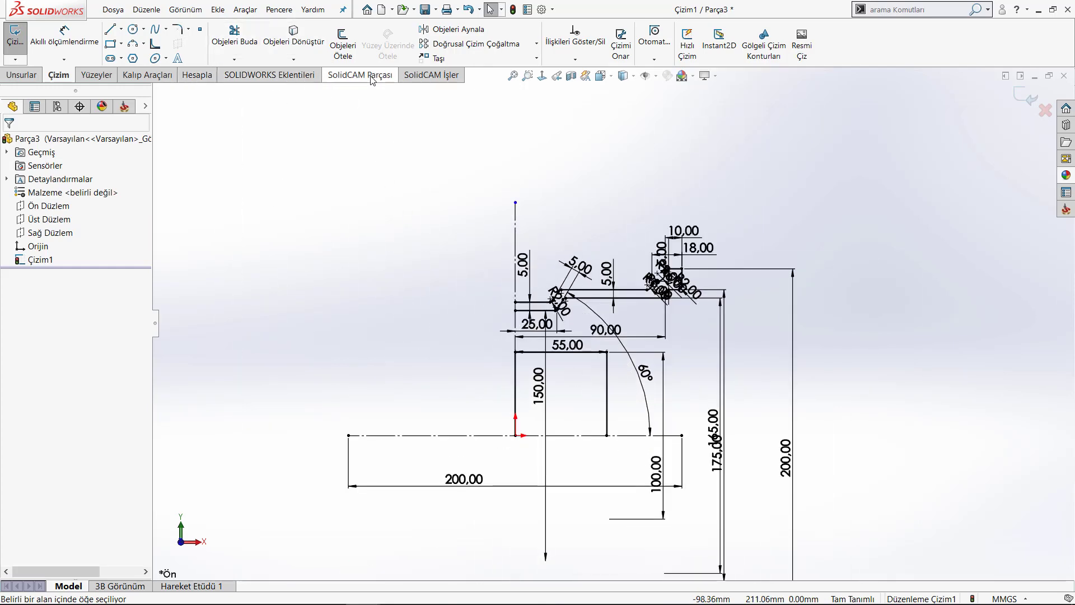
- Mirror the box-selected thin rim profile about the vertical centreline with Mirror Entities
{"action": "left_click", "coordinate": [447, 31]}
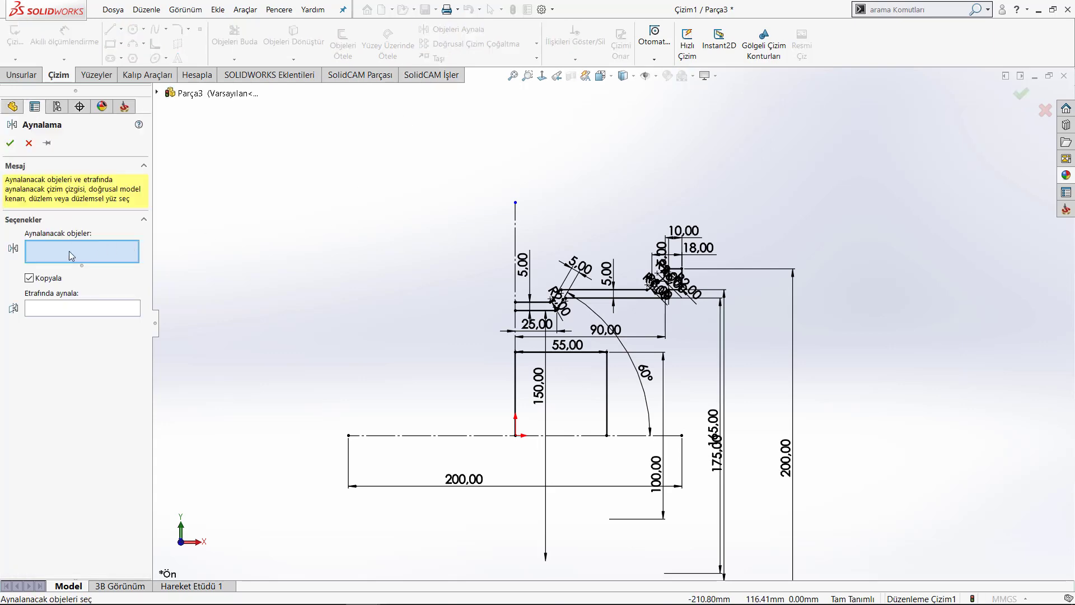
{"action": "scroll", "coordinate": [610, 335], "scroll_direction": "down", "scroll_amount": 3}
{"action": "scroll", "coordinate": [491, 247], "scroll_direction": "up", "scroll_amount": 2}
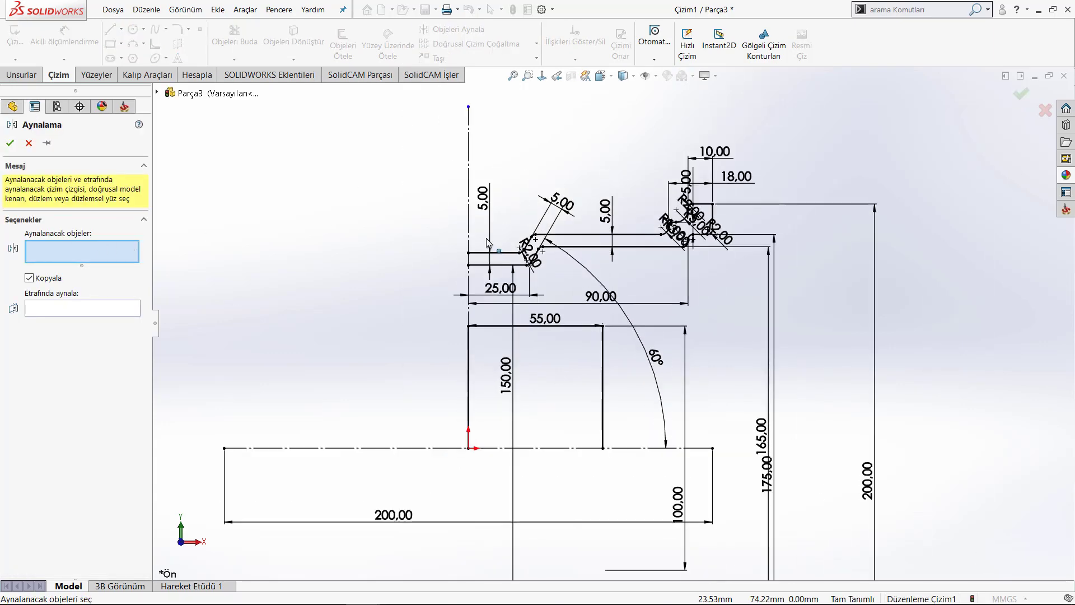
{"action": "left_click_drag", "start_coordinate": [444, 163], "coordinate": [747, 303]}
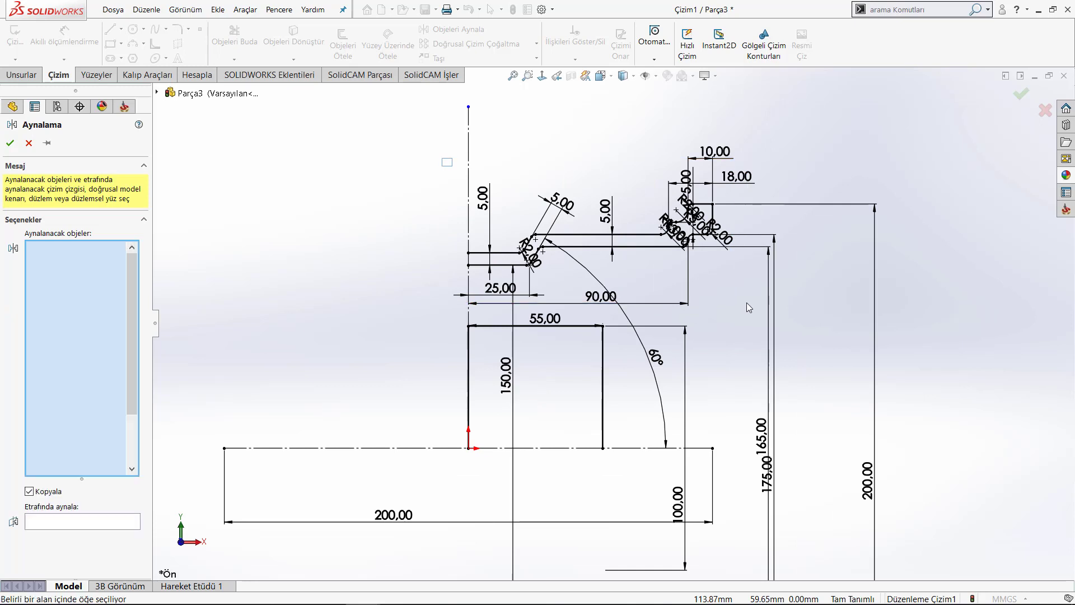
{"action": "left_click", "coordinate": [83, 520]}
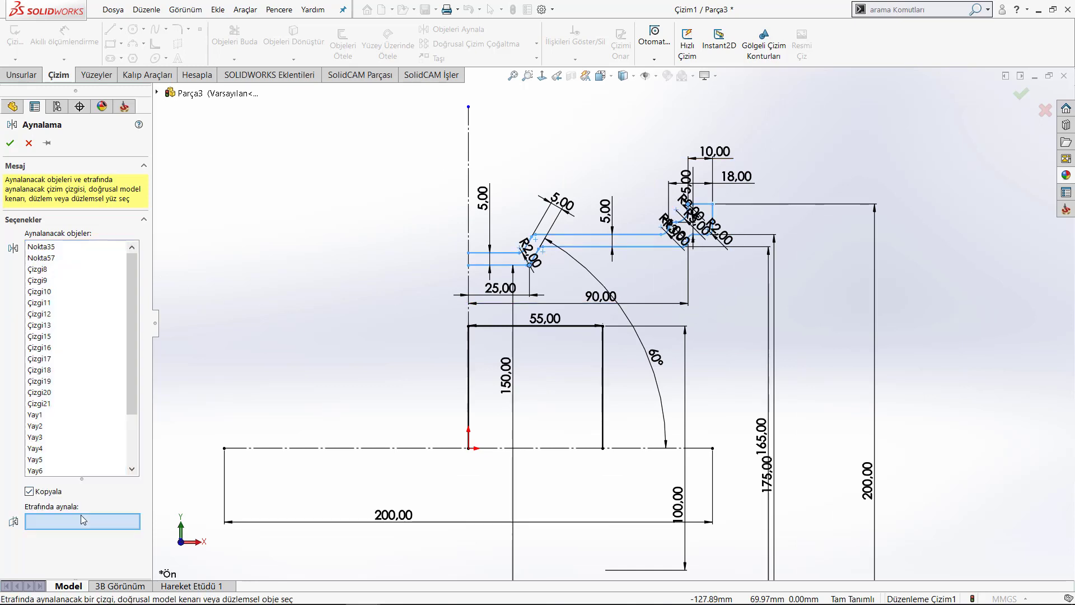
{"action": "left_click", "coordinate": [469, 166]}
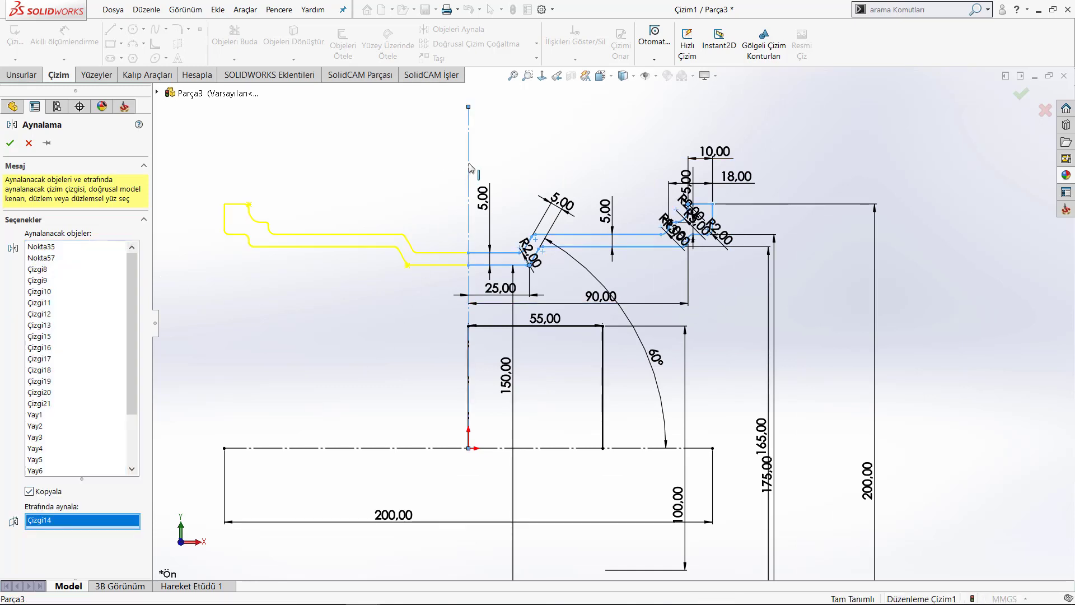
{"action": "key", "text": "Return"}
{"action": "scroll", "coordinate": [552, 383], "scroll_direction": "up", "scroll_amount": 5}
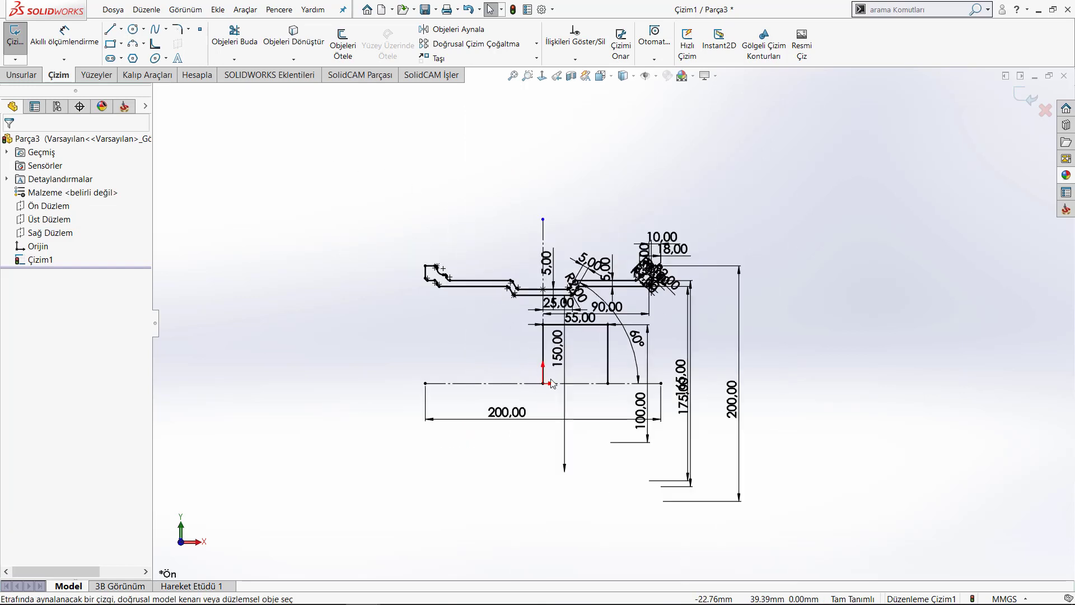
{"action": "scroll", "coordinate": [551, 383], "scroll_direction": "down", "scroll_amount": 1}
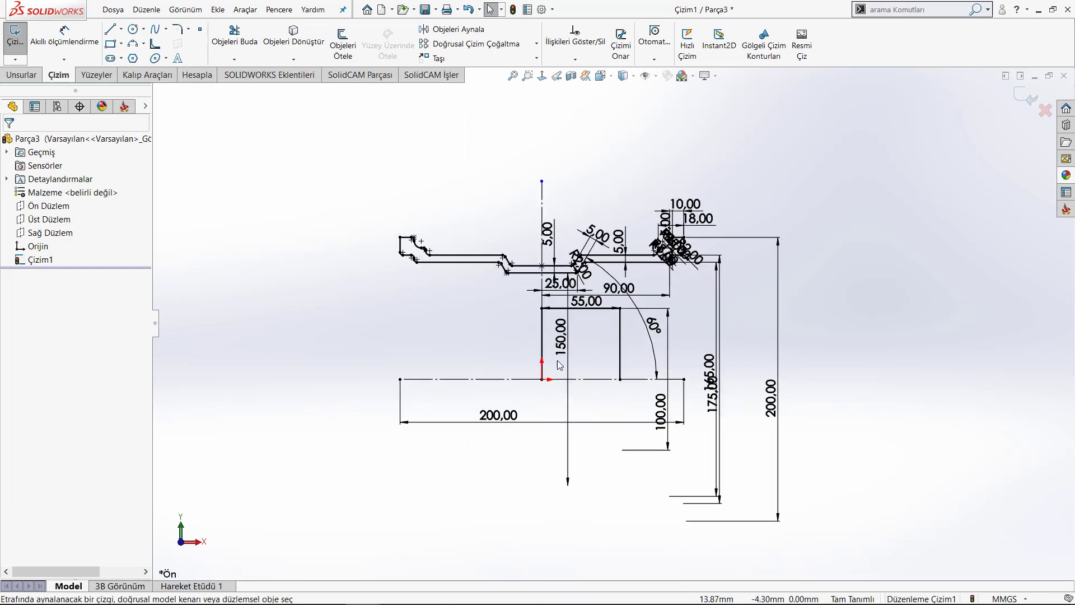
- Revolve about the horizontal centreline at about 287°, using the rim sketch region as the profile
{"action": "left_click", "coordinate": [31, 78]}
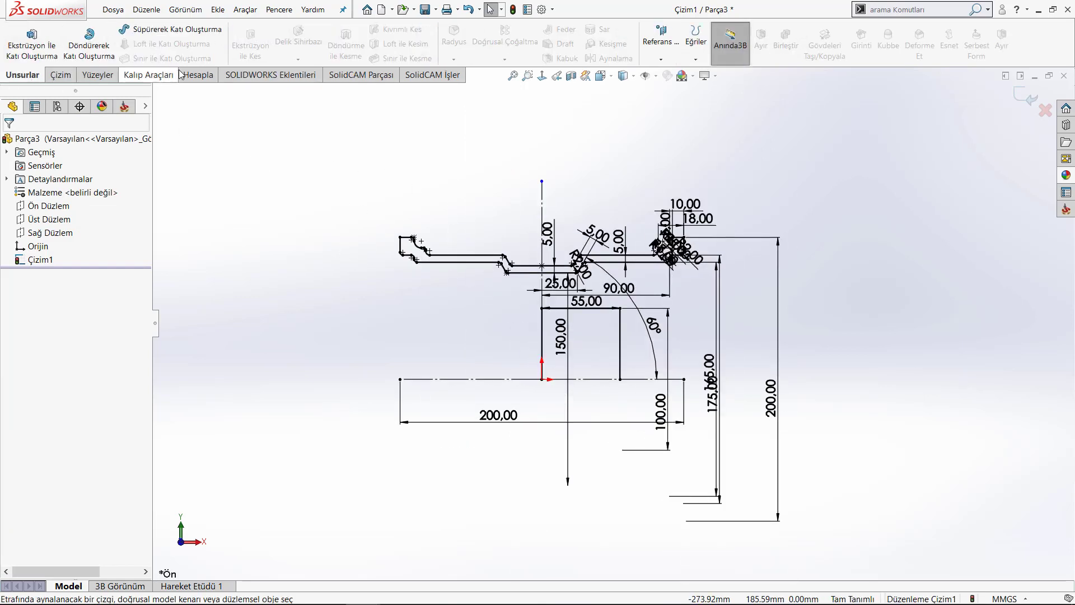
{"action": "left_click", "coordinate": [103, 51]}
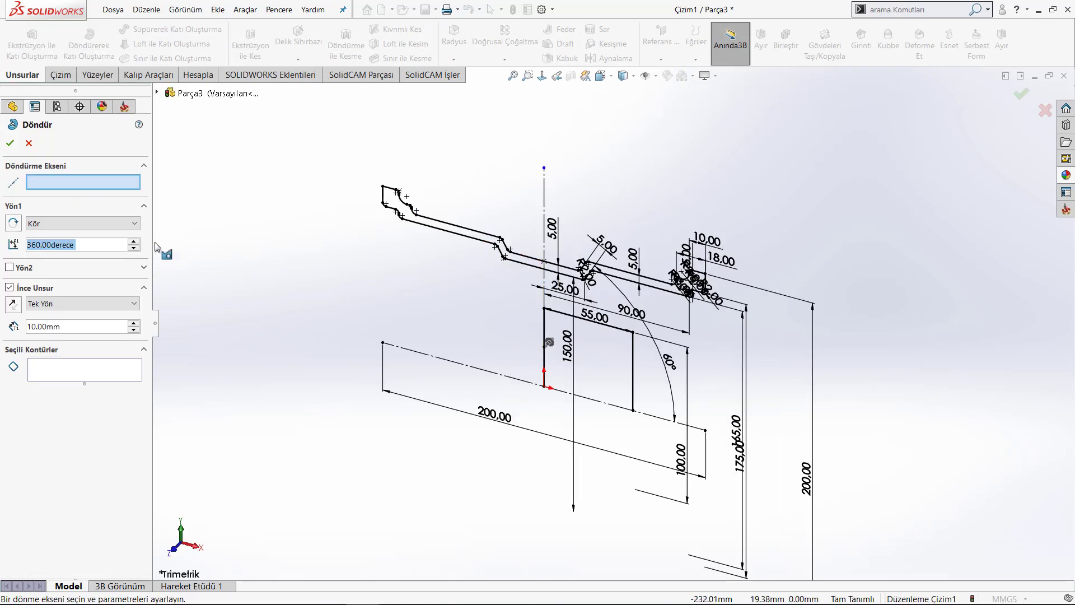
{"action": "left_click", "coordinate": [491, 375]}
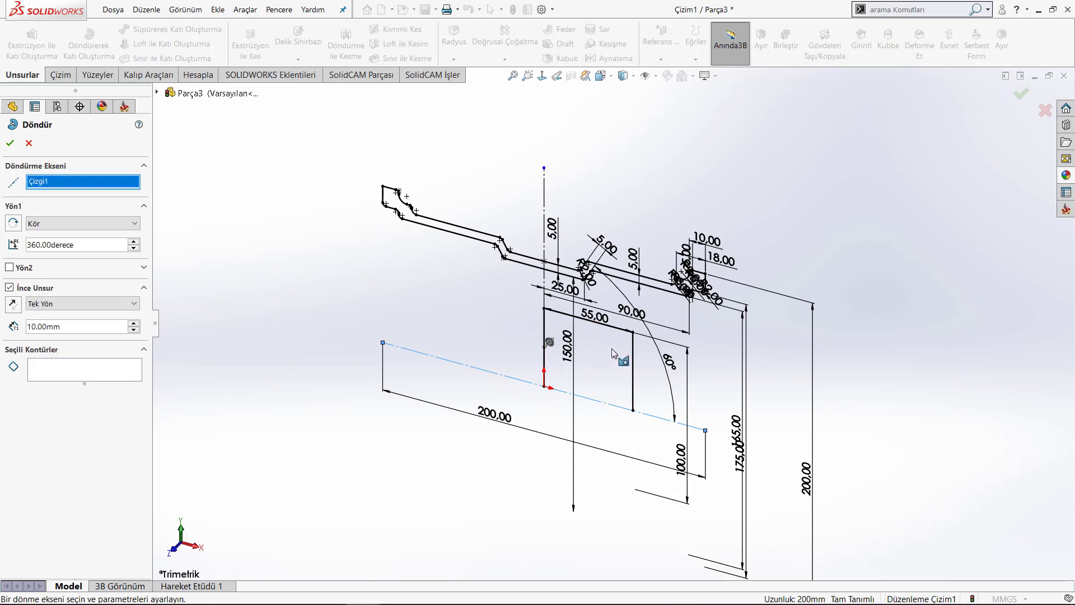
{"action": "left_click", "coordinate": [548, 342]}
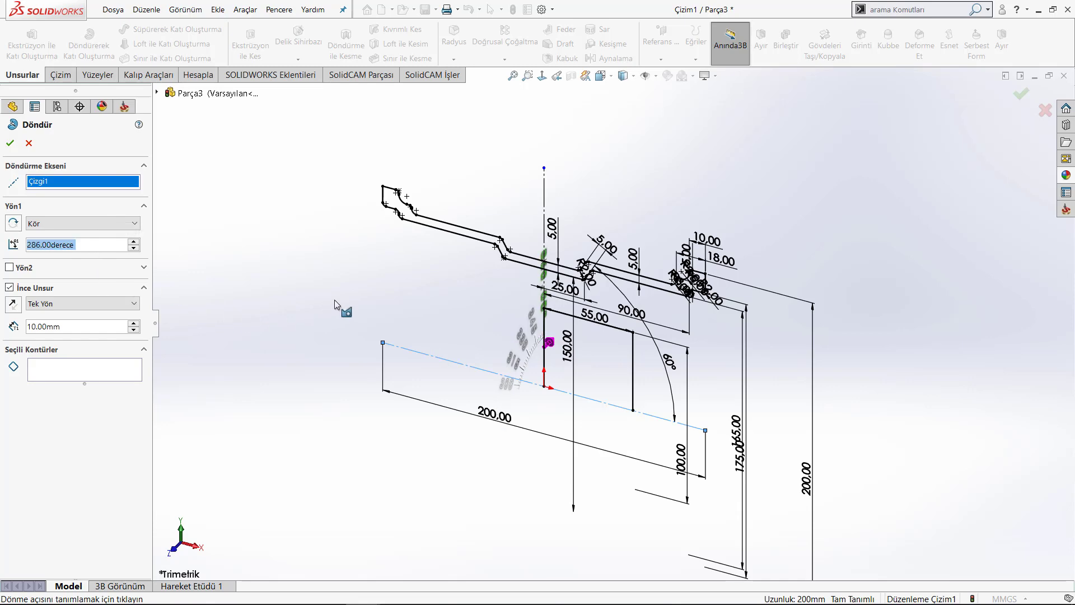
{"action": "left_click", "coordinate": [482, 241]}
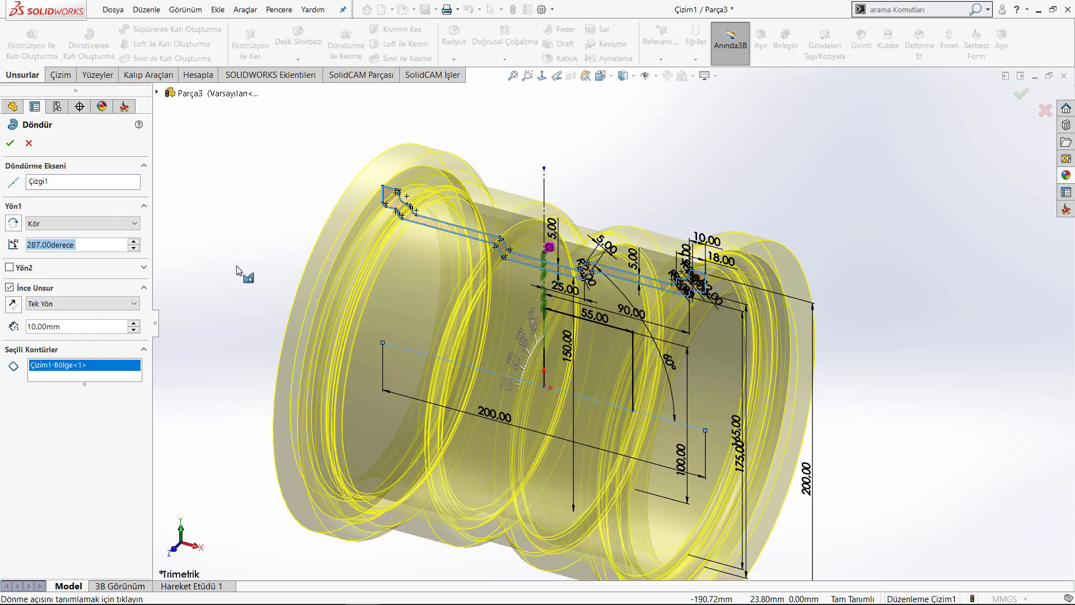
- Set the revolve's Direction 1 angle to a full 360°
{"action": "left_click", "coordinate": [88, 250]}
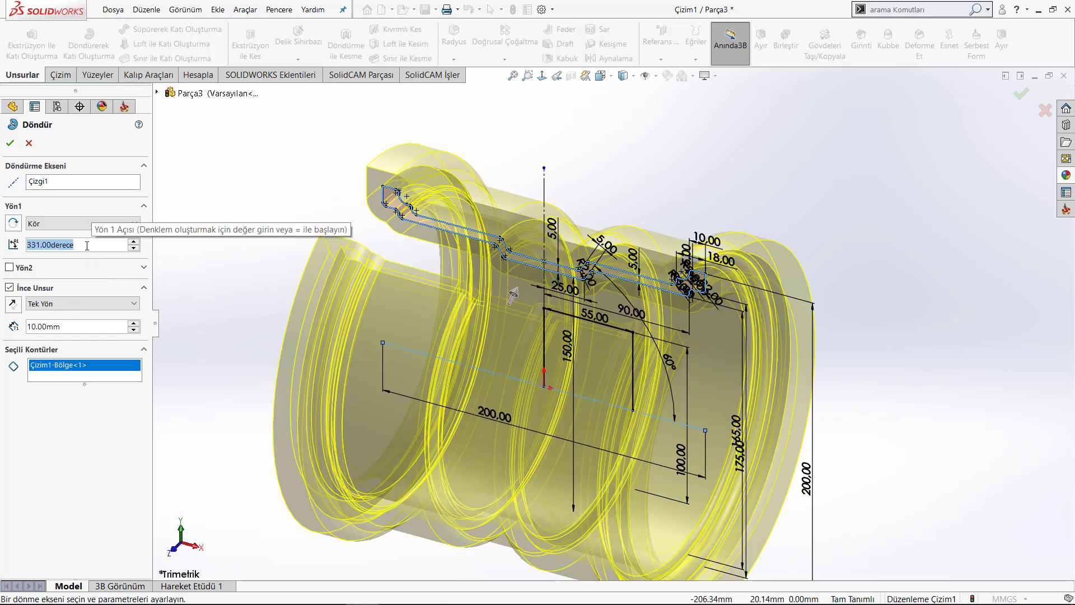
{"action": "type", "text": "360"}
{"action": "key", "text": "Return"}
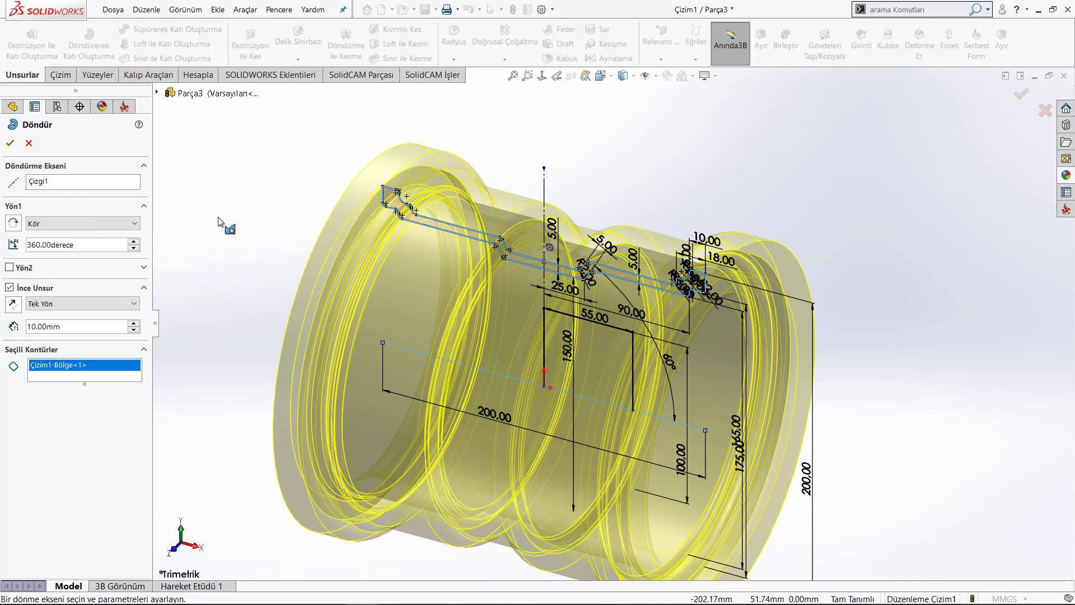
{"action": "scroll", "coordinate": [589, 351], "scroll_direction": "down", "scroll_amount": 3}
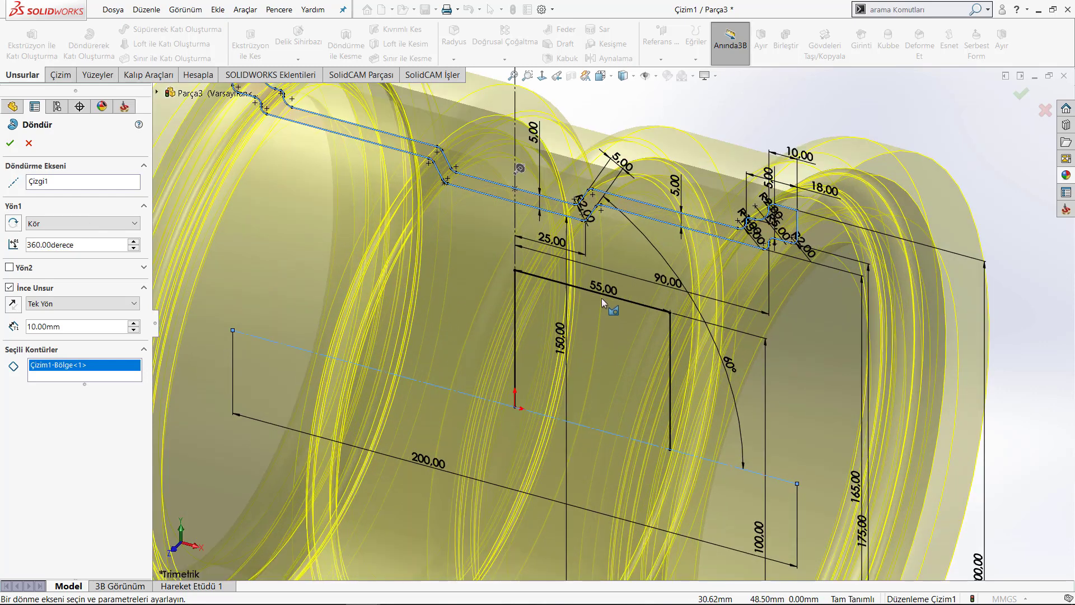
- Add the closed inner rectangle to Selected Contours and check the preview from the front
{"action": "left_click", "coordinate": [113, 380]}
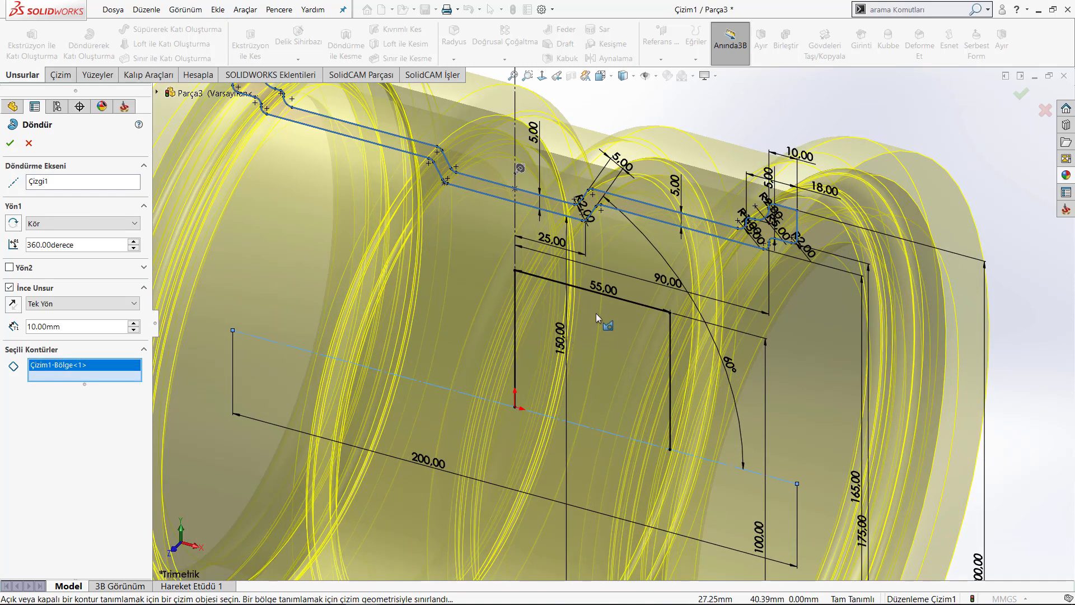
{"action": "left_click", "coordinate": [622, 301]}
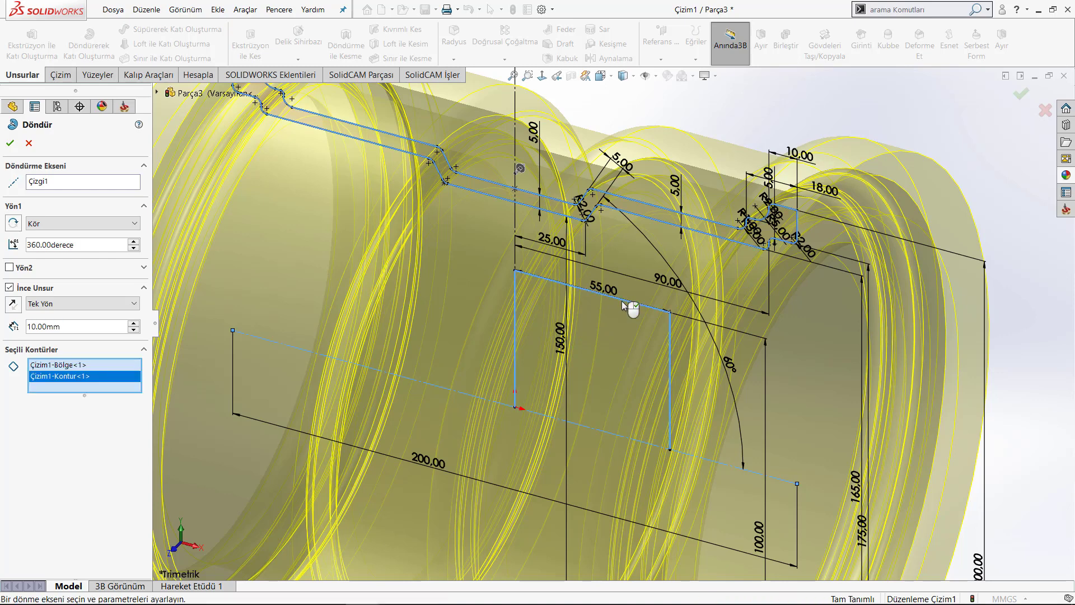
{"action": "scroll", "coordinate": [567, 322], "scroll_direction": "up", "scroll_amount": 3}
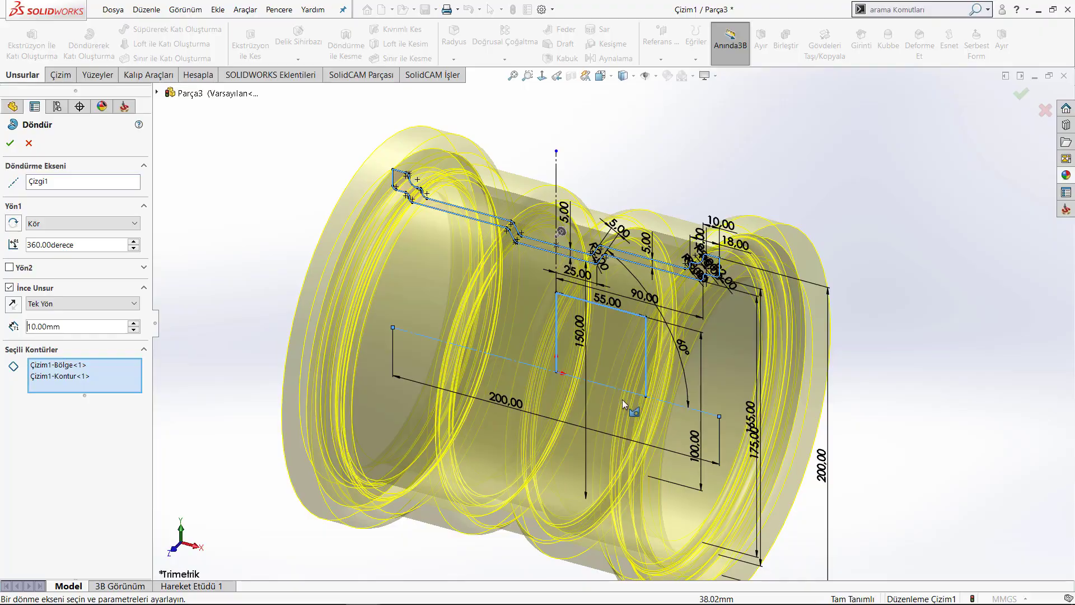
{"action": "mouse_move", "coordinate": [623, 399]}
{"action": "middle_mouse_down"}
{"action": "mouse_move", "coordinate": [665, 305]}
{"action": "mouse_move", "coordinate": [657, 334]}
{"action": "mouse_move", "coordinate": [638, 328]}
{"action": "mouse_move", "coordinate": [640, 310]}
{"action": "mouse_move", "coordinate": [650, 348]}
{"action": "mouse_move", "coordinate": [630, 347]}
{"action": "mouse_move", "coordinate": [609, 307]}
{"action": "mouse_move", "coordinate": [642, 338]}
{"action": "mouse_move", "coordinate": [626, 344]}
{"action": "mouse_move", "coordinate": [644, 357]}
{"action": "mouse_move", "coordinate": [637, 368]}
{"action": "middle_mouse_up"}
{"action": "scroll", "coordinate": [650, 347], "scroll_direction": "up", "scroll_amount": 2}
{"action": "scroll", "coordinate": [636, 358], "scroll_direction": "up", "scroll_amount": 1}
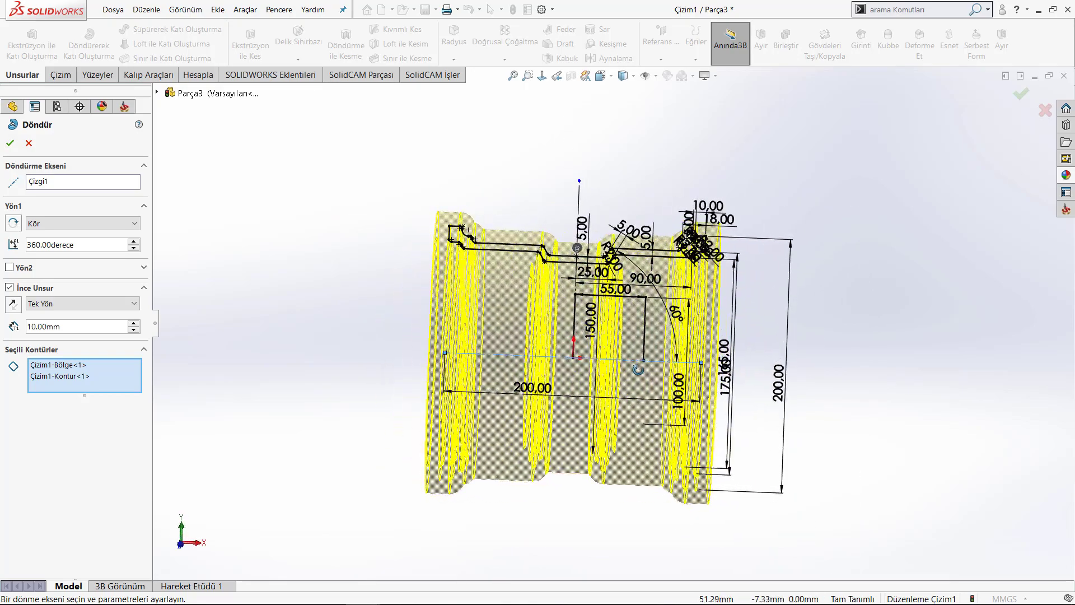
- Accept the thin revolve Döndür-İnce1 and view the rim from the side
{"action": "key", "text": "Return"}
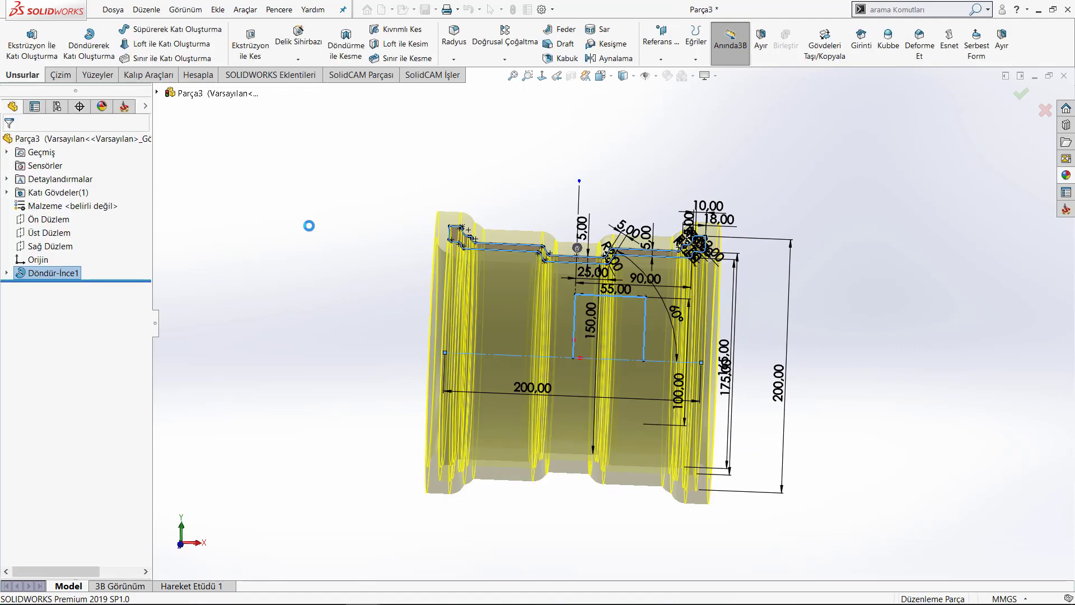
{"action": "mouse_move", "coordinate": [415, 308]}
{"action": "middle_mouse_down"}
{"action": "mouse_move", "coordinate": [396, 367]}
{"action": "mouse_move", "coordinate": [297, 291]}
{"action": "mouse_move", "coordinate": [291, 341]}
{"action": "mouse_move", "coordinate": [457, 350]}
{"action": "mouse_move", "coordinate": [443, 358]}
{"action": "mouse_move", "coordinate": [398, 340]}
{"action": "mouse_move", "coordinate": [413, 372]}
{"action": "mouse_move", "coordinate": [425, 364]}
{"action": "middle_mouse_up"}
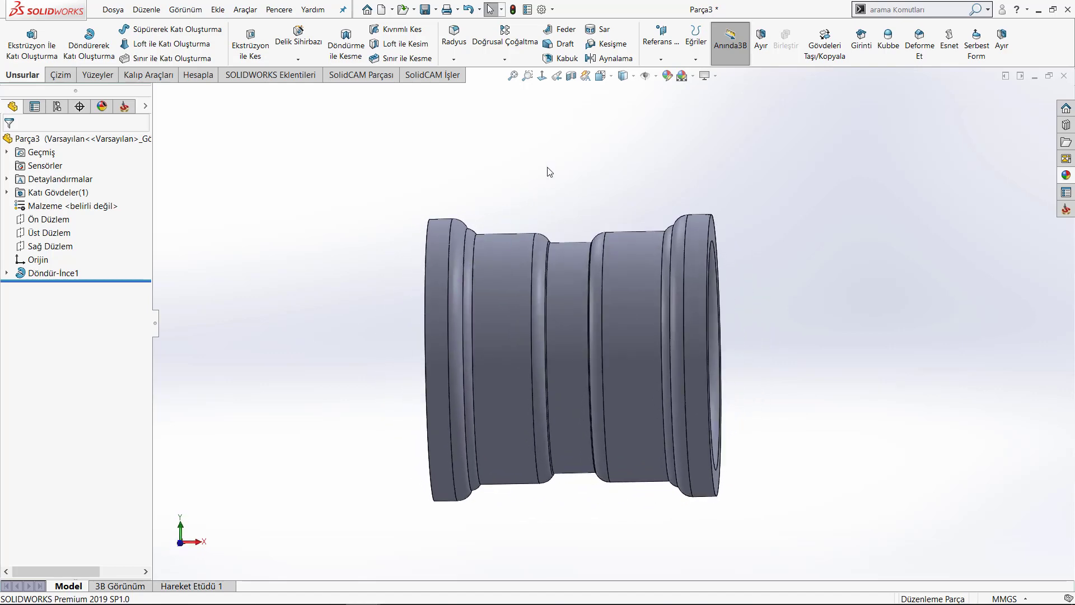
{"action": "left_click", "coordinate": [542, 76]}
{"action": "scroll", "coordinate": [573, 267], "scroll_direction": "up", "scroll_amount": 3}
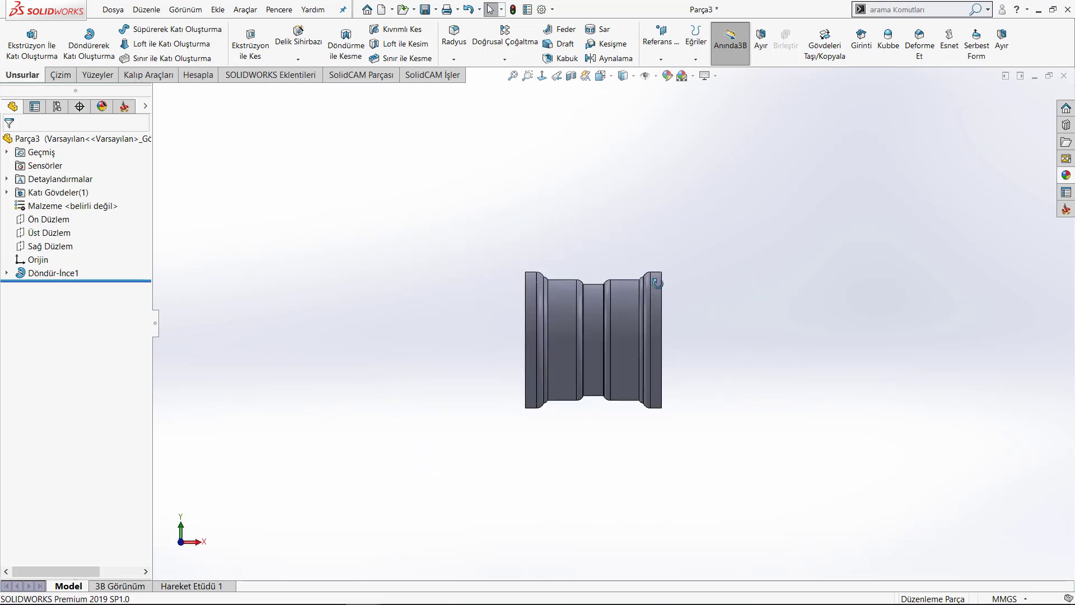
- Inspect the rim at a three-quarter angle, then edit its sketch Çizim1 from a face
{"action": "mouse_move", "coordinate": [573, 267]}
{"action": "middle_mouse_down"}
{"action": "mouse_move", "coordinate": [741, 322]}
{"action": "mouse_move", "coordinate": [705, 375]}
{"action": "mouse_move", "coordinate": [624, 281]}
{"action": "middle_mouse_up"}
{"action": "scroll", "coordinate": [610, 297], "scroll_direction": "down", "scroll_amount": 4}
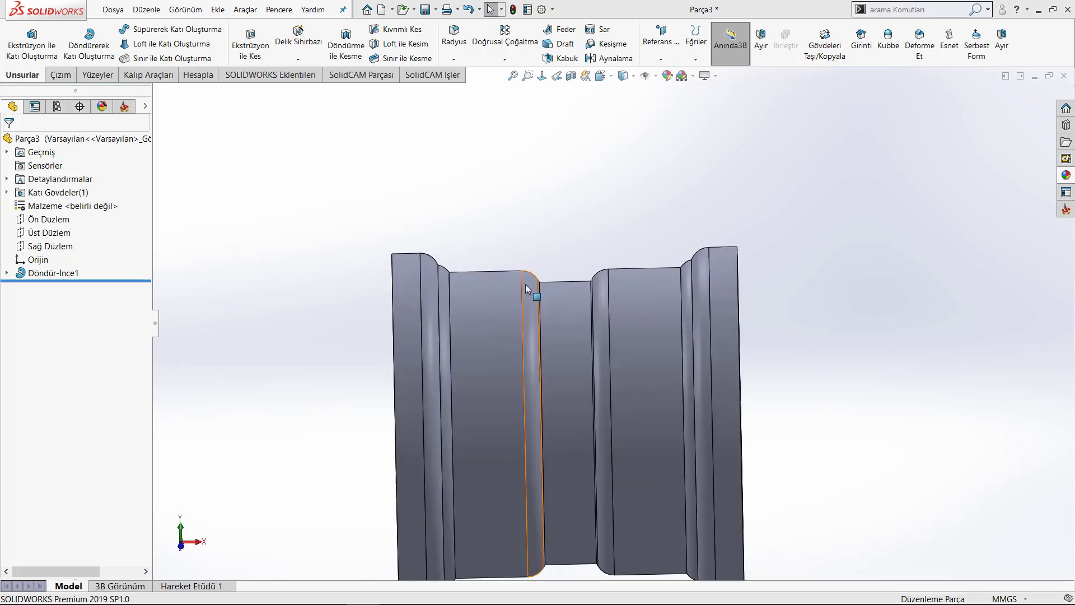
{"action": "middle_click_drag", "start_coordinate": [641, 331], "coordinate": [686, 233], "text": "ctrl"}
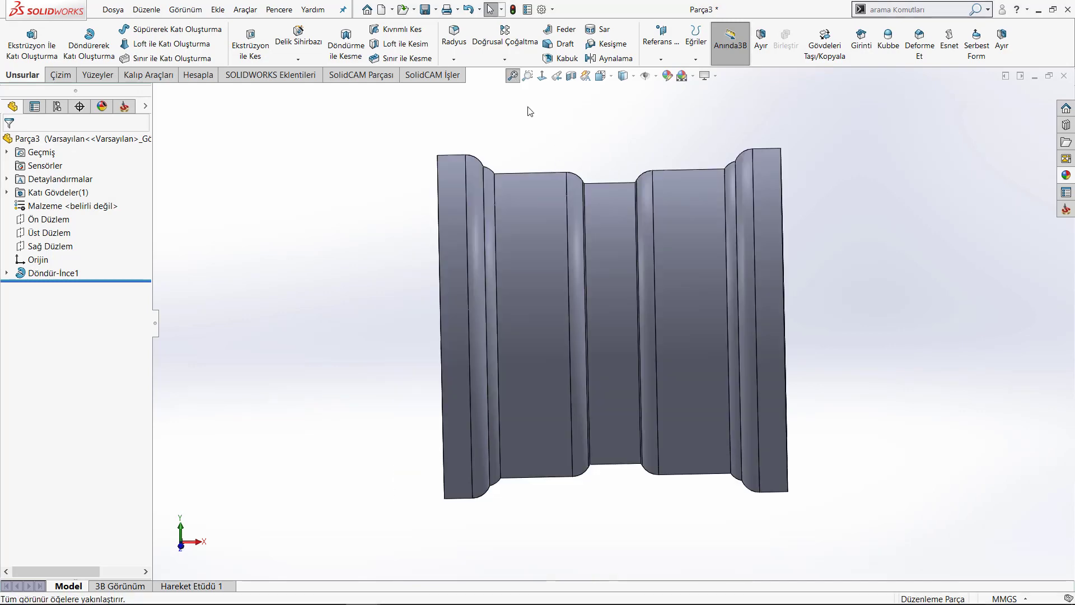
{"action": "left_click", "coordinate": [687, 233]}
{"action": "left_click", "coordinate": [736, 183]}
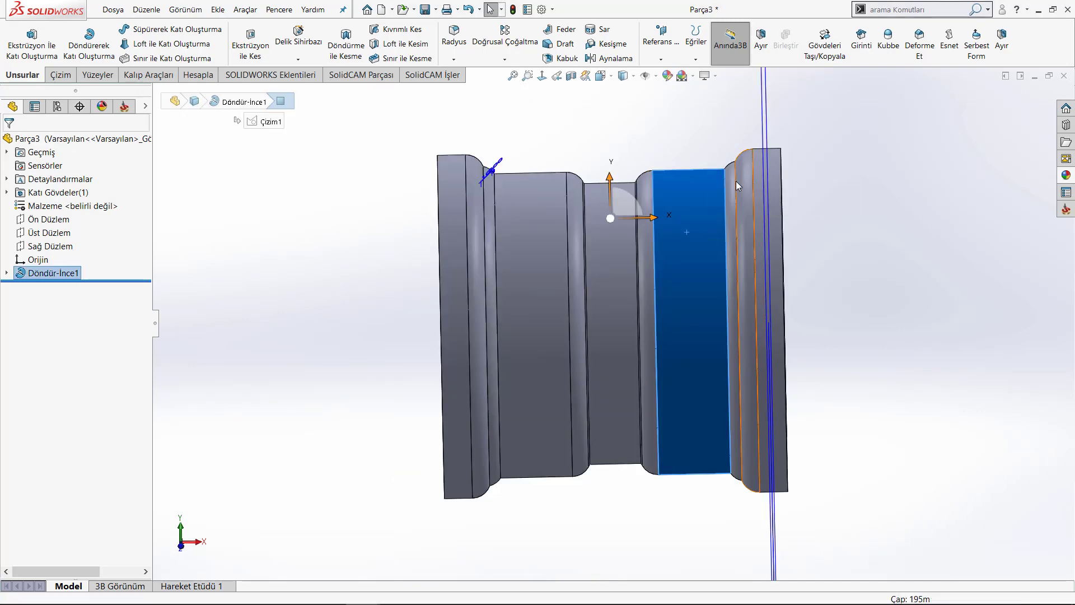
- In Front view, change the outer Ø200 diameter dimension to 400
{"action": "key", "text": "ctrl+1"}
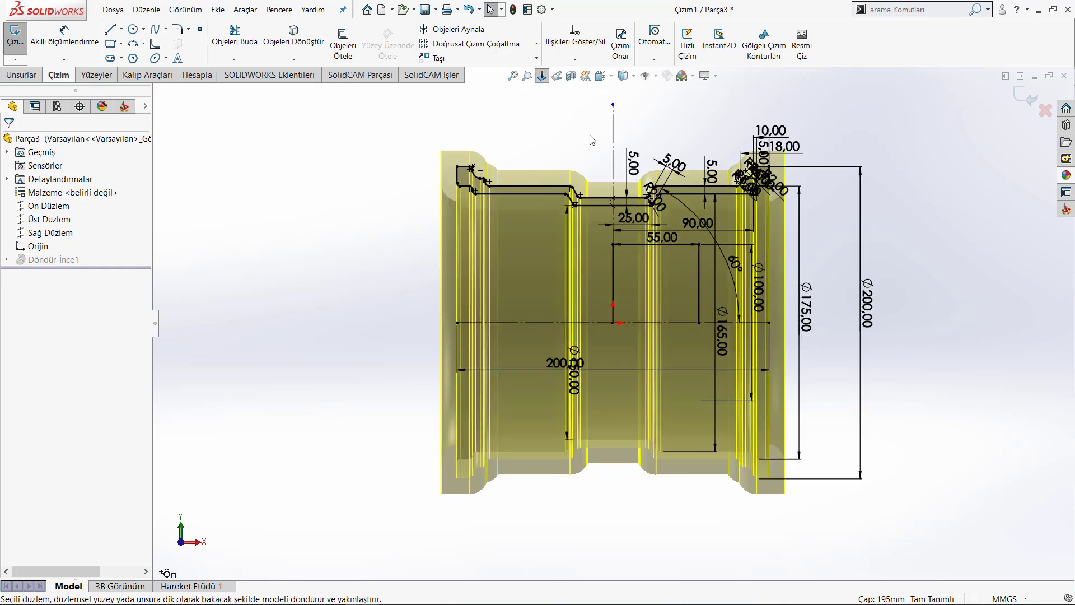
{"action": "double_click", "coordinate": [866, 305]}
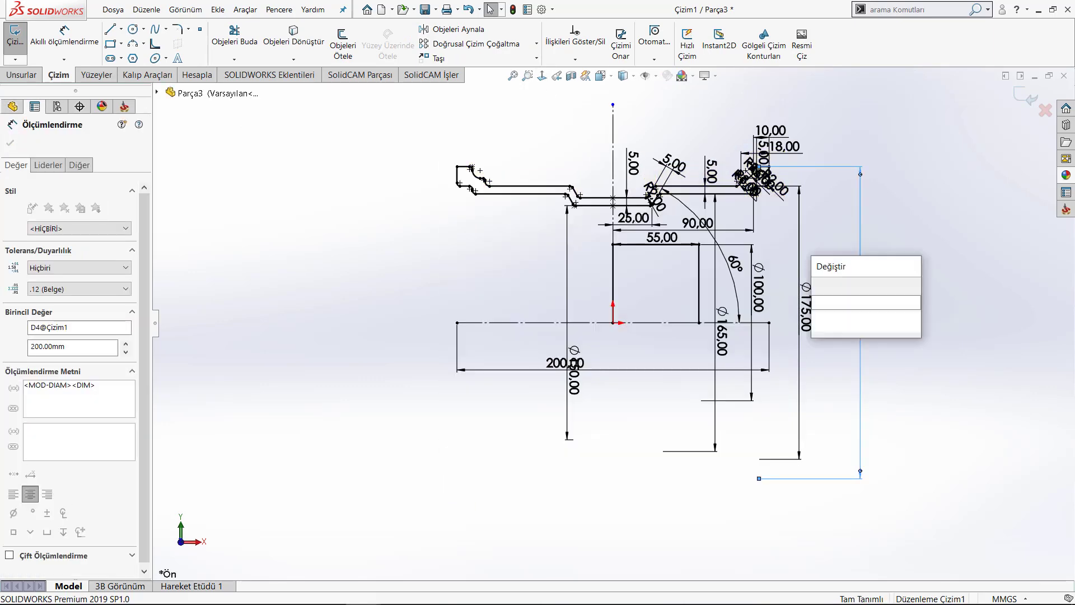
{"action": "type", "text": "400"}
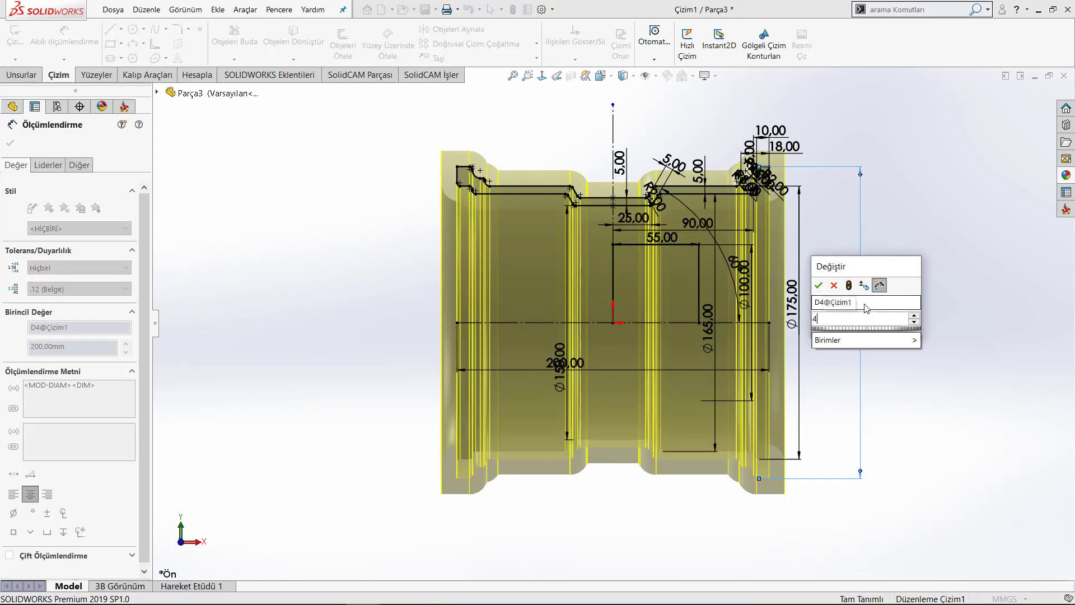
{"action": "key", "text": "Return"}
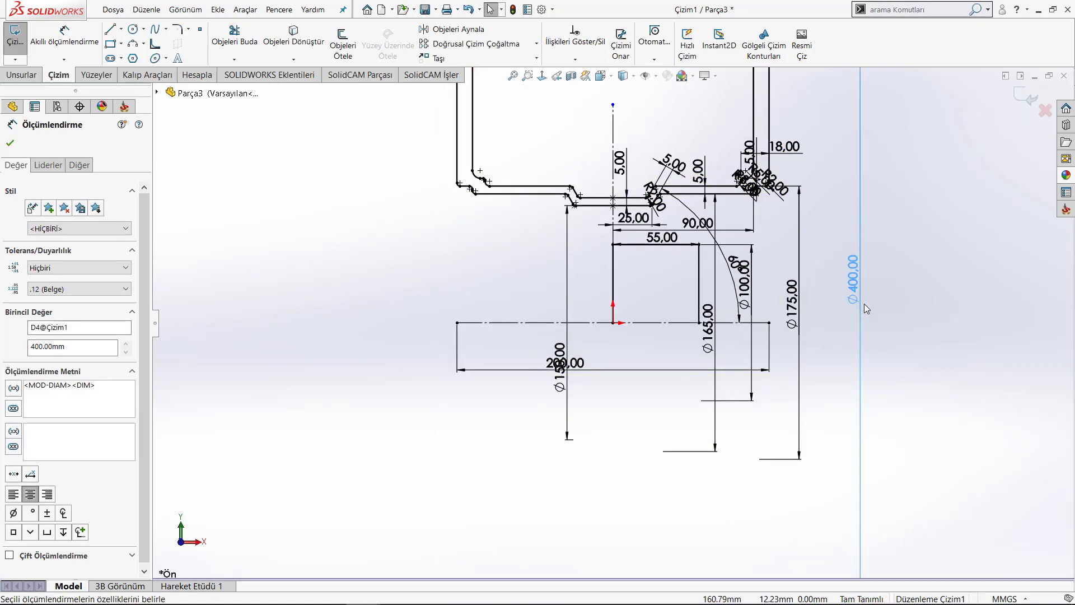
{"action": "left_click", "coordinate": [925, 263]}
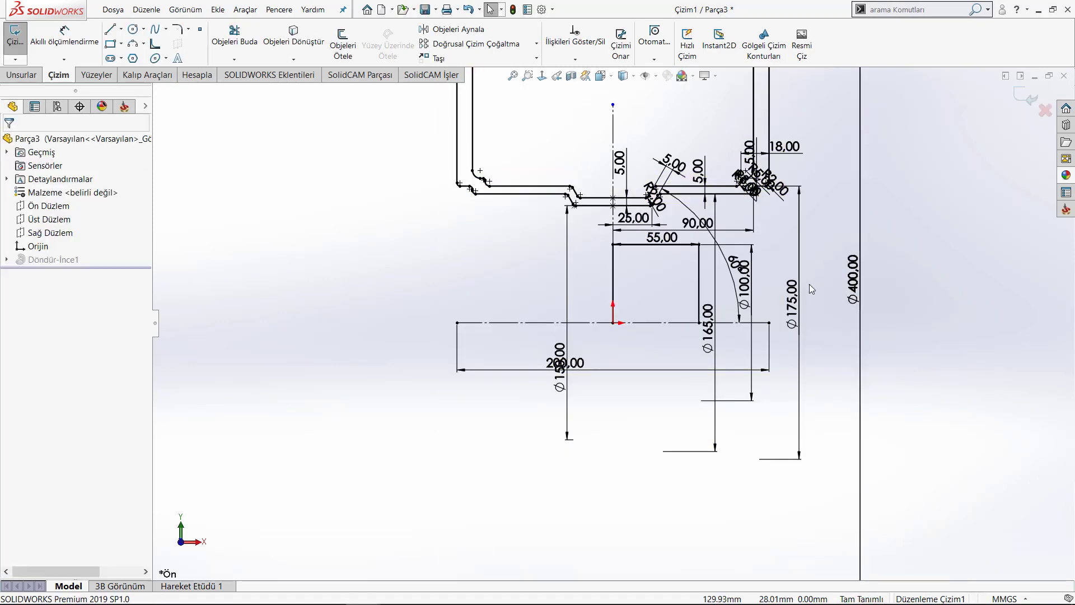
- Compare Ø200 and Ø400 with undo and redo, keeping Ø400
{"action": "key", "text": "z"}
{"action": "key", "text": "z"}
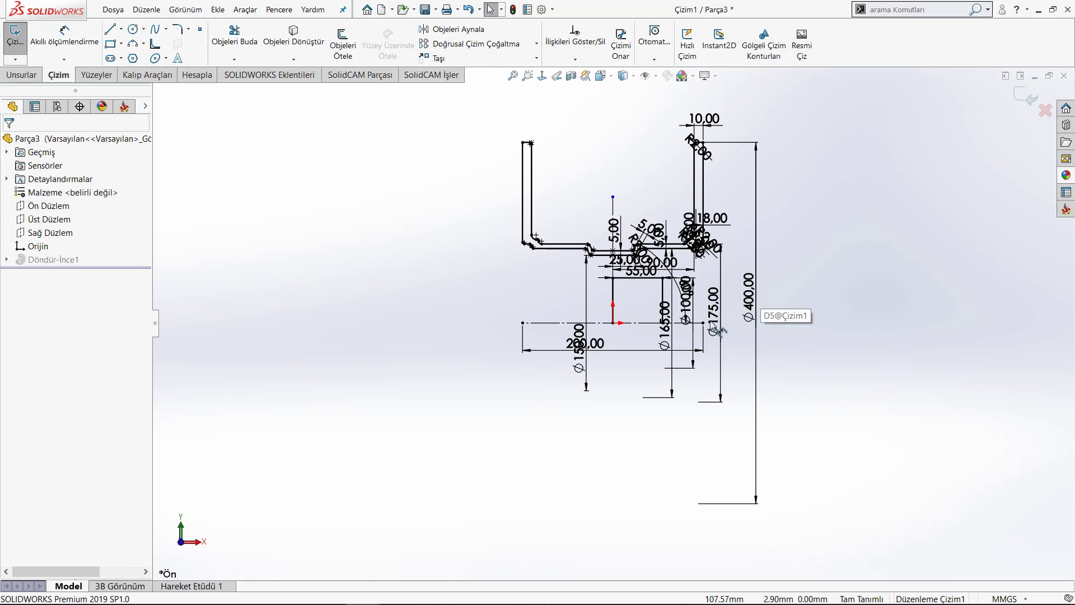
{"action": "scroll", "coordinate": [719, 331], "scroll_direction": "down", "scroll_amount": 1}
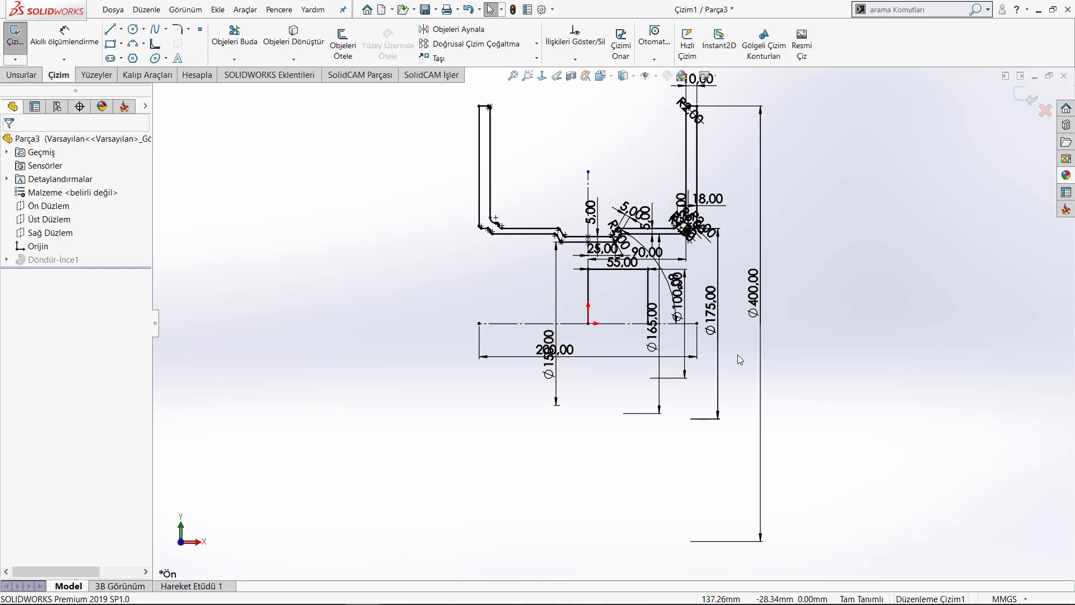
{"action": "key", "text": "ctrl+z"}
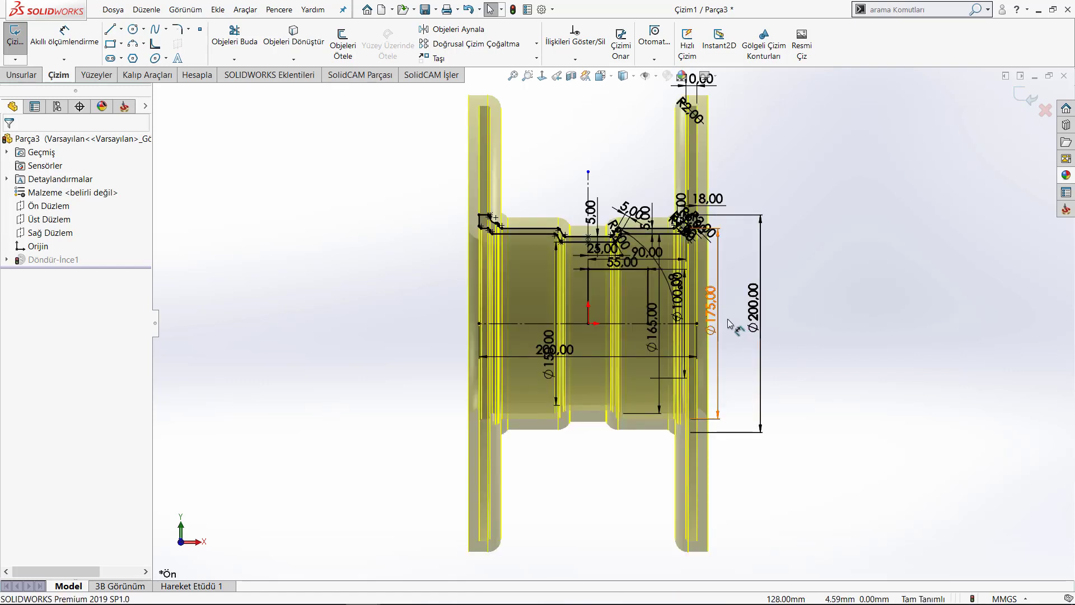
{"action": "scroll", "coordinate": [757, 329], "scroll_direction": "down", "scroll_amount": 2}
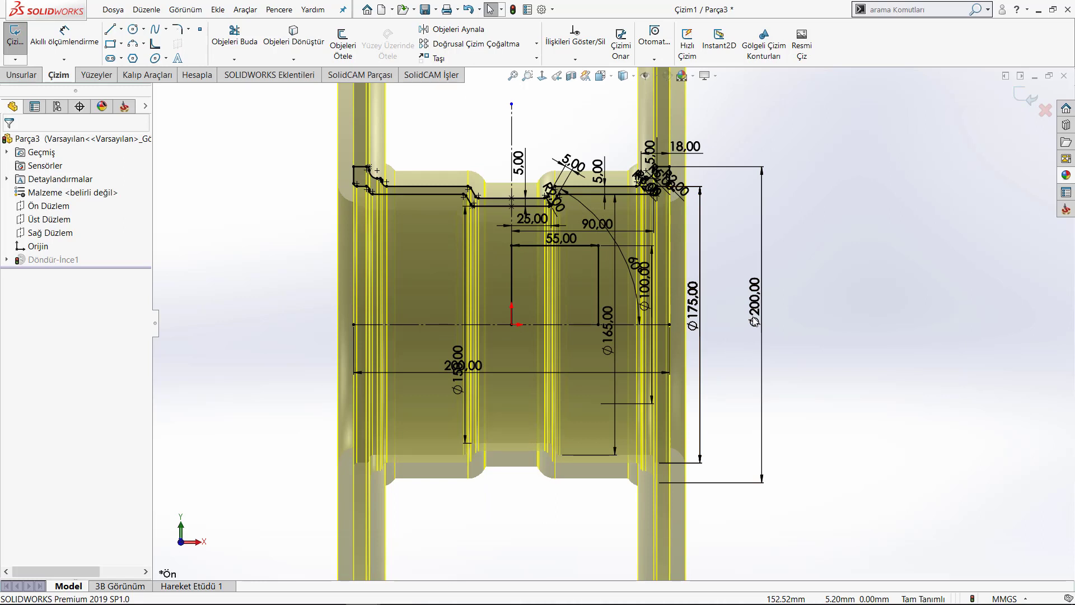
{"action": "key", "text": "ctrl+y"}
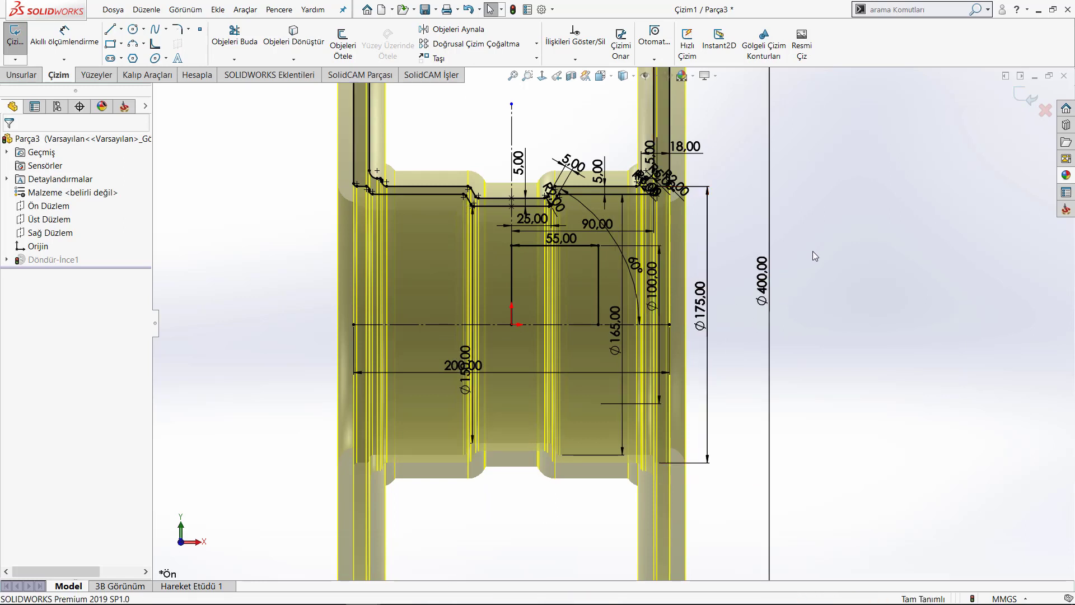
{"action": "key", "text": "z"}
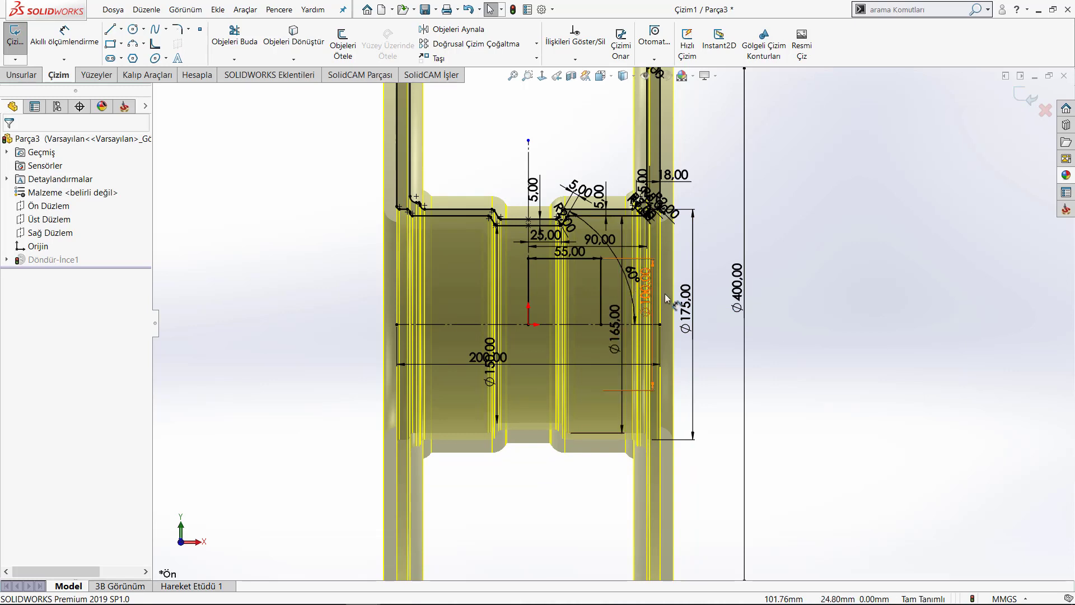
- Change the Ø175 diameter to 375 mm and the Ø165 diameter to 365 mm
{"action": "double_click", "coordinate": [687, 311]}
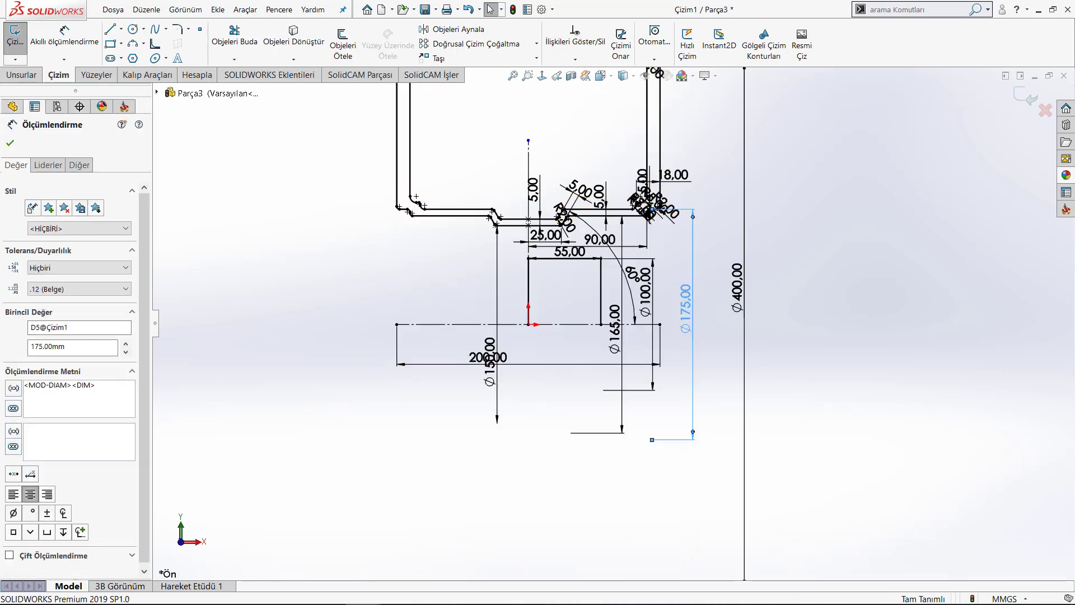
{"action": "type", "text": "375"}
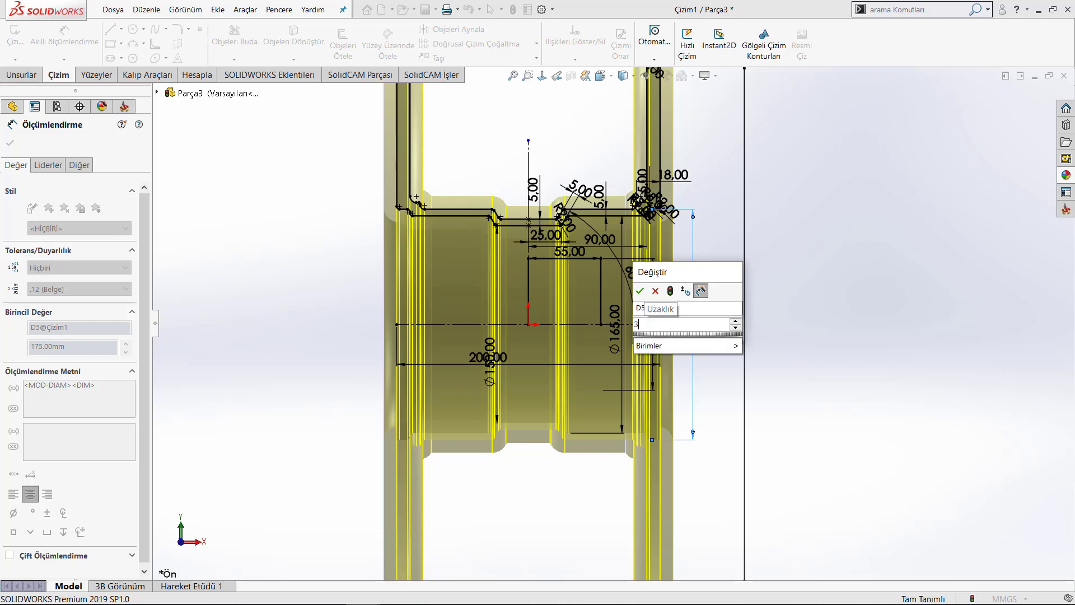
{"action": "key", "text": "Return"}
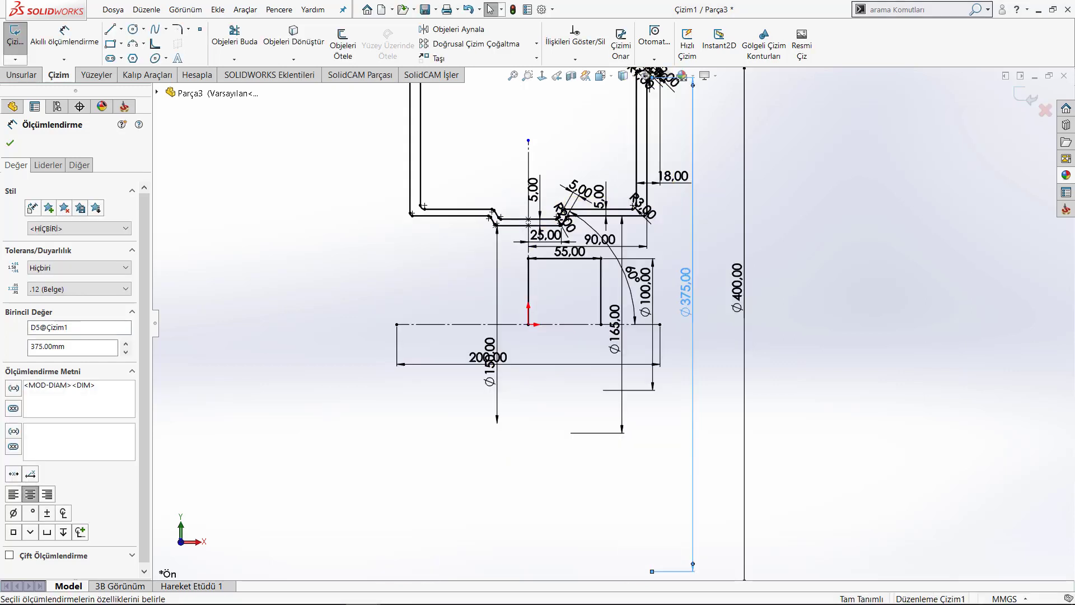
{"action": "scroll", "coordinate": [613, 285], "scroll_direction": "down", "scroll_amount": 2}
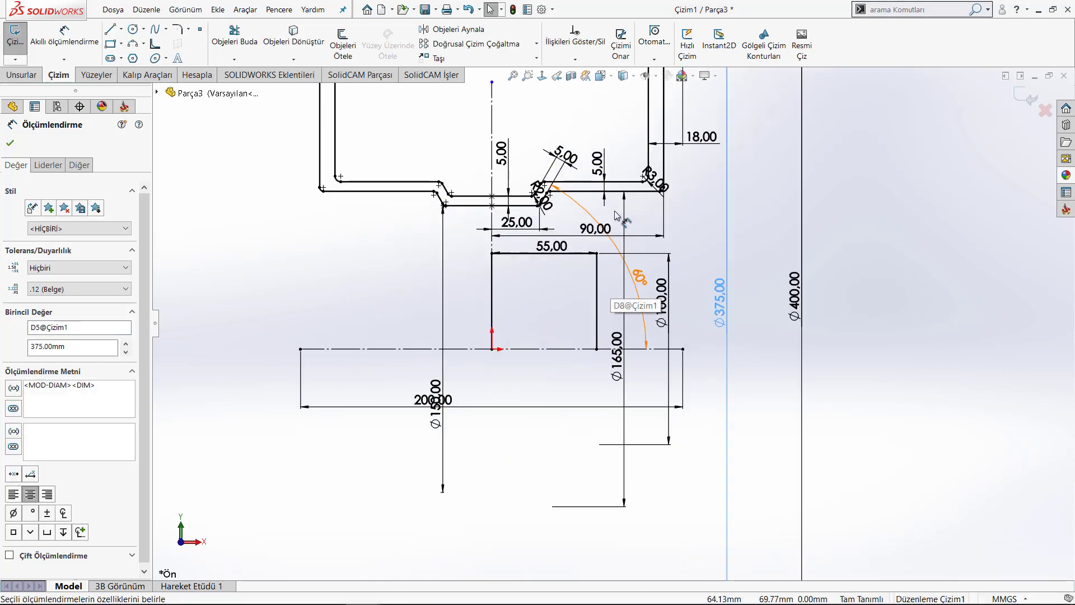
{"action": "double_click", "coordinate": [617, 359]}
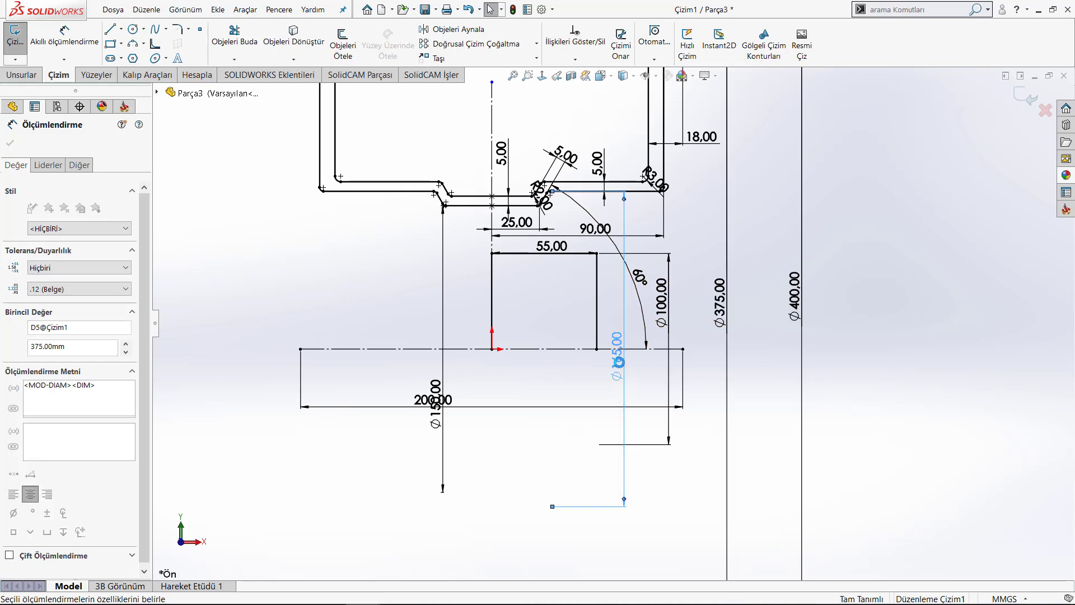
{"action": "type", "text": "365"}
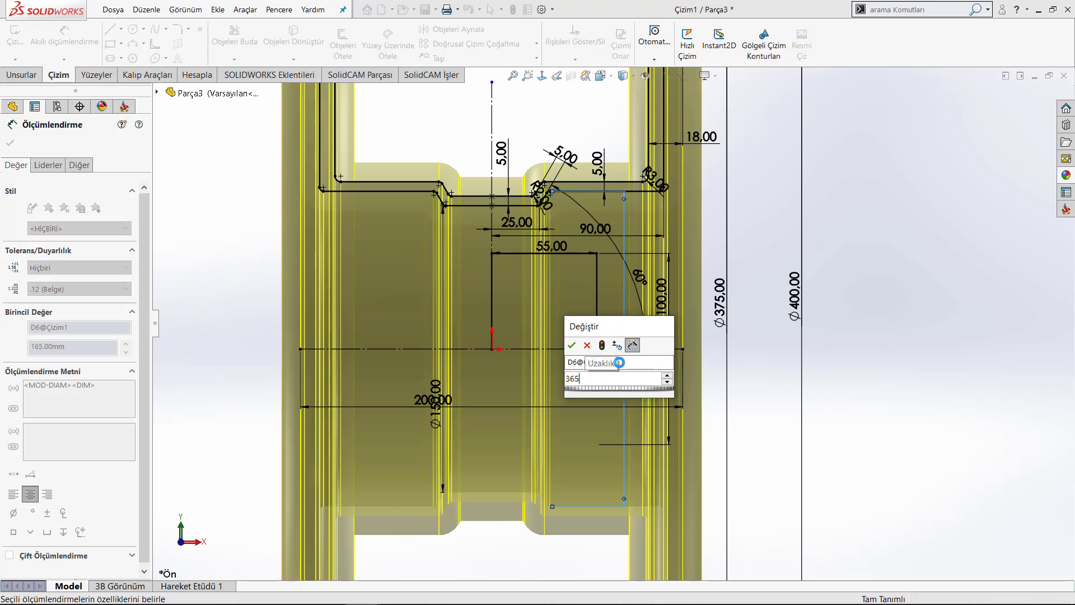
{"action": "key", "text": "Return"}
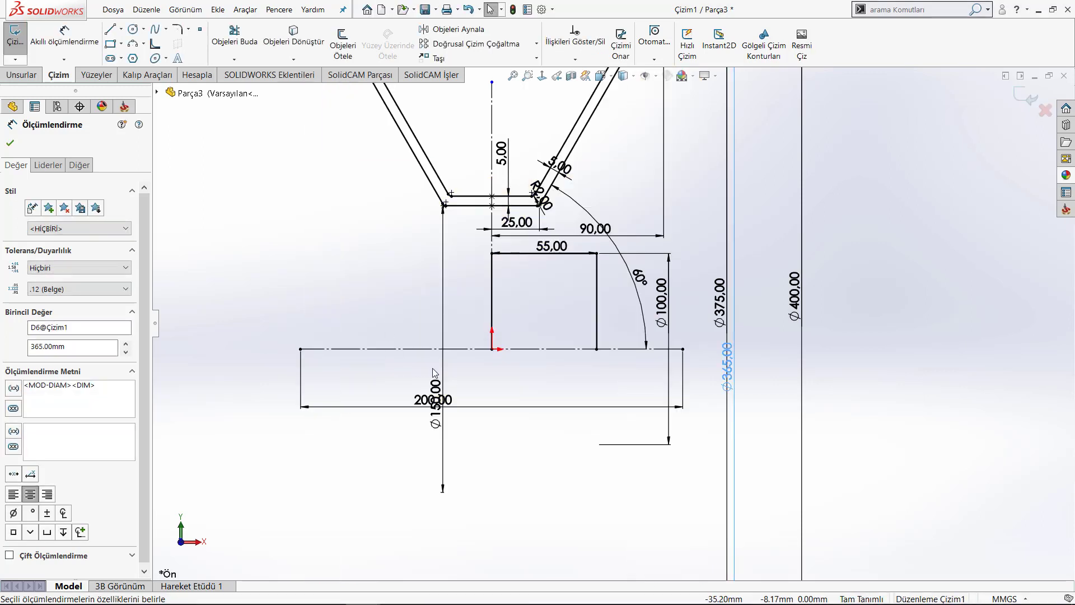
- Reposition the Ø150 dimension and change it to 350 mm
{"action": "left_click_drag", "start_coordinate": [442, 370], "coordinate": [463, 305]}
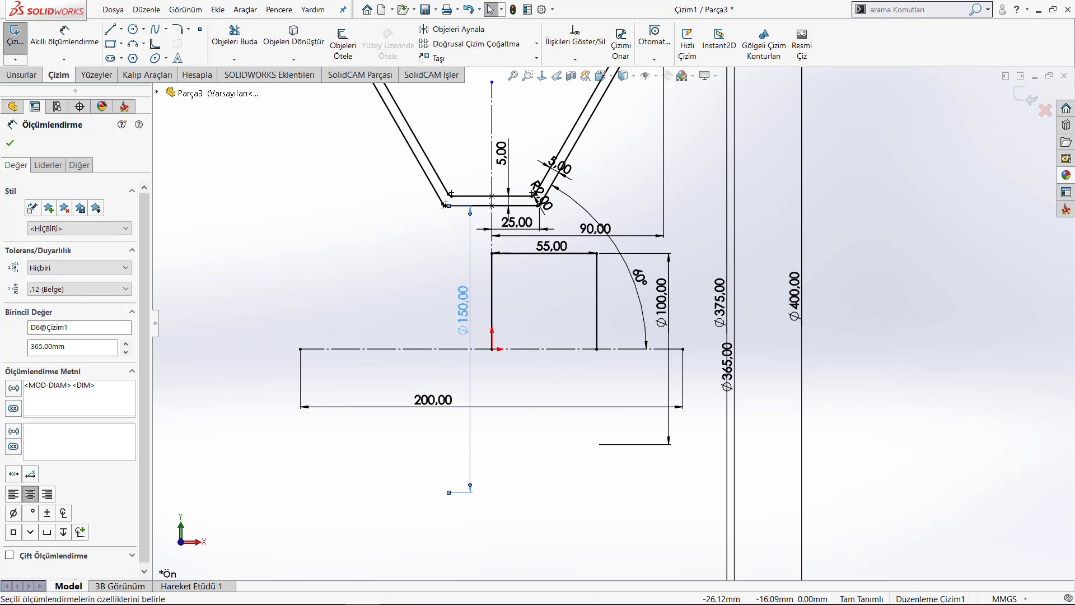
{"action": "left_click", "coordinate": [462, 305]}
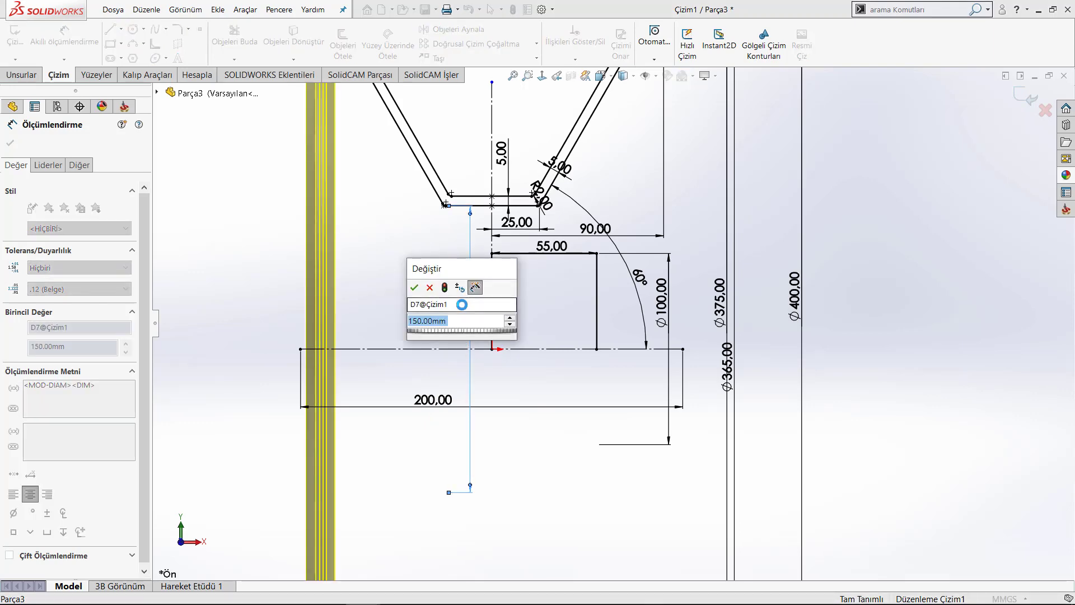
{"action": "type", "text": "350"}
{"action": "key", "text": "Return"}
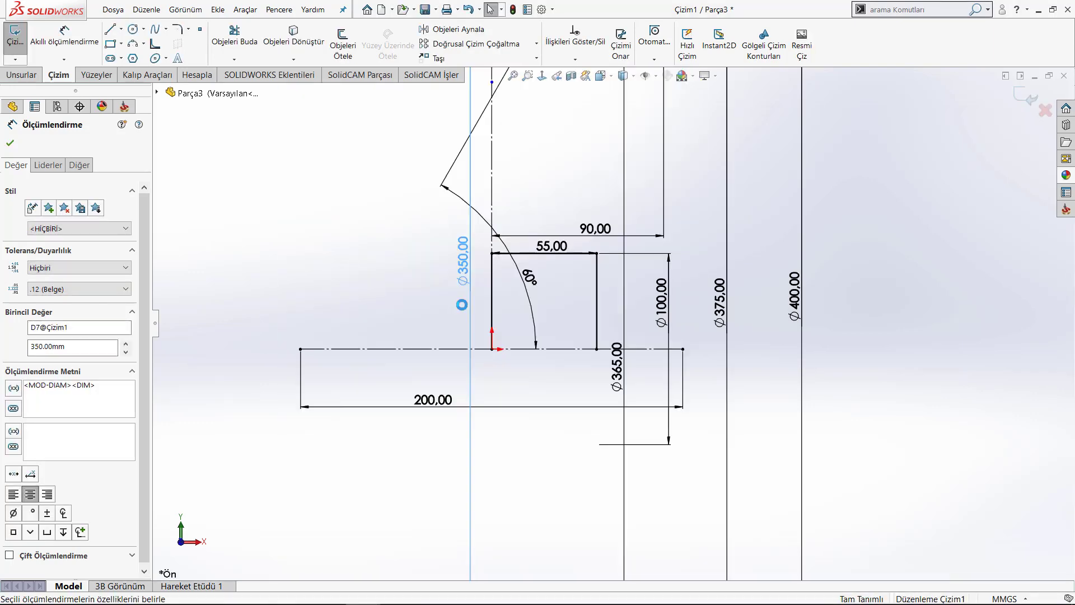
{"action": "scroll", "coordinate": [660, 348], "scroll_direction": "up", "scroll_amount": 3}
{"action": "scroll", "coordinate": [641, 221], "scroll_direction": "down", "scroll_amount": 3}
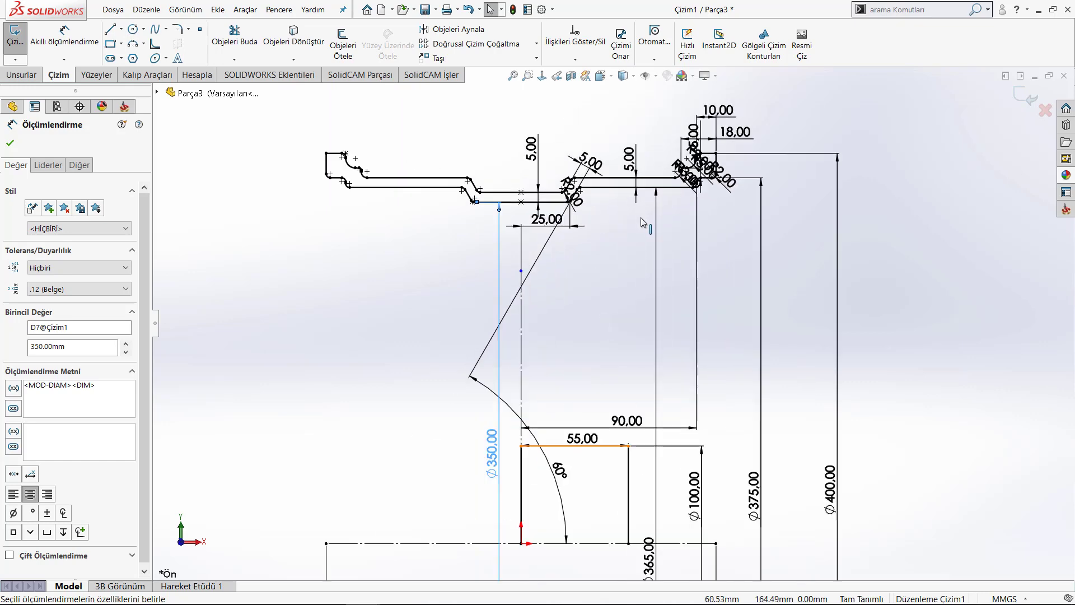
{"action": "scroll", "coordinate": [593, 314], "scroll_direction": "up", "scroll_amount": 2}
{"action": "scroll", "coordinate": [591, 386], "scroll_direction": "up", "scroll_amount": 1}
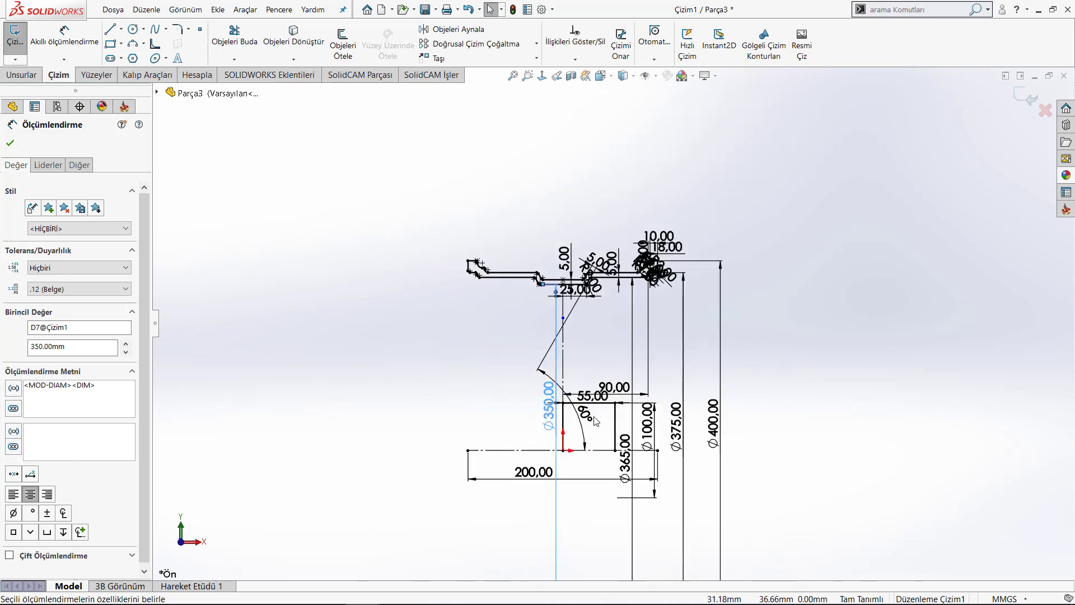
{"action": "scroll", "coordinate": [592, 426], "scroll_direction": "down", "scroll_amount": 2}
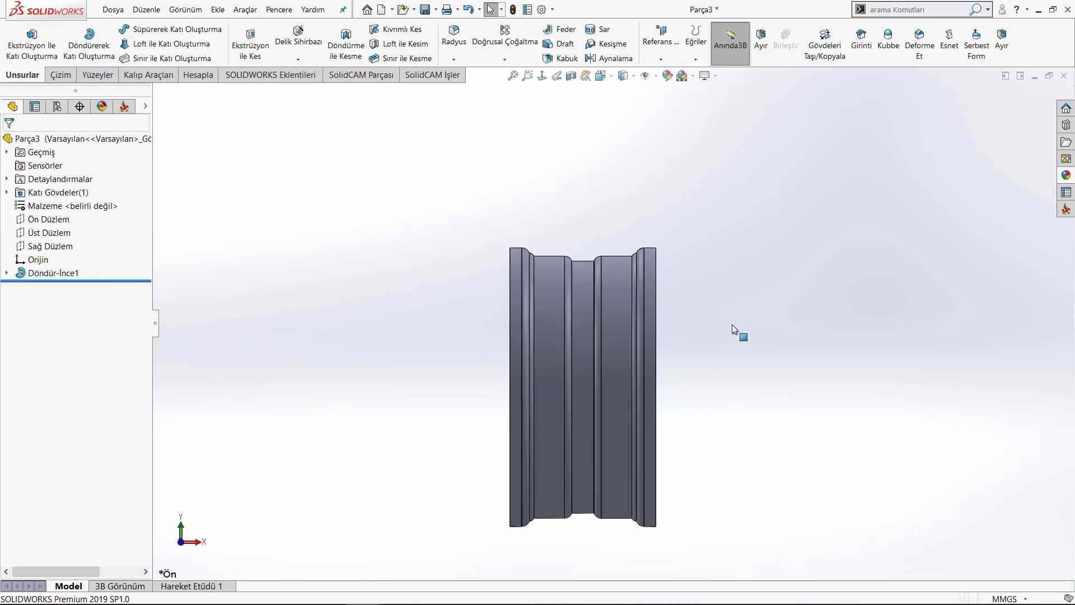
- Show sketch Çizim1 under Döndür-İnce1 and view it inside the rim in 3D
{"action": "mouse_move", "coordinate": [731, 324]}
{"action": "middle_mouse_down"}
{"action": "mouse_move", "coordinate": [693, 316]}
{"action": "mouse_move", "coordinate": [688, 276]}
{"action": "mouse_move", "coordinate": [749, 290]}
{"action": "mouse_move", "coordinate": [694, 283]}
{"action": "middle_mouse_up"}
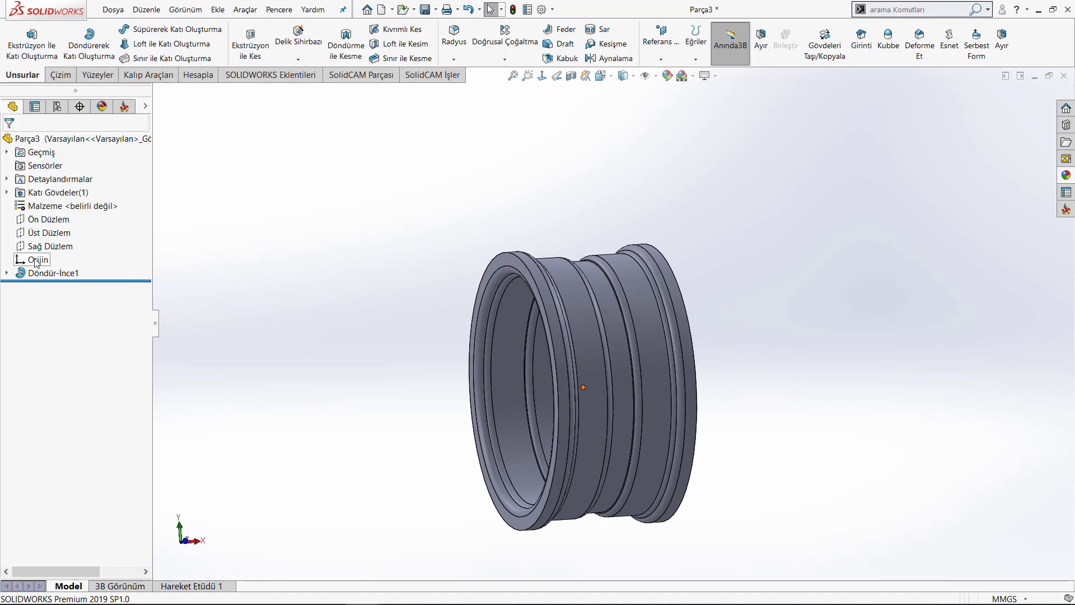
{"action": "left_click", "coordinate": [7, 273]}
{"action": "left_click", "coordinate": [51, 286]}
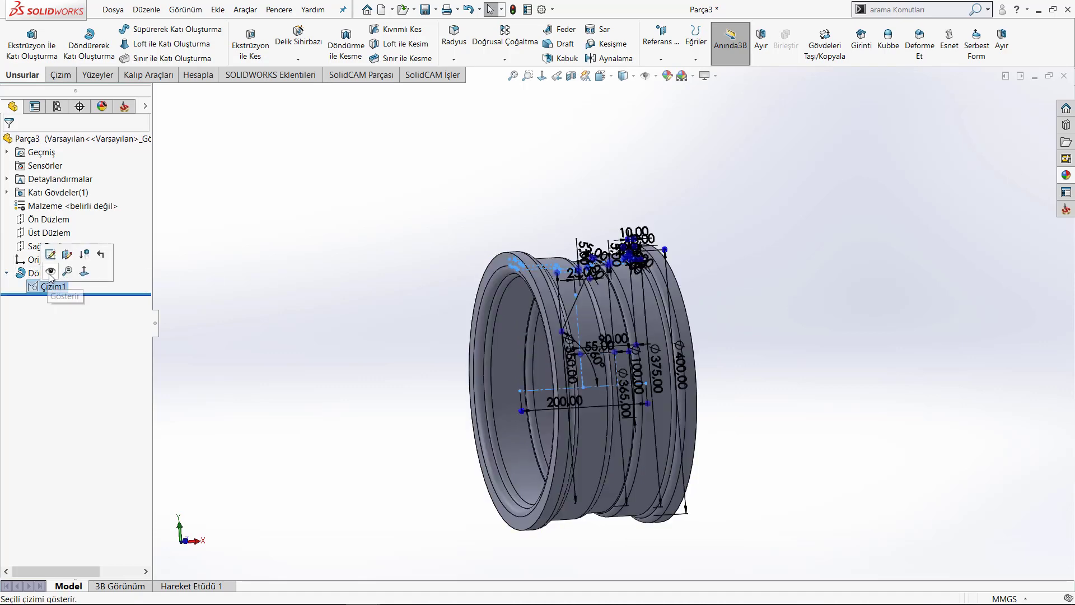
{"action": "left_click", "coordinate": [243, 305]}
{"action": "mouse_move", "coordinate": [242, 305]}
{"action": "middle_mouse_down"}
{"action": "mouse_move", "coordinate": [513, 369]}
{"action": "mouse_move", "coordinate": [594, 370]}
{"action": "middle_mouse_up"}
{"action": "scroll", "coordinate": [593, 370], "scroll_direction": "down", "scroll_amount": 2}
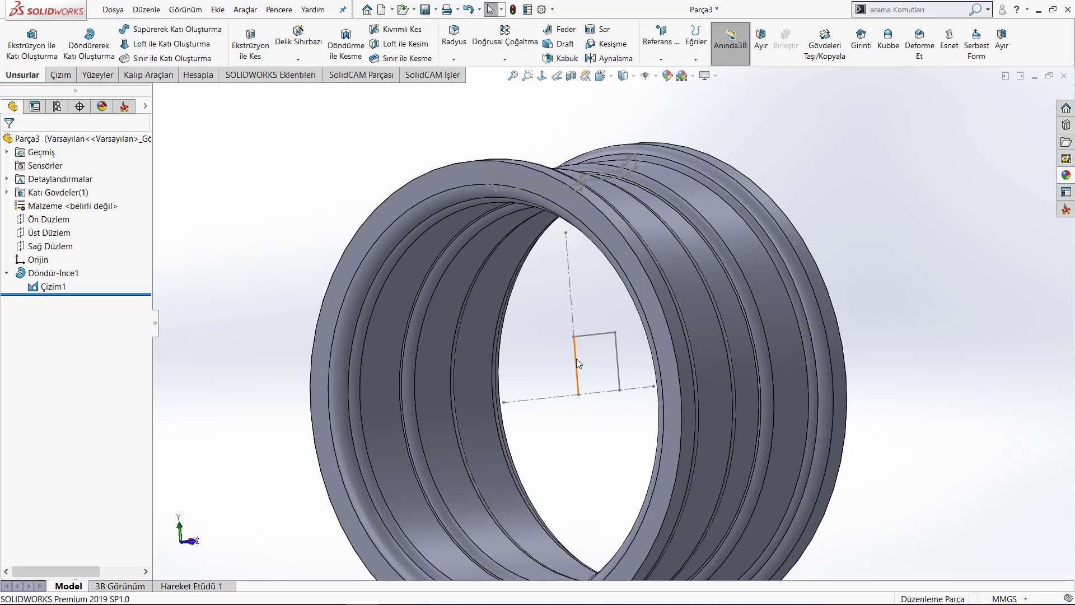
- Edit Döndür-İnce1 to add the rectangular hub contour and apply it
{"action": "left_click", "coordinate": [55, 274]}
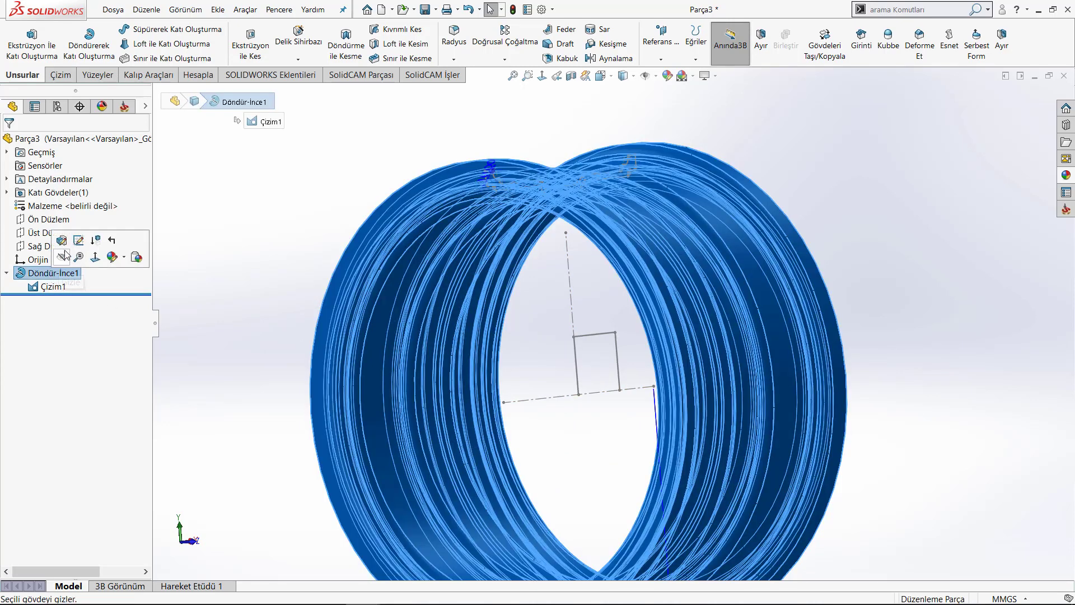
{"action": "left_click", "coordinate": [66, 246]}
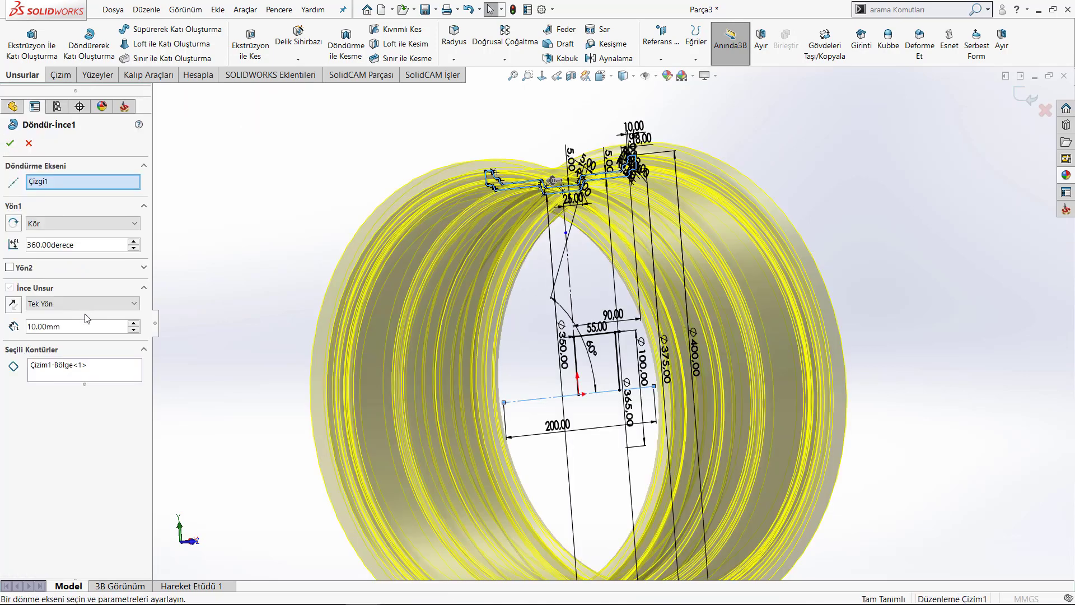
{"action": "left_click", "coordinate": [84, 376]}
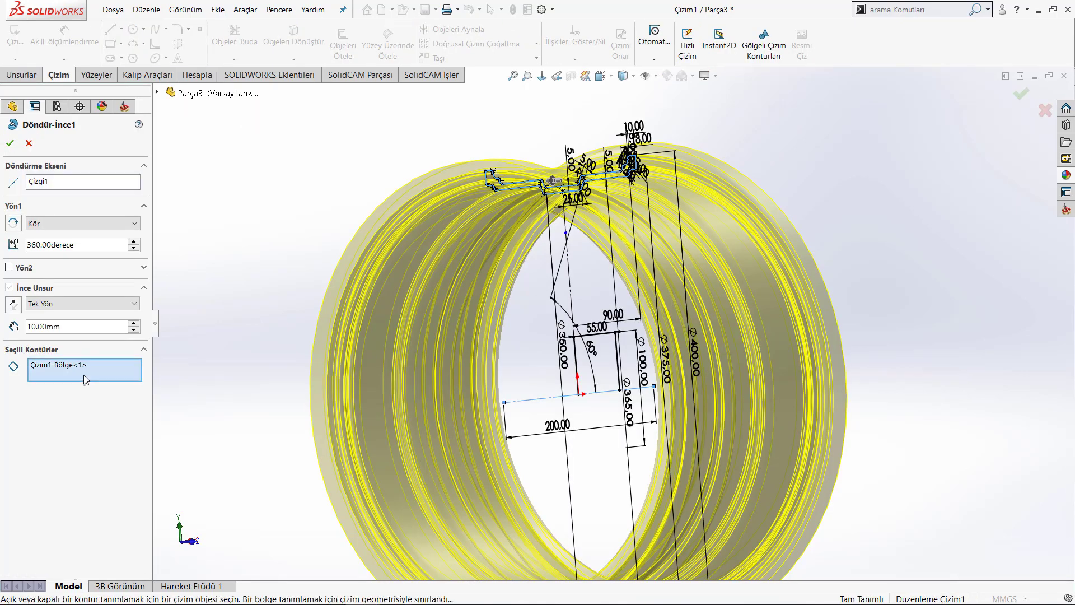
{"action": "left_click", "coordinate": [595, 337]}
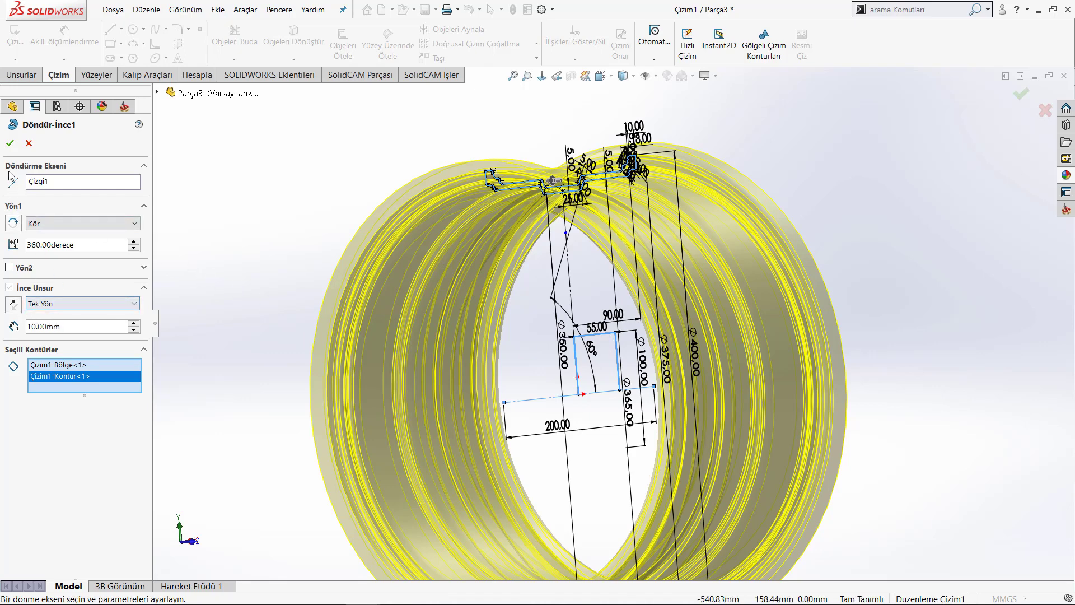
{"action": "left_click", "coordinate": [10, 144]}
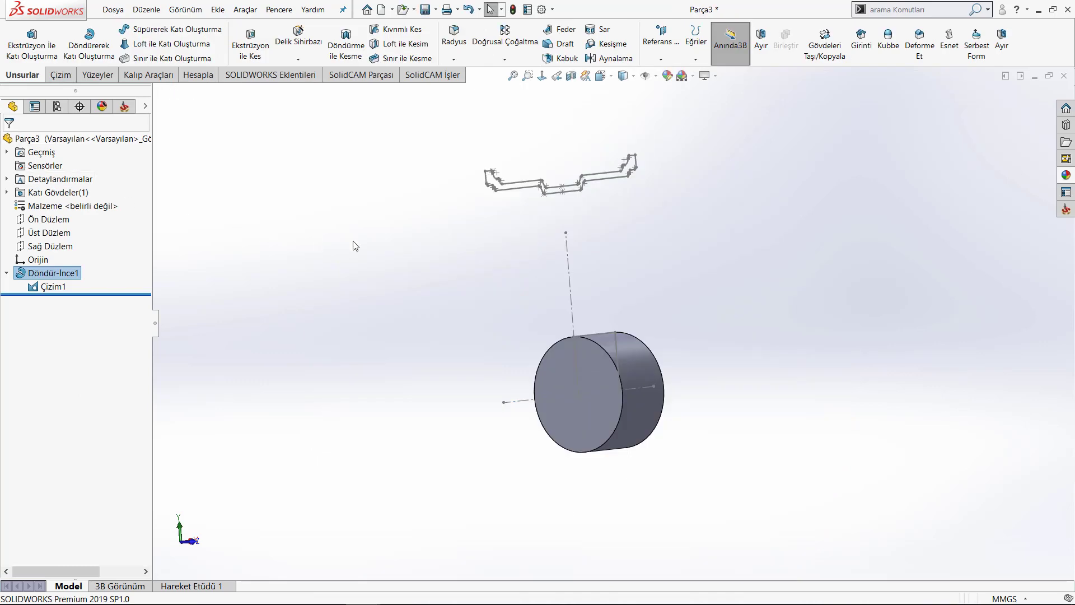
- Reopen Döndür-İnce1 and reselect the rim region, hub contour and upper rim outline
{"action": "left_click", "coordinate": [53, 273]}
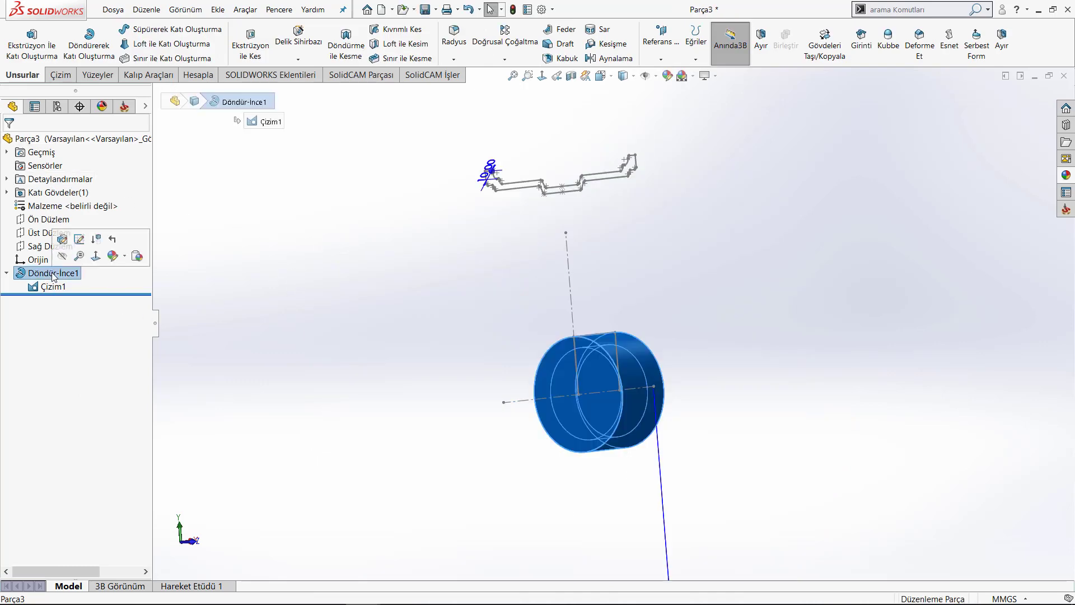
{"action": "left_click", "coordinate": [69, 244]}
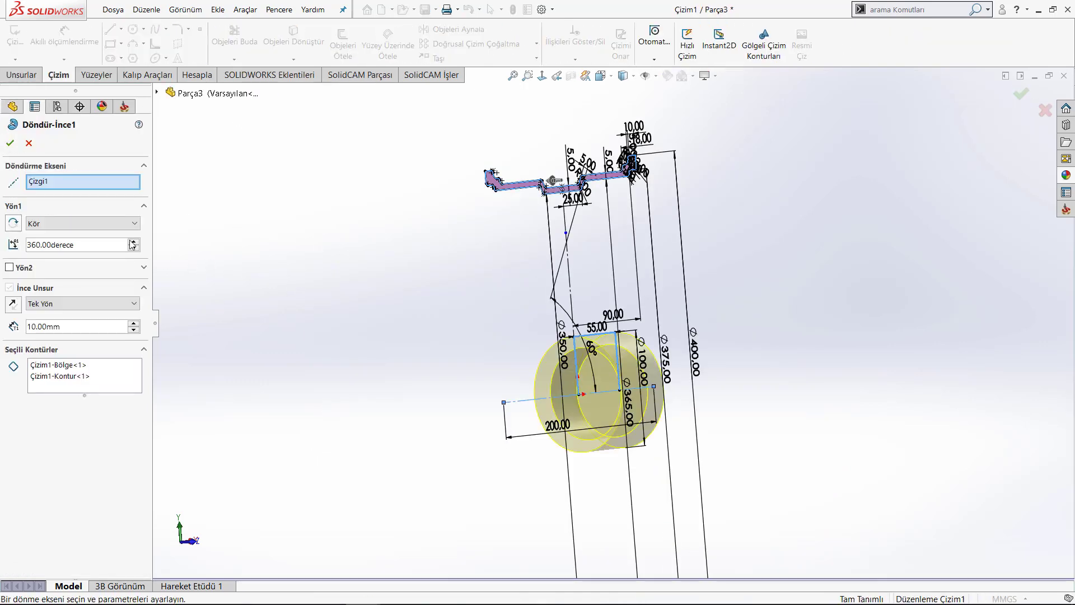
{"action": "left_click", "coordinate": [61, 369]}
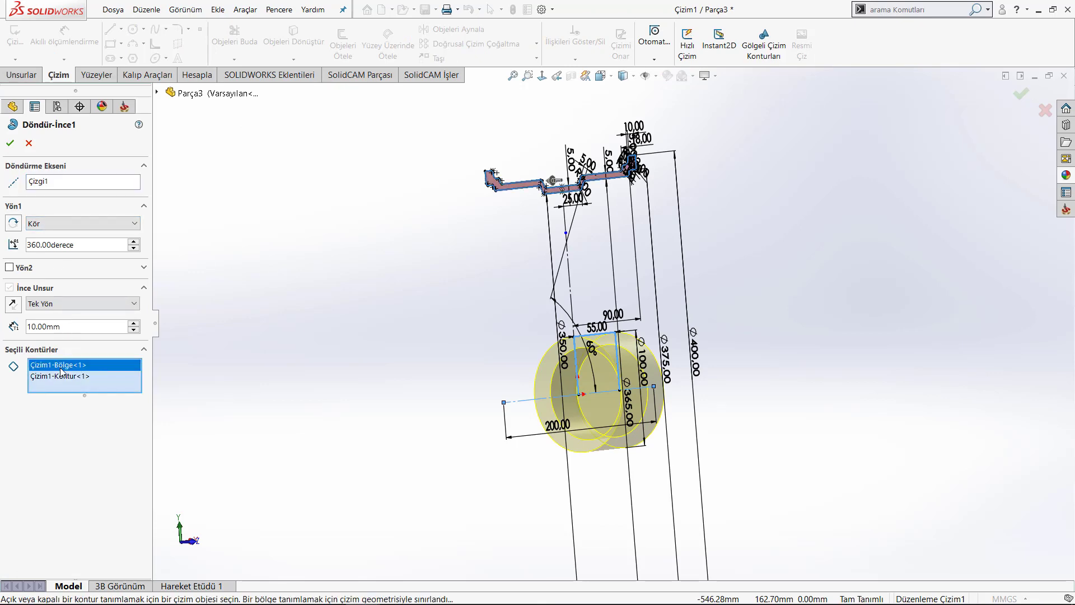
{"action": "left_click", "coordinate": [65, 377]}
{"action": "mouse_move", "coordinate": [437, 281]}
{"action": "middle_mouse_down"}
{"action": "mouse_move", "coordinate": [420, 317]}
{"action": "mouse_move", "coordinate": [448, 288]}
{"action": "middle_mouse_up"}
{"action": "left_click", "coordinate": [558, 183]}
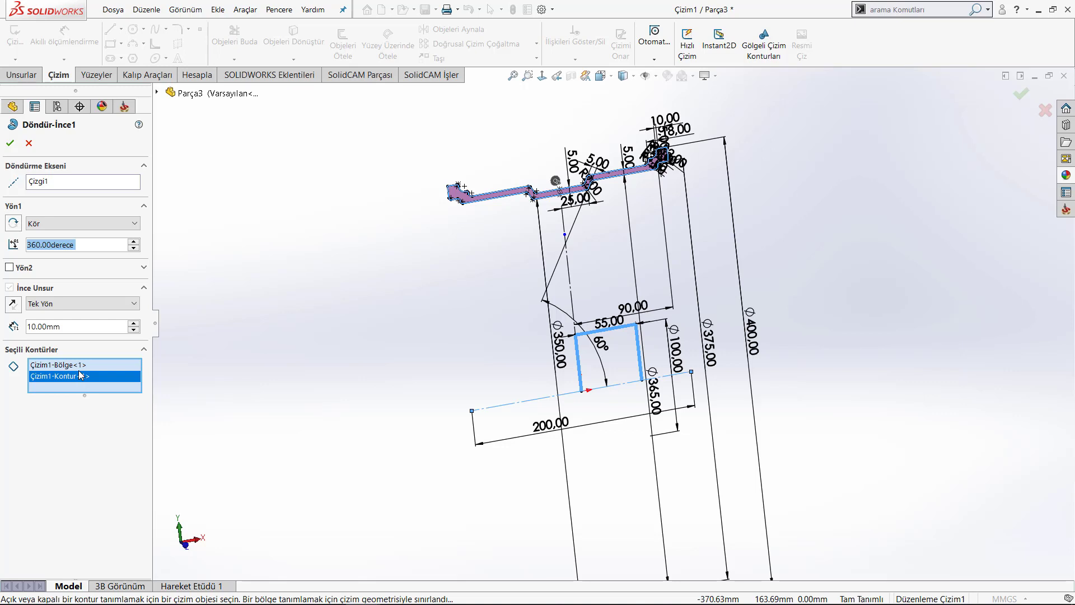
- Accept the 360° thin revolve Döndür-İnce1, then delete it so only sketch Çizim1 remains
{"action": "key", "text": "Return"}
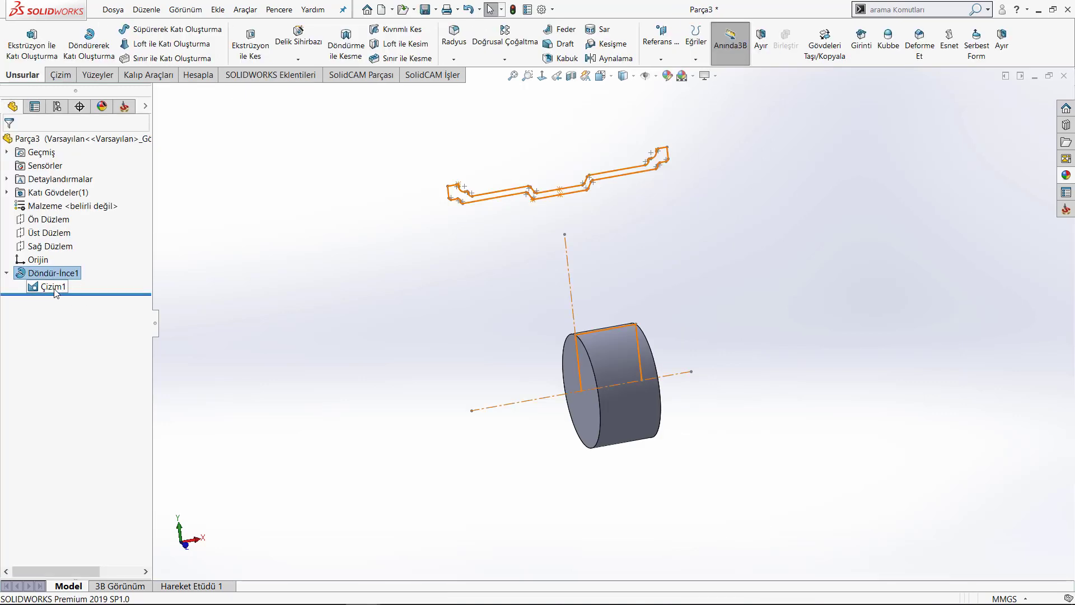
{"action": "left_click", "coordinate": [44, 274]}
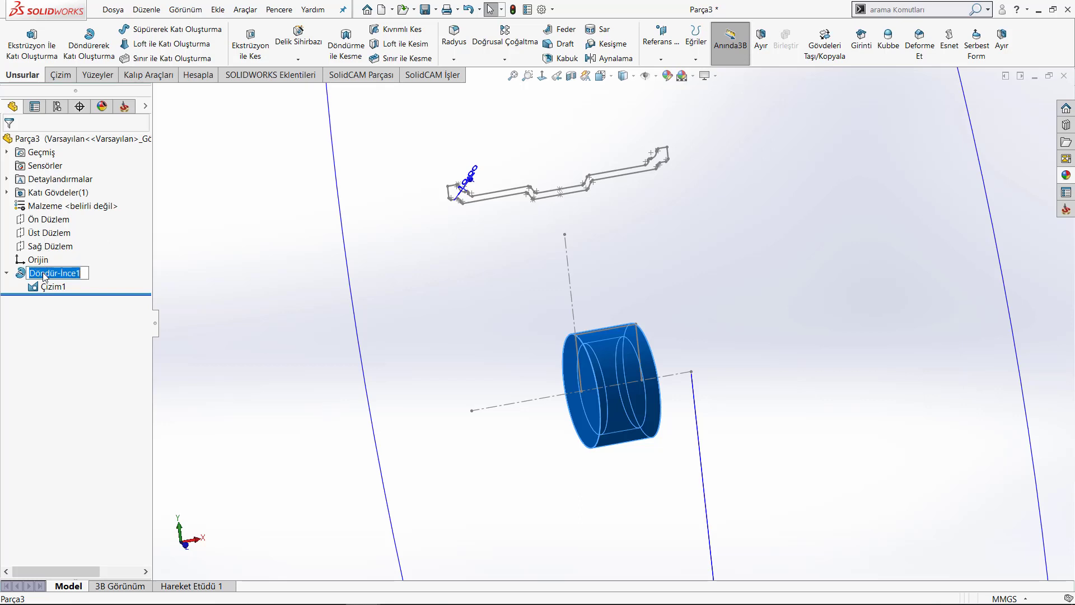
{"action": "key", "text": "Escape"}
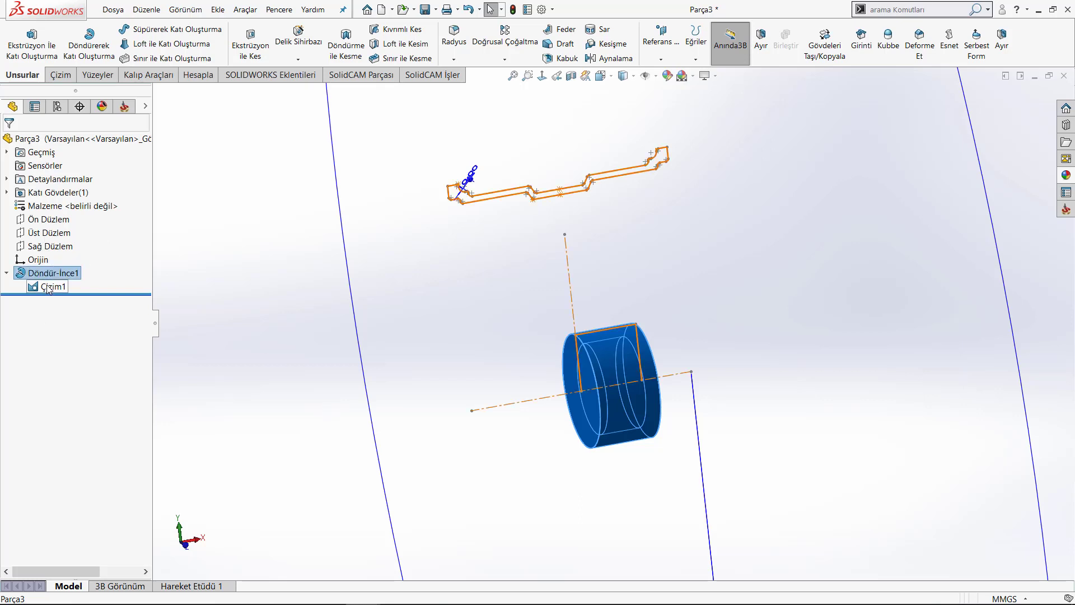
{"action": "left_click", "coordinate": [46, 275]}
{"action": "key", "text": "Delete"}
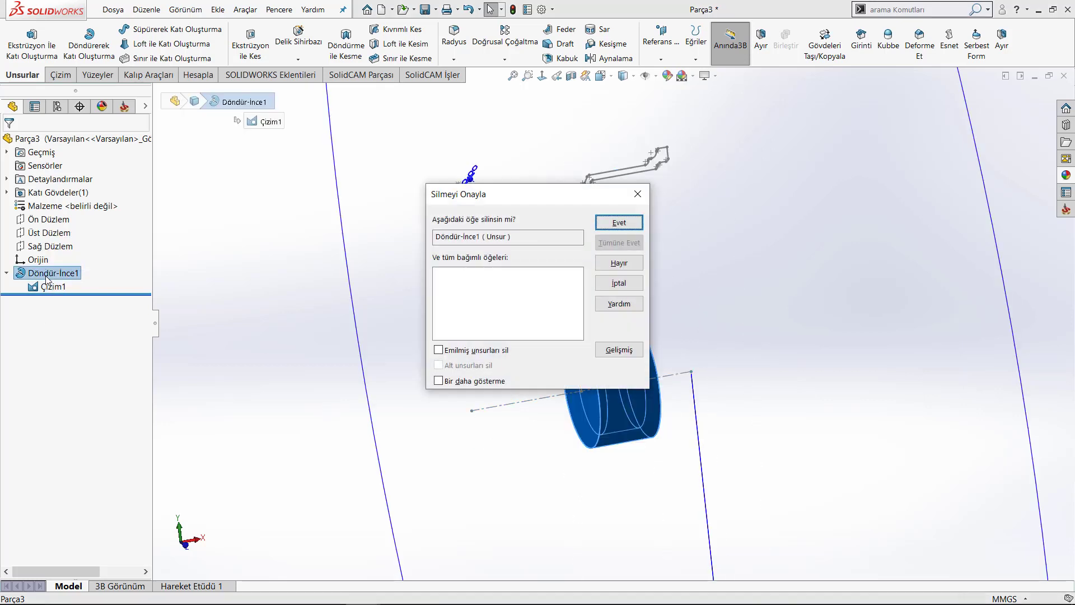
{"action": "key", "text": "Return"}
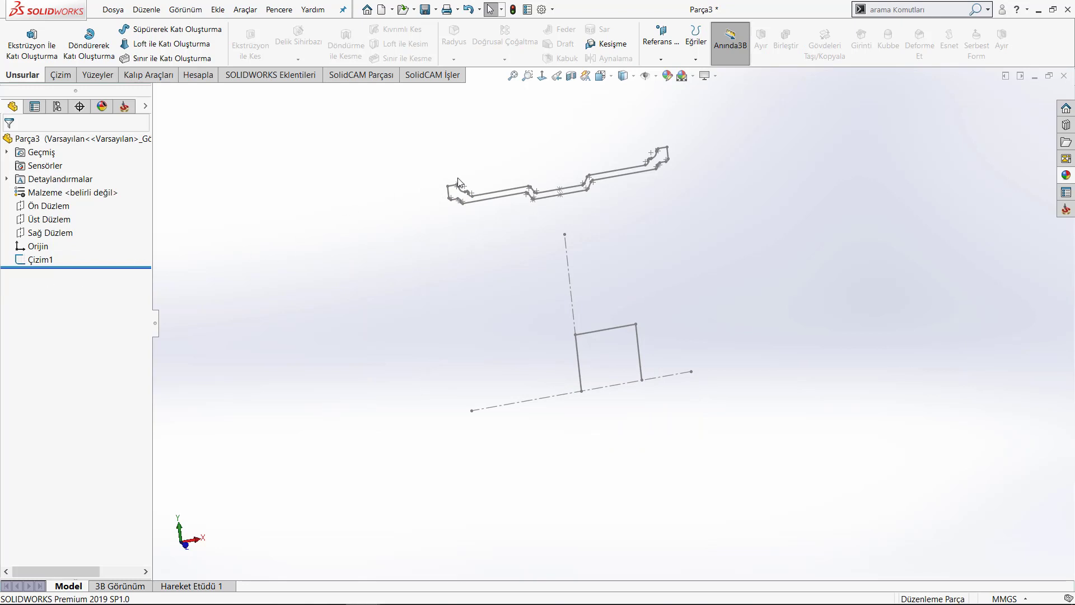
- Edit sketch Çizim1, move the 55.00 dimension inside the hub rectangle, and start a Revolved Boss/Base
{"action": "left_click", "coordinate": [542, 79]}
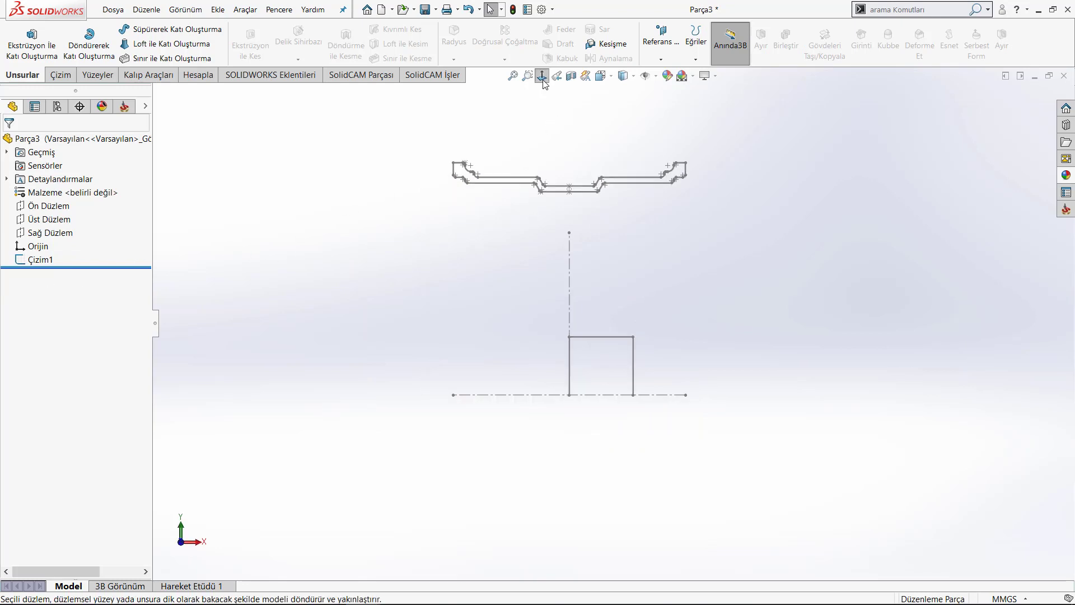
{"action": "left_click", "coordinate": [508, 188]}
{"action": "left_click", "coordinate": [542, 134]}
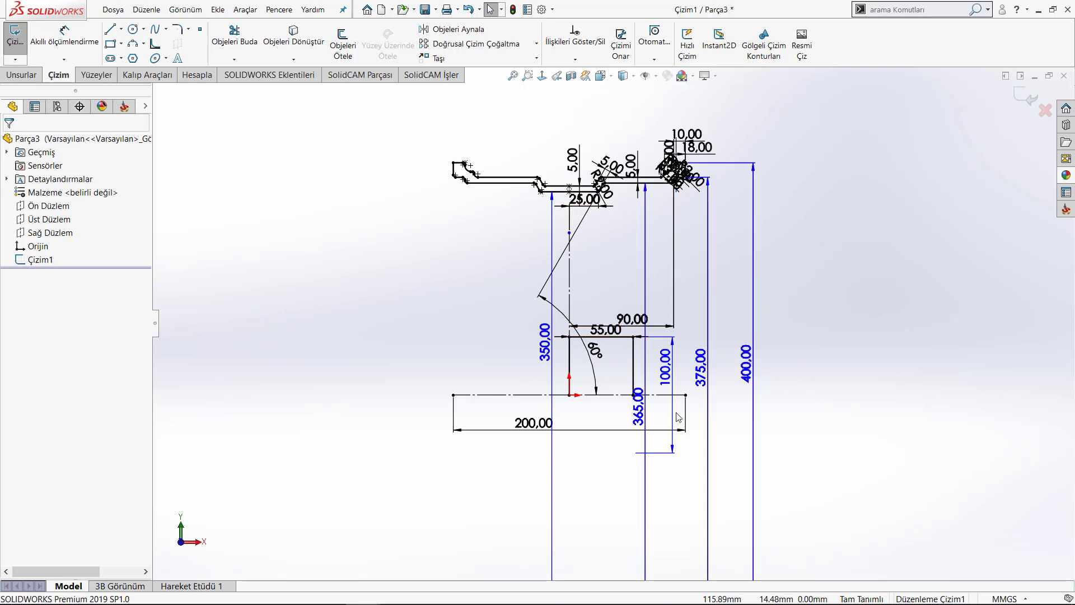
{"action": "scroll", "coordinate": [603, 403], "scroll_direction": "down", "scroll_amount": 2}
{"action": "scroll", "coordinate": [594, 336], "scroll_direction": "down", "scroll_amount": 2}
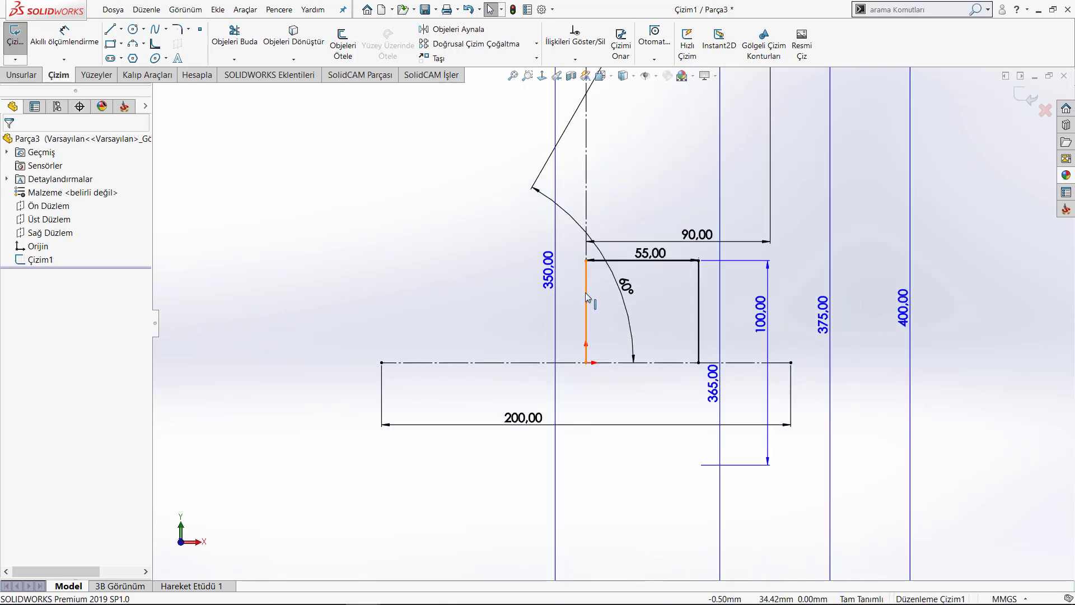
{"action": "left_click", "coordinate": [586, 297]}
{"action": "left_click", "coordinate": [690, 307]}
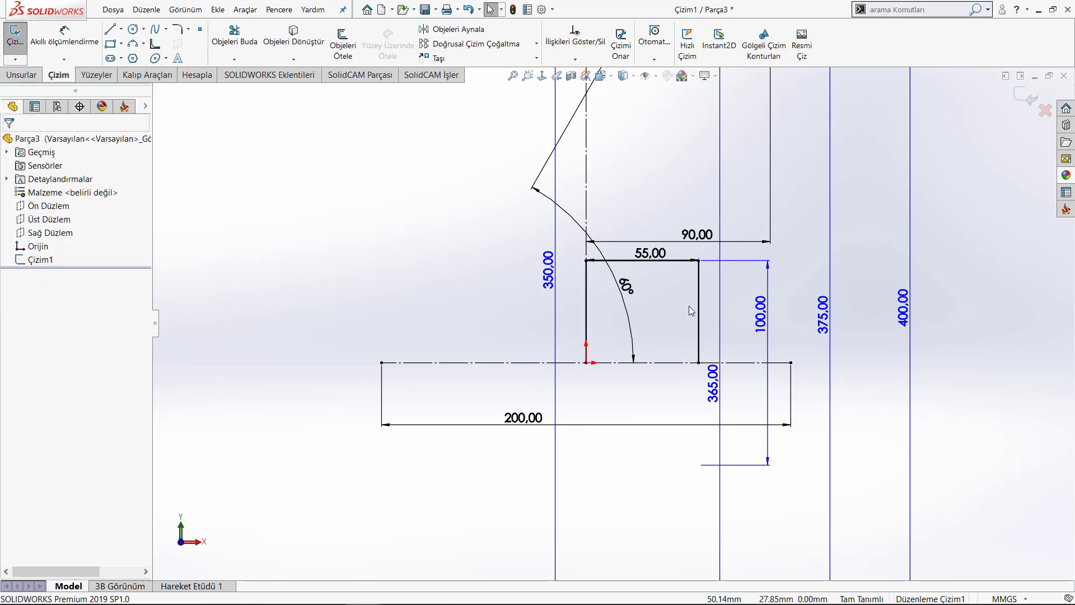
{"action": "left_click_drag", "start_coordinate": [649, 253], "coordinate": [652, 297]}
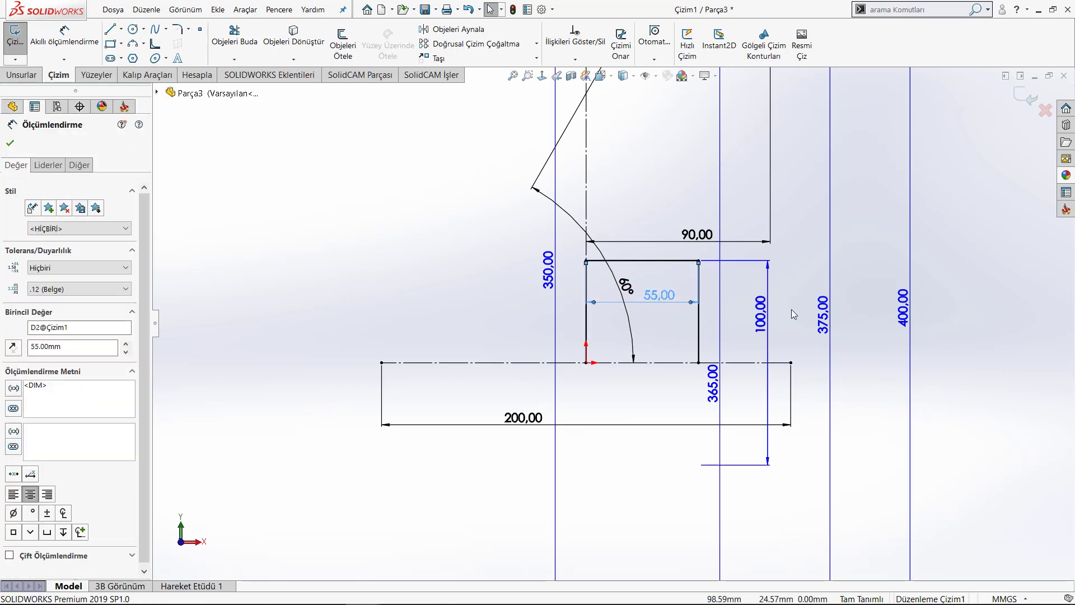
{"action": "left_click", "coordinate": [811, 260]}
{"action": "left_click", "coordinate": [36, 77]}
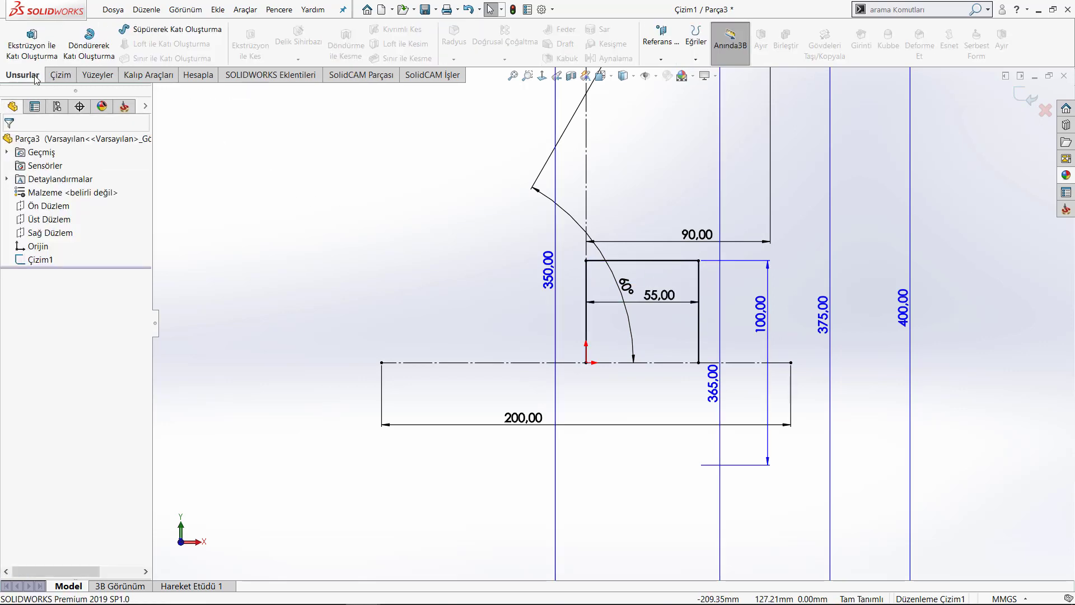
{"action": "left_click", "coordinate": [102, 60]}
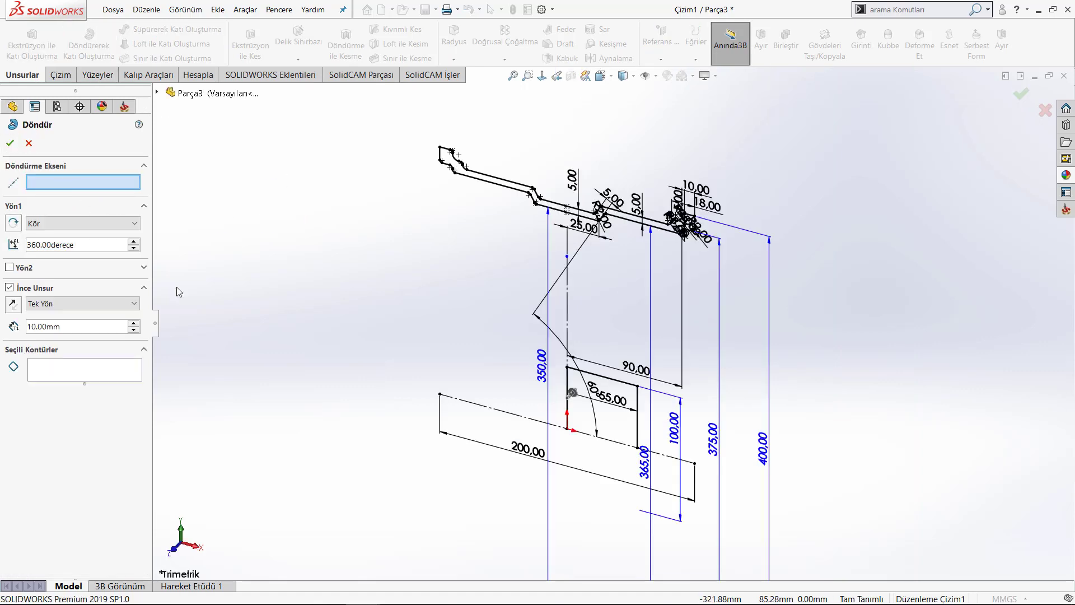
- Revolve the rim profile and hub rectangle 360° about centerline Çizgi1 as a solid, with Thin Feature off
{"action": "left_click", "coordinate": [514, 415]}
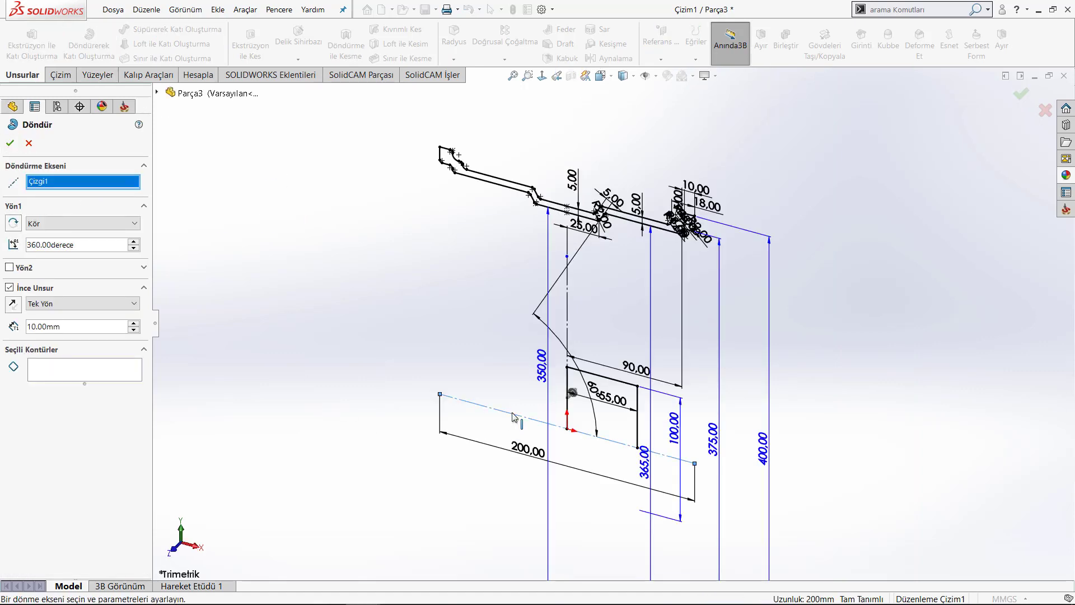
{"action": "left_click", "coordinate": [66, 374]}
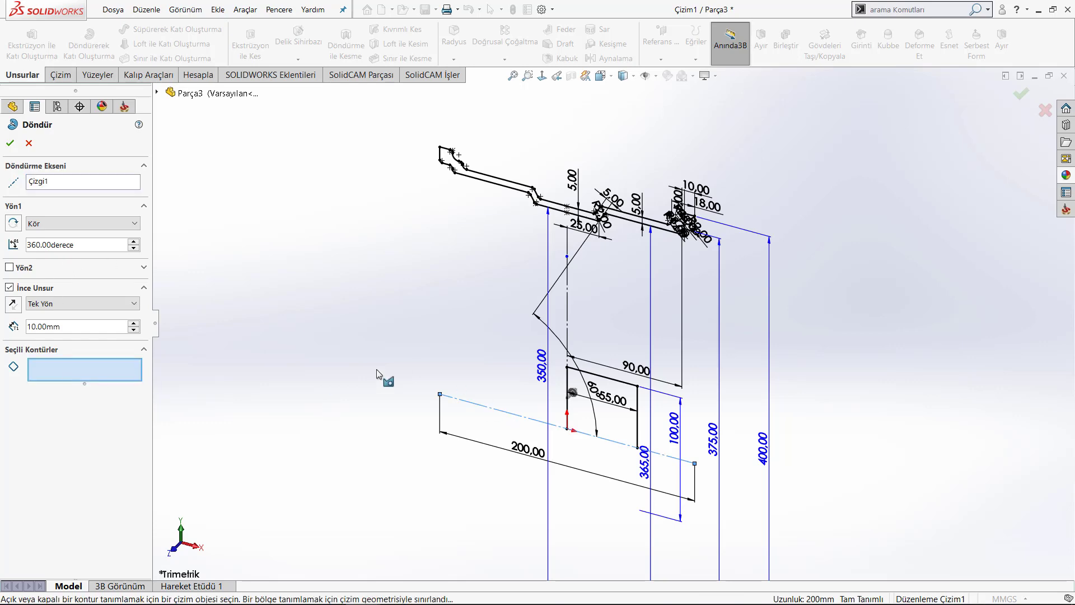
{"action": "left_click", "coordinate": [519, 190]}
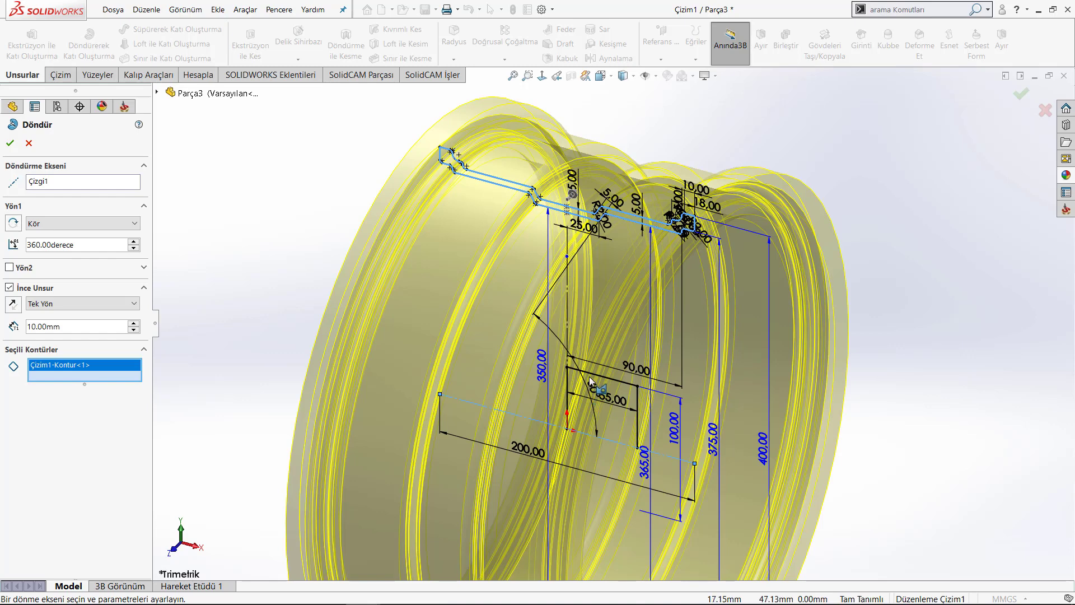
{"action": "left_click", "coordinate": [591, 373]}
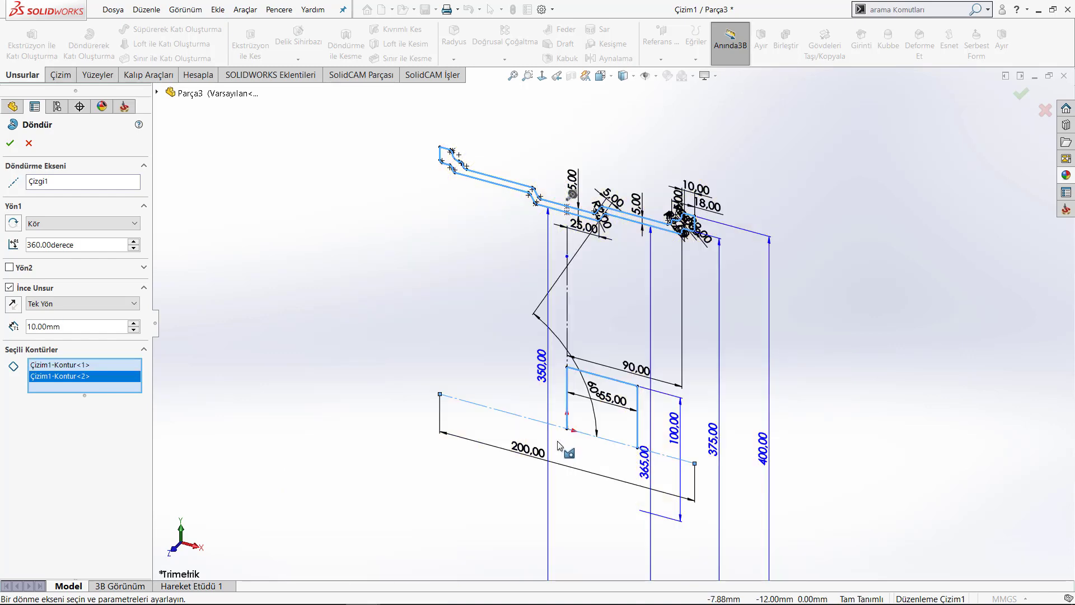
{"action": "left_click", "coordinate": [9, 288]}
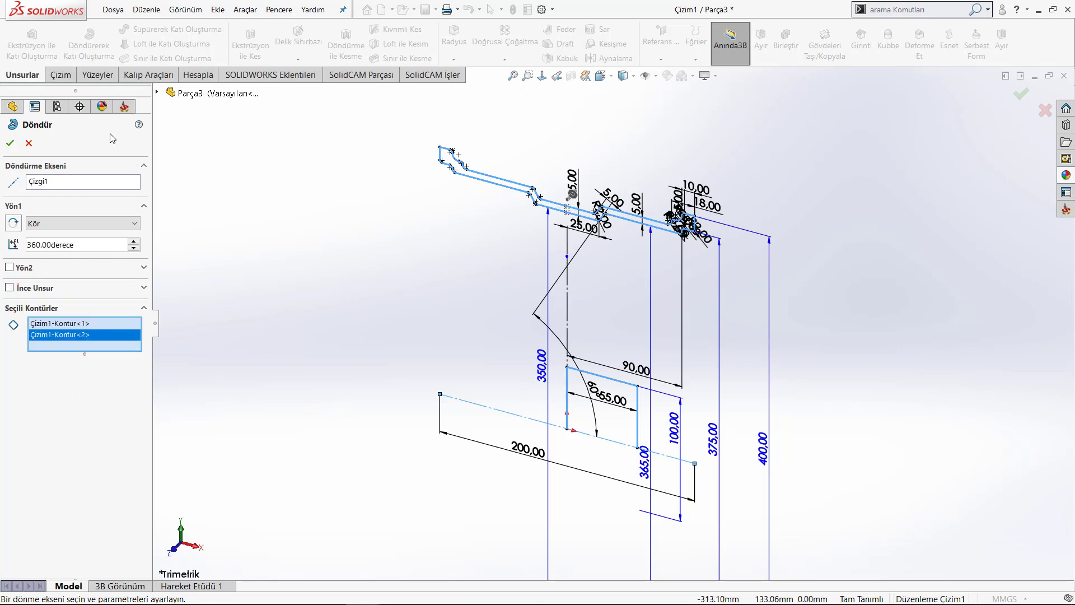
{"action": "left_click", "coordinate": [10, 144]}
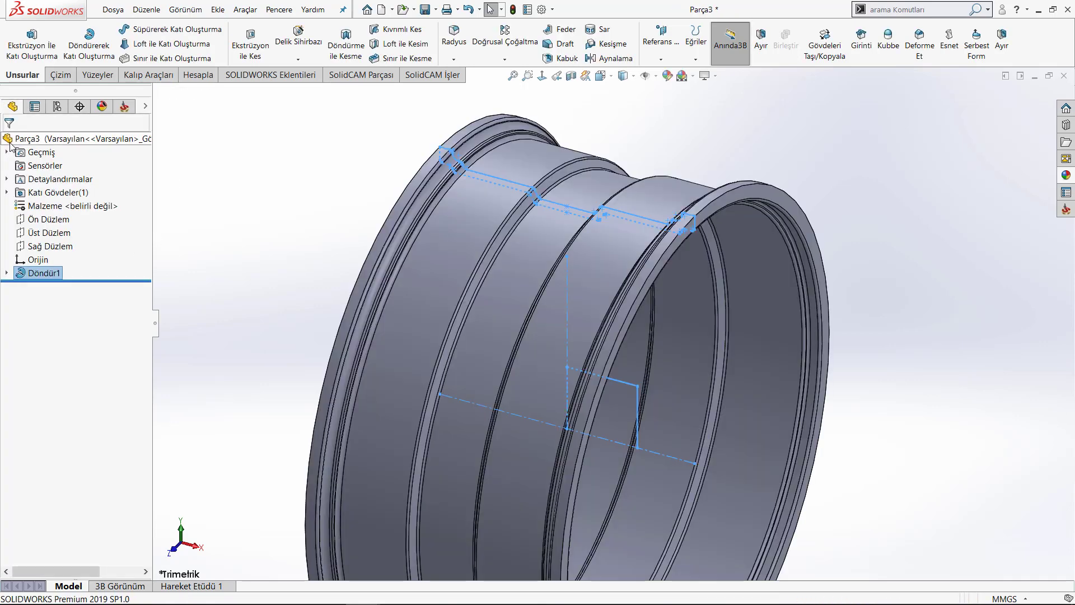
- Orbit around the new revolve and check the 55 mm top line of the hub rectangle
{"action": "middle_click_drag", "start_coordinate": [340, 268], "coordinate": [659, 385]}
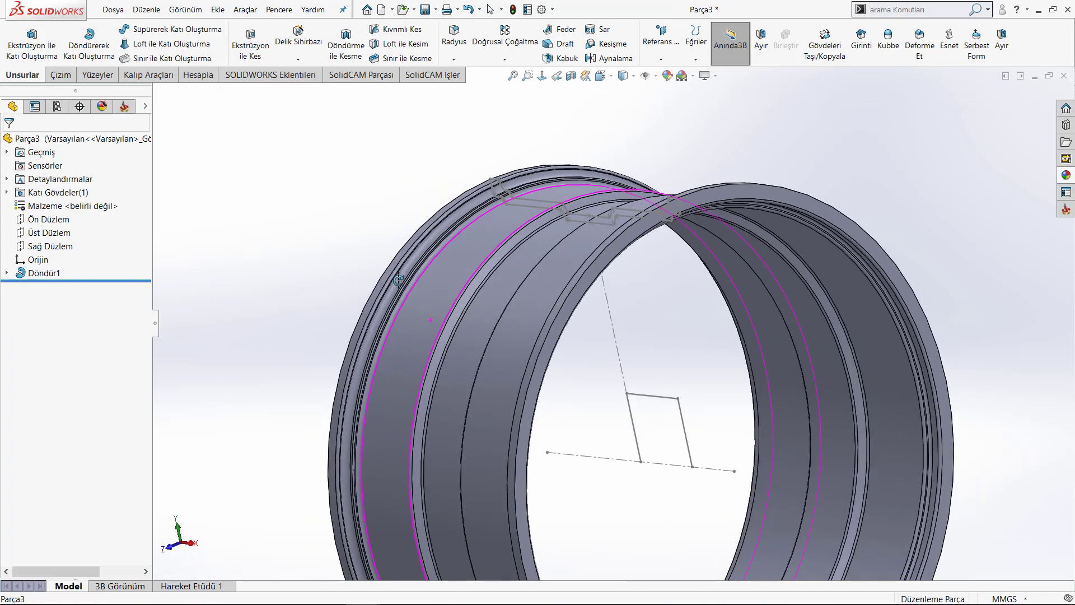
{"action": "scroll", "coordinate": [658, 385], "scroll_direction": "down", "scroll_amount": 2}
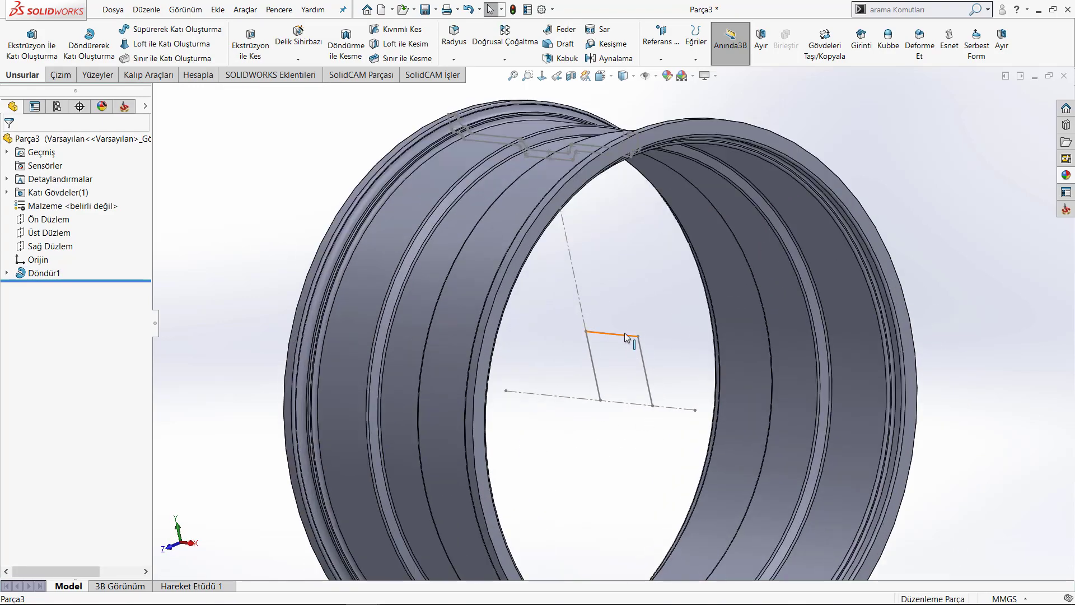
{"action": "left_click", "coordinate": [625, 335]}
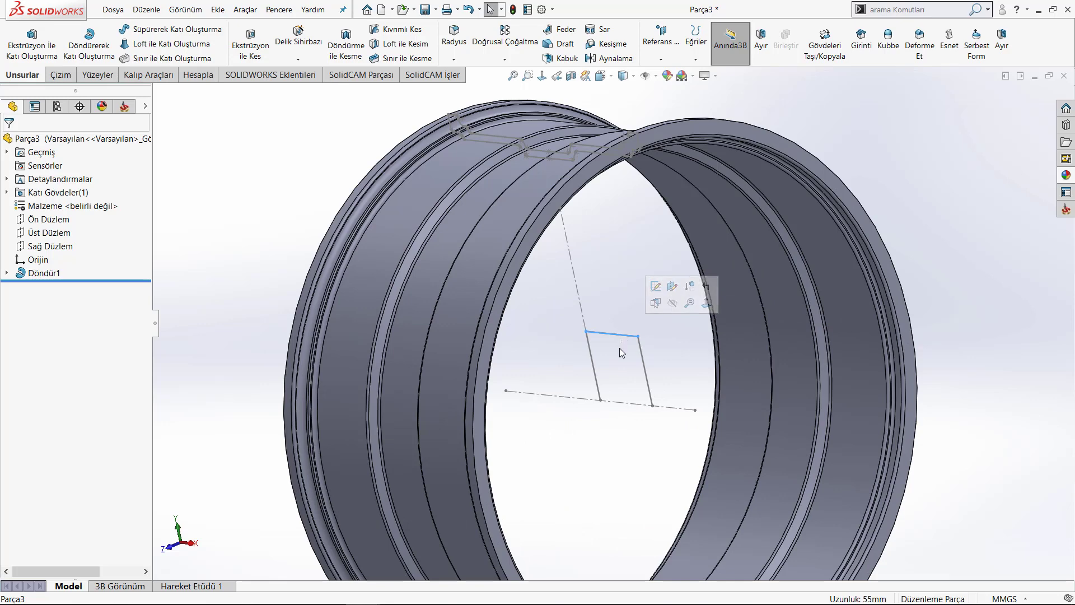
{"action": "left_click", "coordinate": [603, 304]}
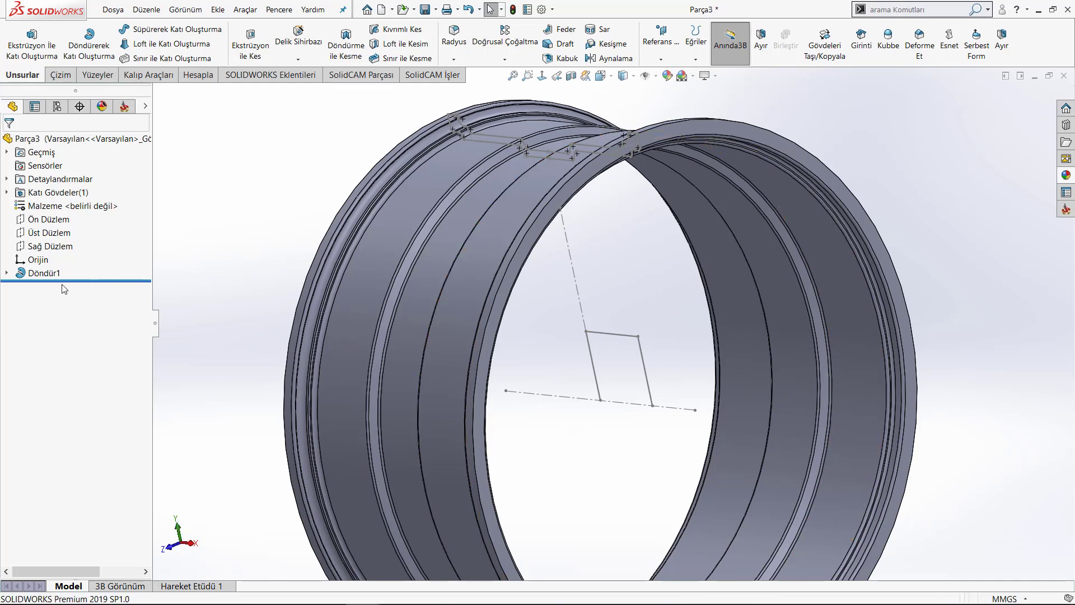
- Edit Döndür1's selected contours, removing and re-adding the hub contour, and accept the solid revolve
{"action": "left_click", "coordinate": [44, 272]}
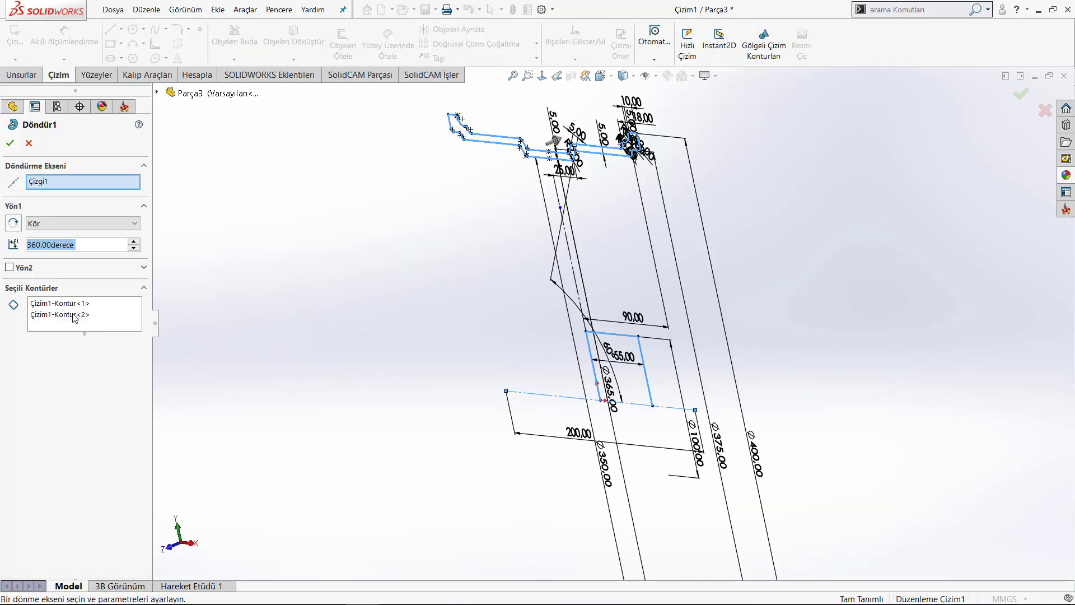
{"action": "left_click", "coordinate": [73, 315]}
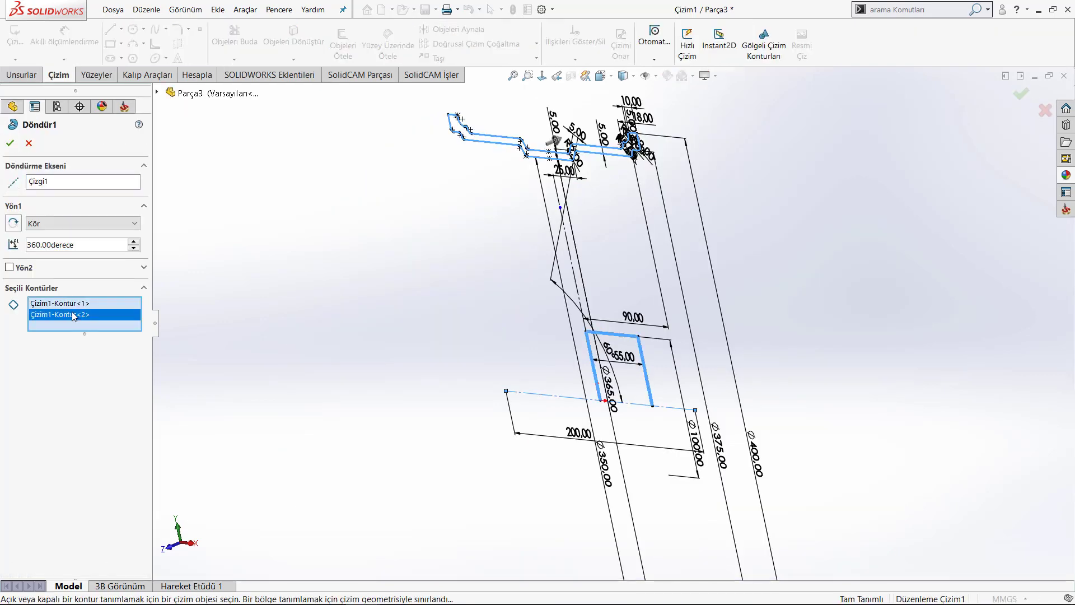
{"action": "left_click", "coordinate": [67, 305]}
{"action": "left_click", "coordinate": [56, 306]}
{"action": "right_click", "coordinate": [56, 318]}
{"action": "left_click", "coordinate": [78, 335]}
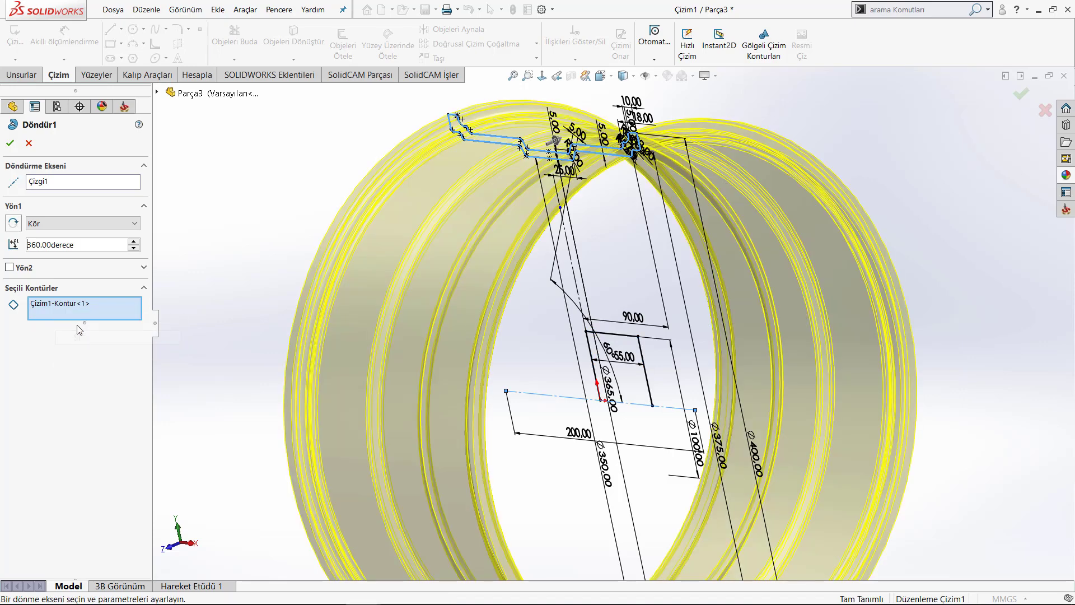
{"action": "left_click", "coordinate": [648, 385]}
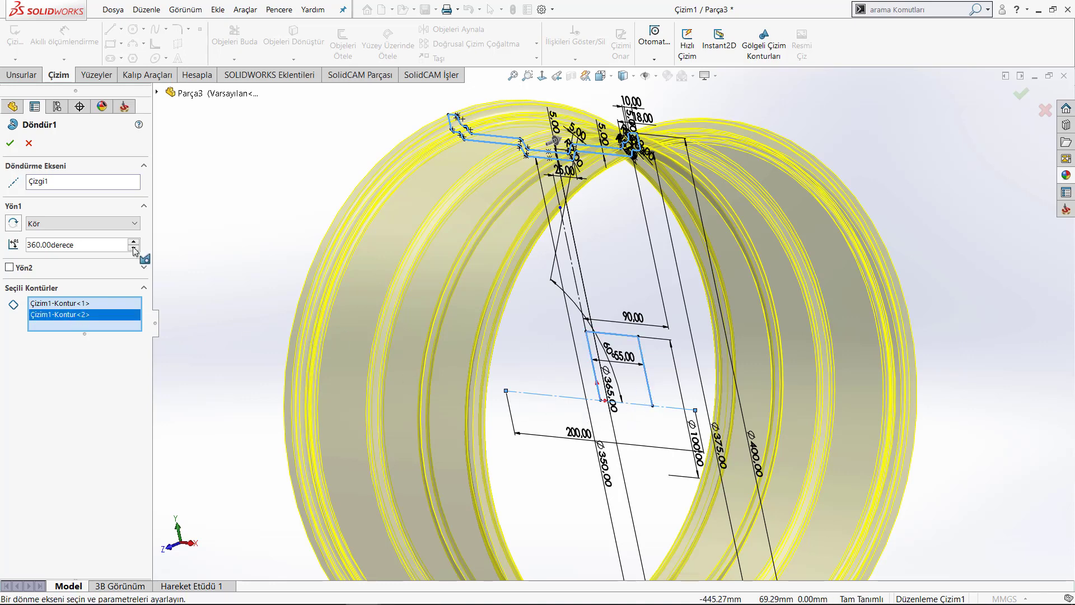
{"action": "left_click", "coordinate": [10, 143]}
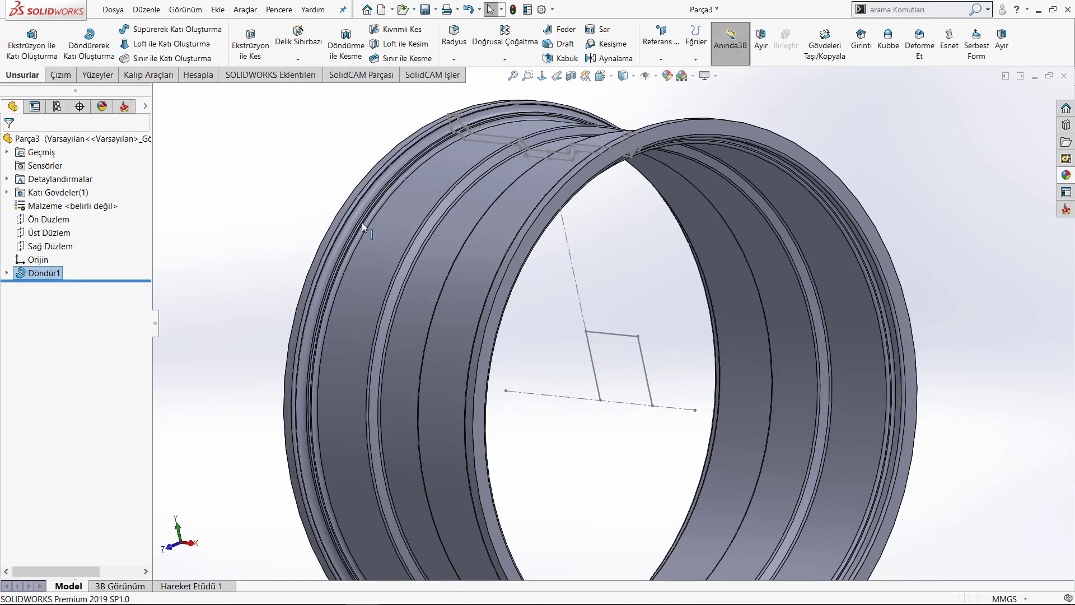
- Face the ring from the front and start a new sketch on Ön Düzlem
{"action": "scroll", "coordinate": [321, 260], "scroll_direction": "up", "scroll_amount": 5}
{"action": "middle_click_drag", "start_coordinate": [475, 320], "coordinate": [539, 302]}
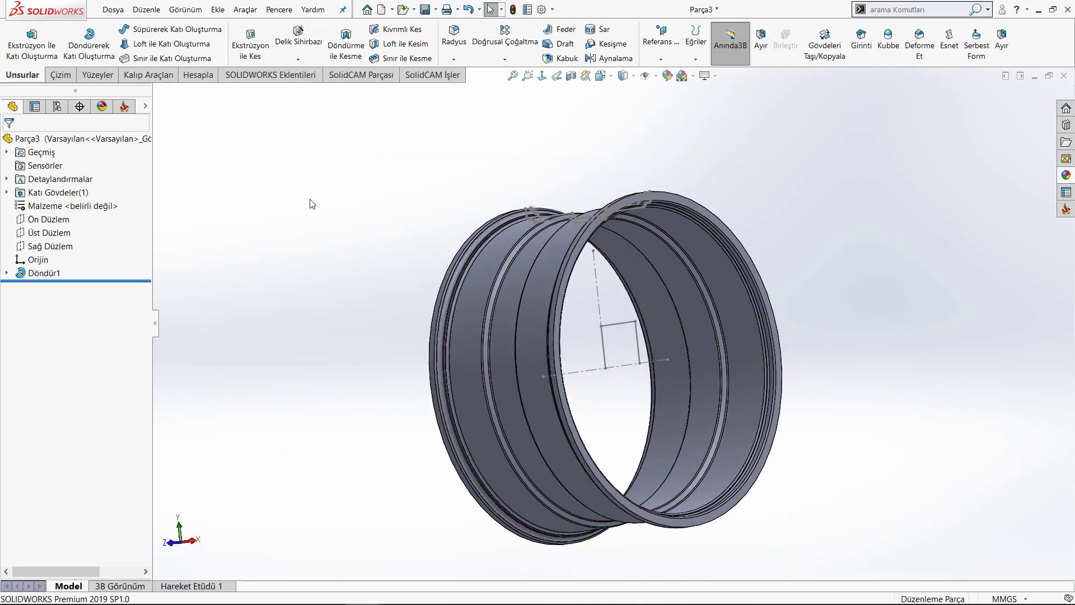
{"action": "key", "text": "ctrl+1"}
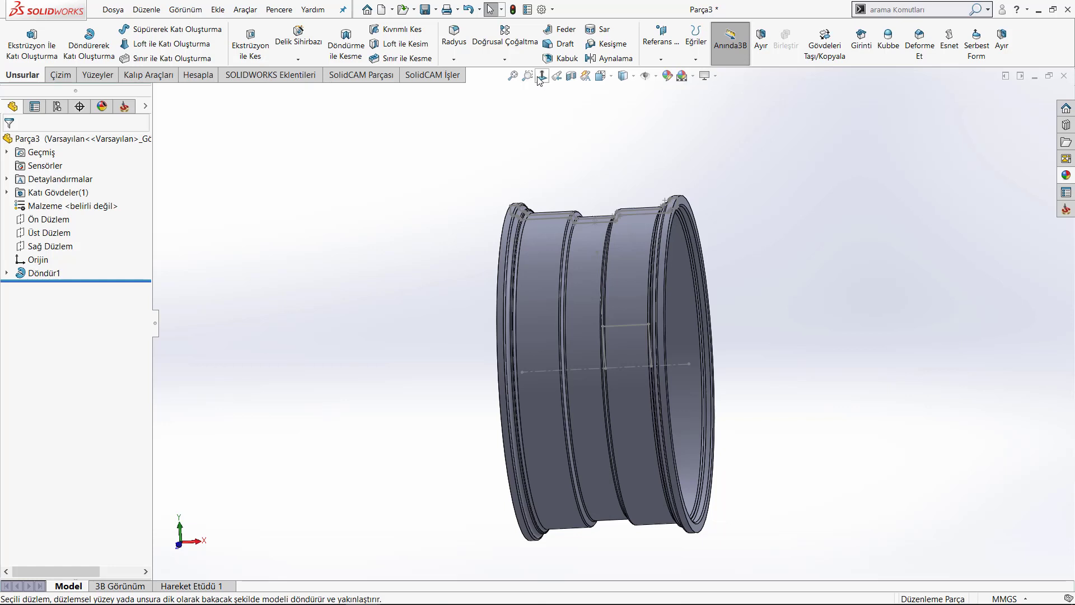
{"action": "left_click", "coordinate": [542, 75]}
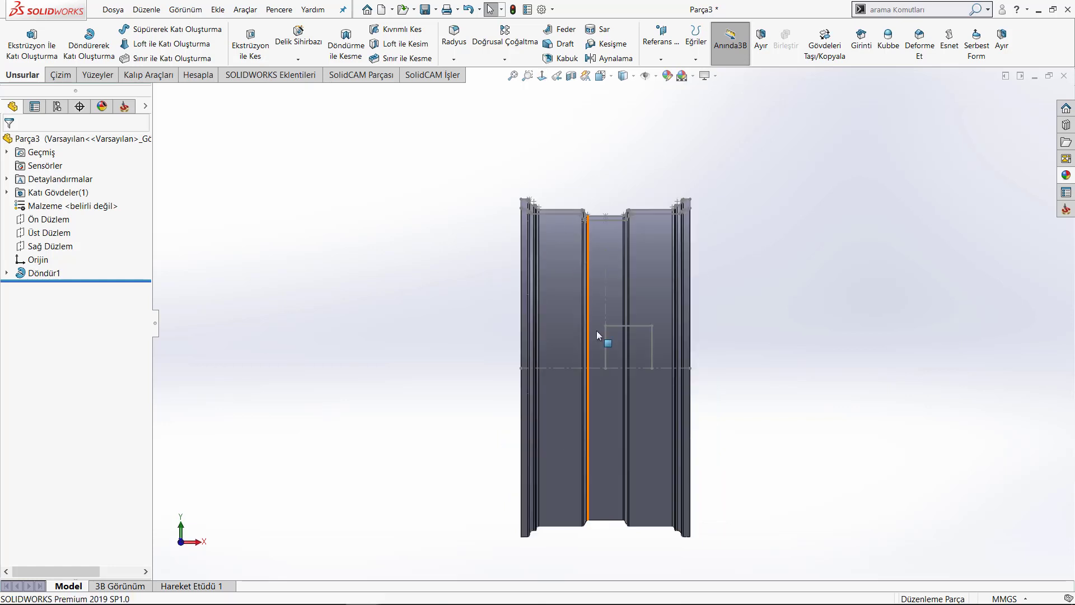
{"action": "left_click", "coordinate": [35, 220]}
{"action": "left_click", "coordinate": [35, 203]}
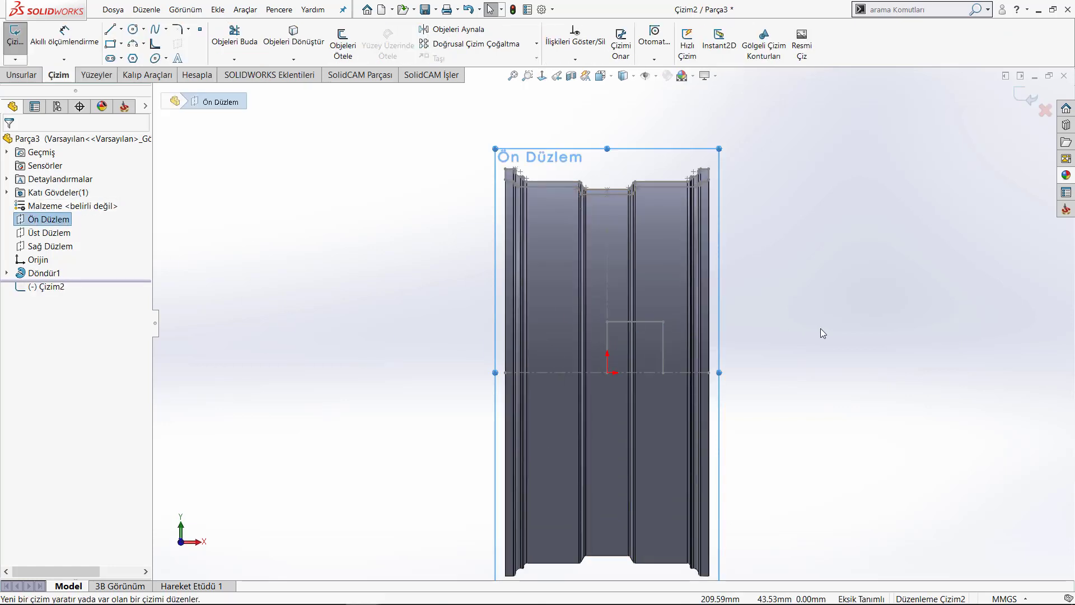
- Draw a 55-wide rectangular hub profile with lines, starting from the origin
{"action": "key", "text": "l"}
{"action": "scroll", "coordinate": [628, 343], "scroll_direction": "down", "scroll_amount": 4}
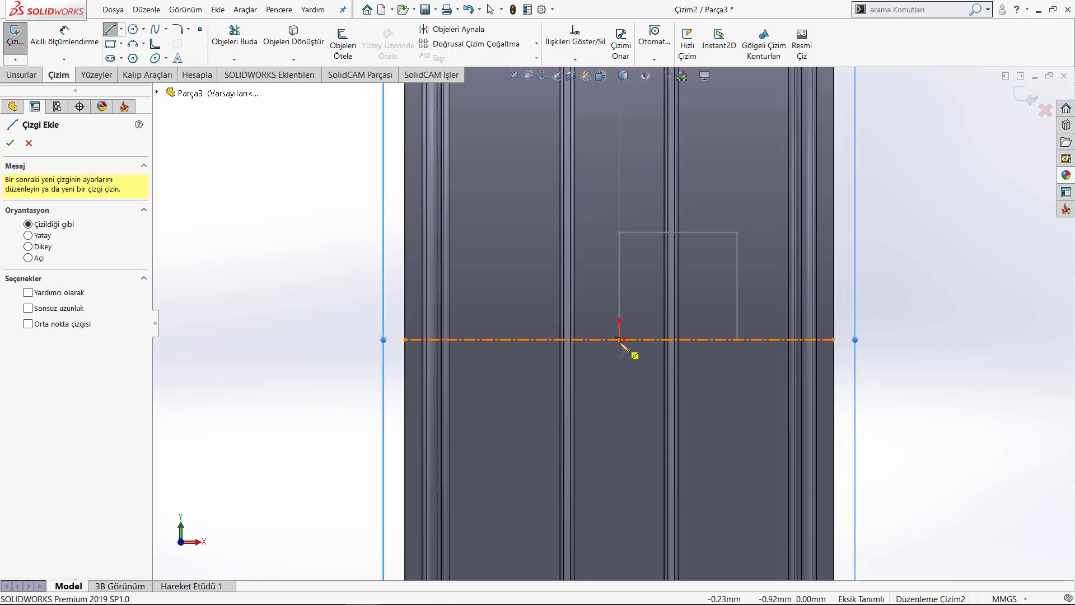
{"action": "left_click", "coordinate": [619, 340]}
{"action": "left_click", "coordinate": [737, 339]}
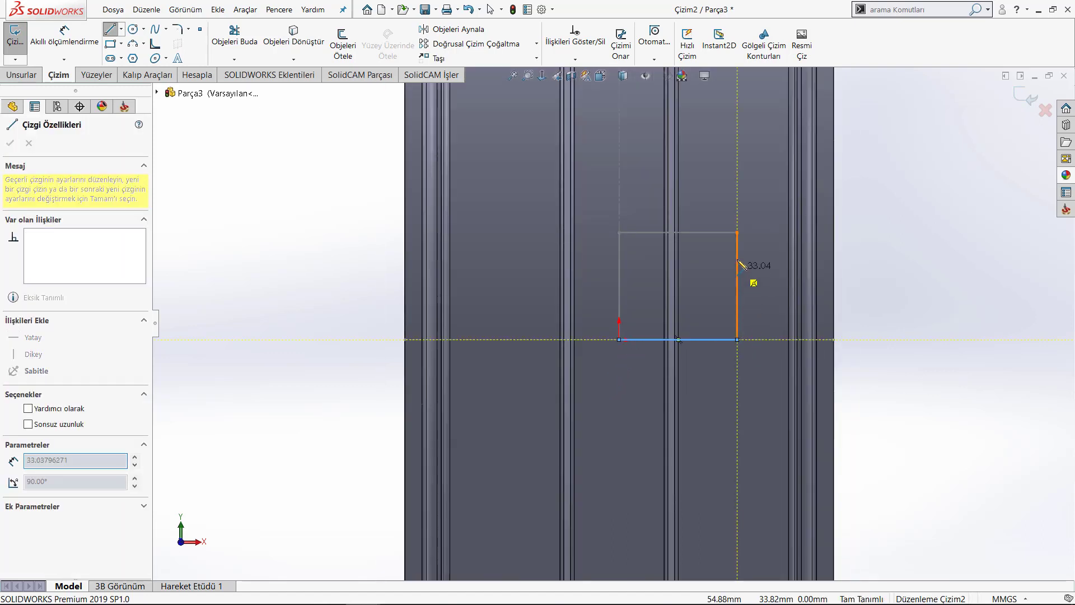
{"action": "left_click", "coordinate": [737, 233]}
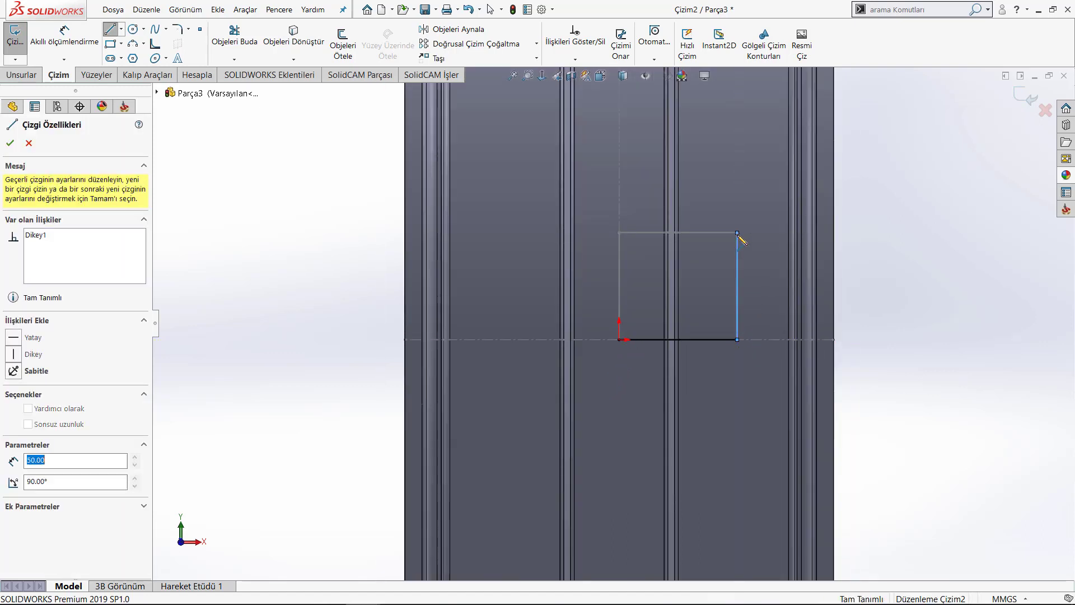
{"action": "left_click", "coordinate": [619, 233]}
{"action": "left_click", "coordinate": [619, 340]}
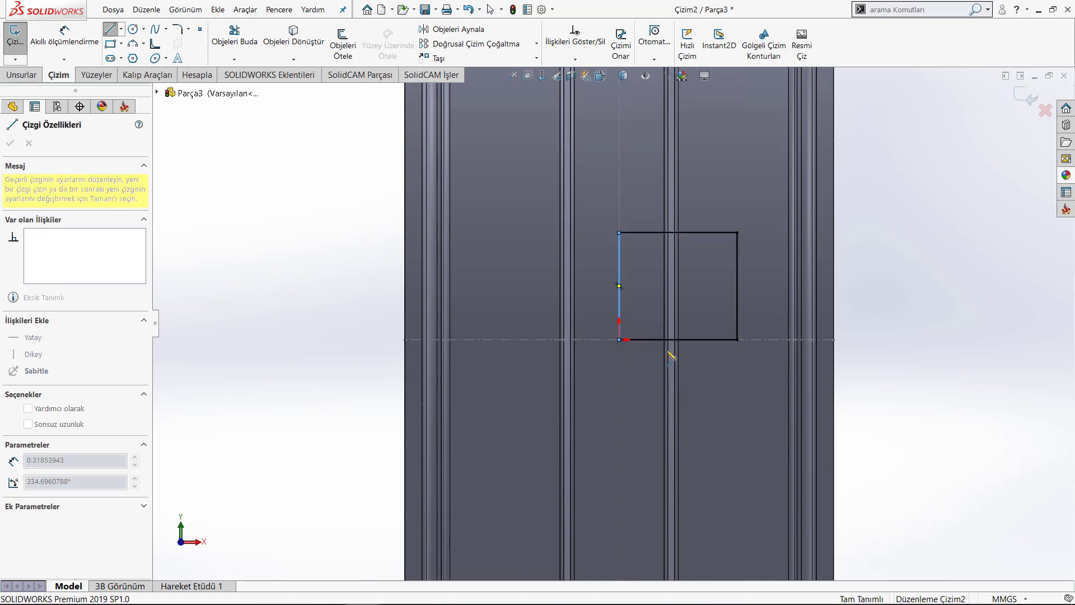
{"action": "key", "text": "Escape"}
- Make the bottom edge construction geometry and begin a 360° revolve, letting SolidWorks auto-close the sketch
{"action": "left_click", "coordinate": [700, 339]}
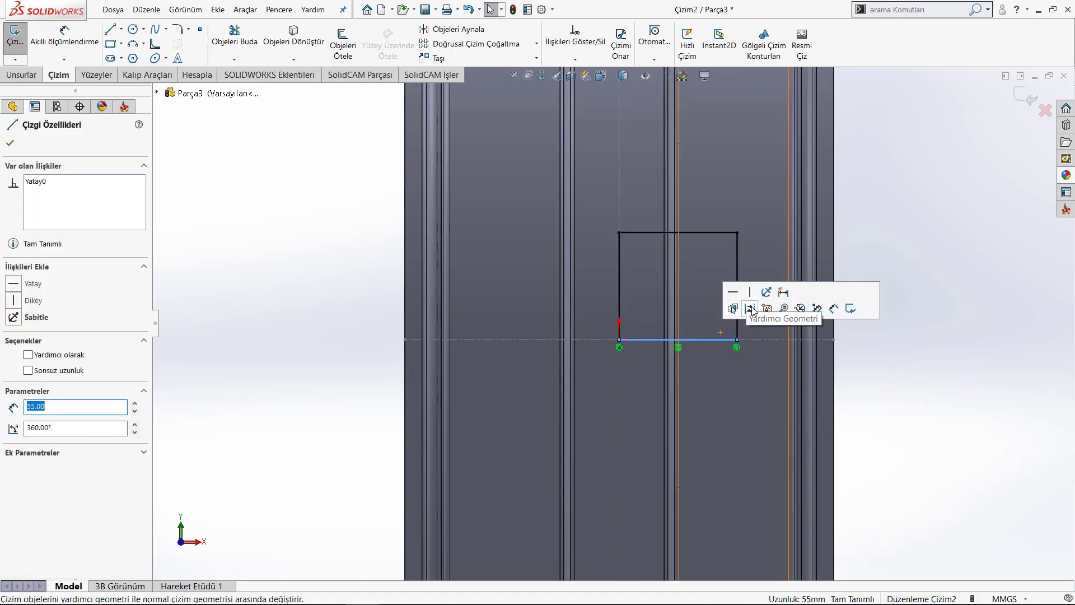
{"action": "left_click", "coordinate": [750, 309]}
{"action": "key", "text": "Escape"}
{"action": "key", "text": "f"}
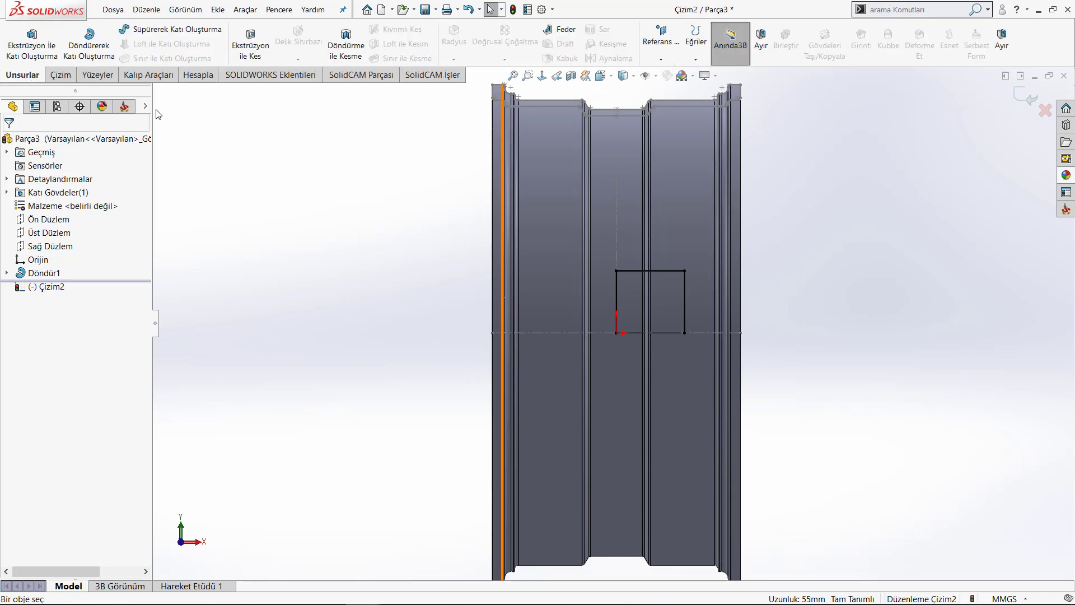
{"action": "left_click", "coordinate": [89, 42]}
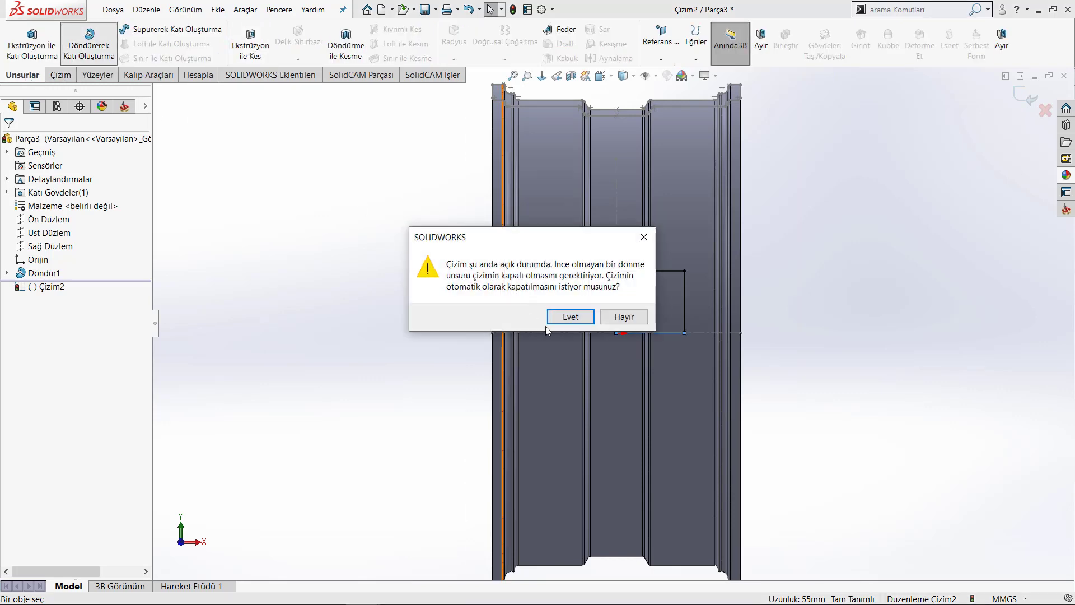
{"action": "left_click", "coordinate": [571, 317]}
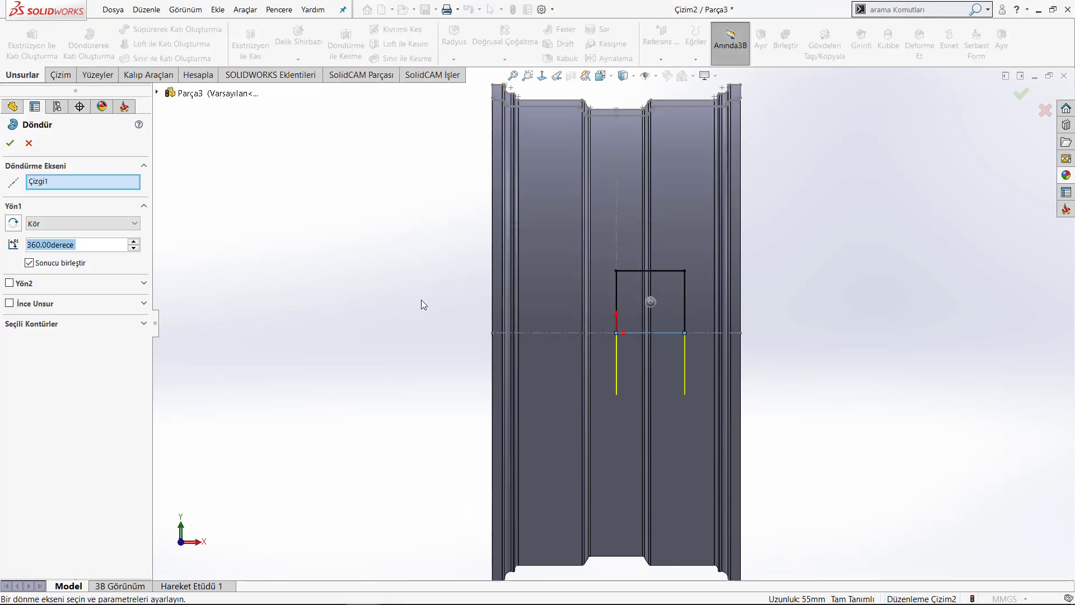
- Confirm the hub revolve Döndür2 and orbit the wheel to inspect it from several angles
{"action": "left_click", "coordinate": [9, 143]}
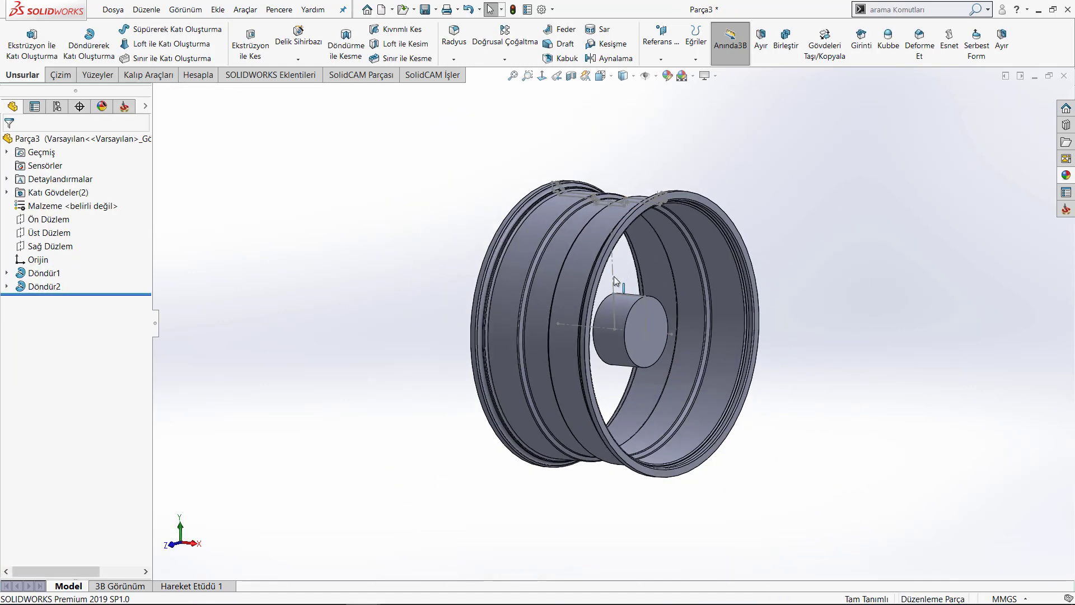
{"action": "left_click", "coordinate": [614, 276]}
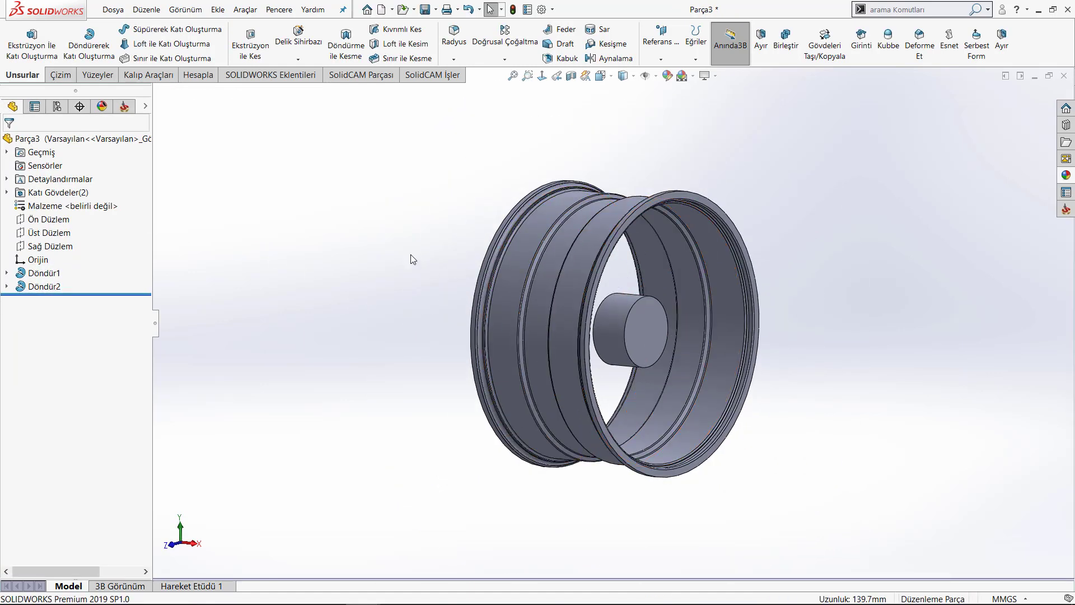
{"action": "mouse_move", "coordinate": [411, 259]}
{"action": "middle_mouse_down"}
{"action": "mouse_move", "coordinate": [362, 177]}
{"action": "mouse_move", "coordinate": [470, 286]}
{"action": "mouse_move", "coordinate": [509, 269]}
{"action": "mouse_move", "coordinate": [516, 213]}
{"action": "mouse_move", "coordinate": [507, 247]}
{"action": "mouse_move", "coordinate": [435, 237]}
{"action": "mouse_move", "coordinate": [434, 274]}
{"action": "middle_mouse_up"}
{"action": "scroll", "coordinate": [647, 348], "scroll_direction": "down", "scroll_amount": 3}
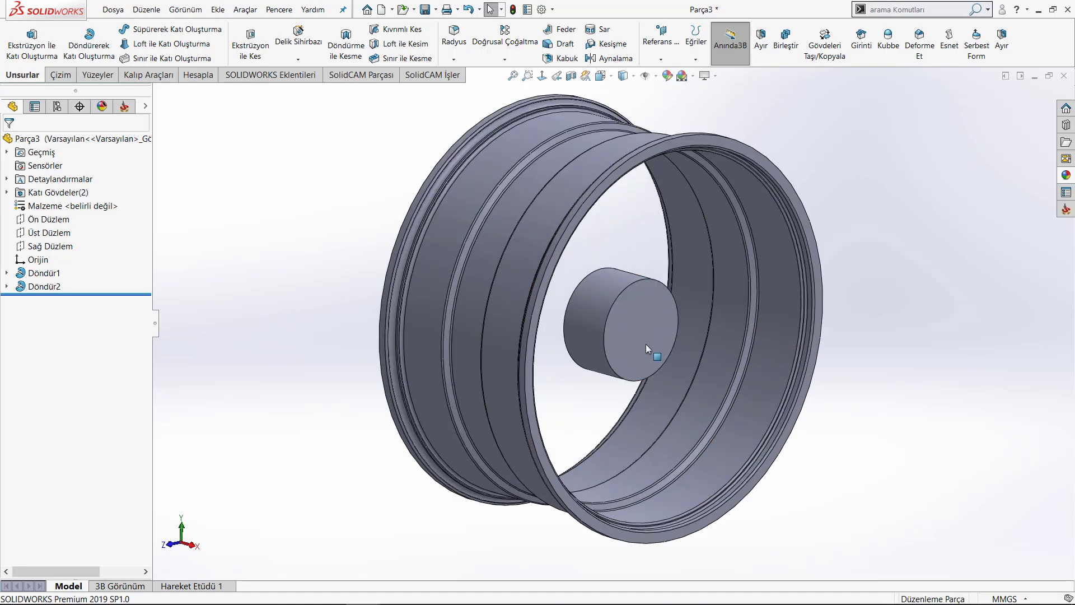
{"action": "mouse_move", "coordinate": [647, 348]}
{"action": "middle_mouse_down"}
{"action": "mouse_move", "coordinate": [644, 313]}
{"action": "mouse_move", "coordinate": [638, 342]}
{"action": "mouse_move", "coordinate": [475, 280]}
{"action": "mouse_move", "coordinate": [392, 263]}
{"action": "middle_mouse_up"}
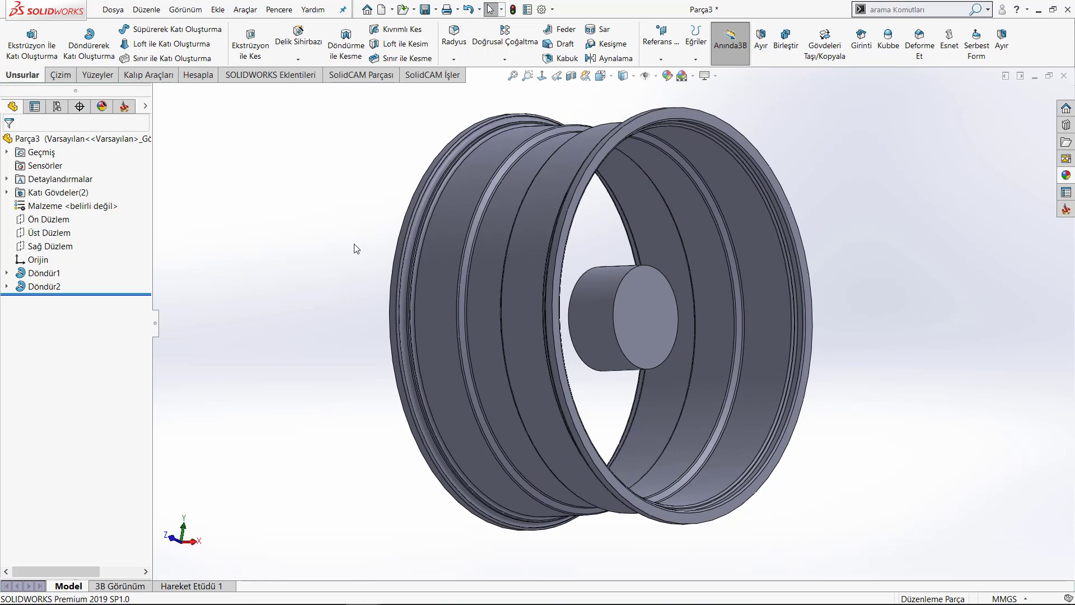
{"action": "middle_click_drag", "start_coordinate": [341, 258], "coordinate": [258, 269]}
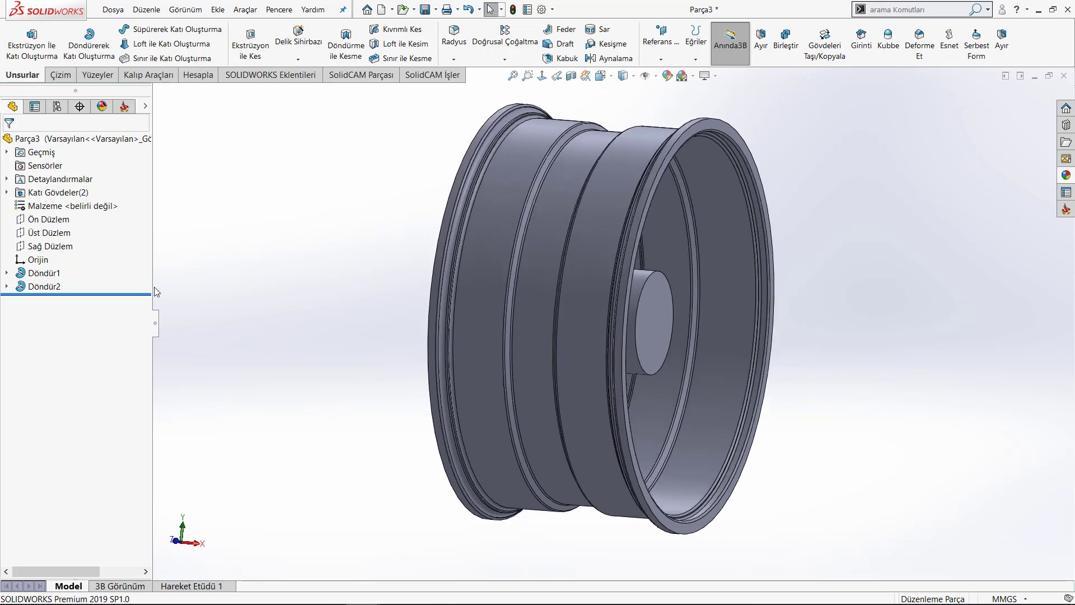
- Delete the hub feature Döndür2 and its sketch Çizim2
{"action": "left_click", "coordinate": [46, 288]}
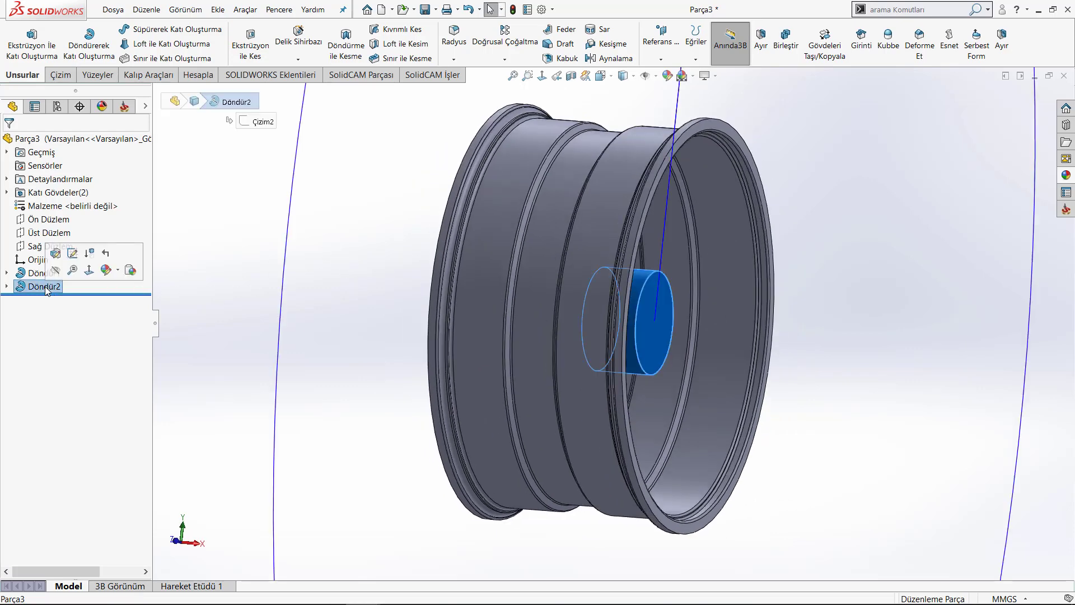
{"action": "key", "text": "Delete"}
{"action": "key", "text": "Return"}
{"action": "left_click", "coordinate": [46, 288]}
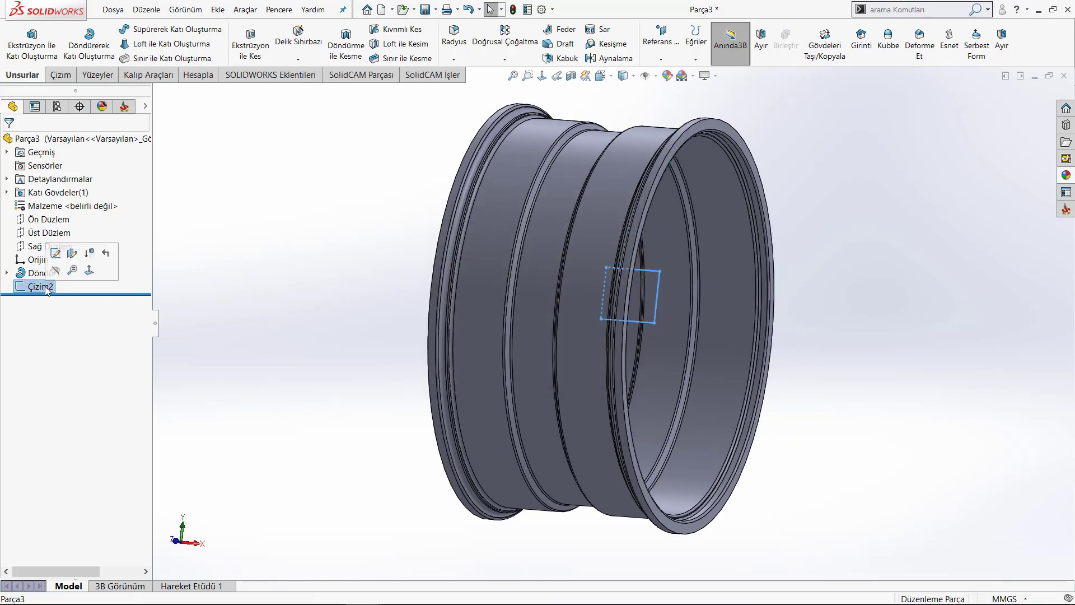
{"action": "key", "text": "Delete"}
{"action": "key", "text": "Return"}
- Reopen the rim sketch Çizim1 and delete the long horizontal centerline
{"action": "left_click", "coordinate": [45, 274]}
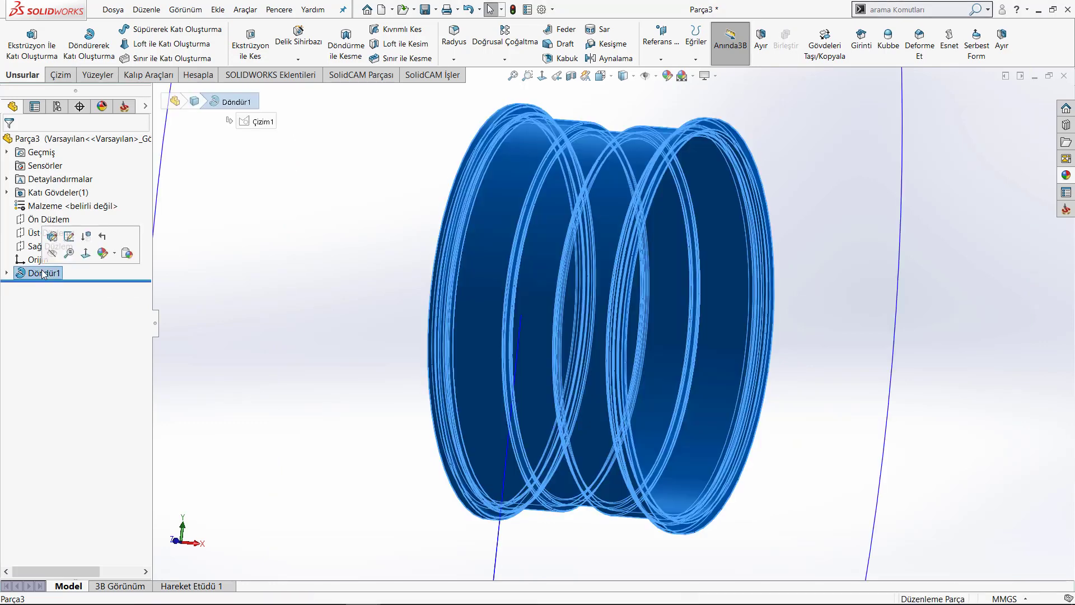
{"action": "left_click", "coordinate": [74, 237]}
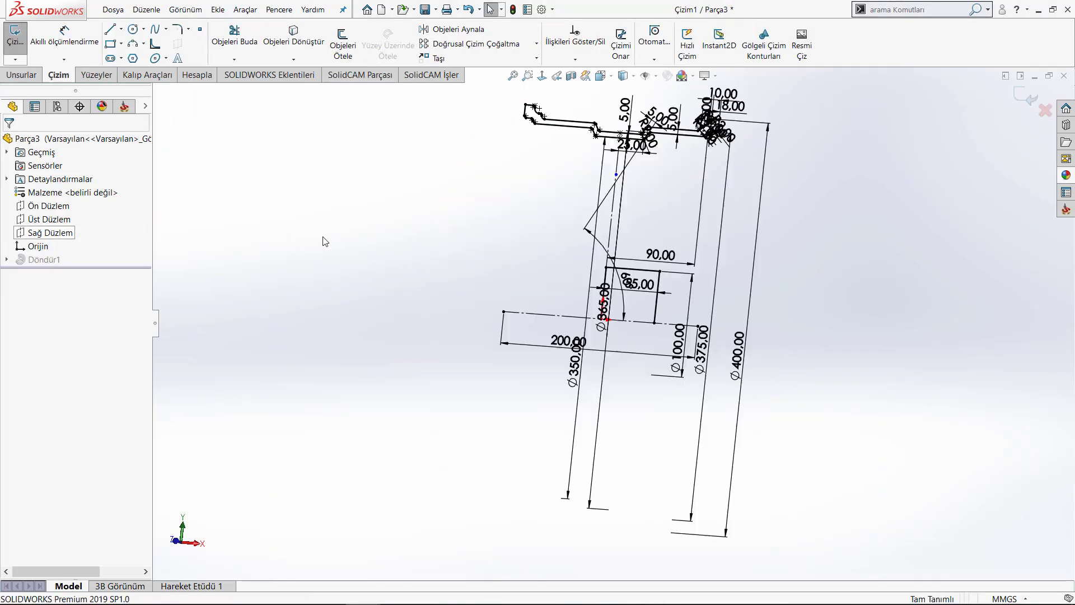
{"action": "left_click", "coordinate": [542, 76]}
{"action": "scroll", "coordinate": [588, 294], "scroll_direction": "down", "scroll_amount": 5}
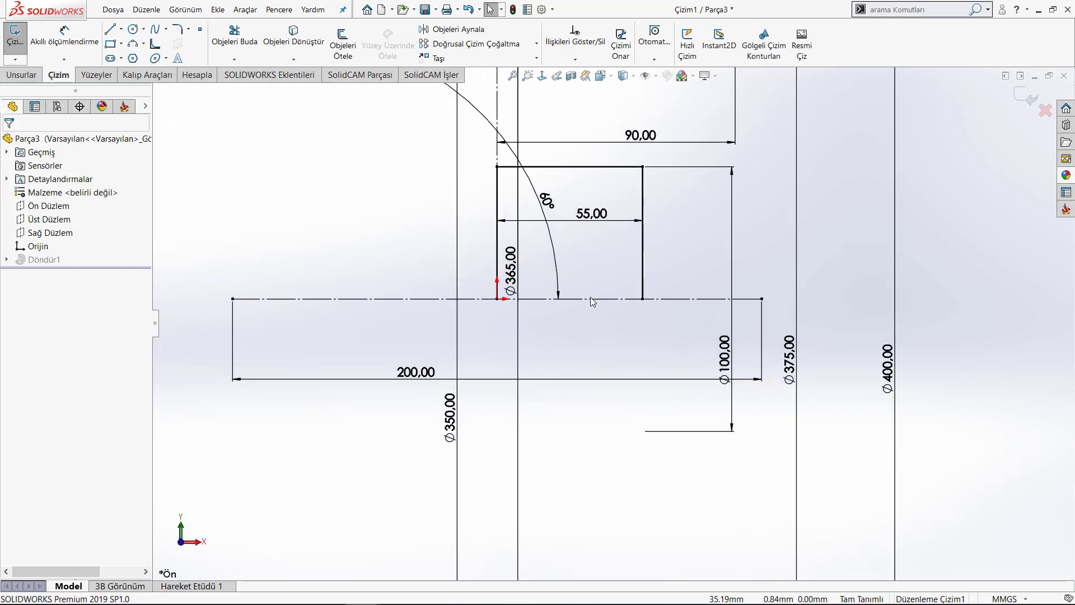
{"action": "left_click", "coordinate": [589, 299]}
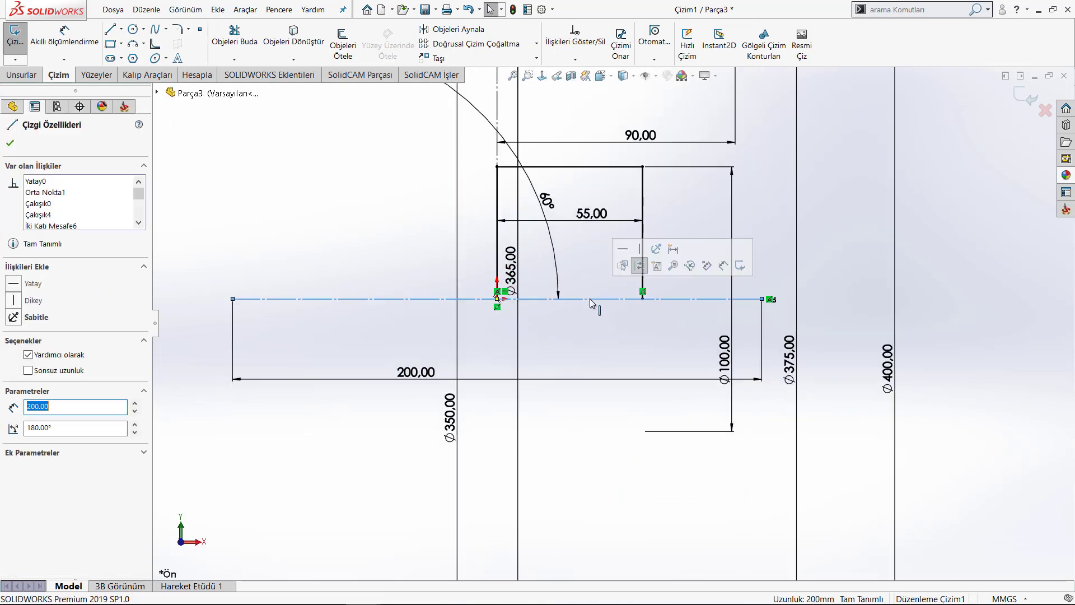
{"action": "key", "text": "Delete"}
{"action": "left_click", "coordinate": [460, 309]}
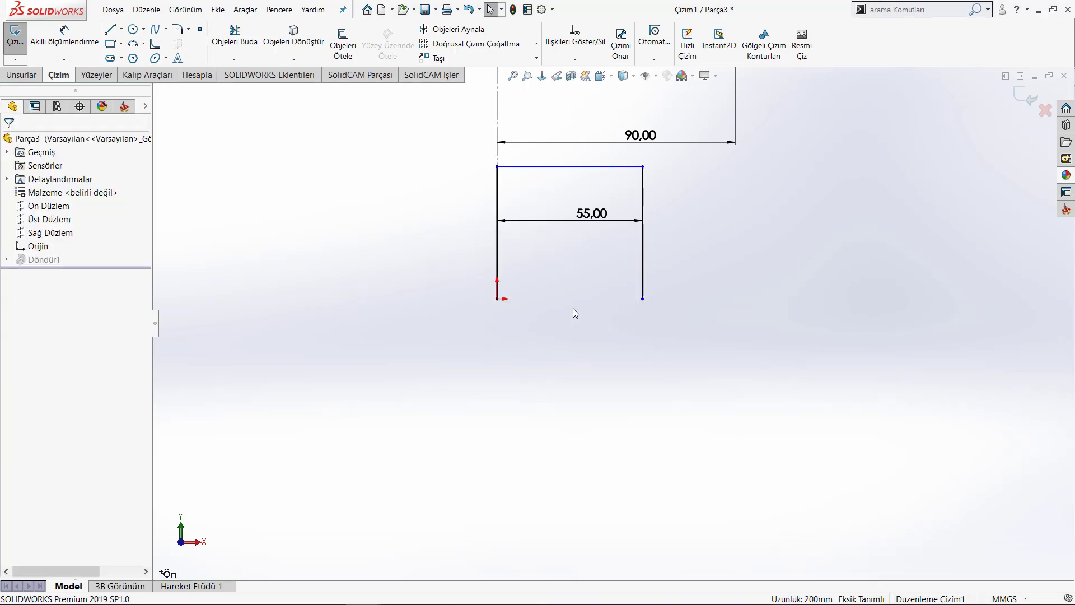
{"action": "scroll", "coordinate": [580, 311], "scroll_direction": "up", "scroll_amount": 3}
{"action": "scroll", "coordinate": [600, 311], "scroll_direction": "up", "scroll_amount": 1}
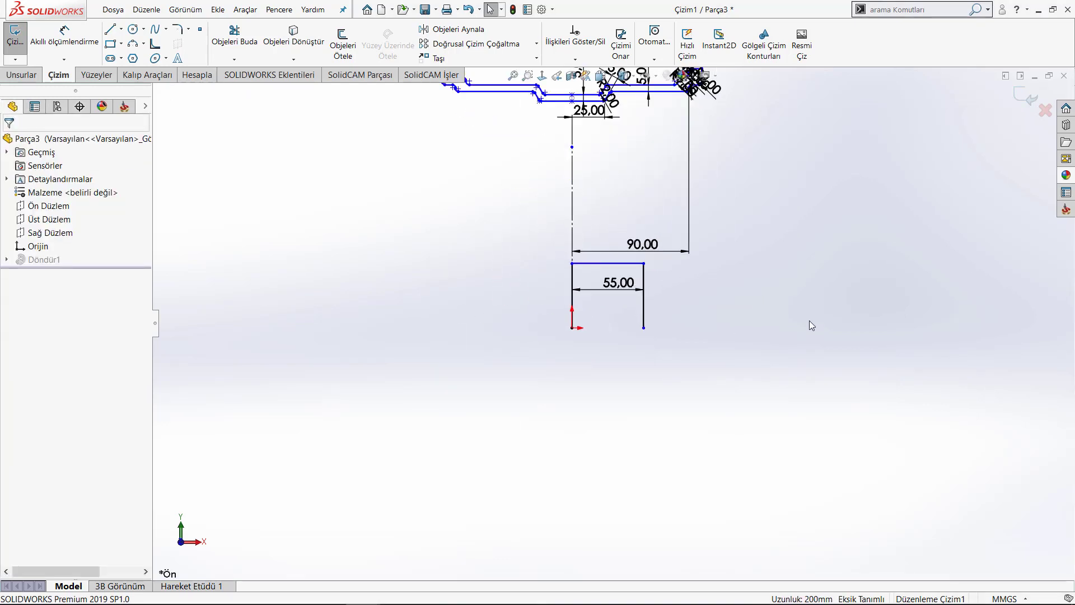
- Close the hub rectangle with a 55 mm construction bottom line, exit the sketch, and dismiss the rebuild error
{"action": "key", "text": "l"}
{"action": "scroll", "coordinate": [607, 324], "scroll_direction": "down", "scroll_amount": 3}
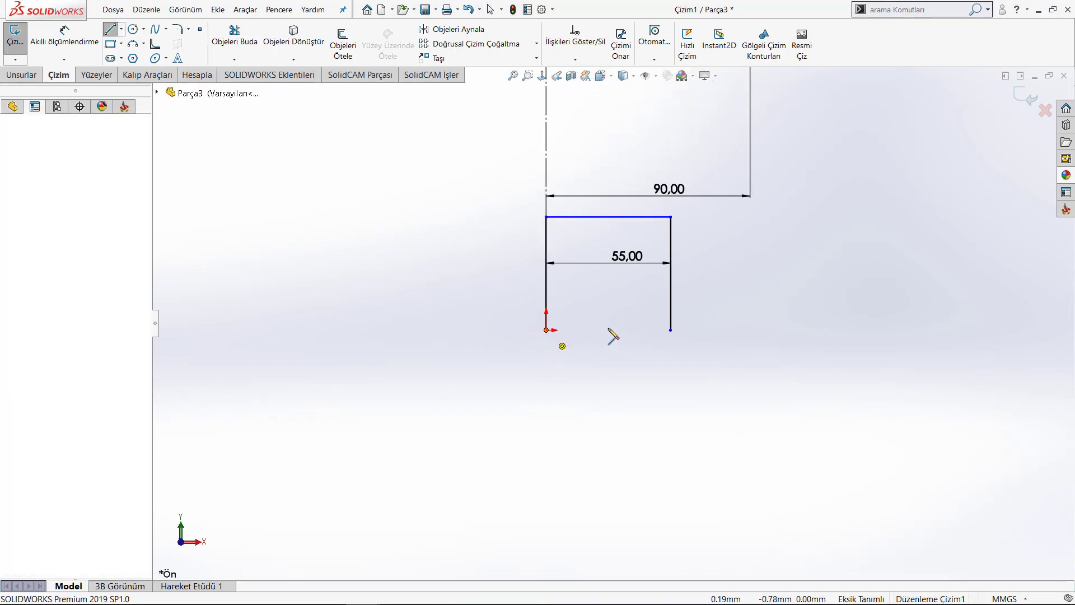
{"action": "left_click", "coordinate": [546, 330]}
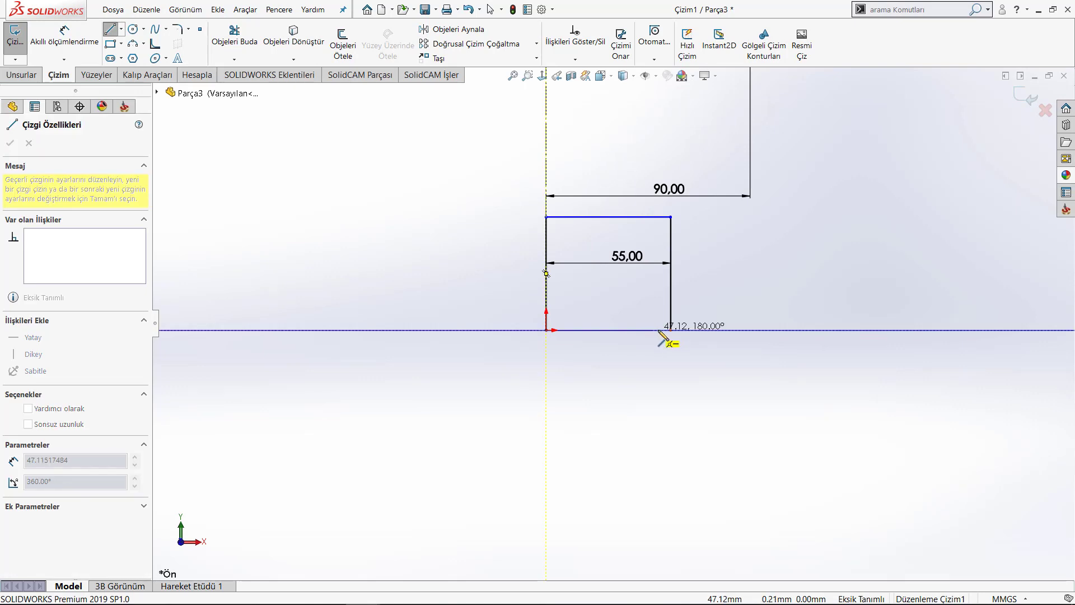
{"action": "left_click", "coordinate": [670, 330]}
{"action": "key", "text": "Escape"}
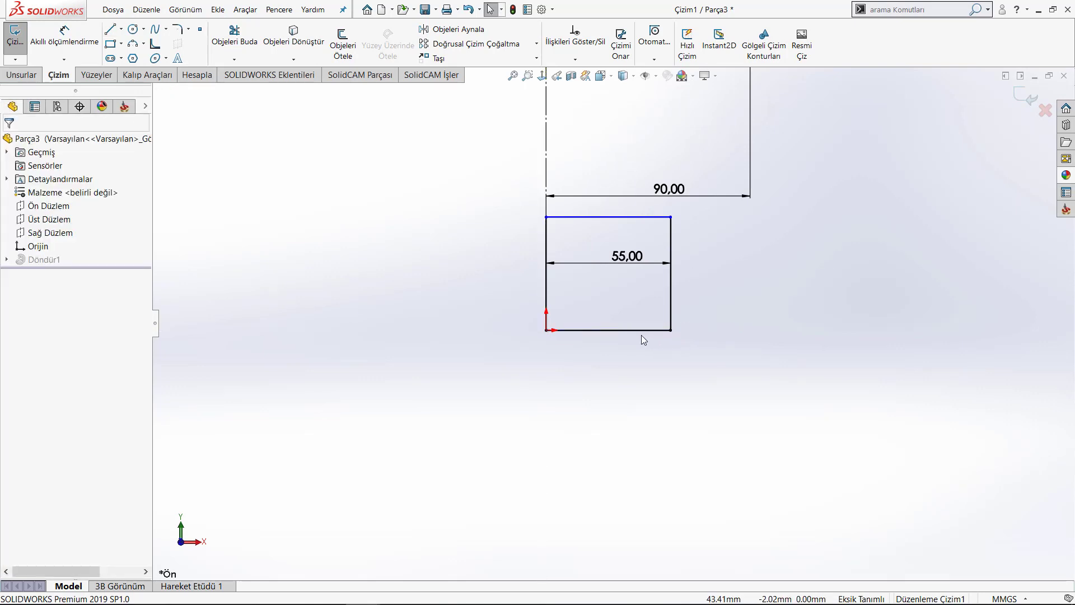
{"action": "left_click", "coordinate": [635, 331]}
{"action": "left_click", "coordinate": [687, 303]}
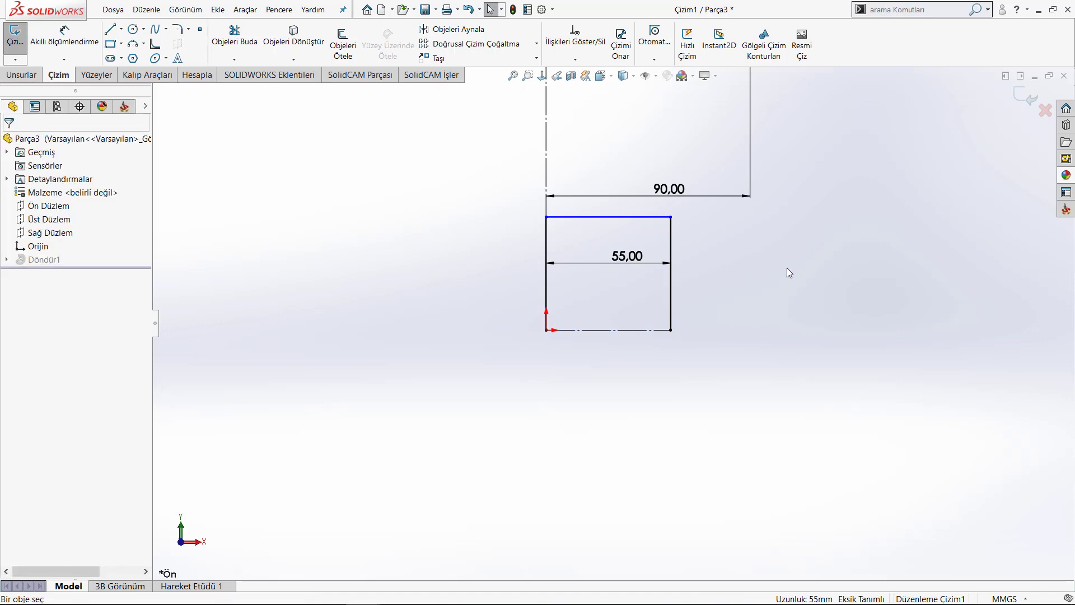
{"action": "key", "text": "f"}
{"action": "left_click", "coordinate": [1025, 97]}
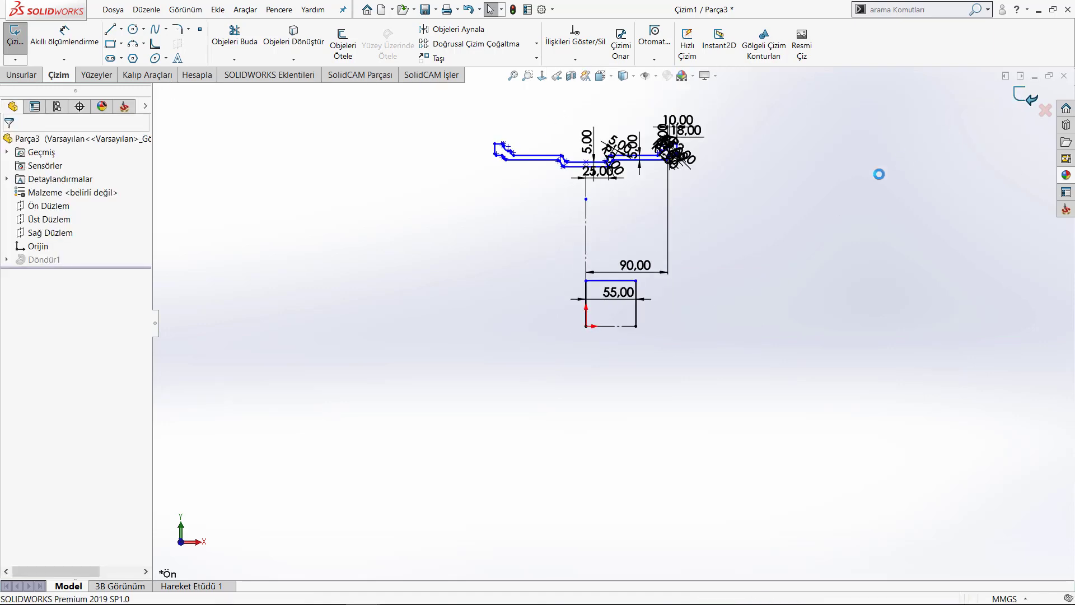
{"action": "left_click", "coordinate": [401, 90]}
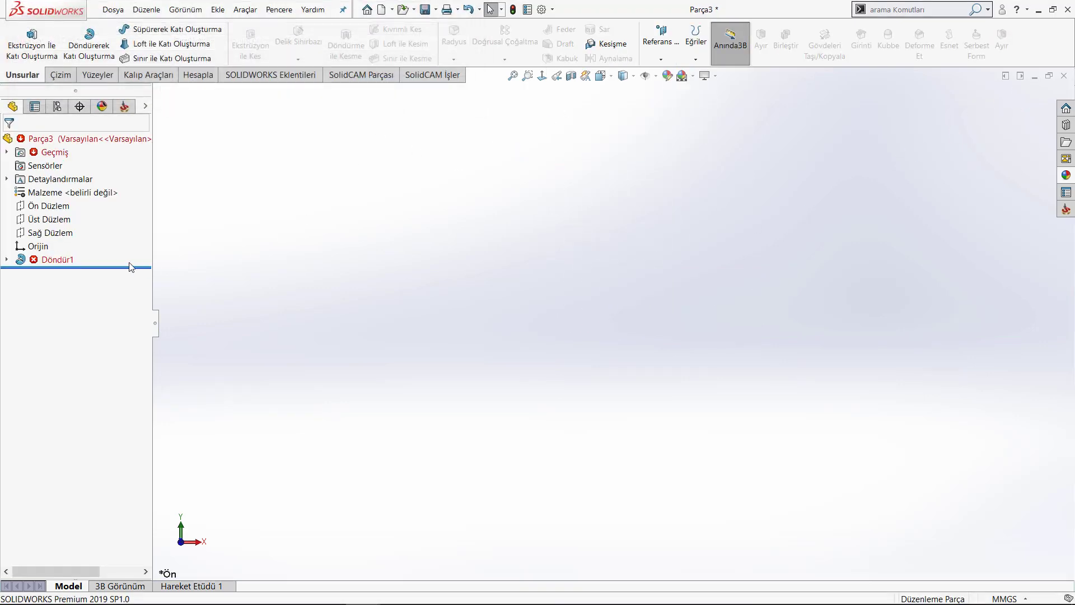
- Delete the failing Döndür1 revolve feature
{"action": "left_click", "coordinate": [54, 260]}
{"action": "key", "text": "Delete"}
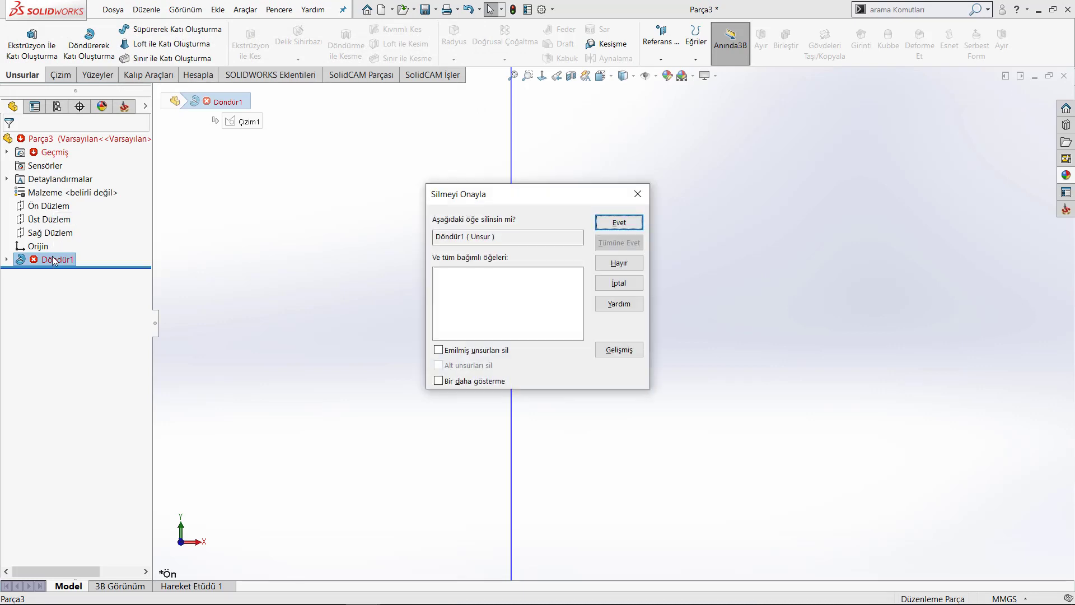
{"action": "key", "text": "Return"}
- Reopen sketch Çizim1 for editing and start a Revolved Boss/Base from it
{"action": "left_click", "coordinate": [54, 260]}
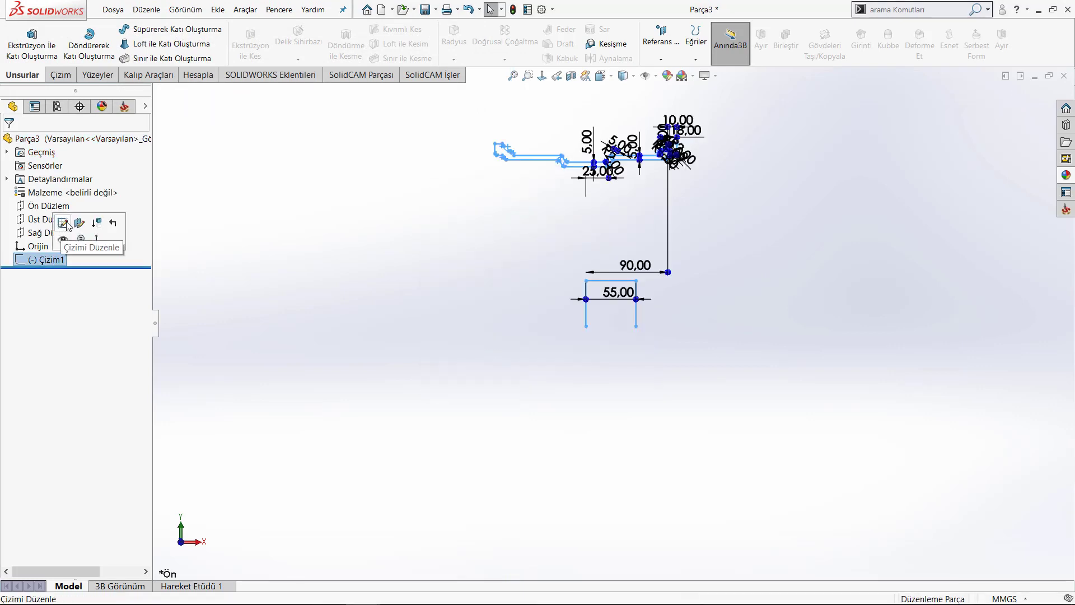
{"action": "left_click", "coordinate": [63, 224]}
{"action": "middle_click_drag", "start_coordinate": [442, 261], "coordinate": [396, 283]}
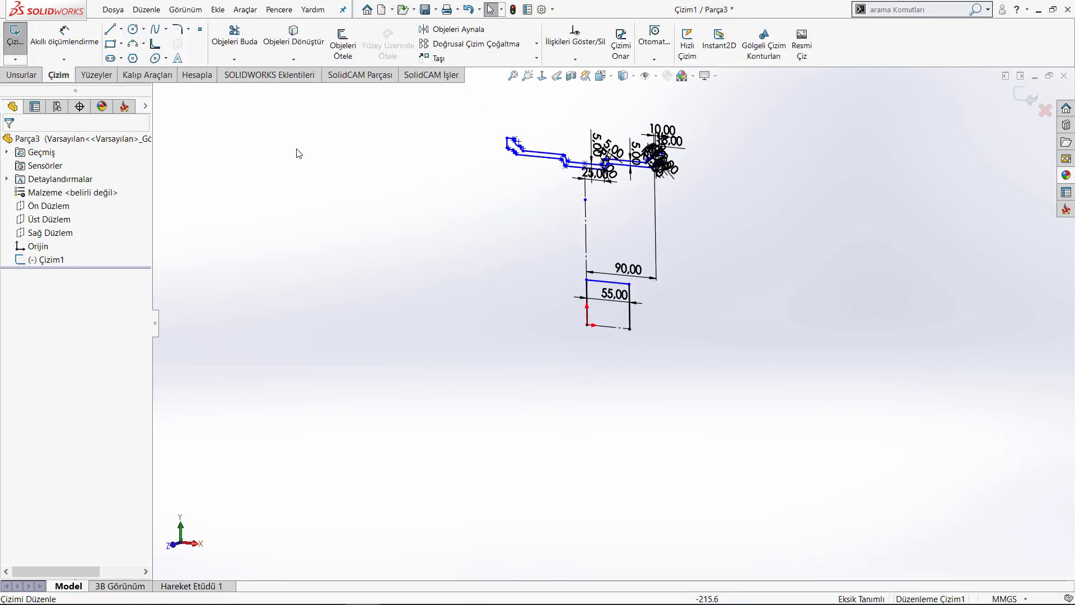
{"action": "left_click", "coordinate": [32, 77]}
{"action": "left_click", "coordinate": [89, 42]}
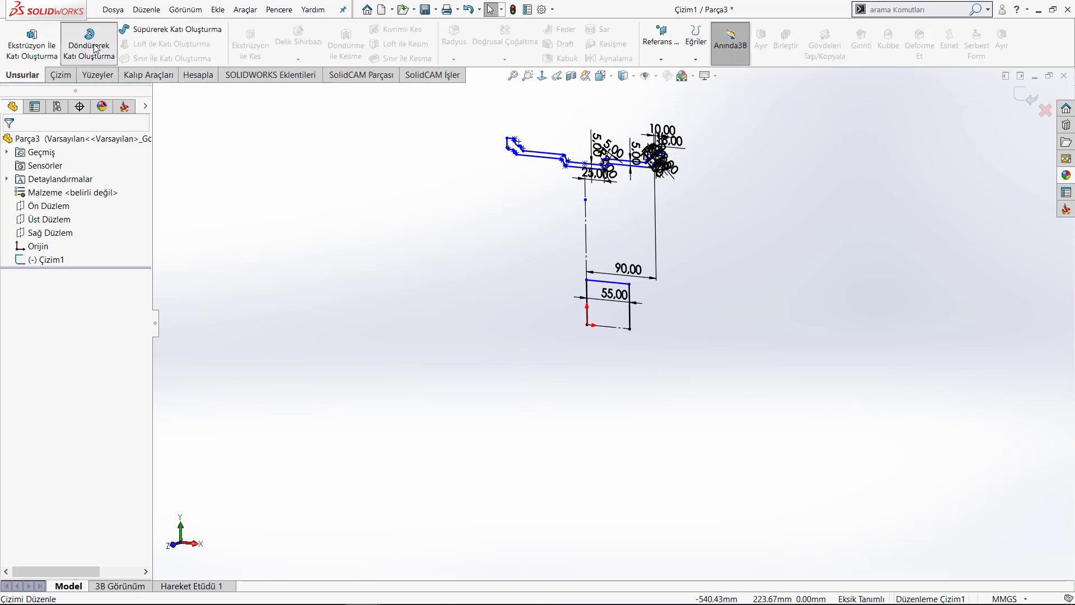
- Thin-revolve the hub rectangle and rim profile 360° about the bottom construction line with a 10 mm wall
{"action": "scroll", "coordinate": [602, 299], "scroll_direction": "down", "scroll_amount": 3}
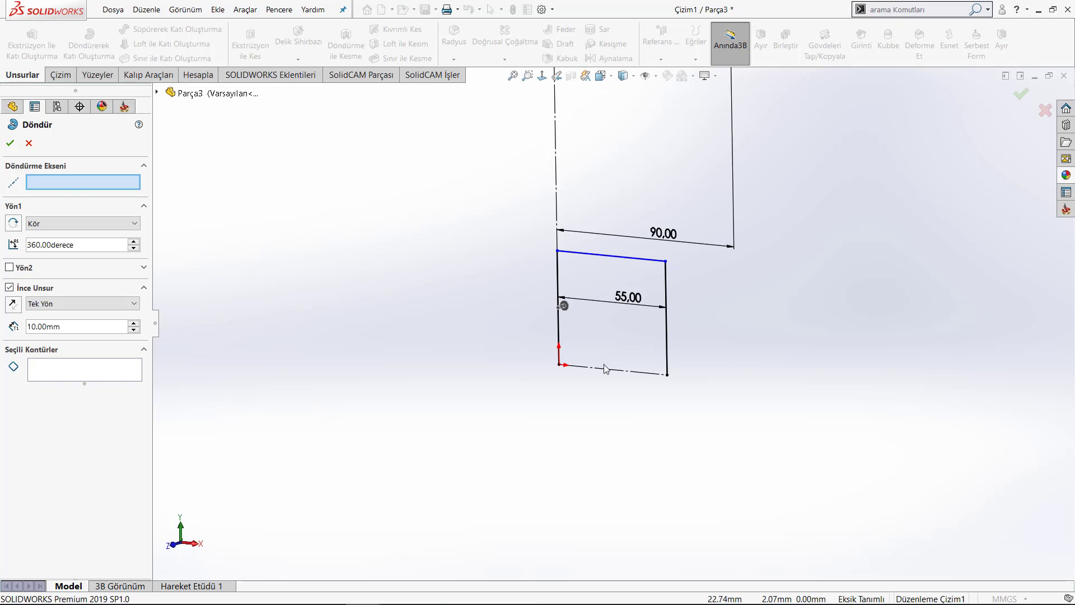
{"action": "left_click", "coordinate": [606, 372]}
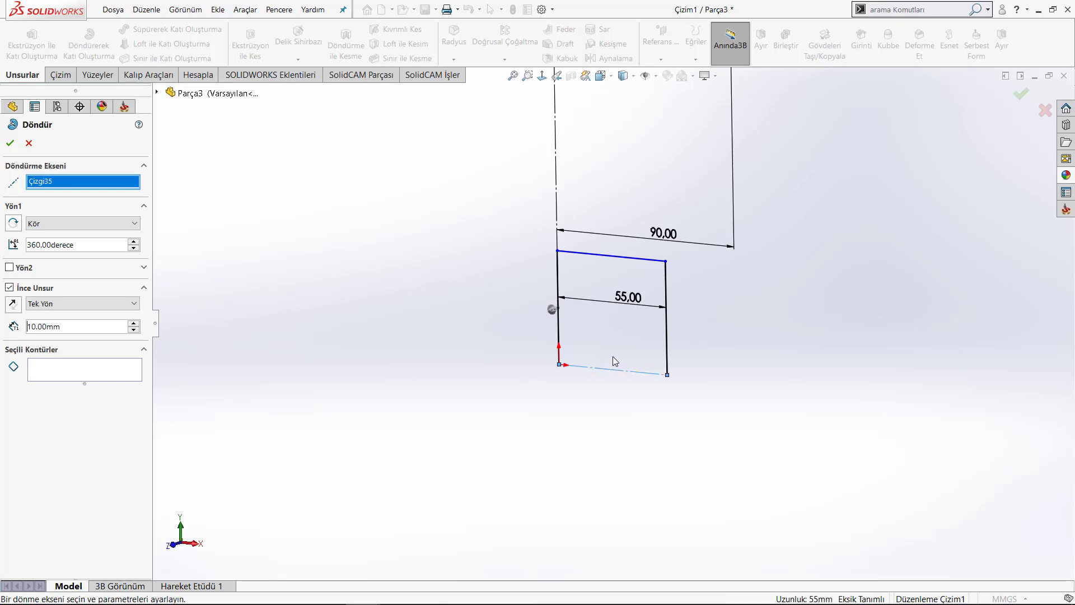
{"action": "scroll", "coordinate": [614, 361], "scroll_direction": "up", "scroll_amount": 3}
{"action": "scroll", "coordinate": [614, 361], "scroll_direction": "up", "scroll_amount": 3}
{"action": "left_click", "coordinate": [68, 373]}
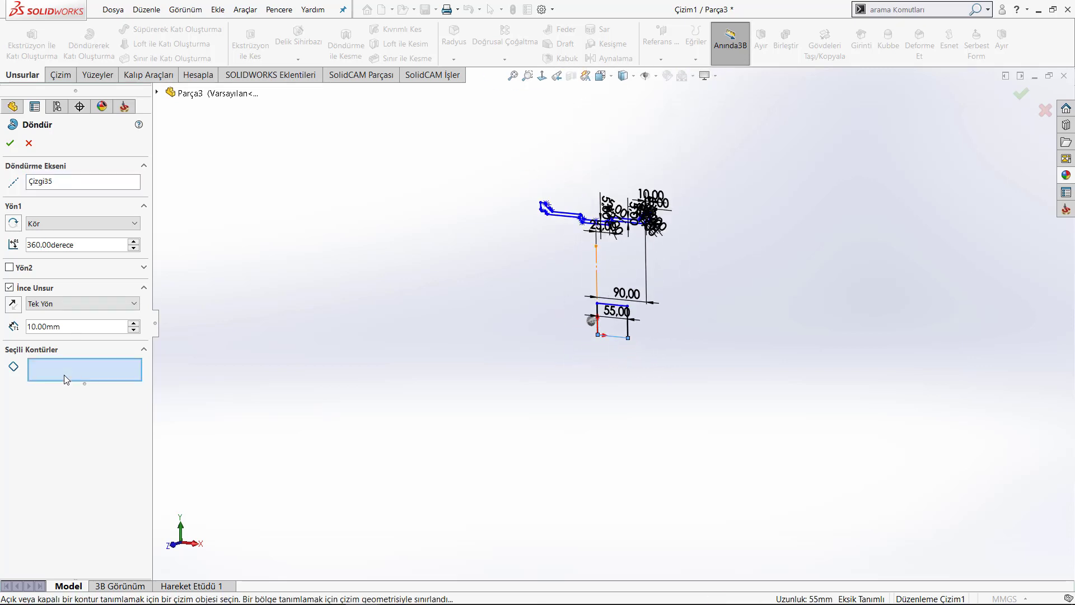
{"action": "scroll", "coordinate": [616, 331], "scroll_direction": "down", "scroll_amount": 5}
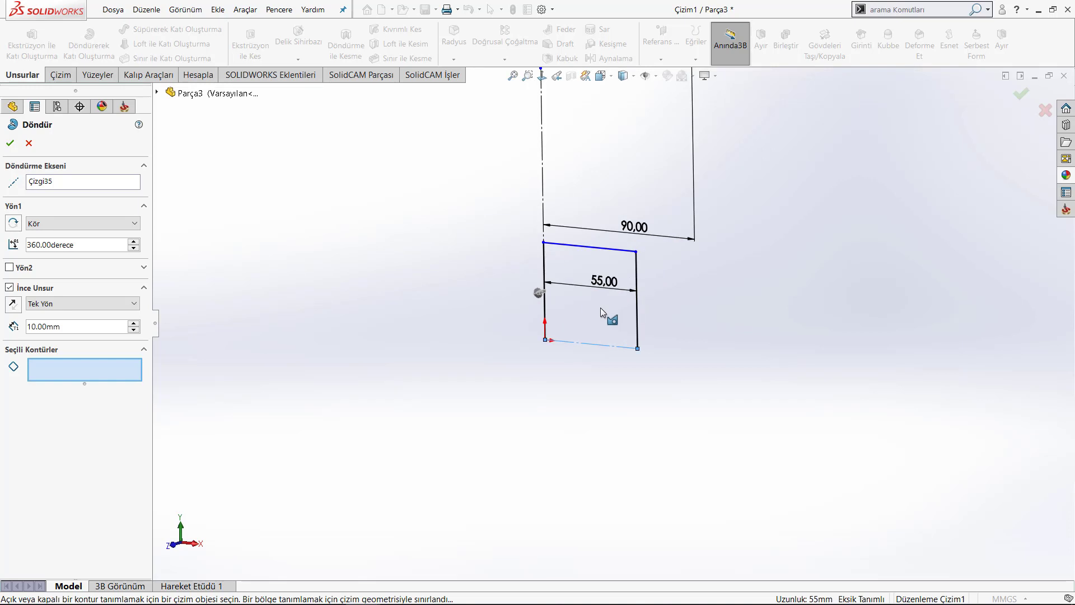
{"action": "left_click", "coordinate": [583, 248]}
{"action": "scroll", "coordinate": [580, 254], "scroll_direction": "up", "scroll_amount": 2}
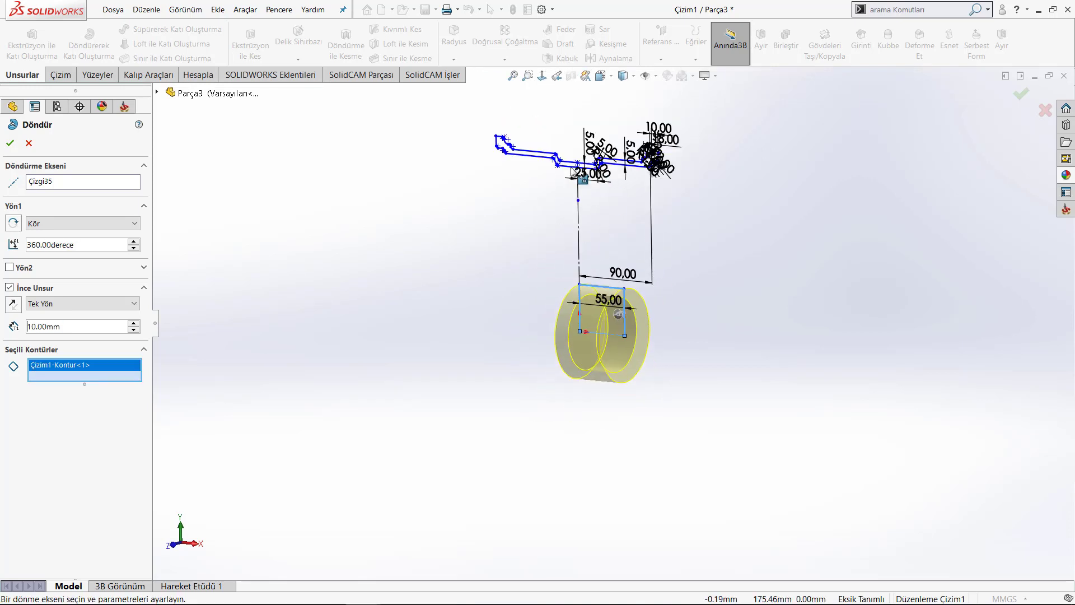
{"action": "left_click", "coordinate": [536, 156]}
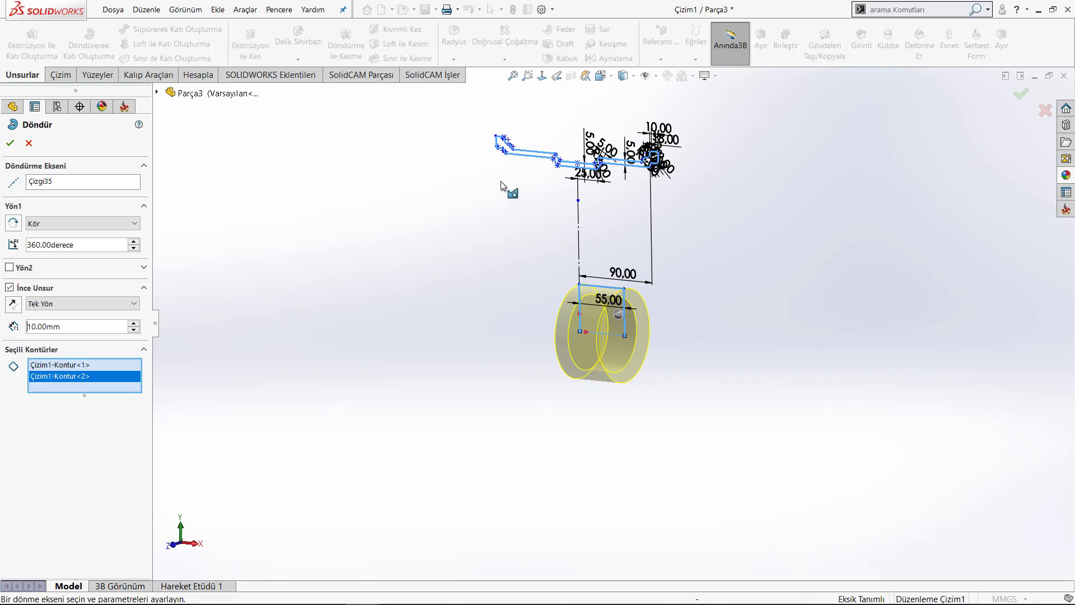
{"action": "left_click", "coordinate": [10, 143]}
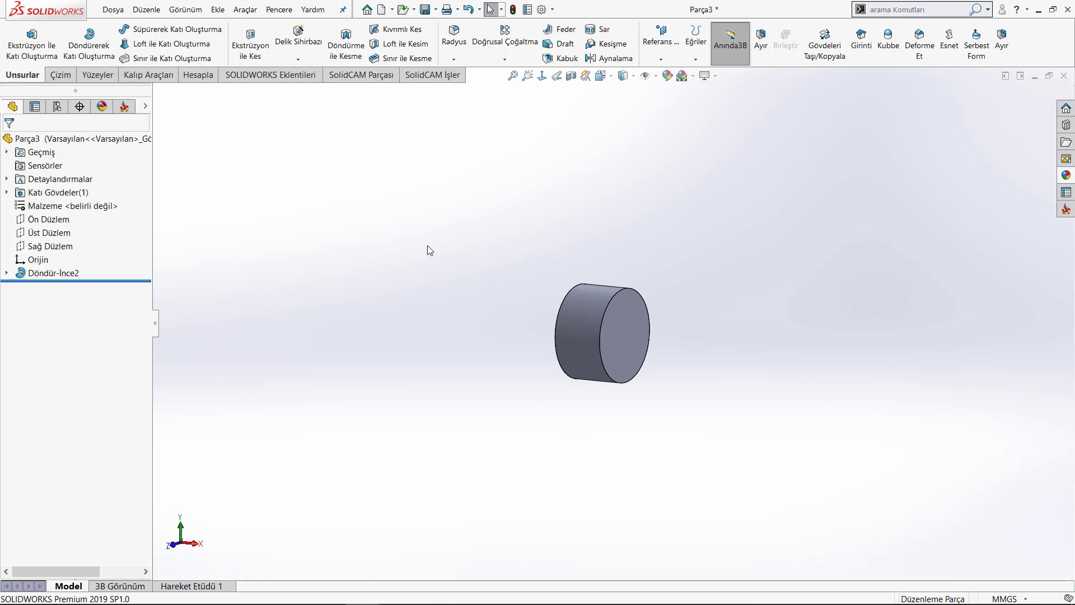
- Undo and redo to restore the solid rim Döndür1 and hub cylinder Döndür2, then rotate the view left
{"action": "key", "text": "ctrl+z"}
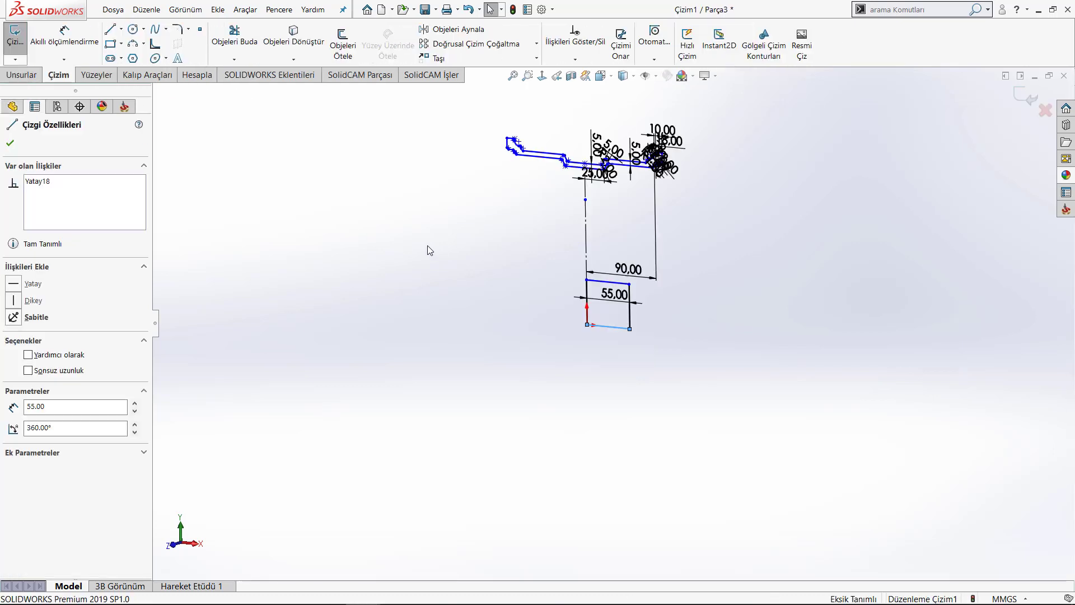
{"action": "key", "text": "ctrl+z"}
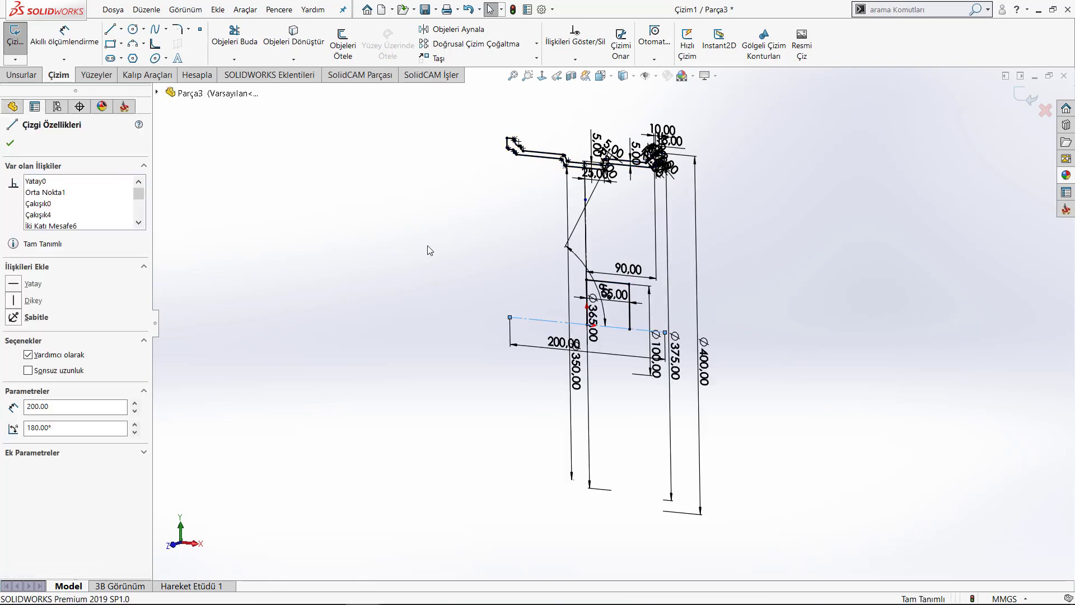
{"action": "key", "text": "ctrl+y"}
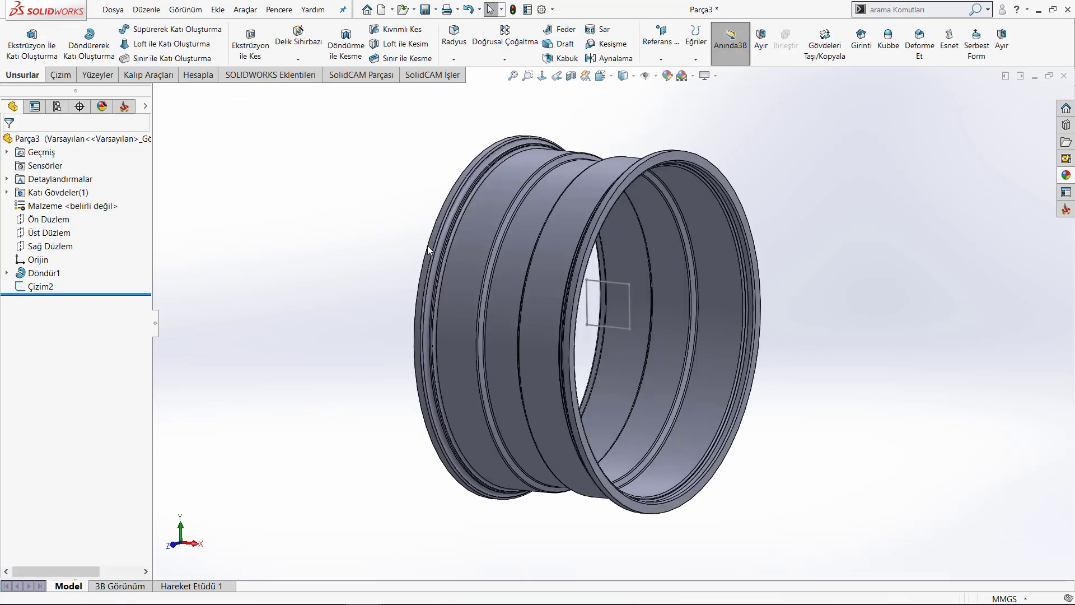
{"action": "key", "text": "ctrl+y"}
{"action": "key", "text": "Left"}
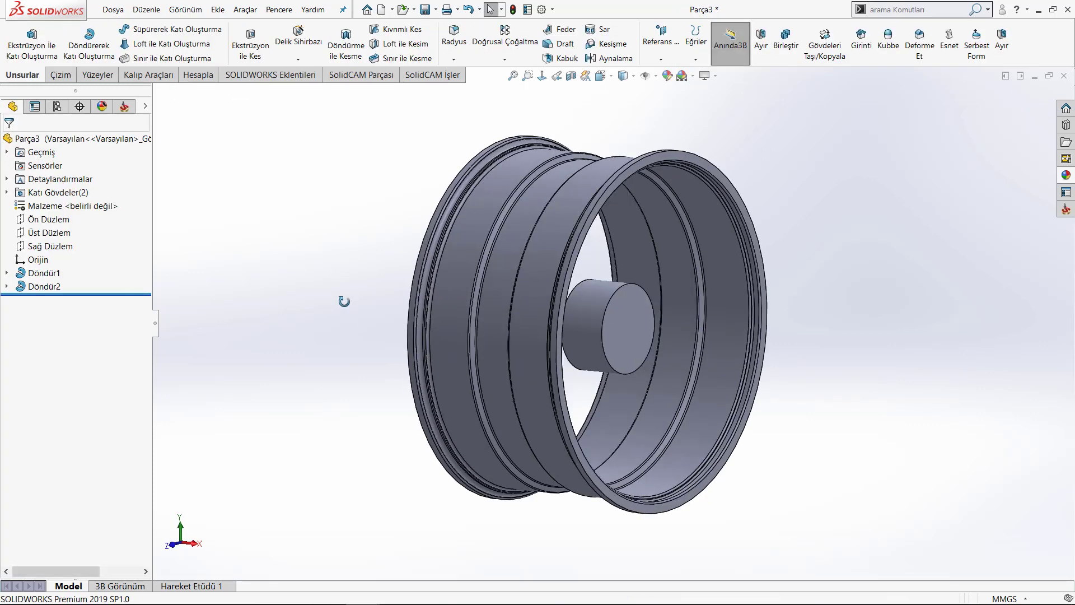
{"action": "key", "text": "Left"}
{"action": "key", "text": "Left"}
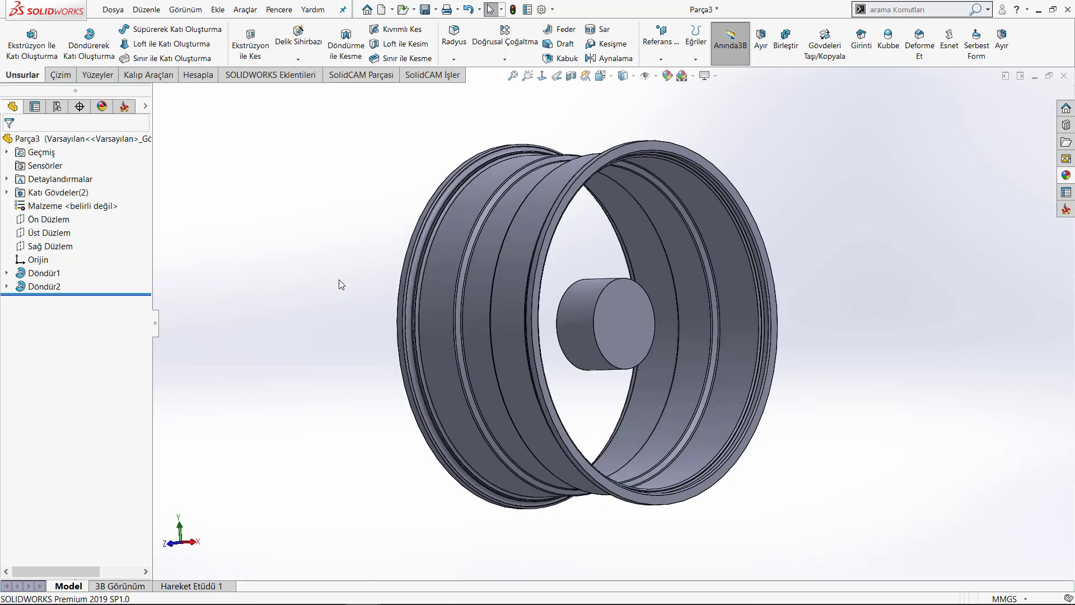
- Save the wheel as part file 'Cant Tasarımı' (*.sldprt) in the 3D Katılama Dosyaları folder
{"action": "key", "text": "ctrl+s"}
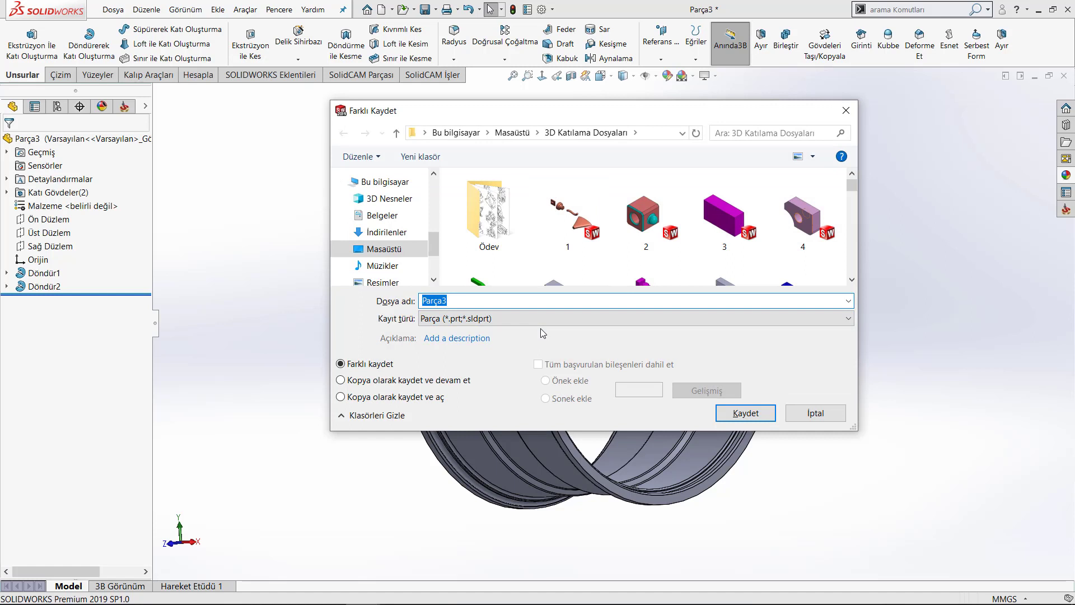
{"action": "type", "text": "Cant Tasarımı"}
{"action": "left_click", "coordinate": [745, 413]}
{"action": "scroll", "coordinate": [851, 227], "scroll_direction": "up", "scroll_amount": 2}
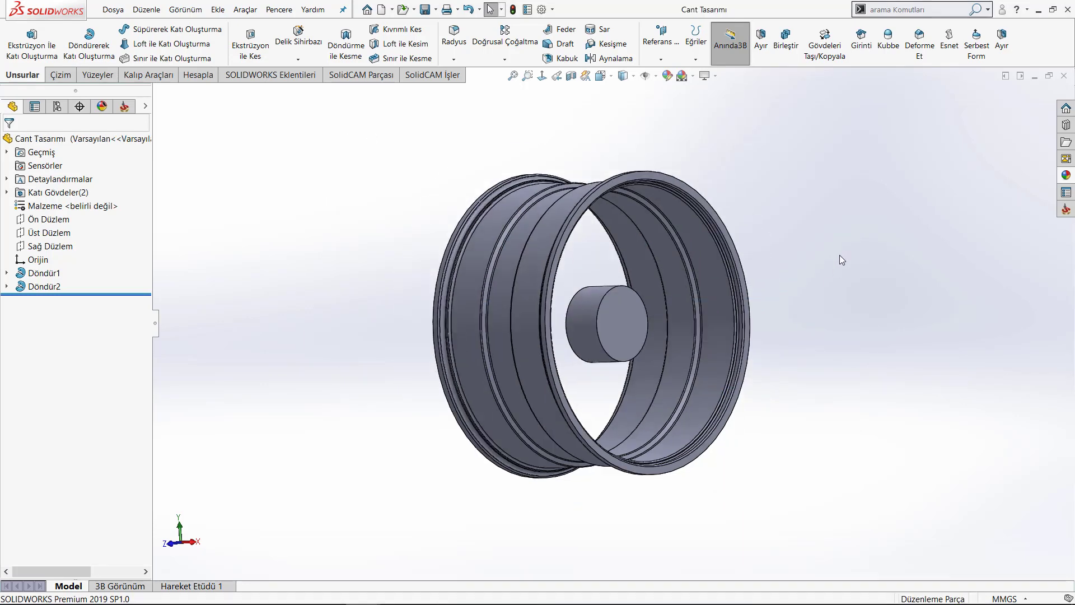
{"action": "scroll", "coordinate": [838, 254], "scroll_direction": "up", "scroll_amount": 1}
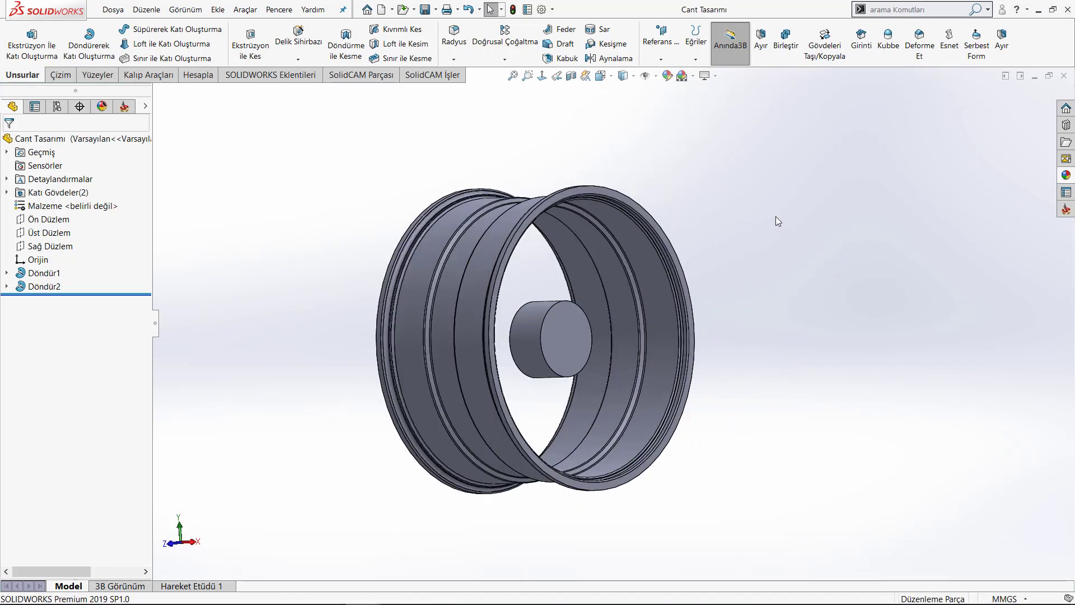